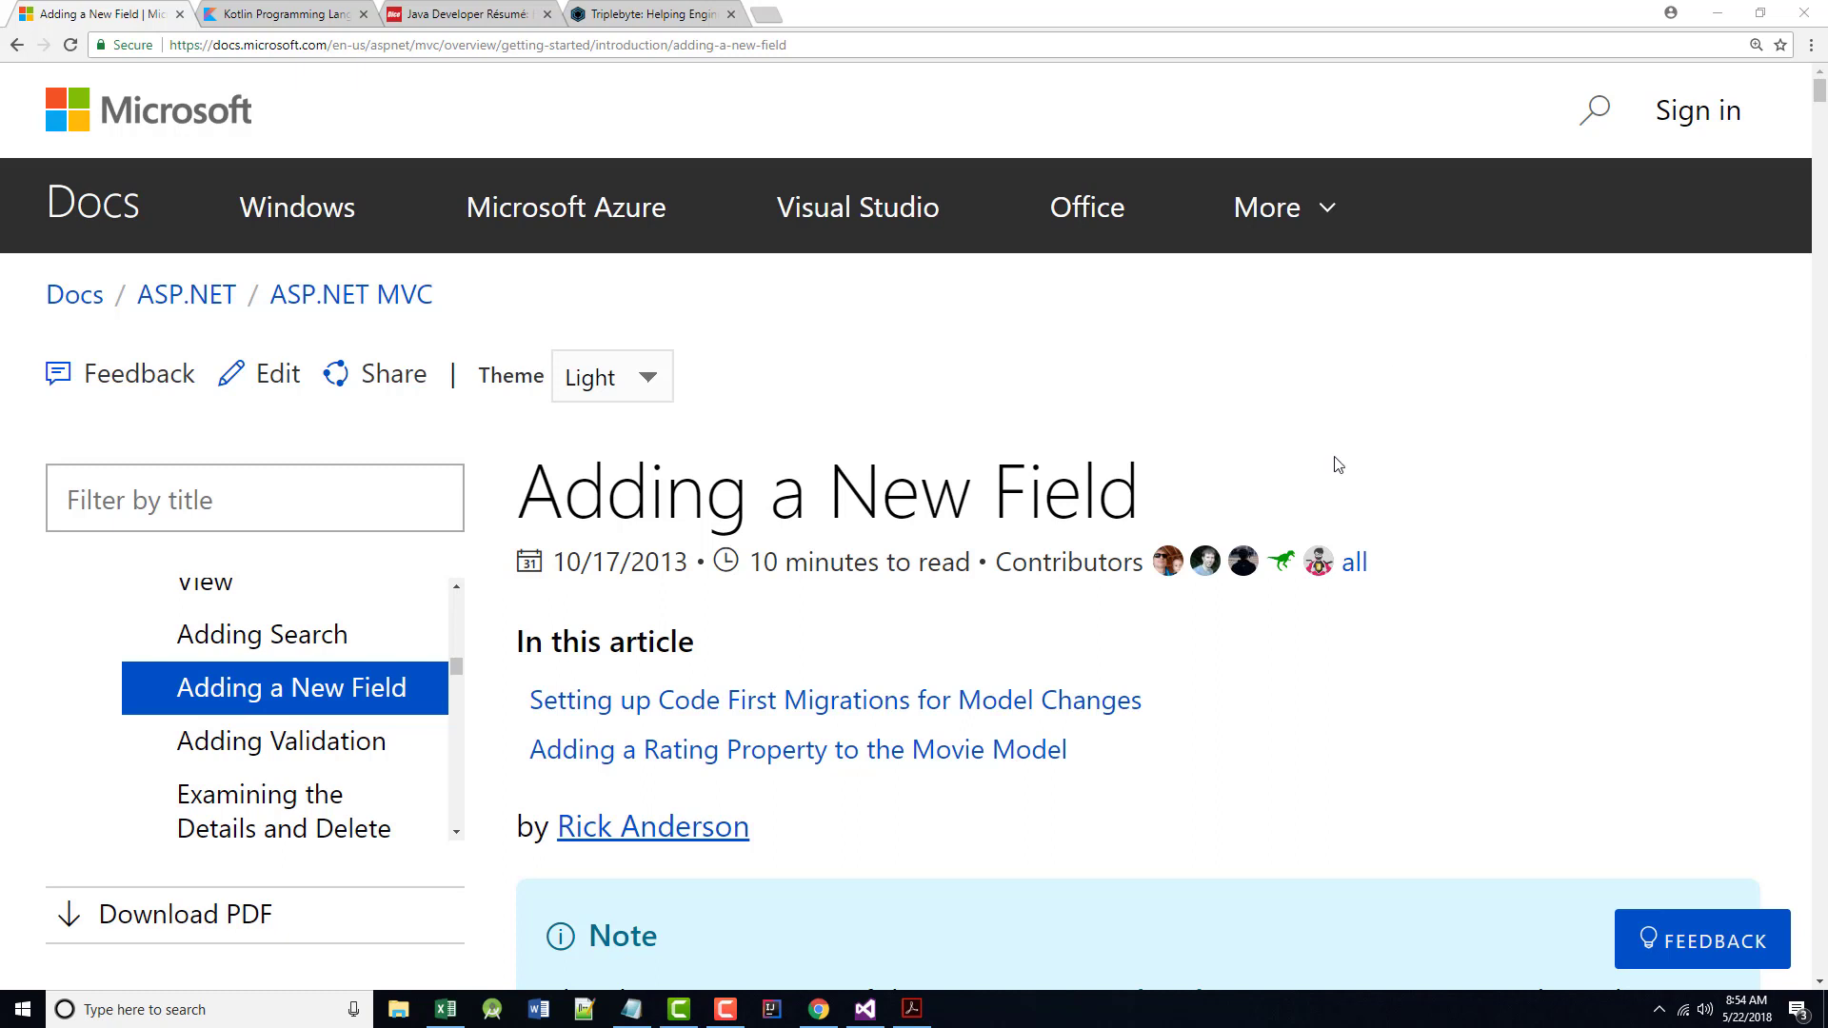
left_click_drag(452, 669, 453, 665)
scroll(452, 664, "up", 2)
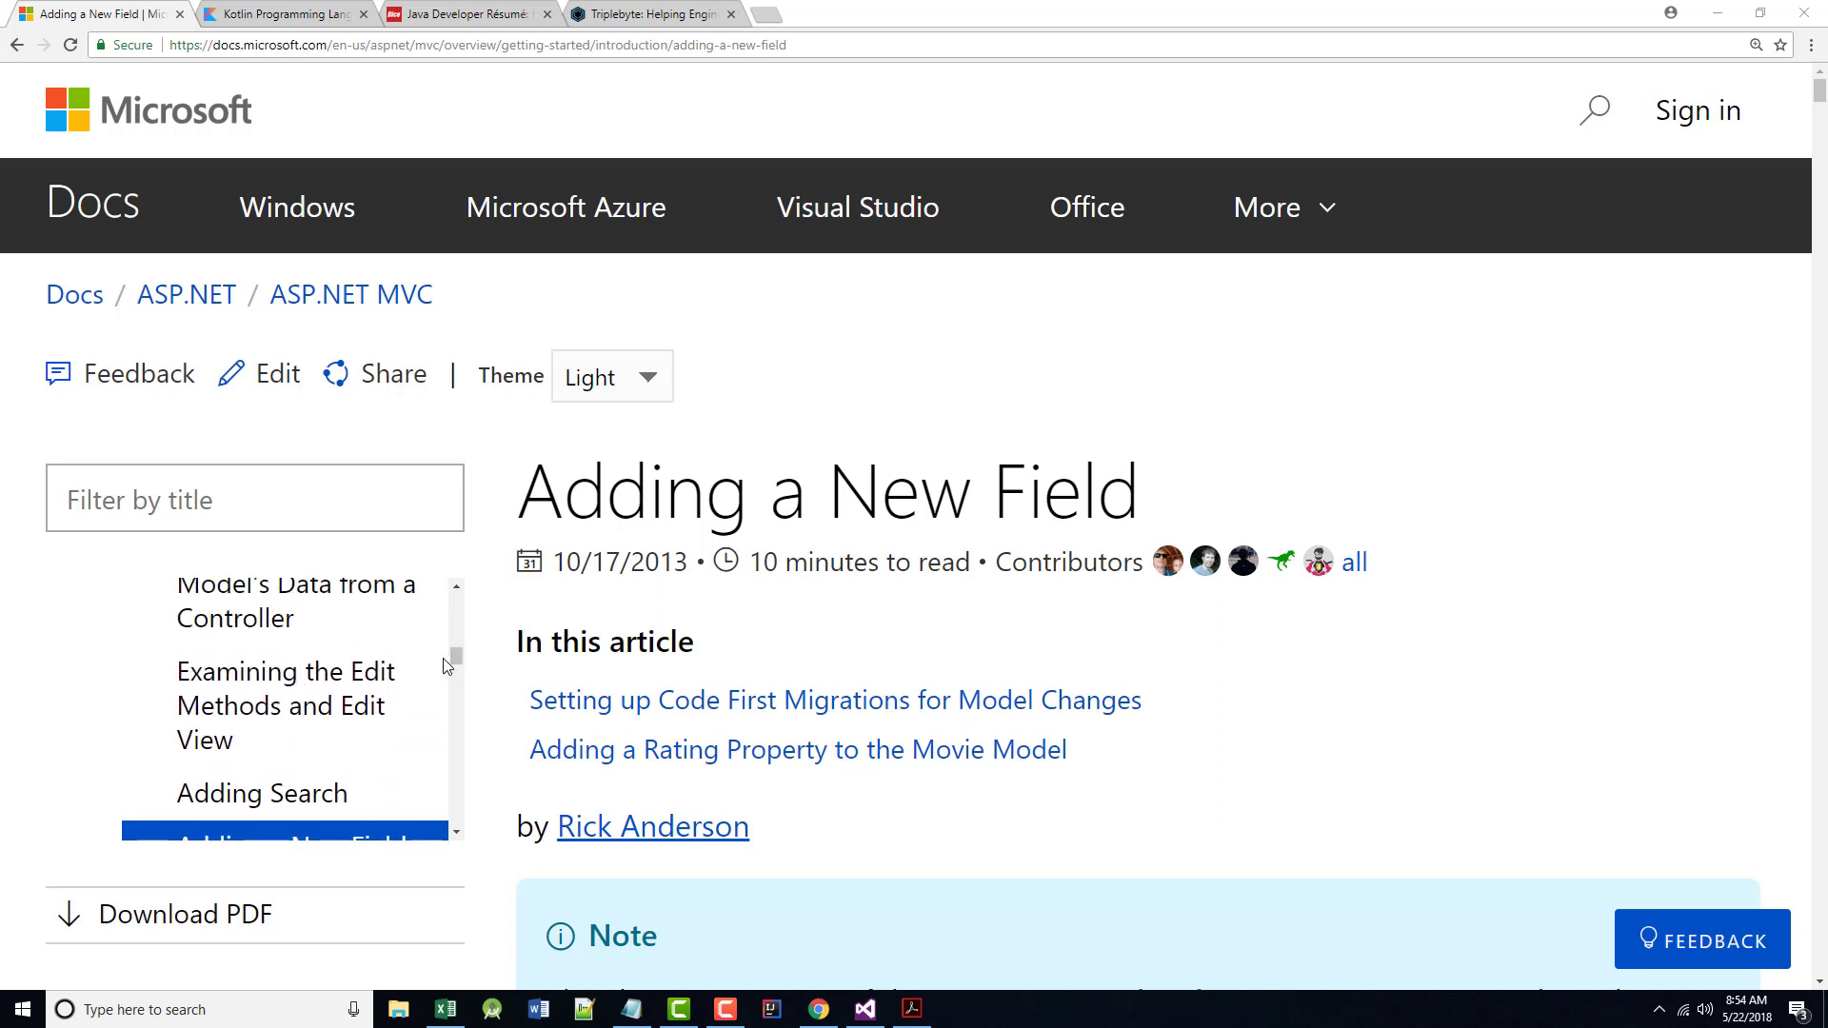
scroll(450, 667, "up", 2)
scroll(447, 665, "up", 2)
scroll(446, 667, "up", 1)
scroll(447, 667, "up", 2)
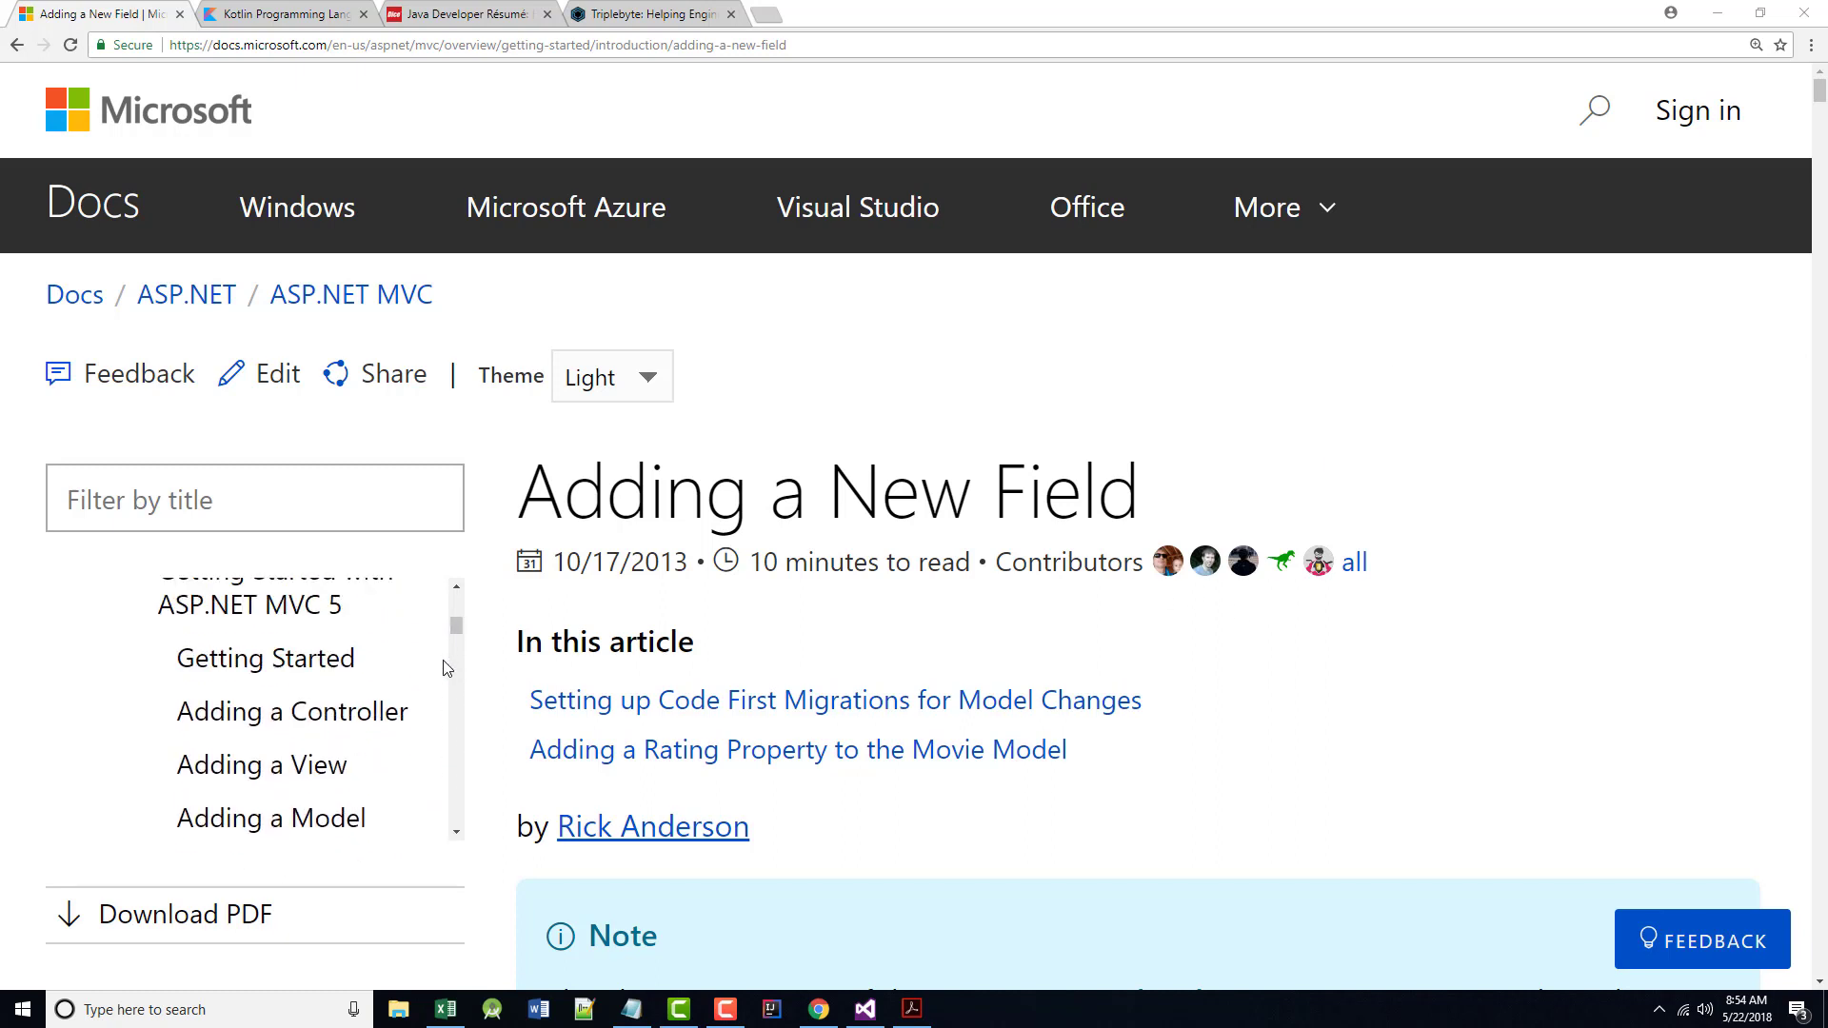
scroll(446, 667, "up", 2)
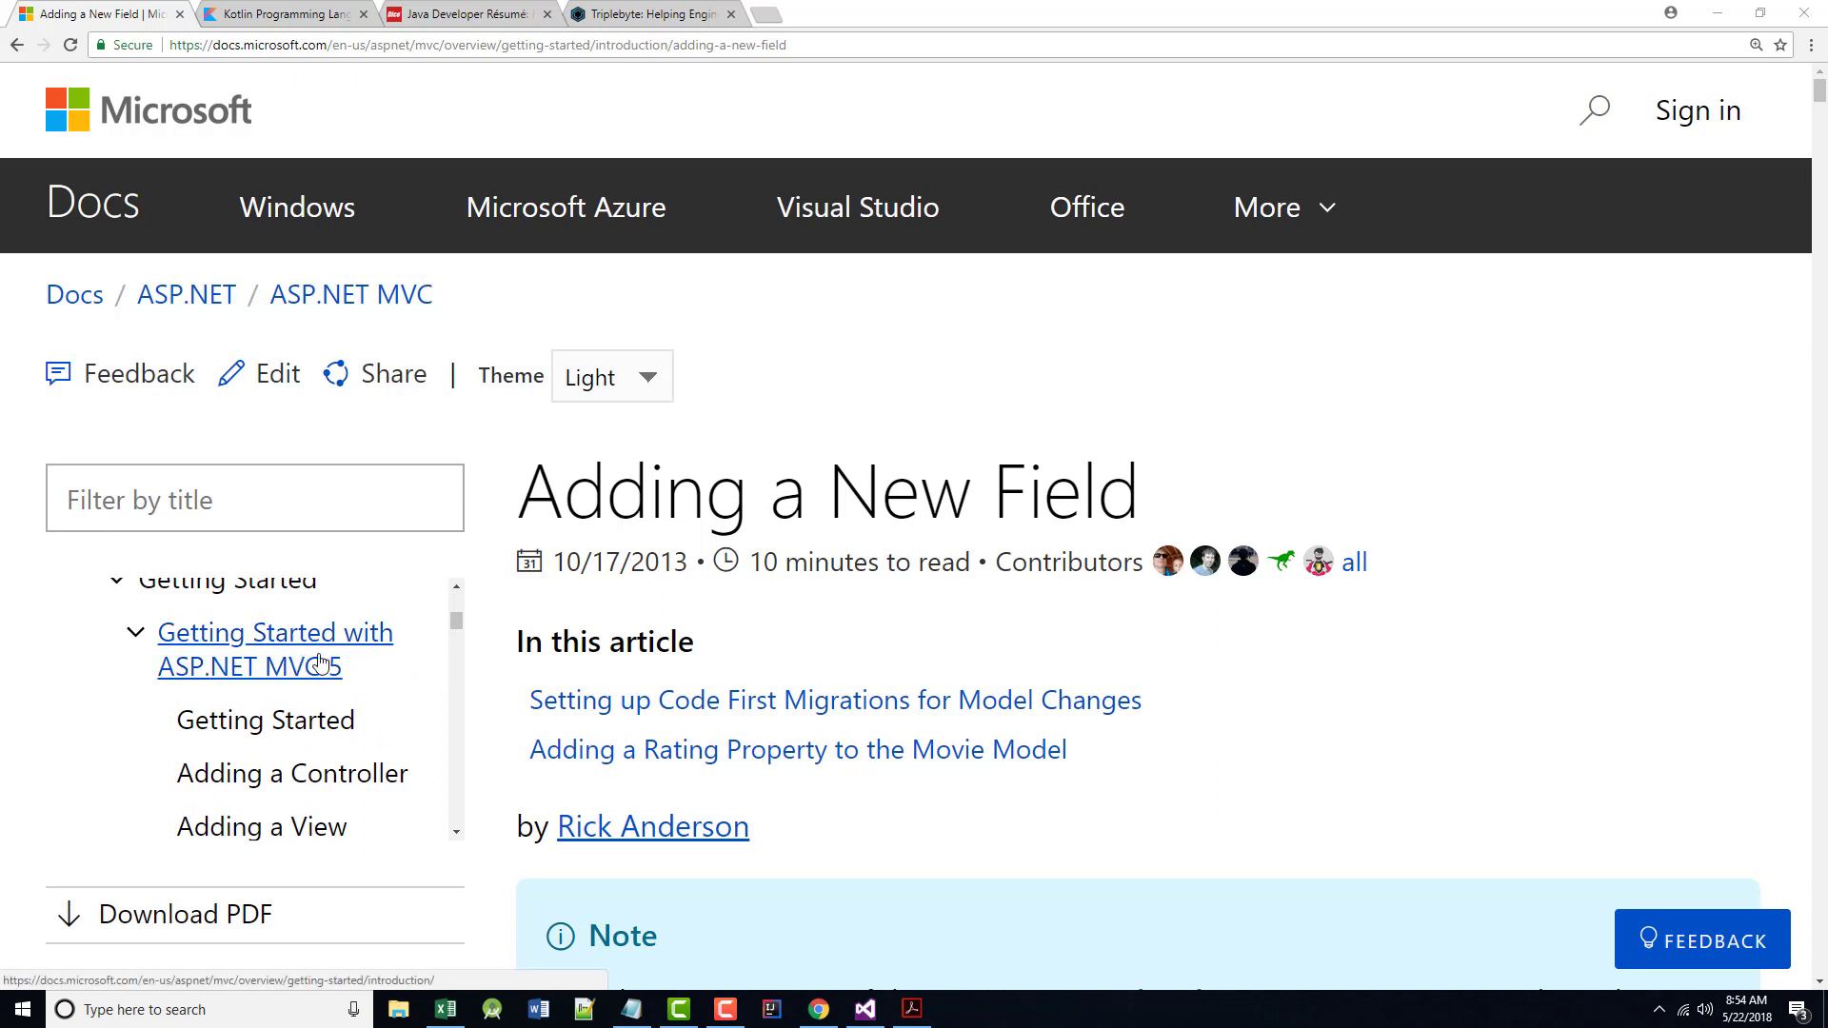
scroll(321, 665, "up", 1)
scroll(272, 654, "down", 1)
scroll(299, 641, "down", 1)
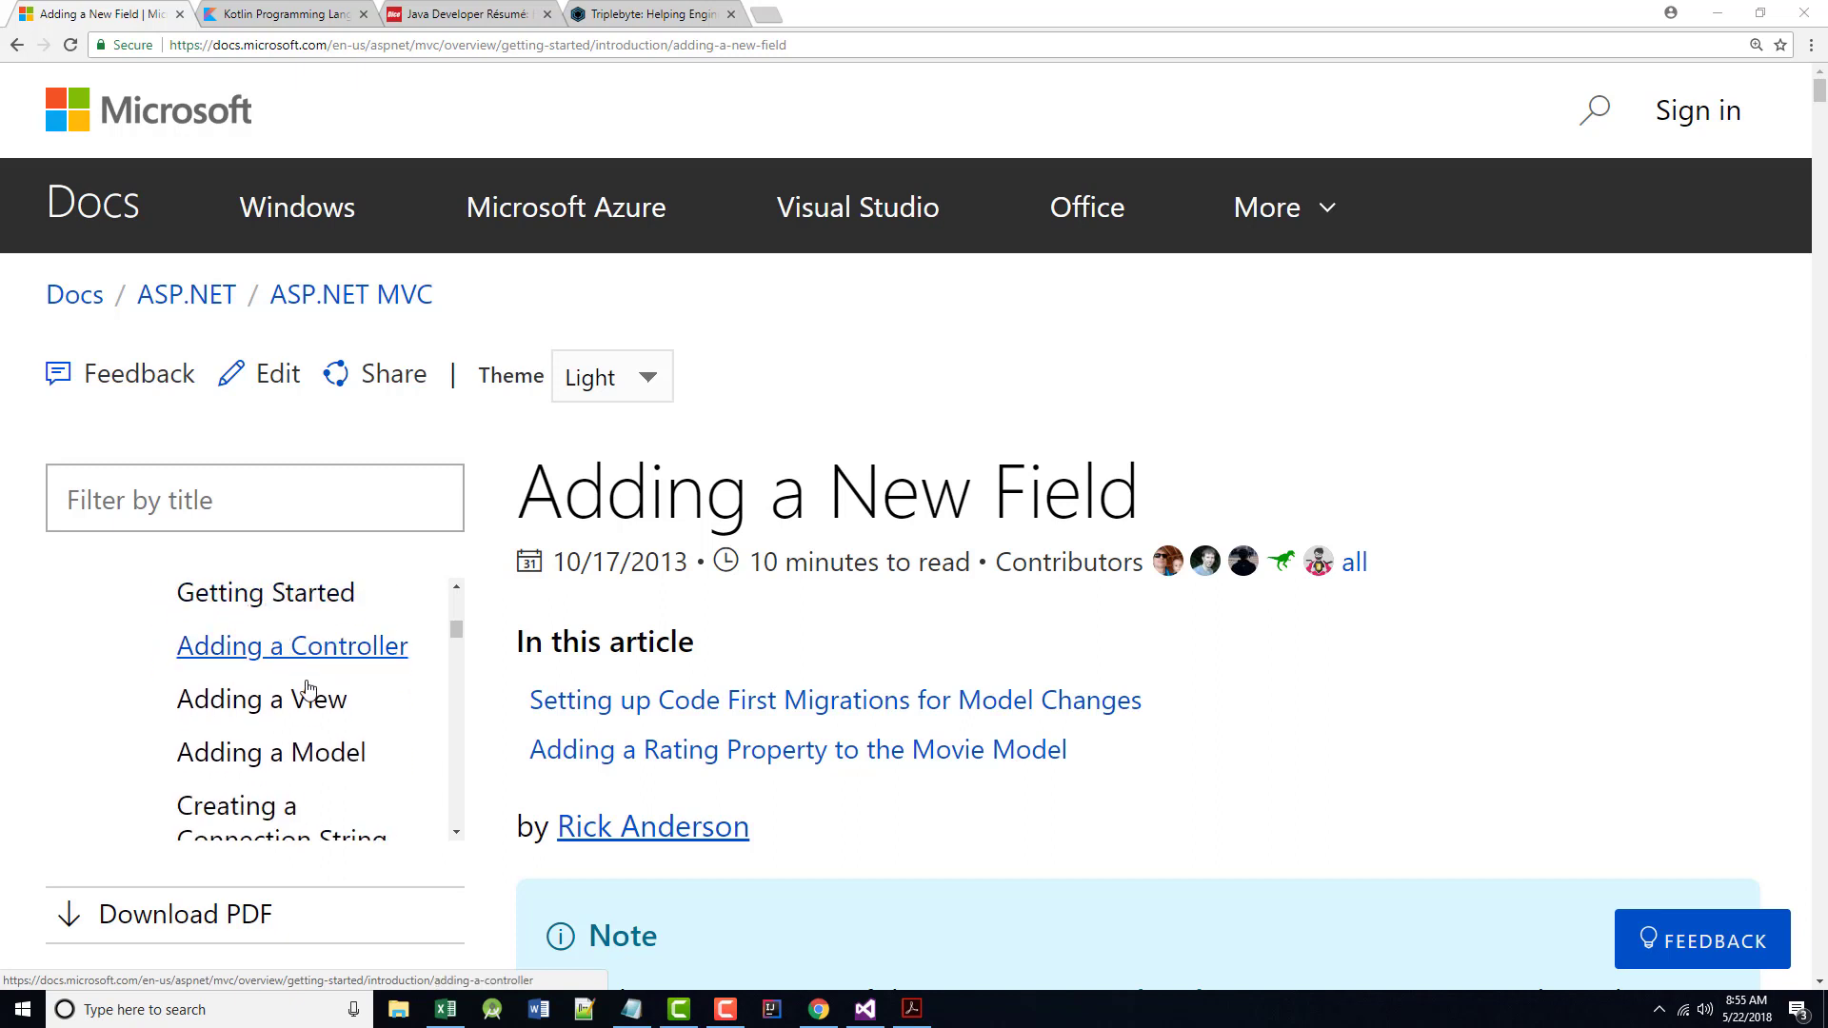
scroll(298, 672, "down", 1)
scroll(306, 693, "down", 1)
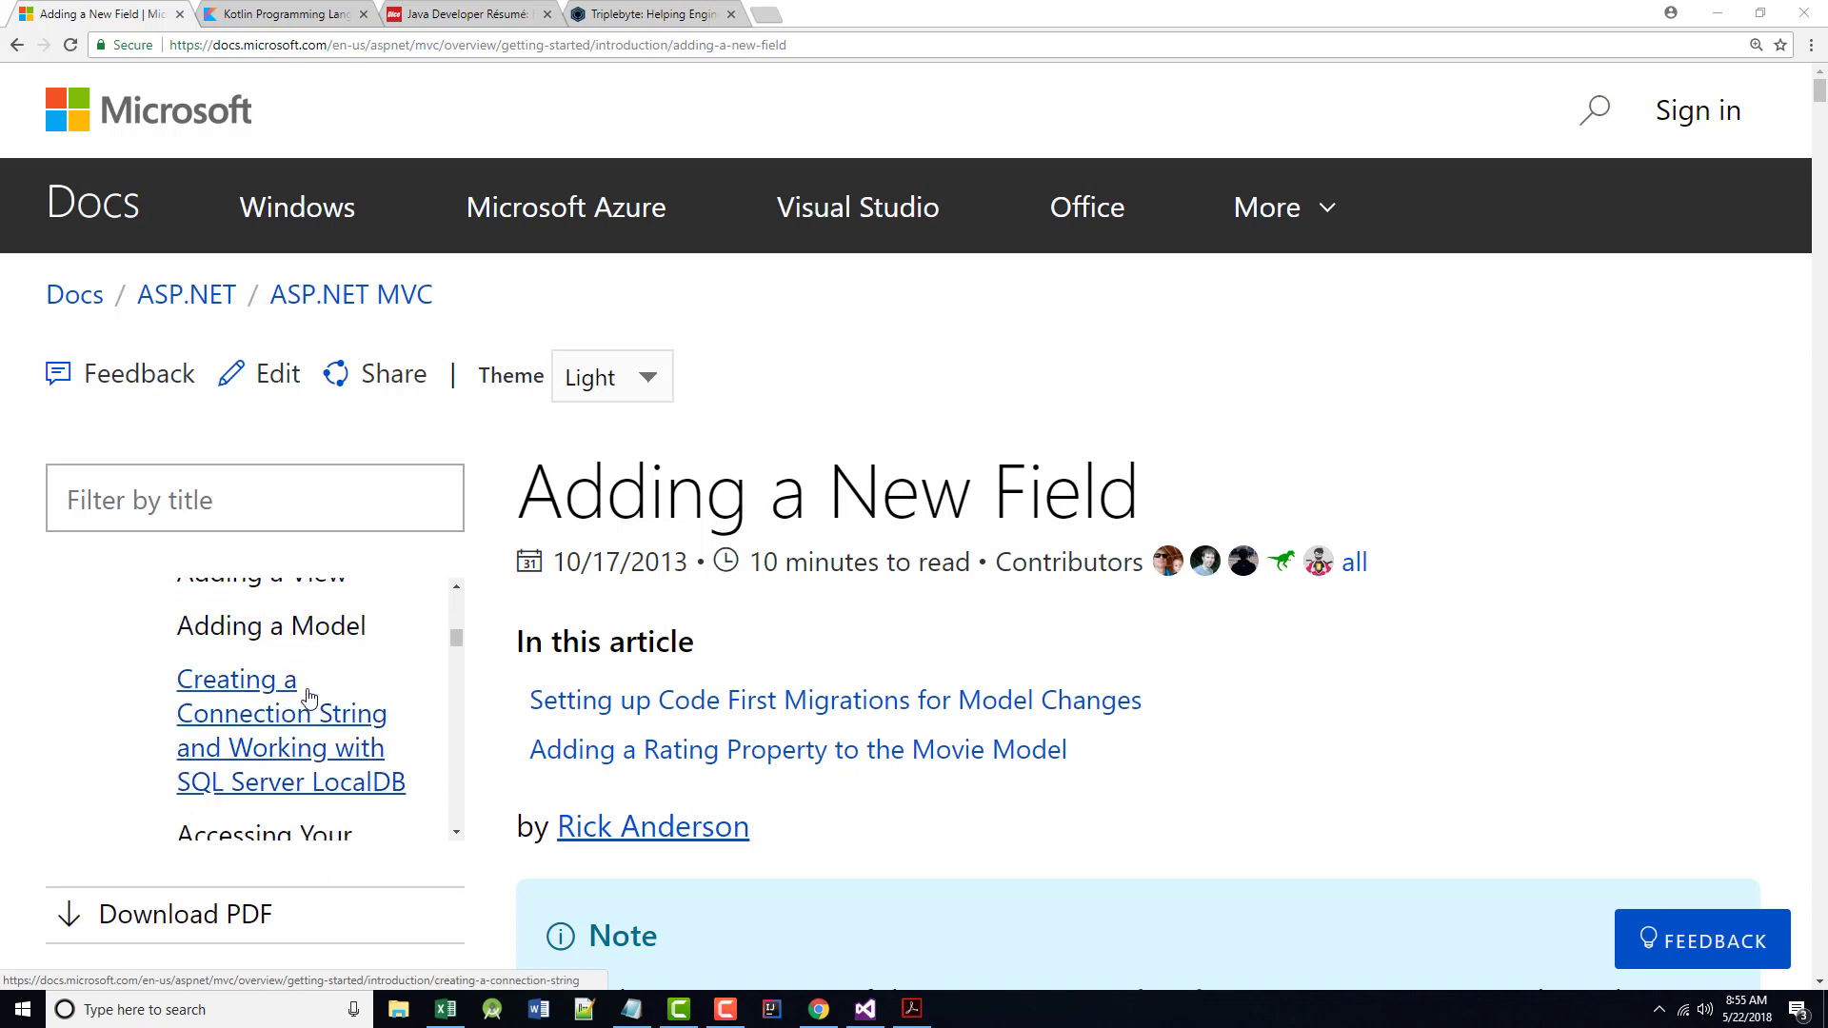
scroll(308, 693, "down", 1)
scroll(313, 700, "down", 1)
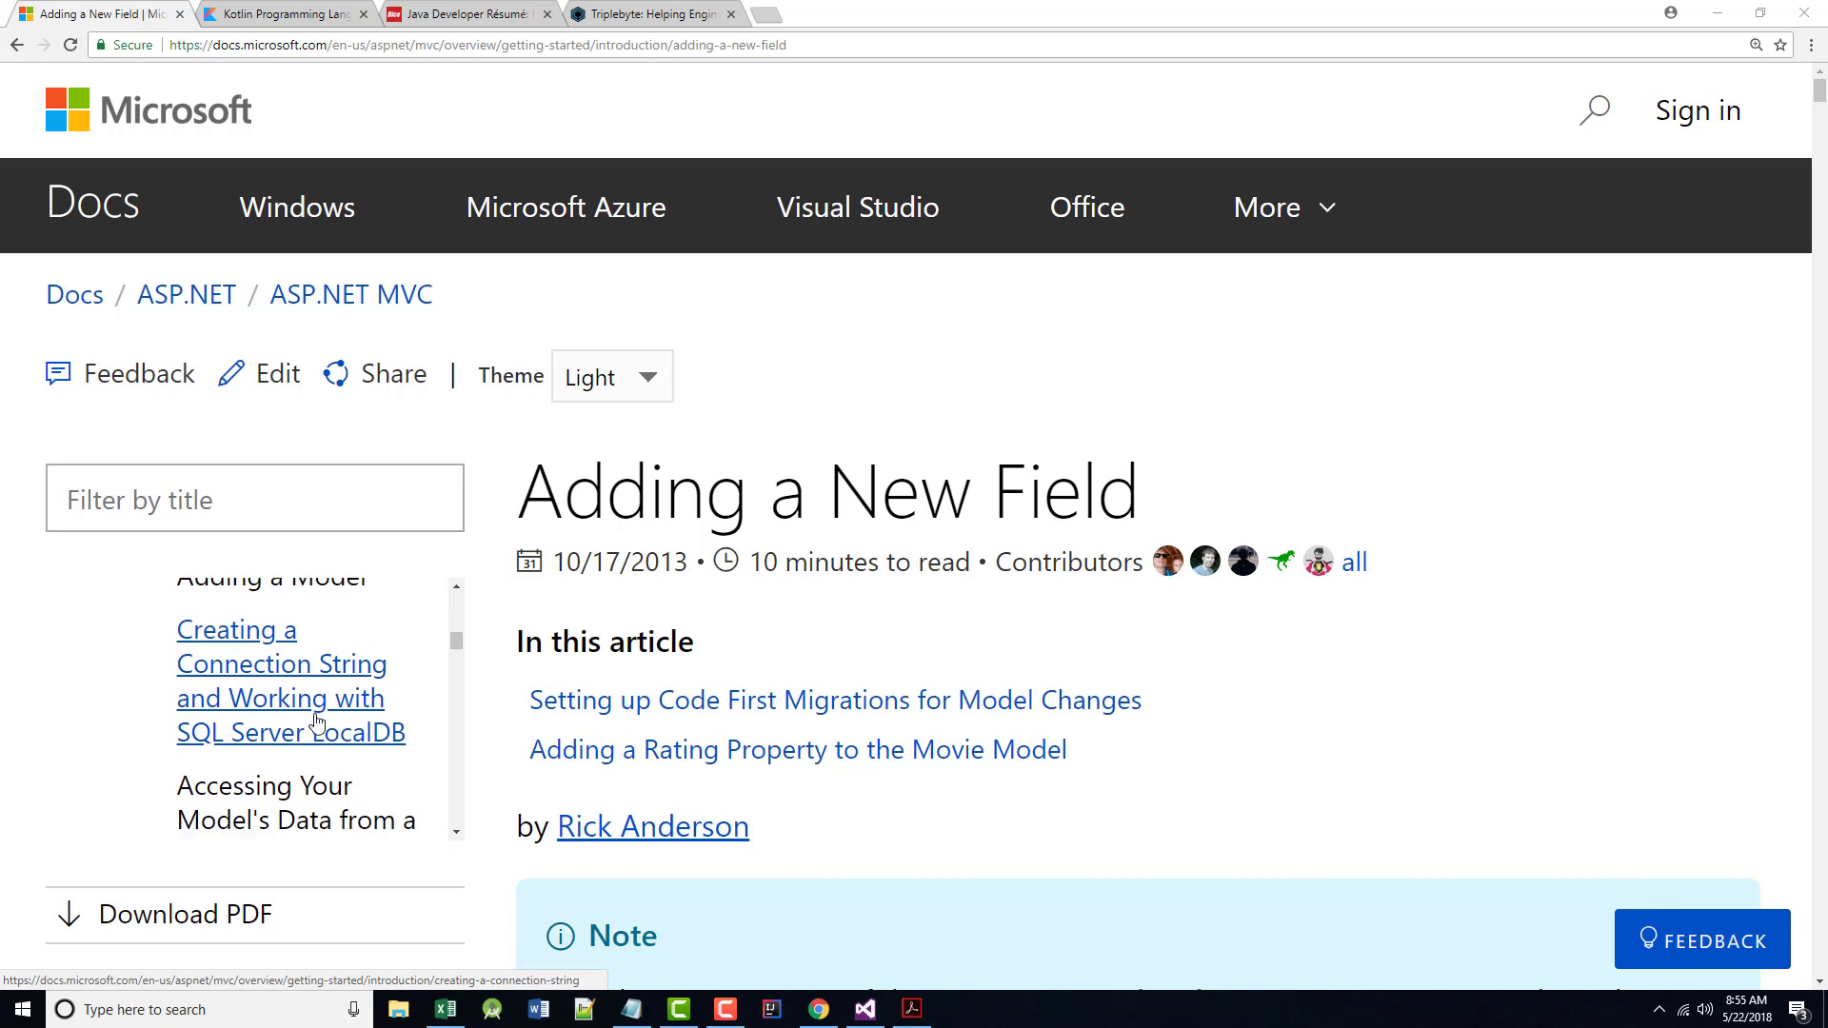
scroll(310, 718, "down", 1)
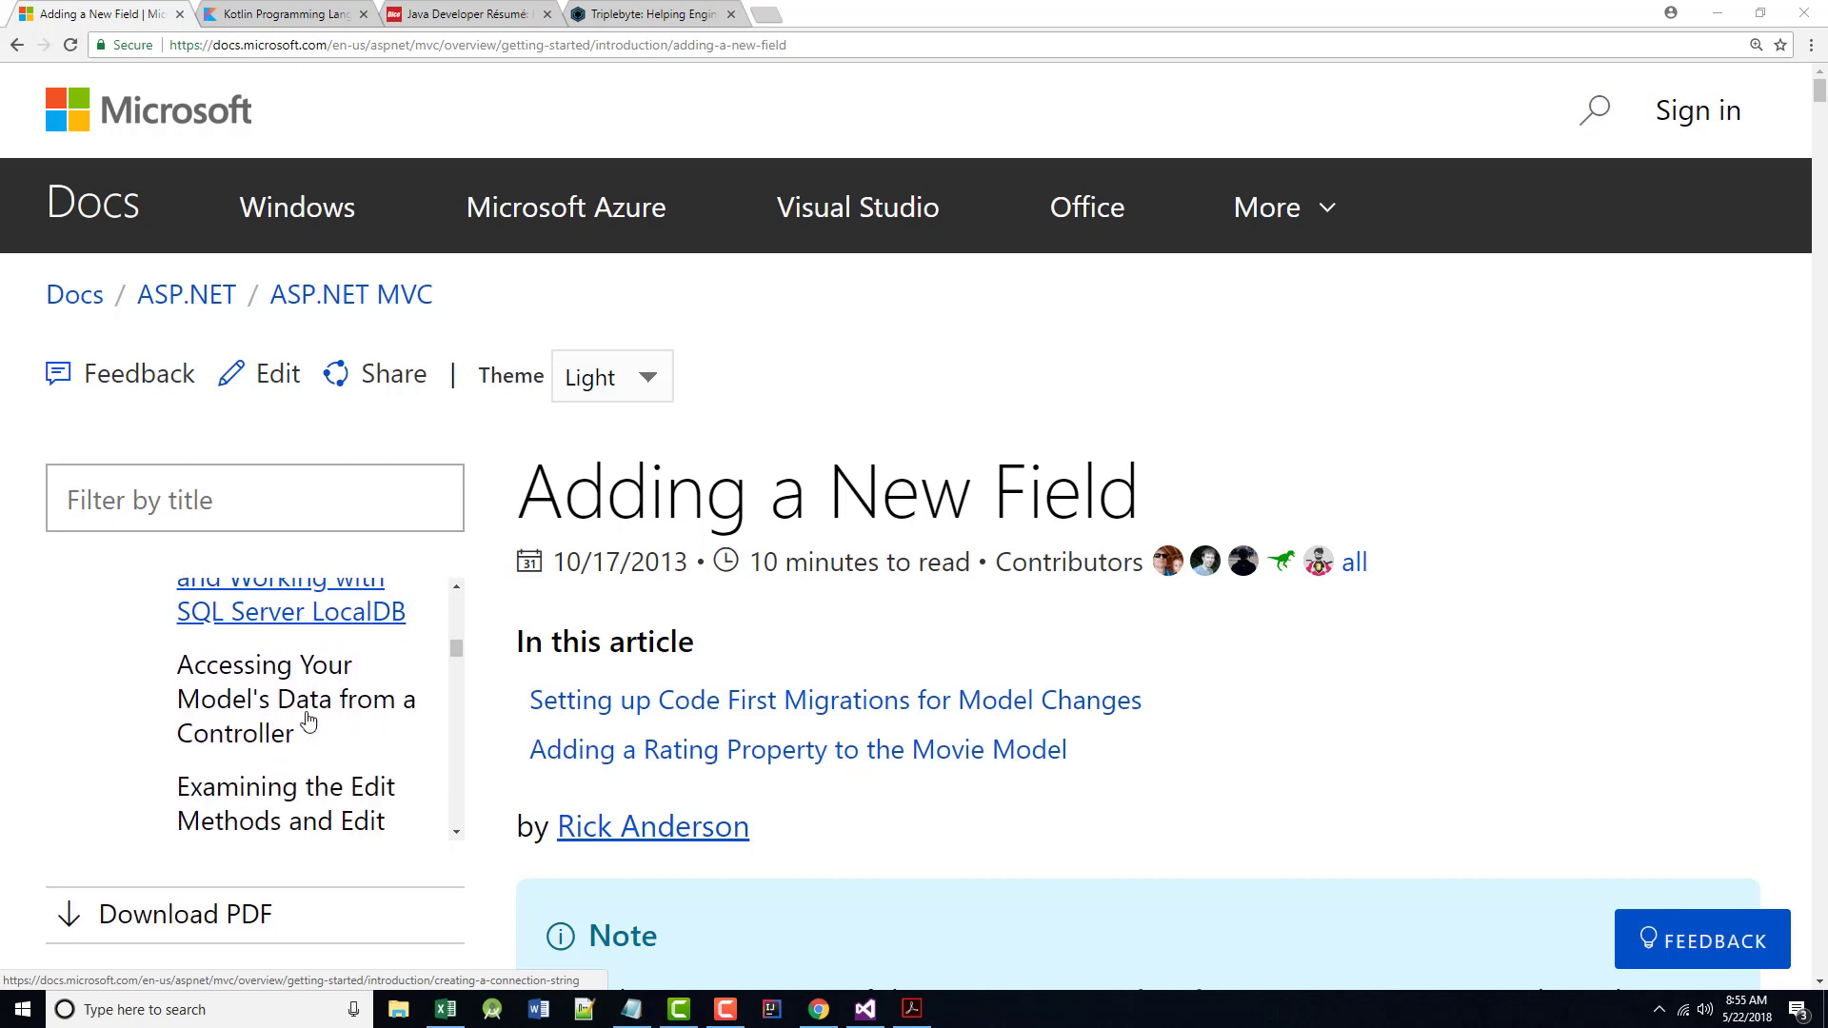
scroll(300, 719, "down", 1)
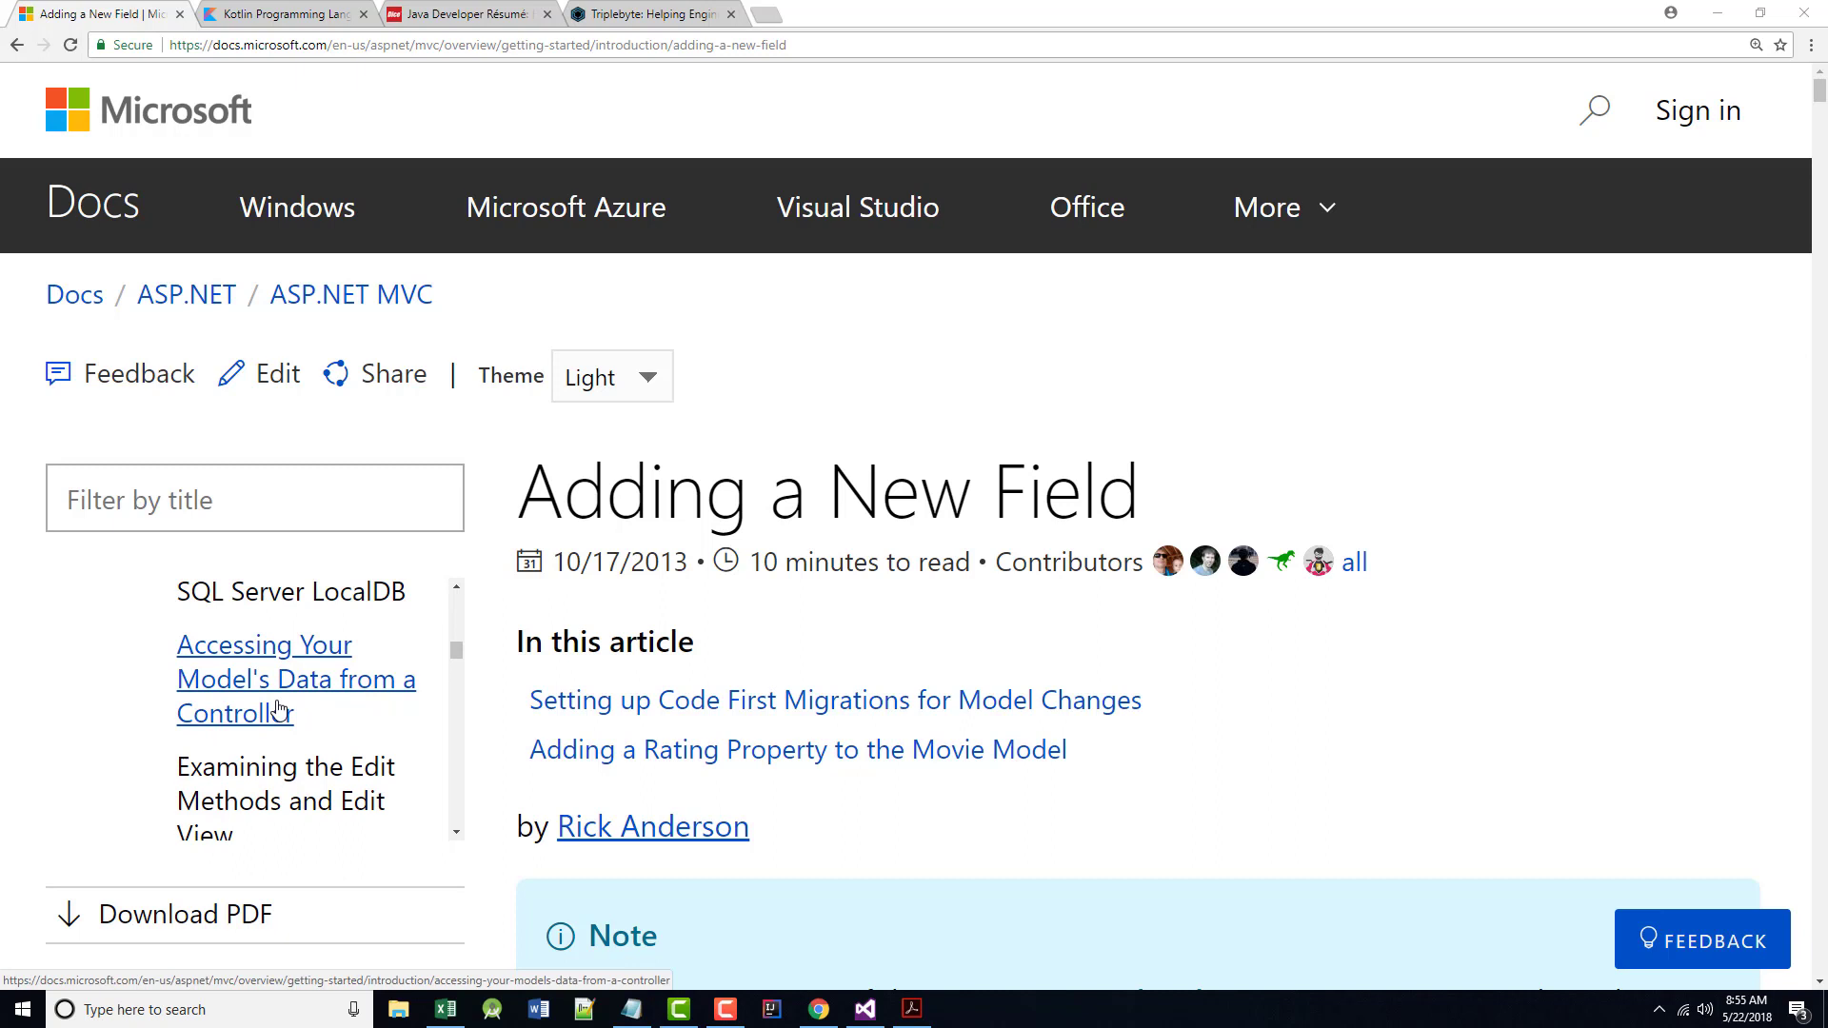
scroll(290, 714, "down", 1)
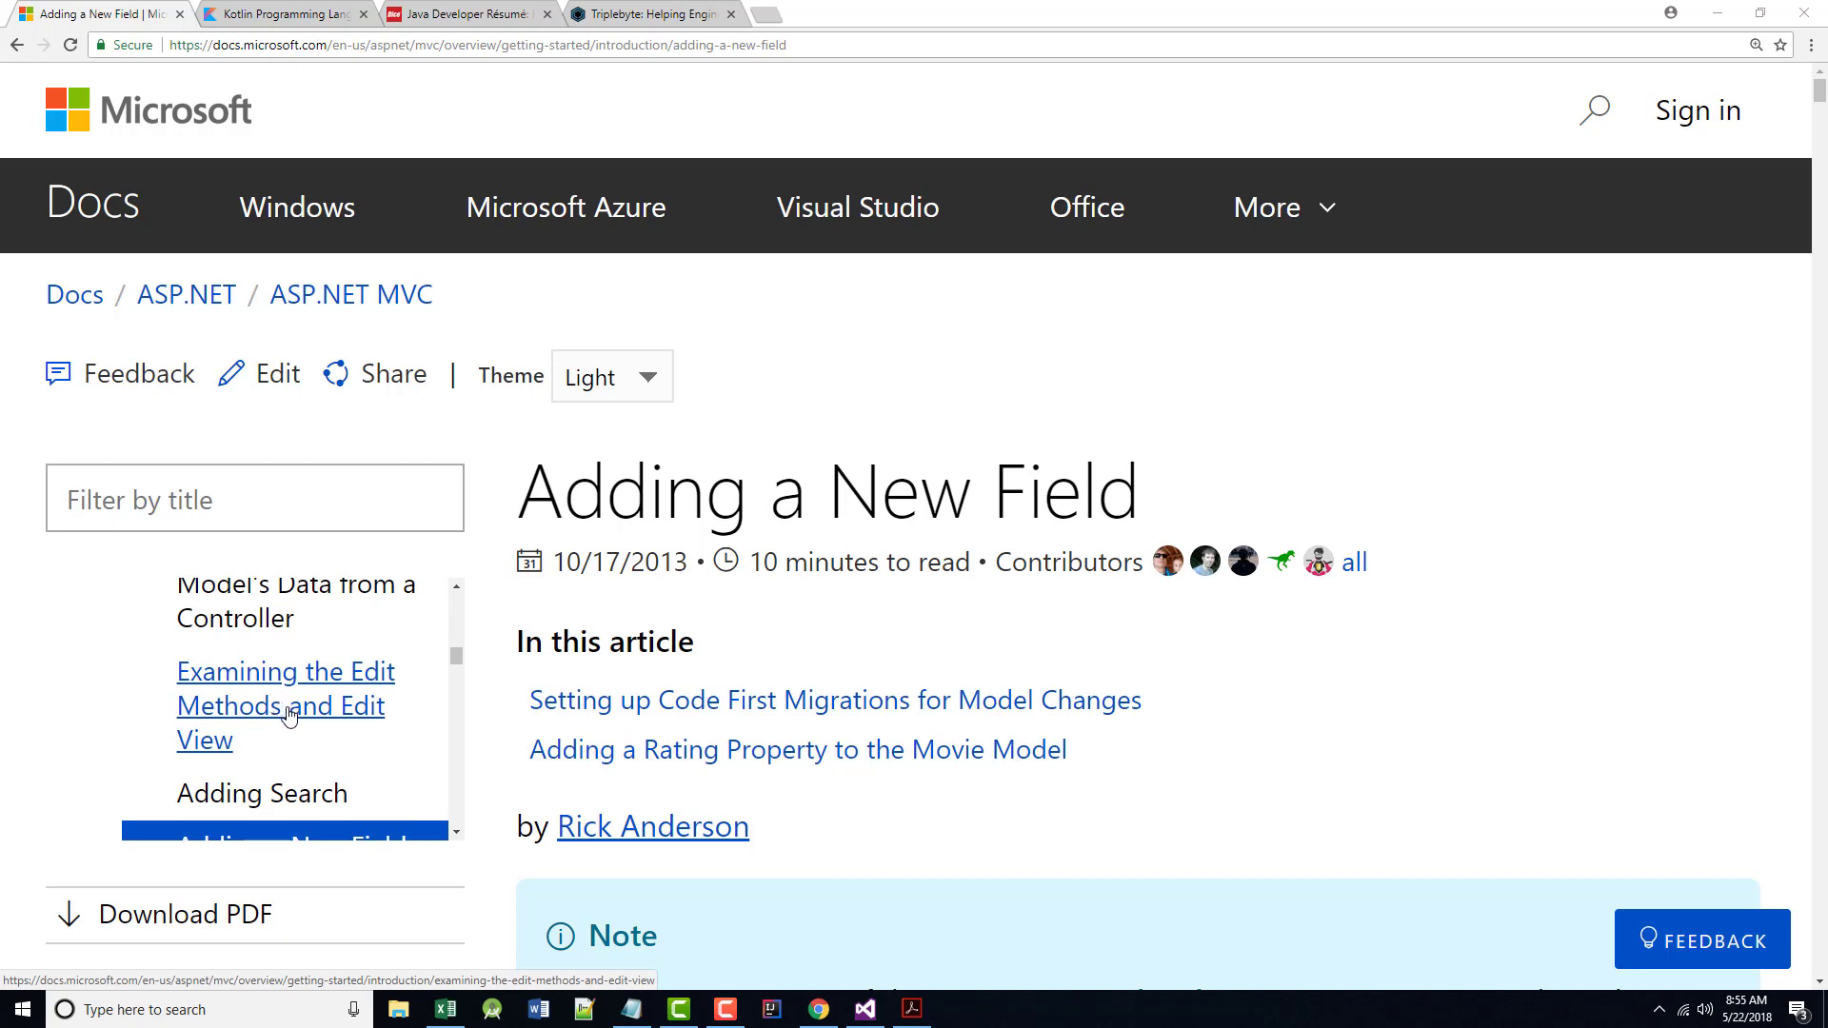
scroll(291, 714, "down", 1)
scroll(290, 714, "down", 1)
scroll(282, 706, "down", 1)
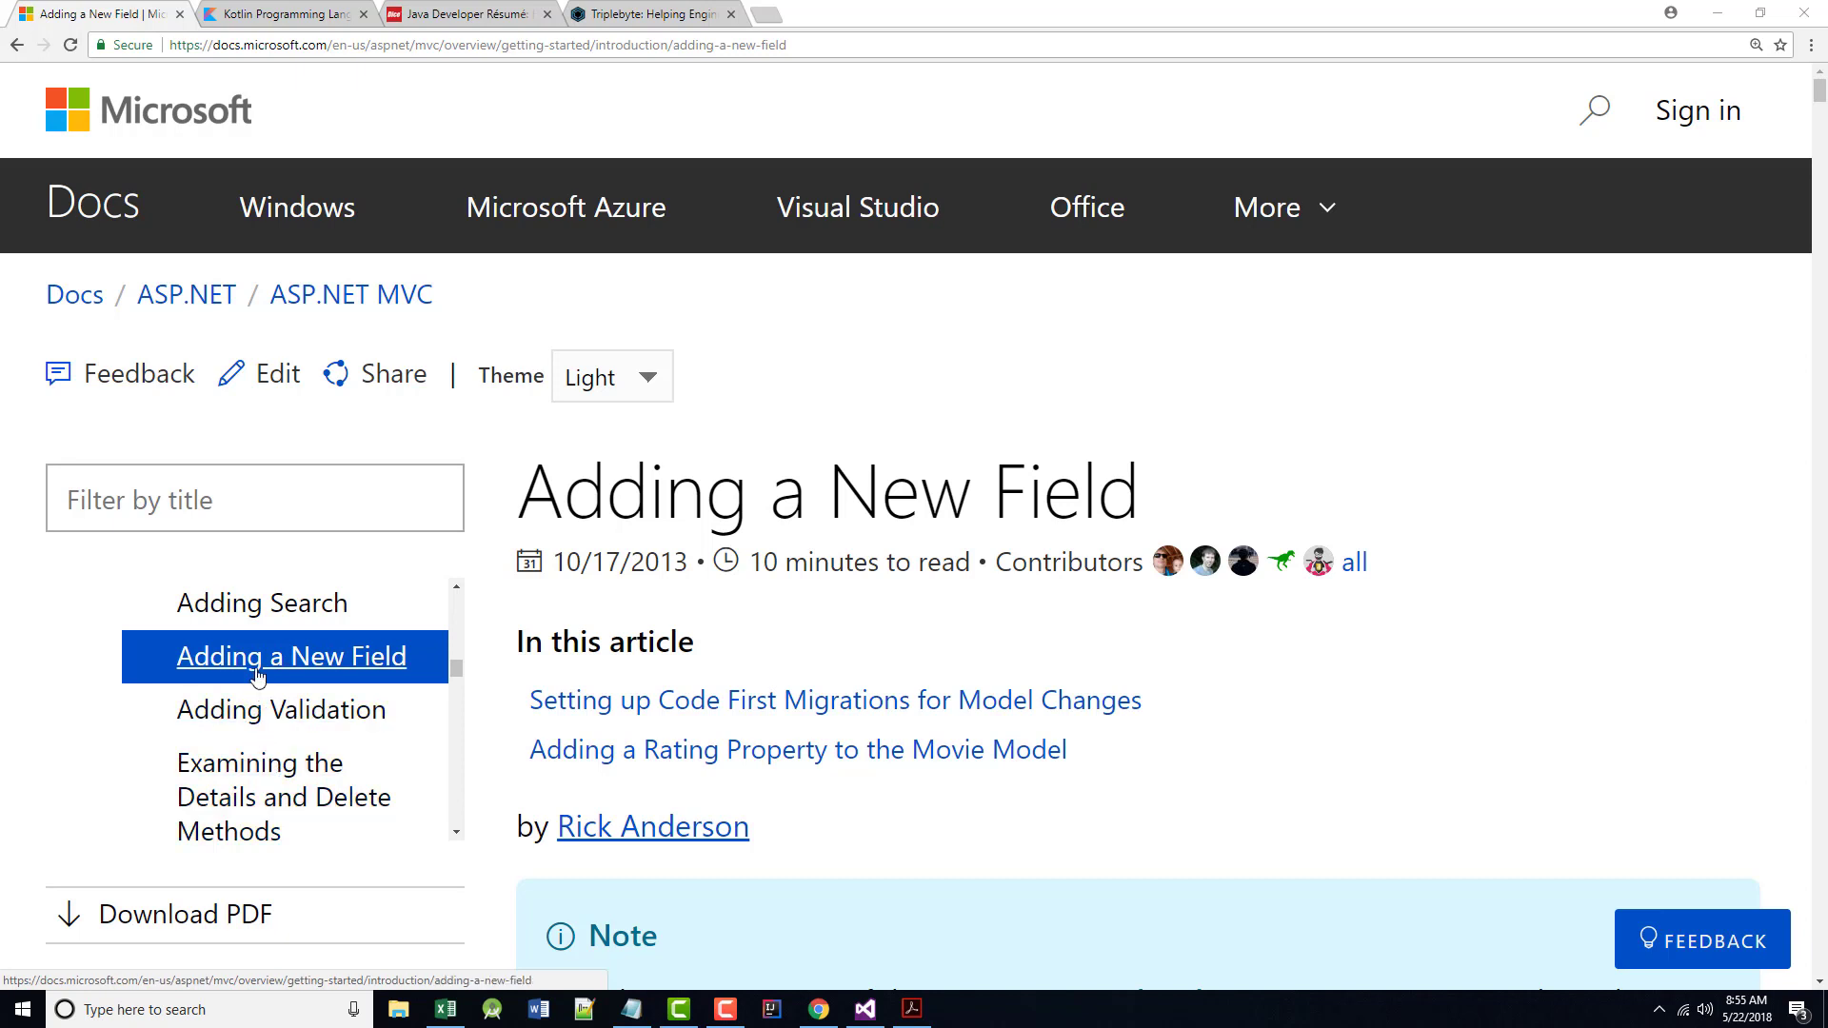
scroll(271, 687, "down", 1)
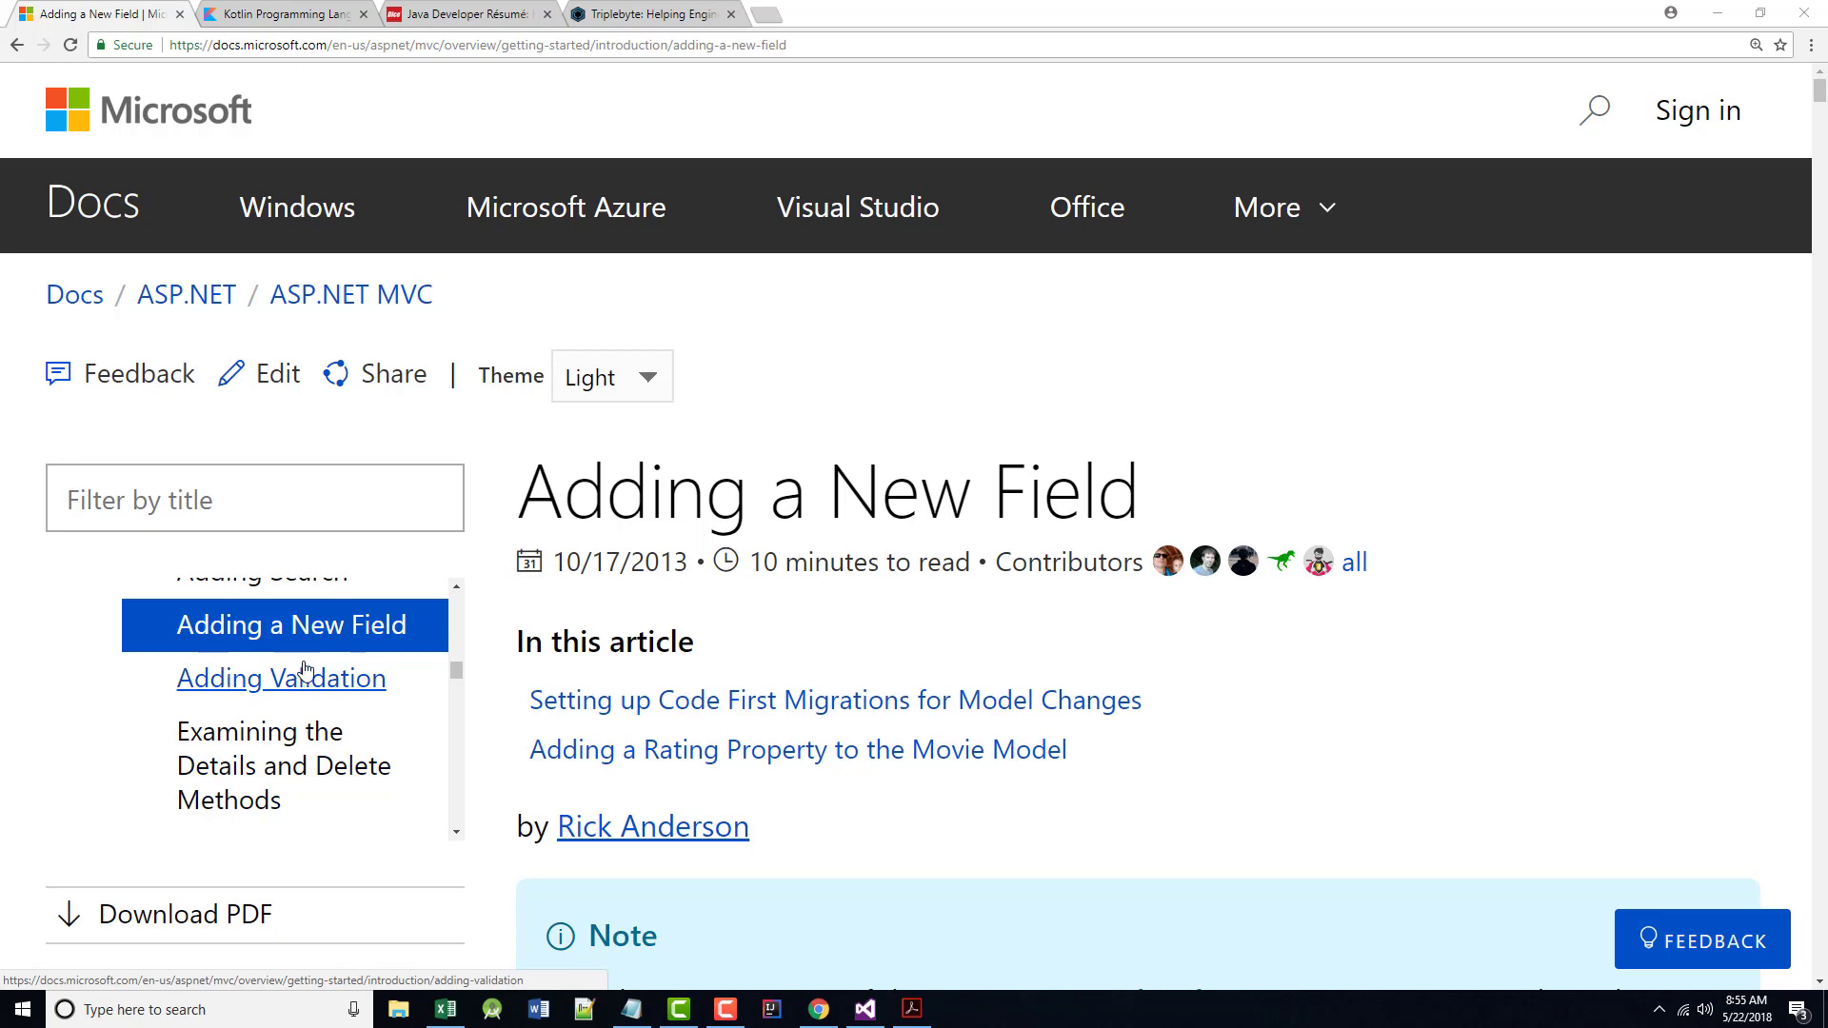
scroll(771, 714, "down", 4)
scroll(771, 715, "down", 4)
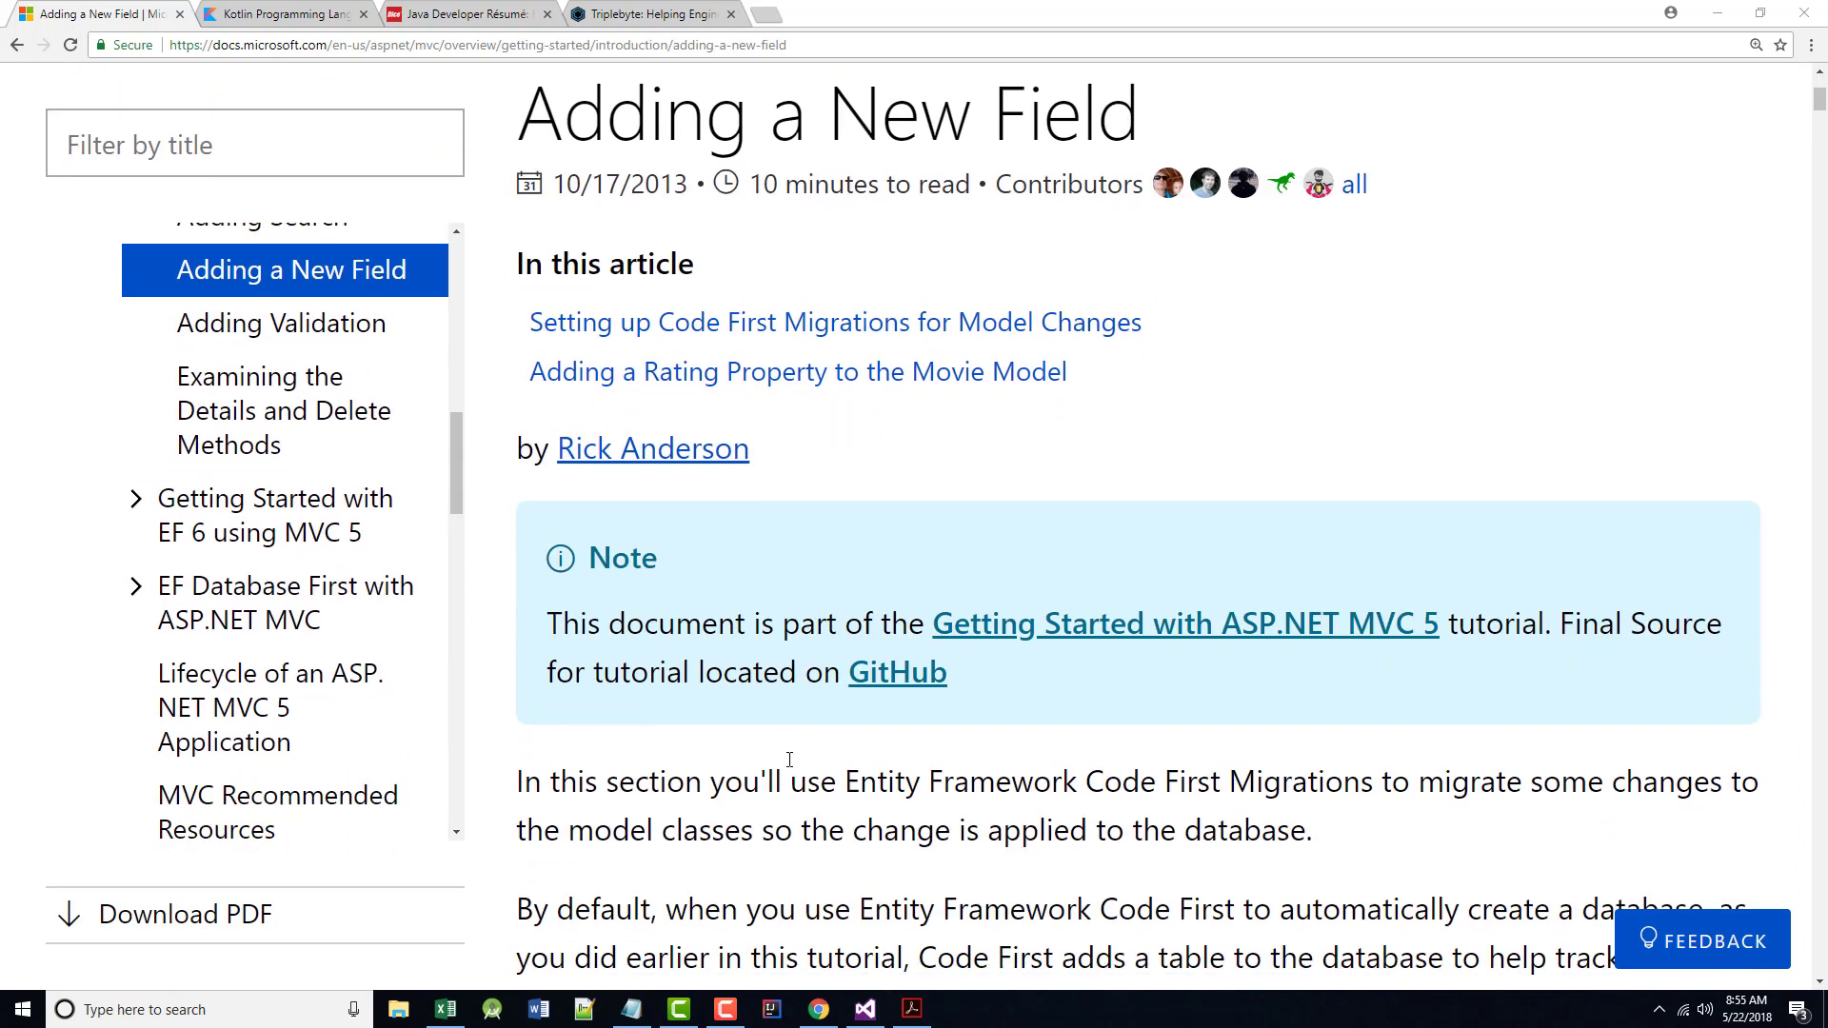
scroll(772, 715, "down", 2)
scroll(794, 754, "down", 3)
scroll(793, 755, "down", 2)
scroll(794, 754, "down", 2)
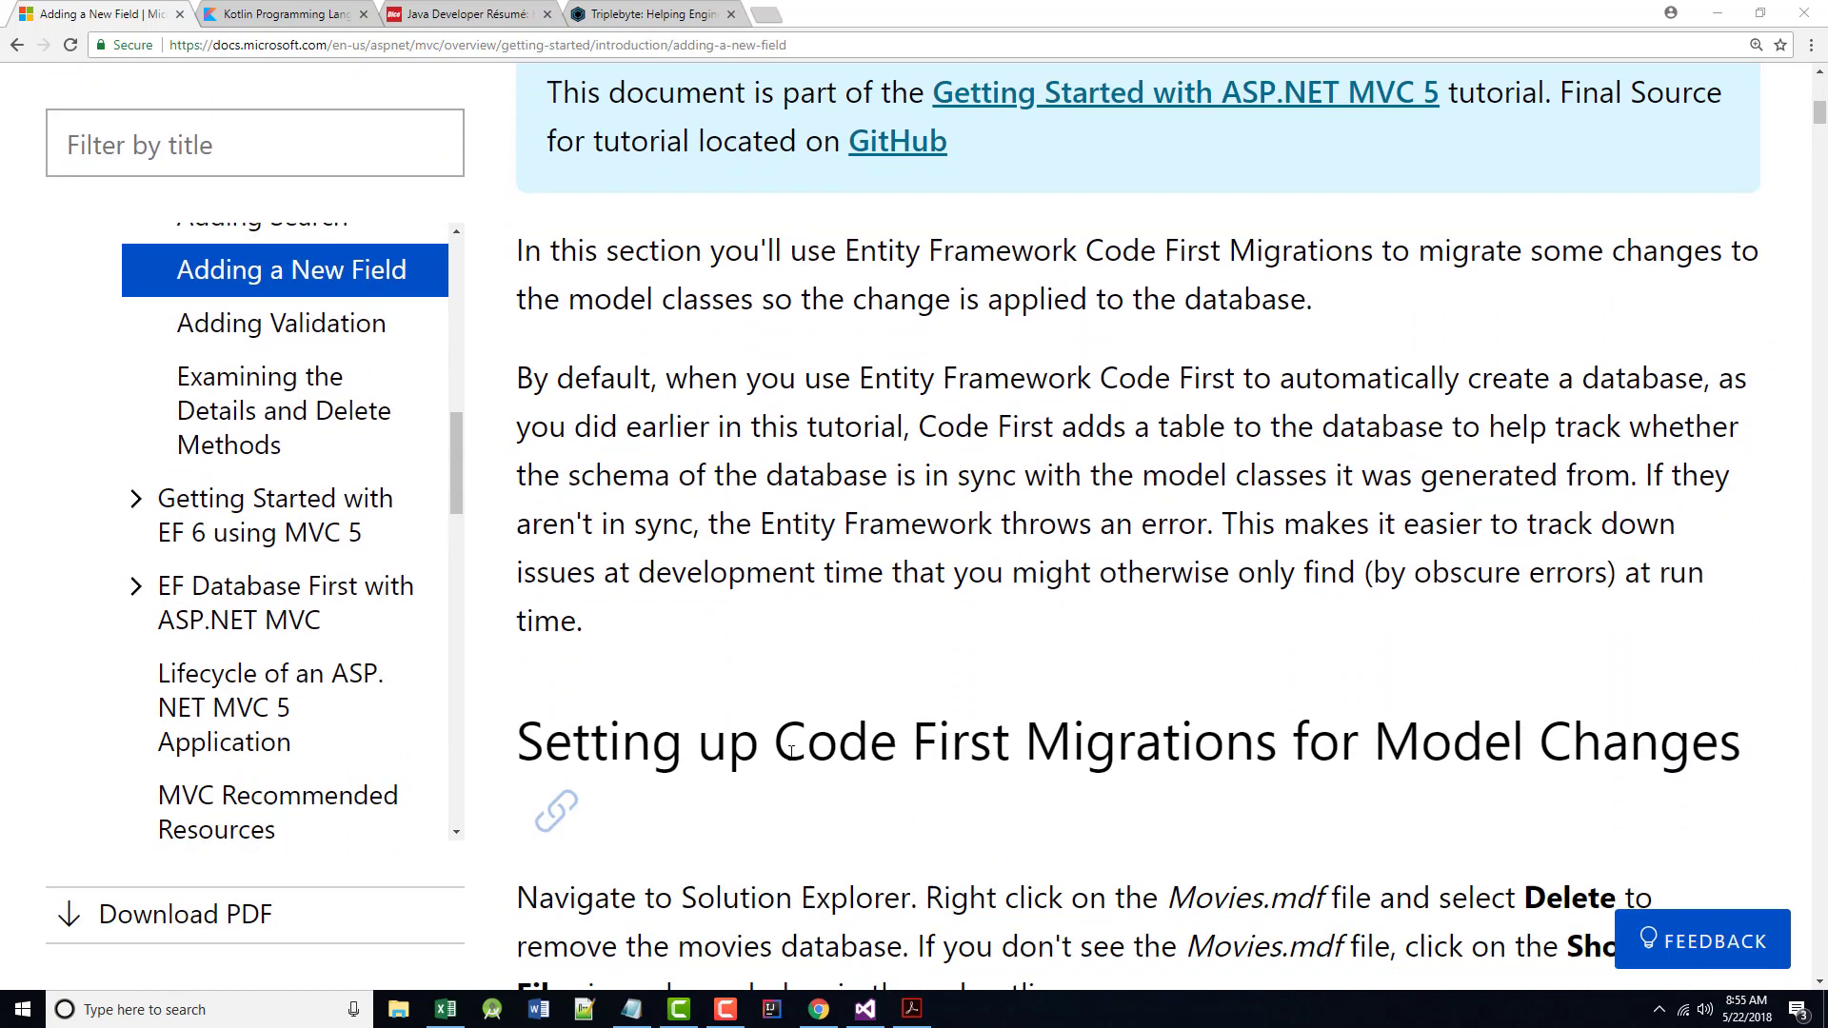
scroll(793, 754, "down", 2)
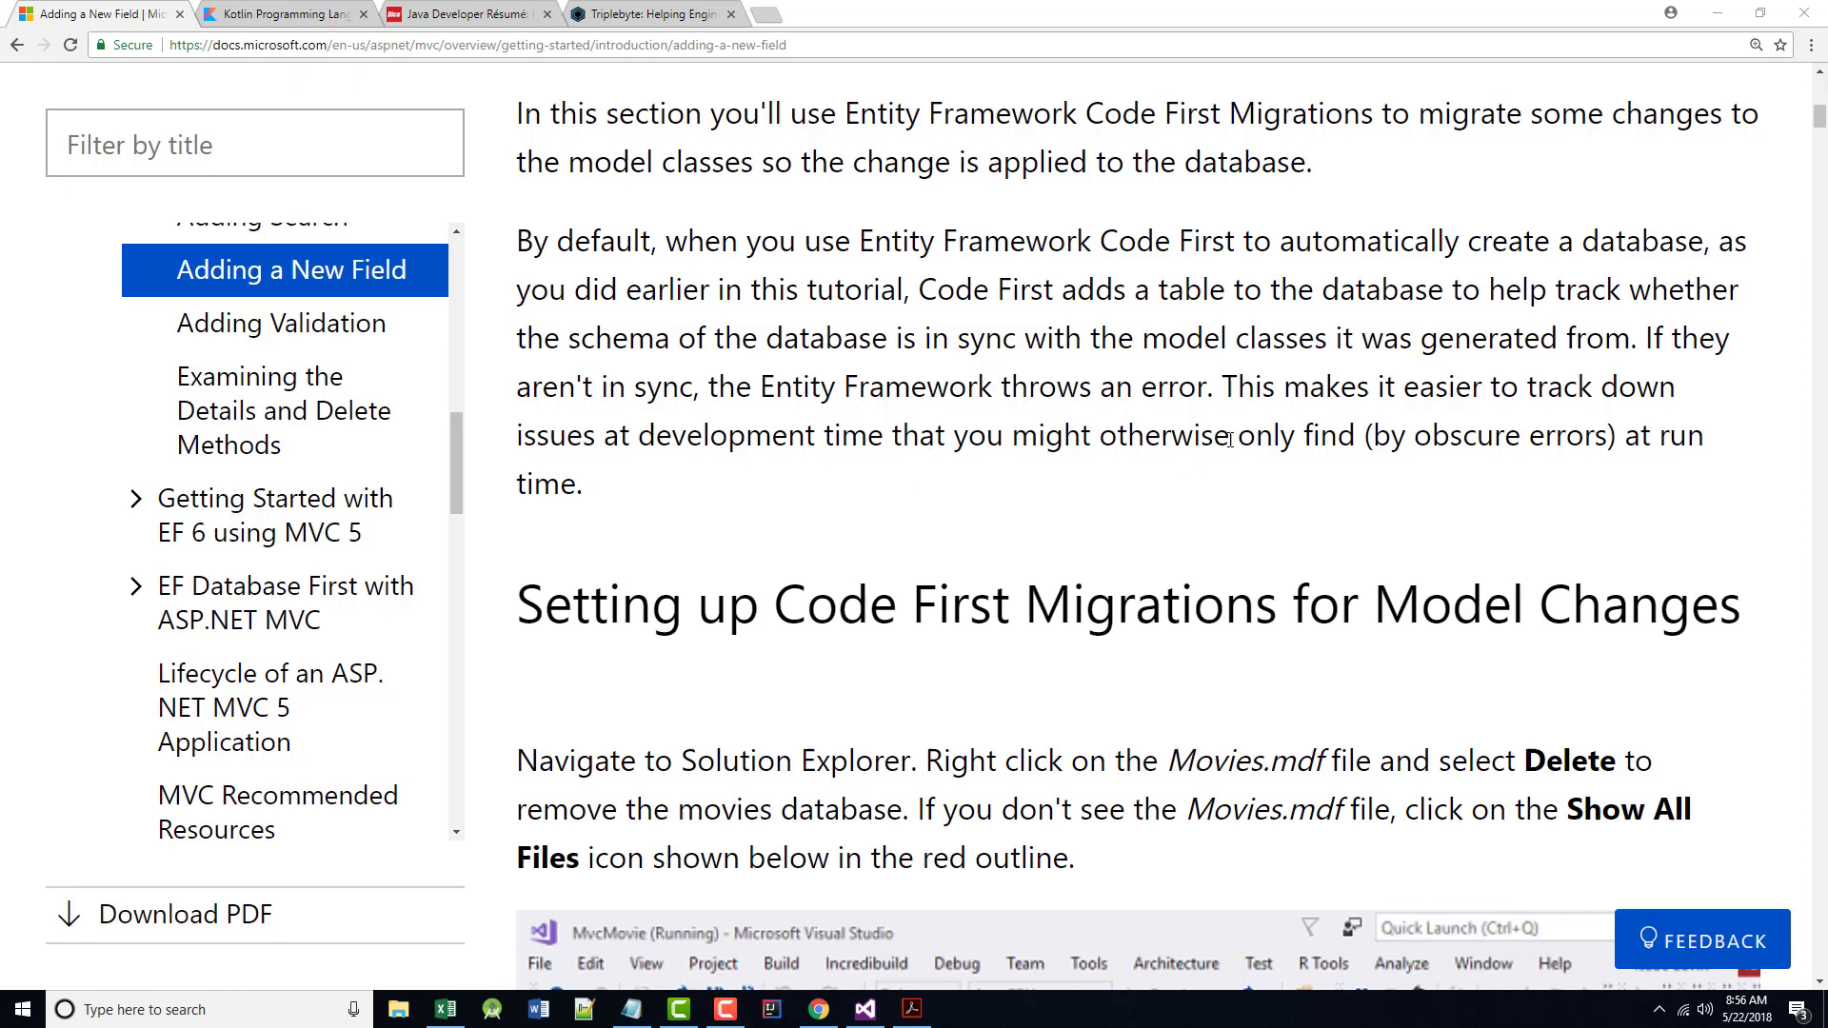
scroll(795, 491, "down", 3)
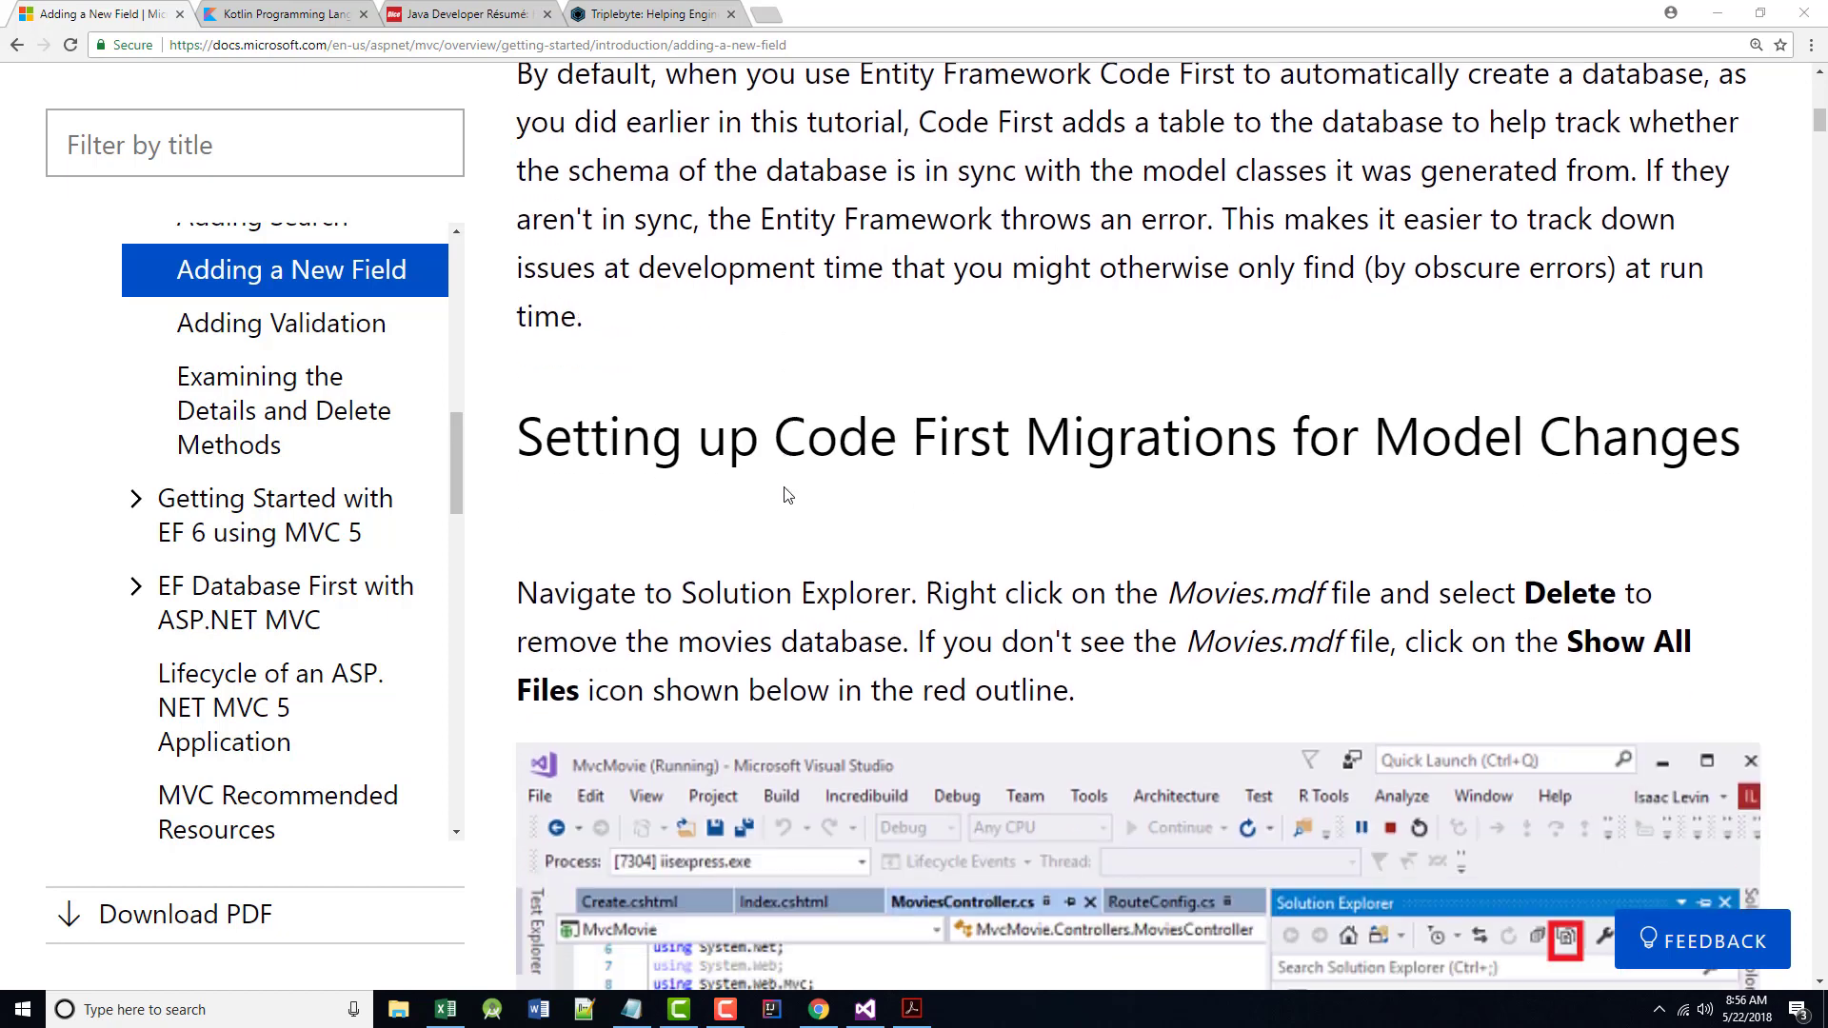
scroll(796, 491, "down", 3)
scroll(796, 492, "down", 2)
scroll(795, 492, "down", 1)
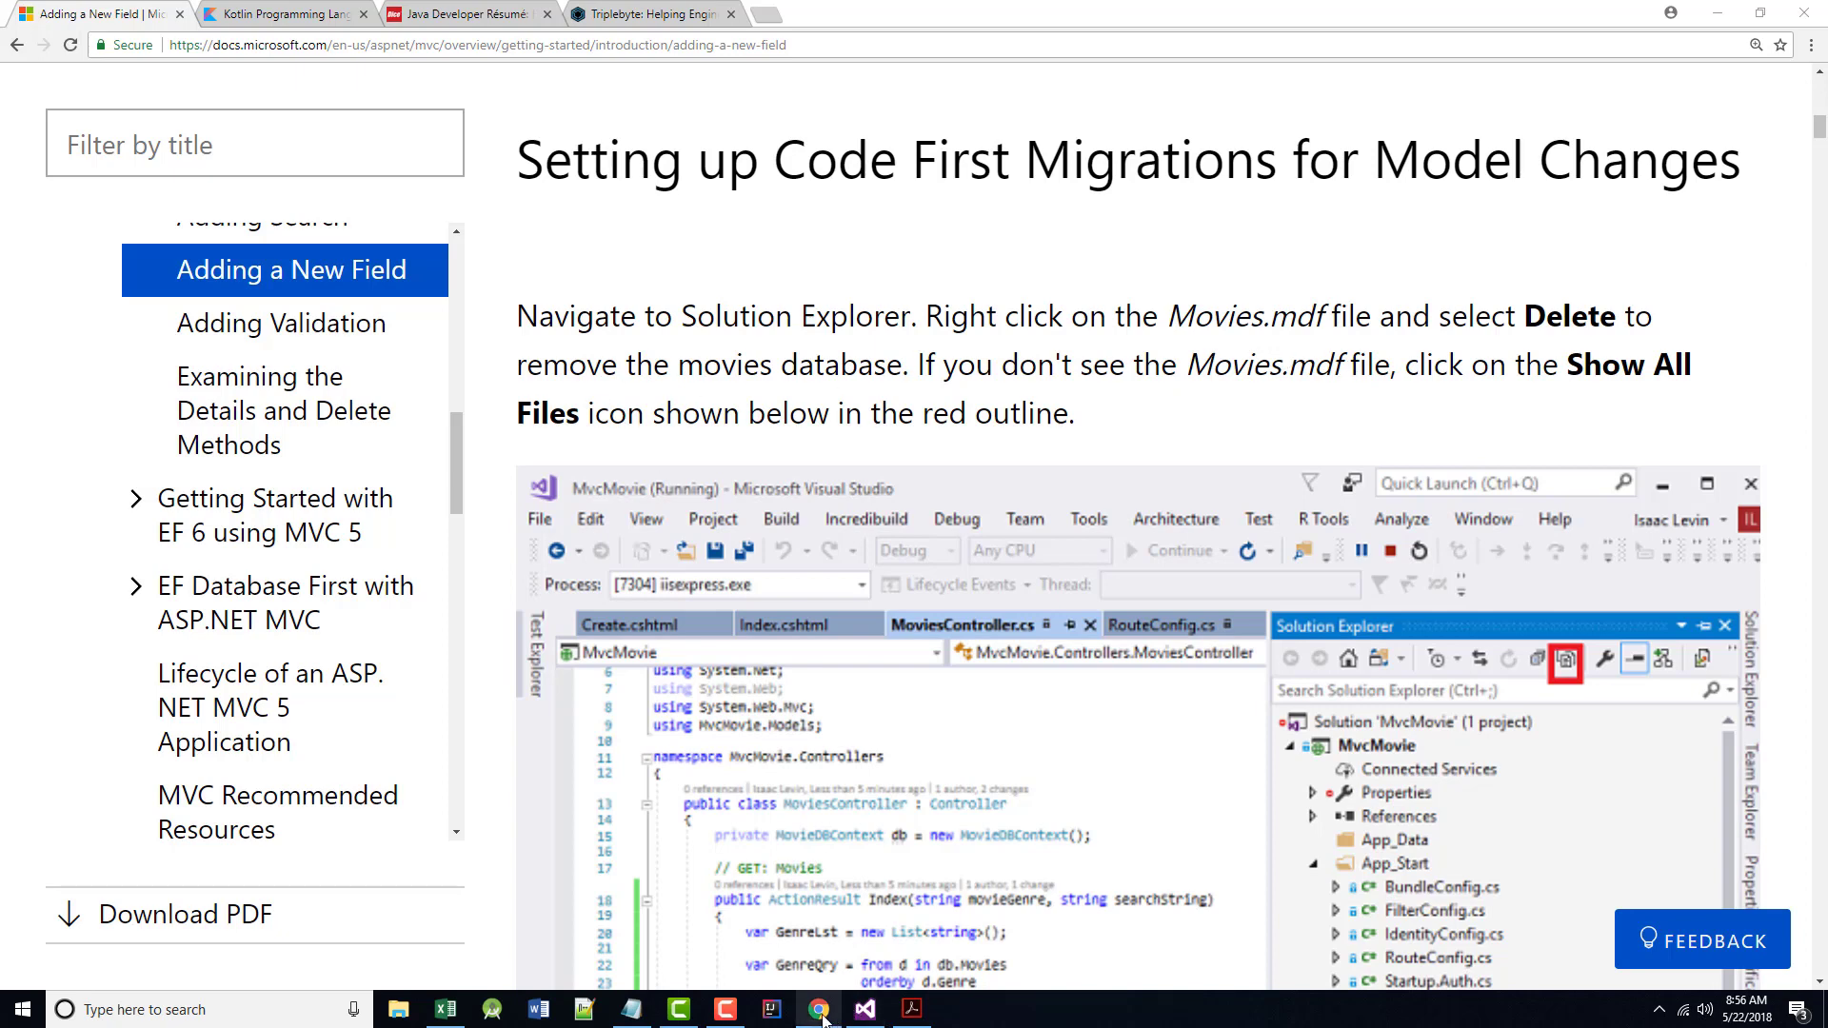
mouse_move(866, 1010)
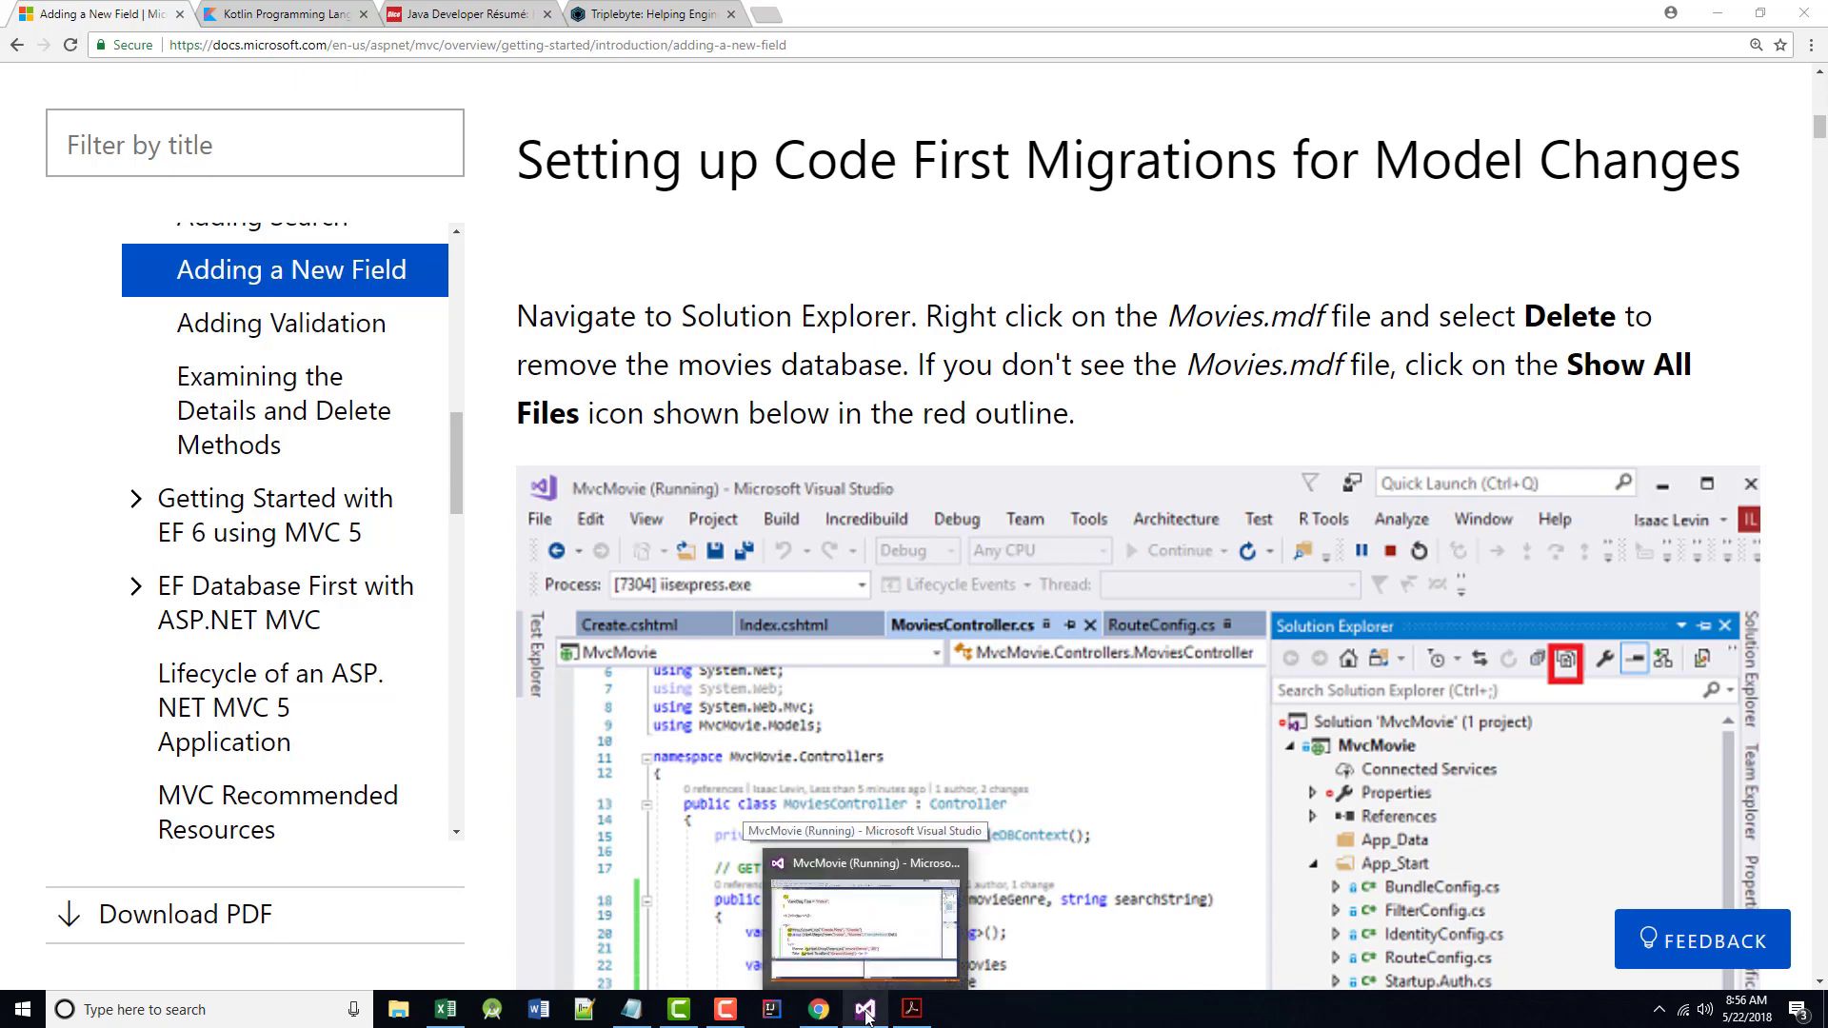
Stop debugging the running MvcMovie application and check the tutorial's migrations section
left_click(864, 1010)
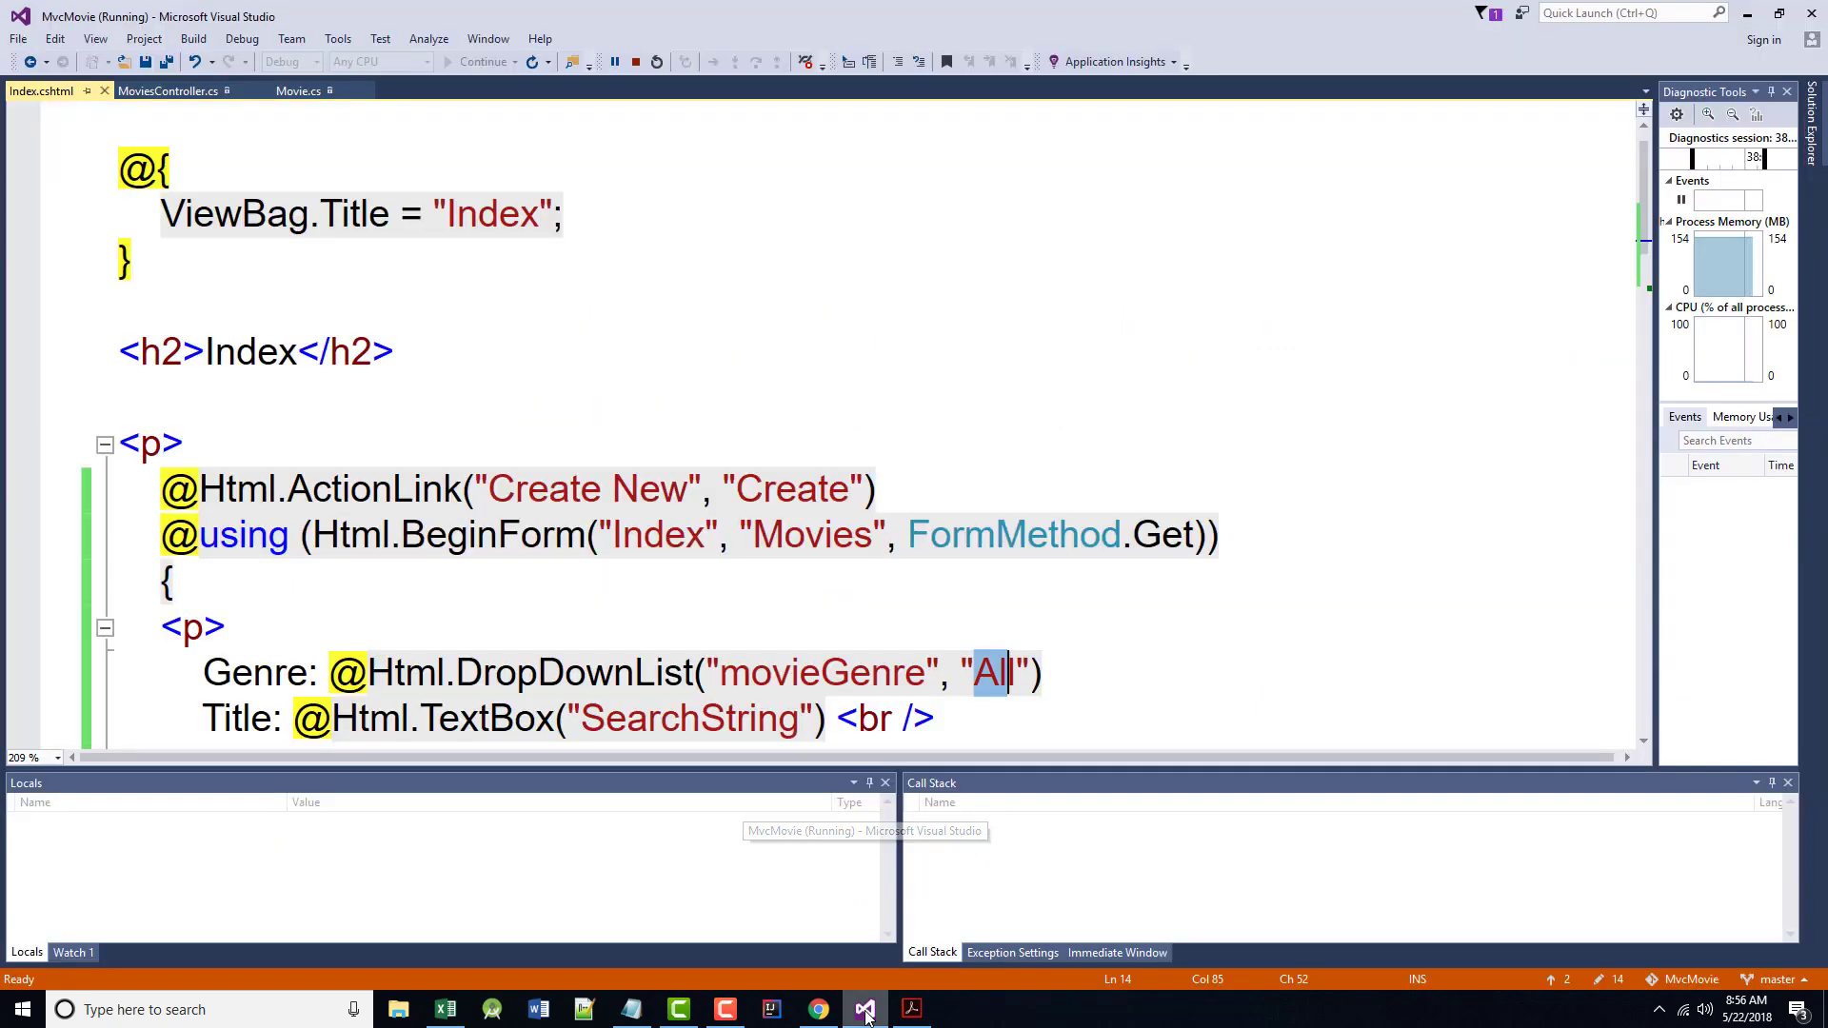
left_click(636, 60)
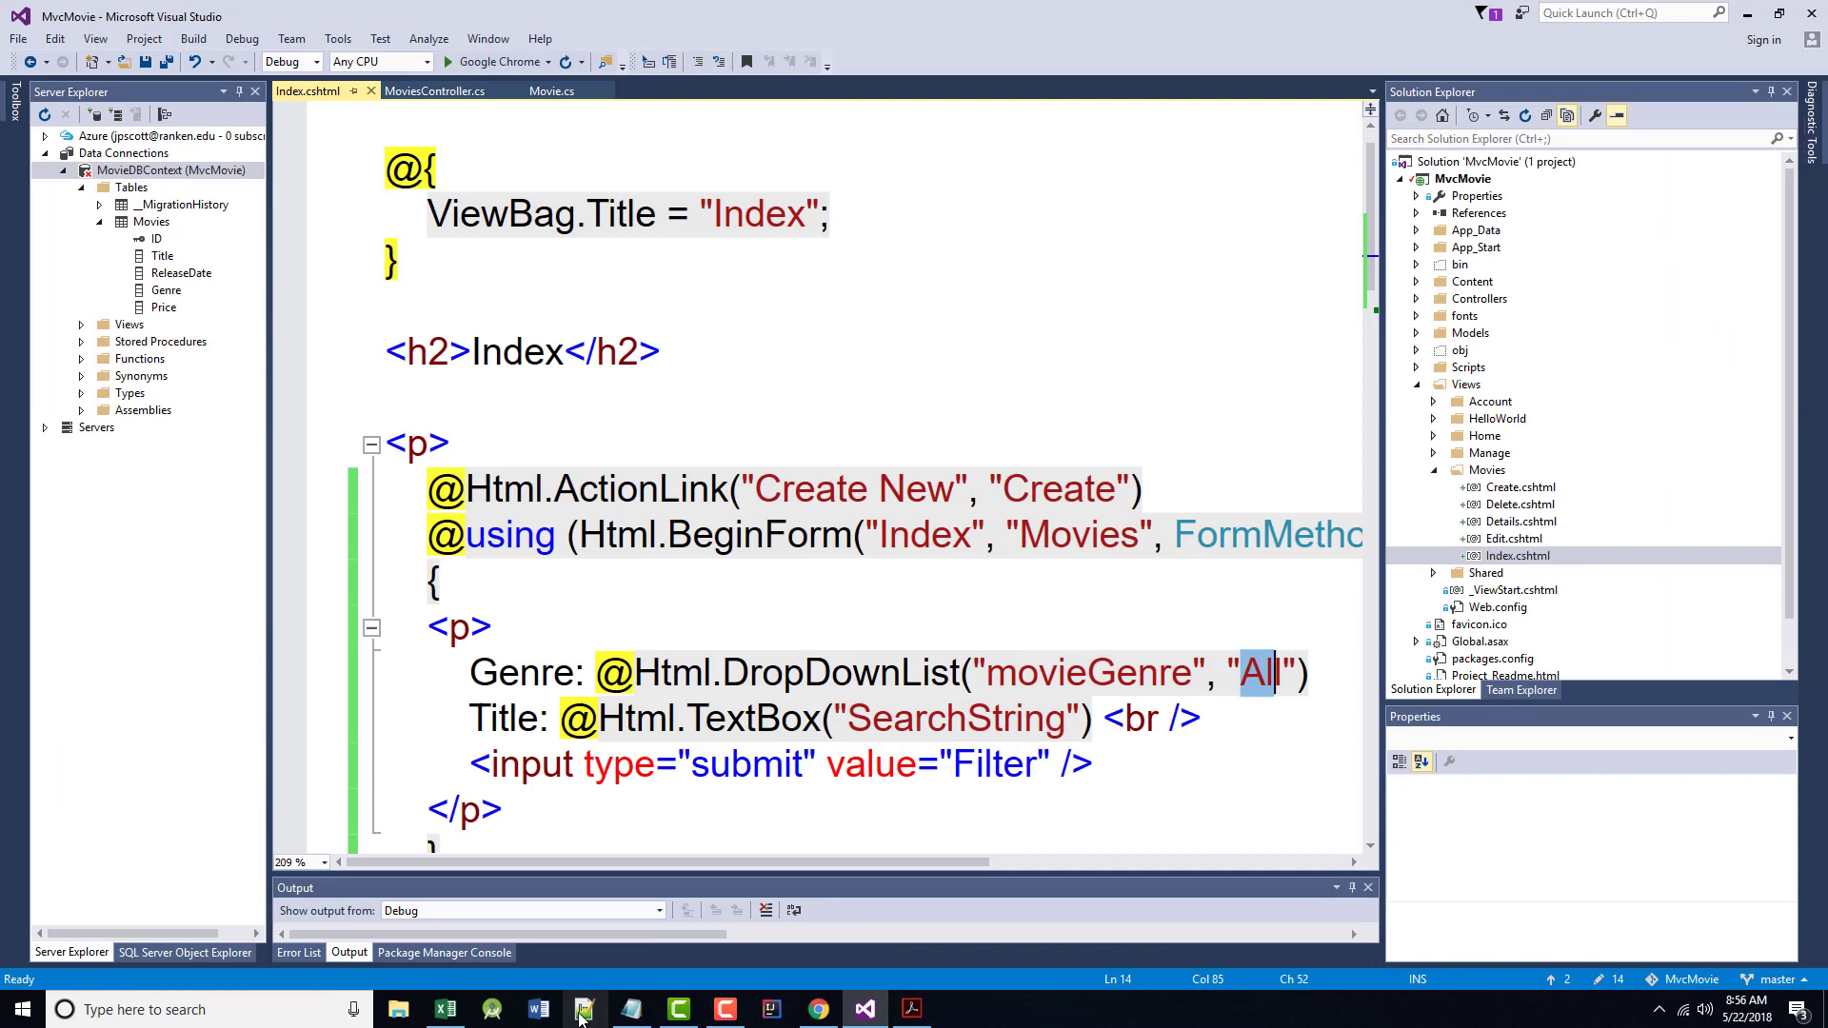
left_click(817, 1010)
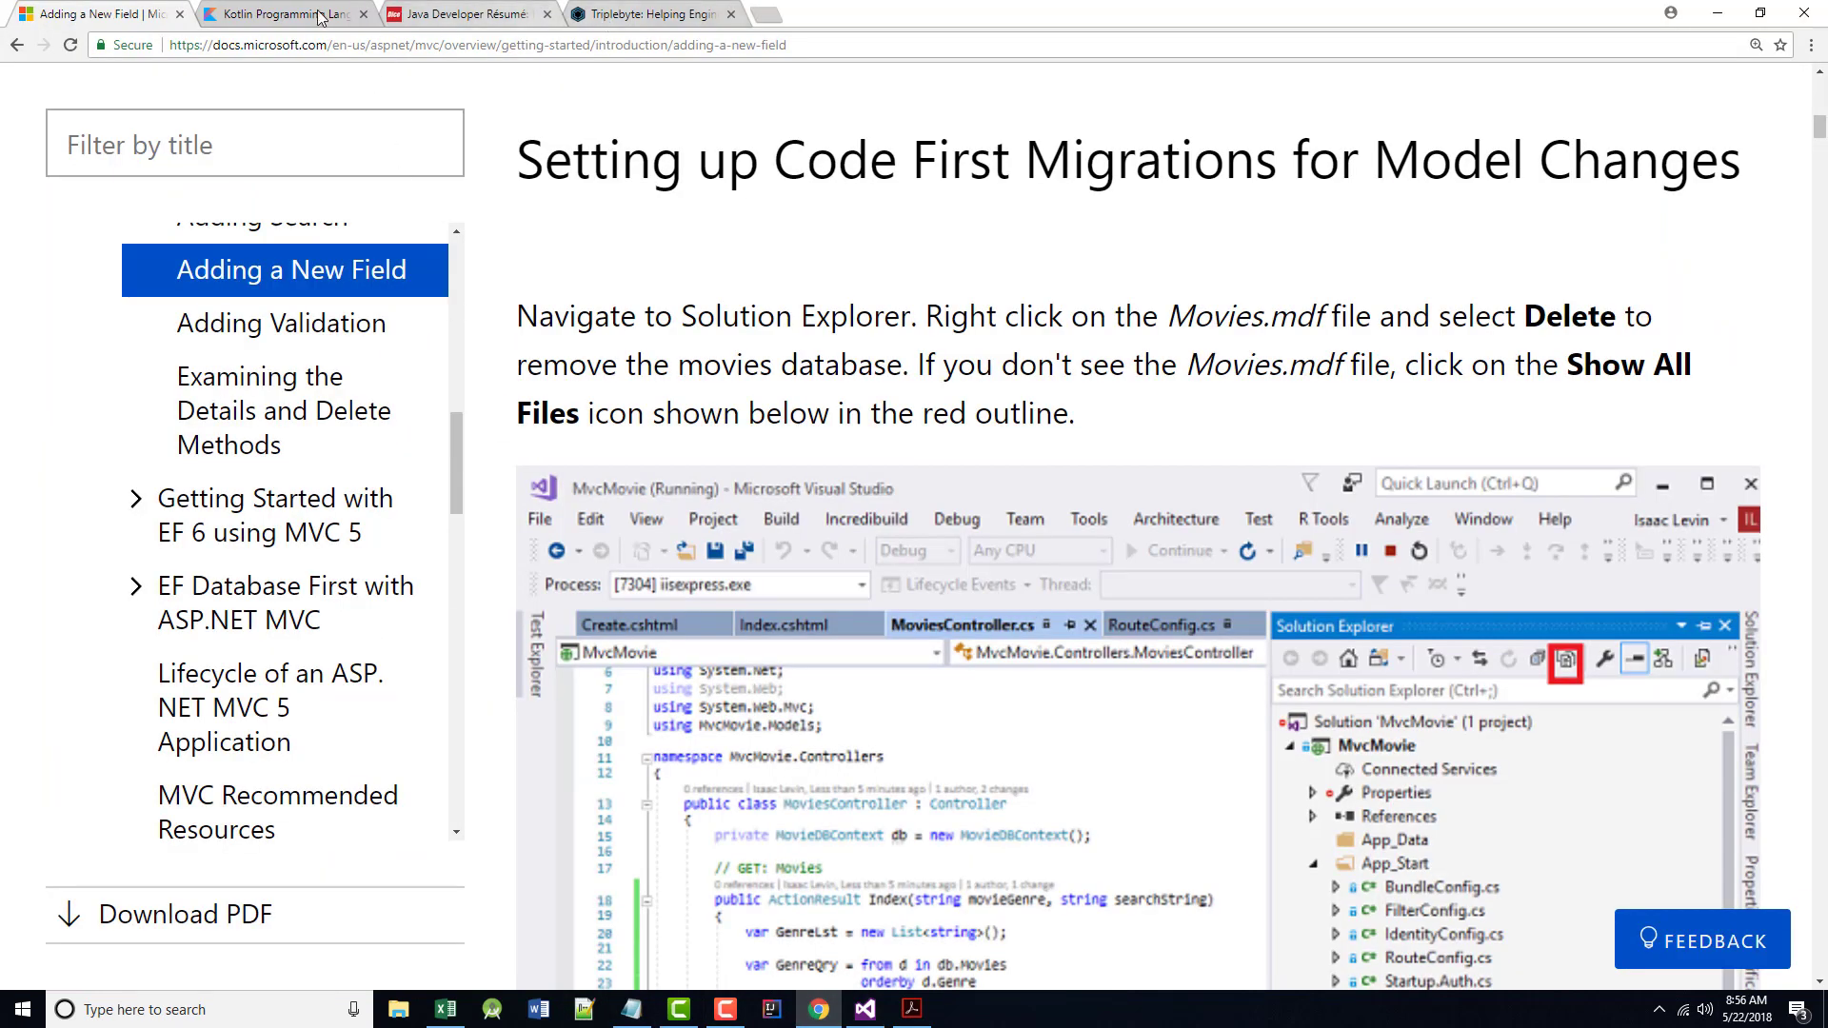
left_click(1713, 25)
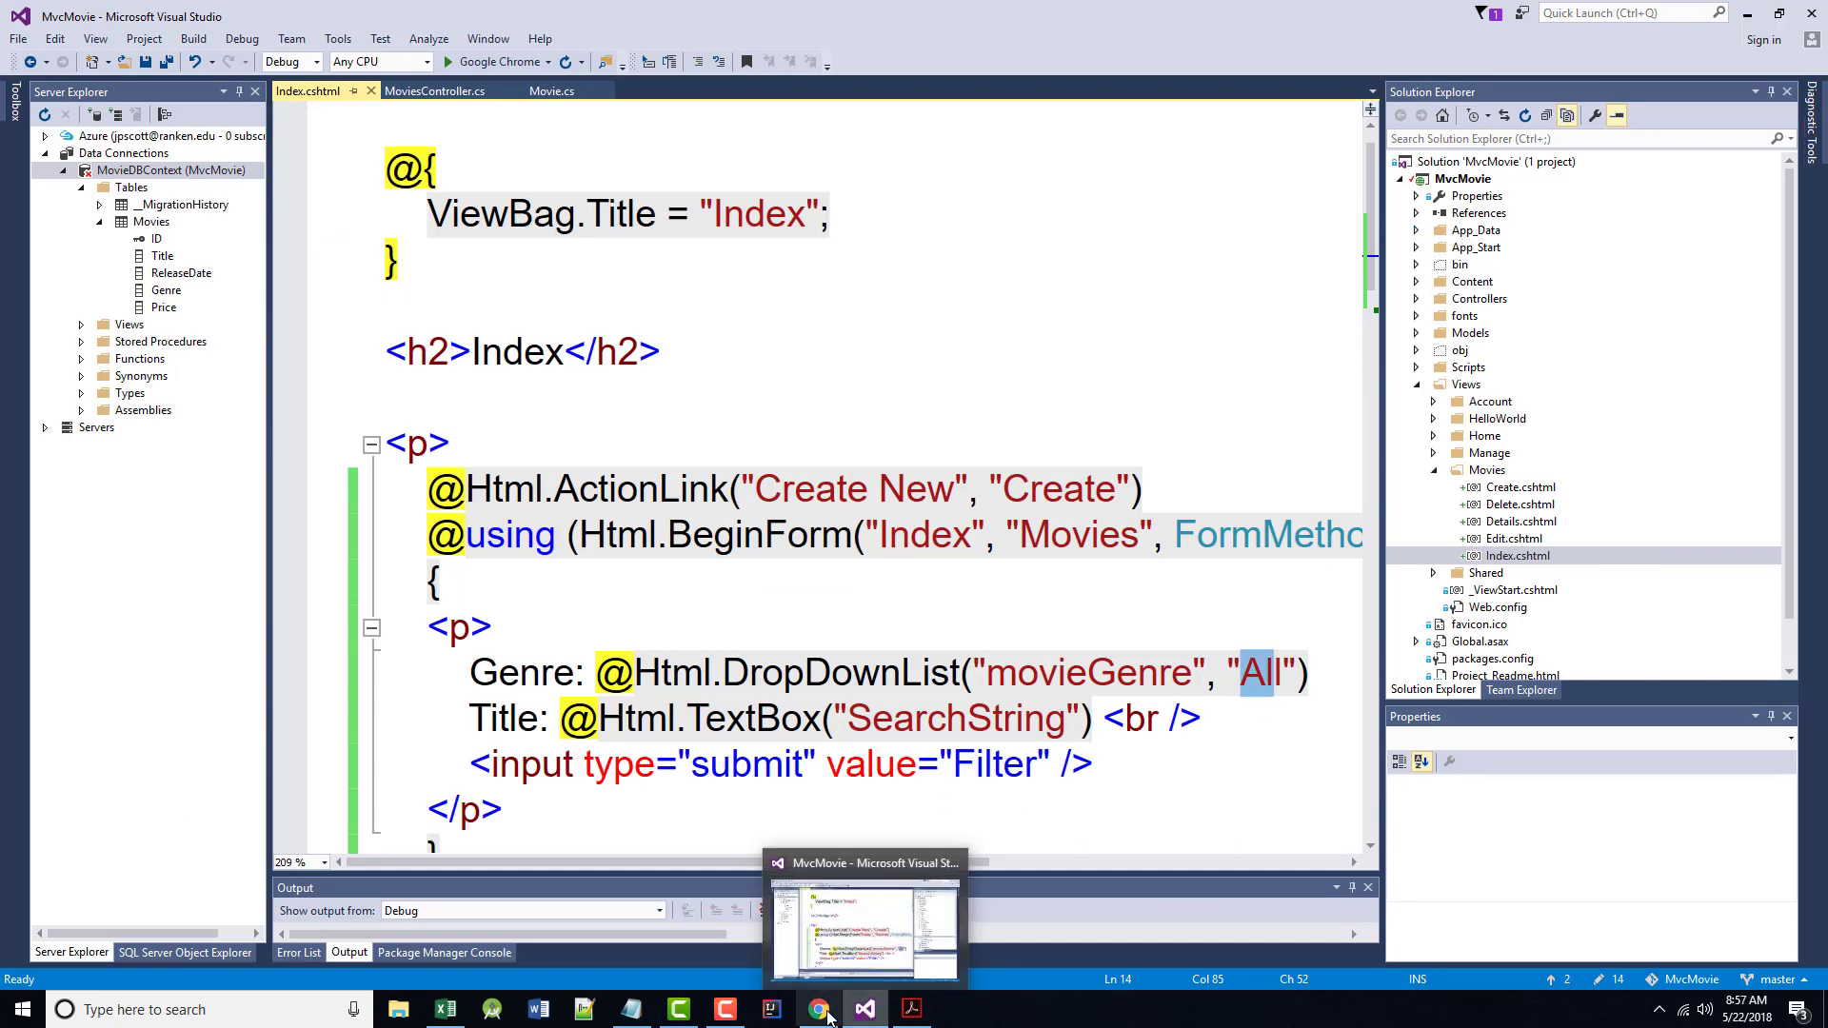
left_click(818, 1010)
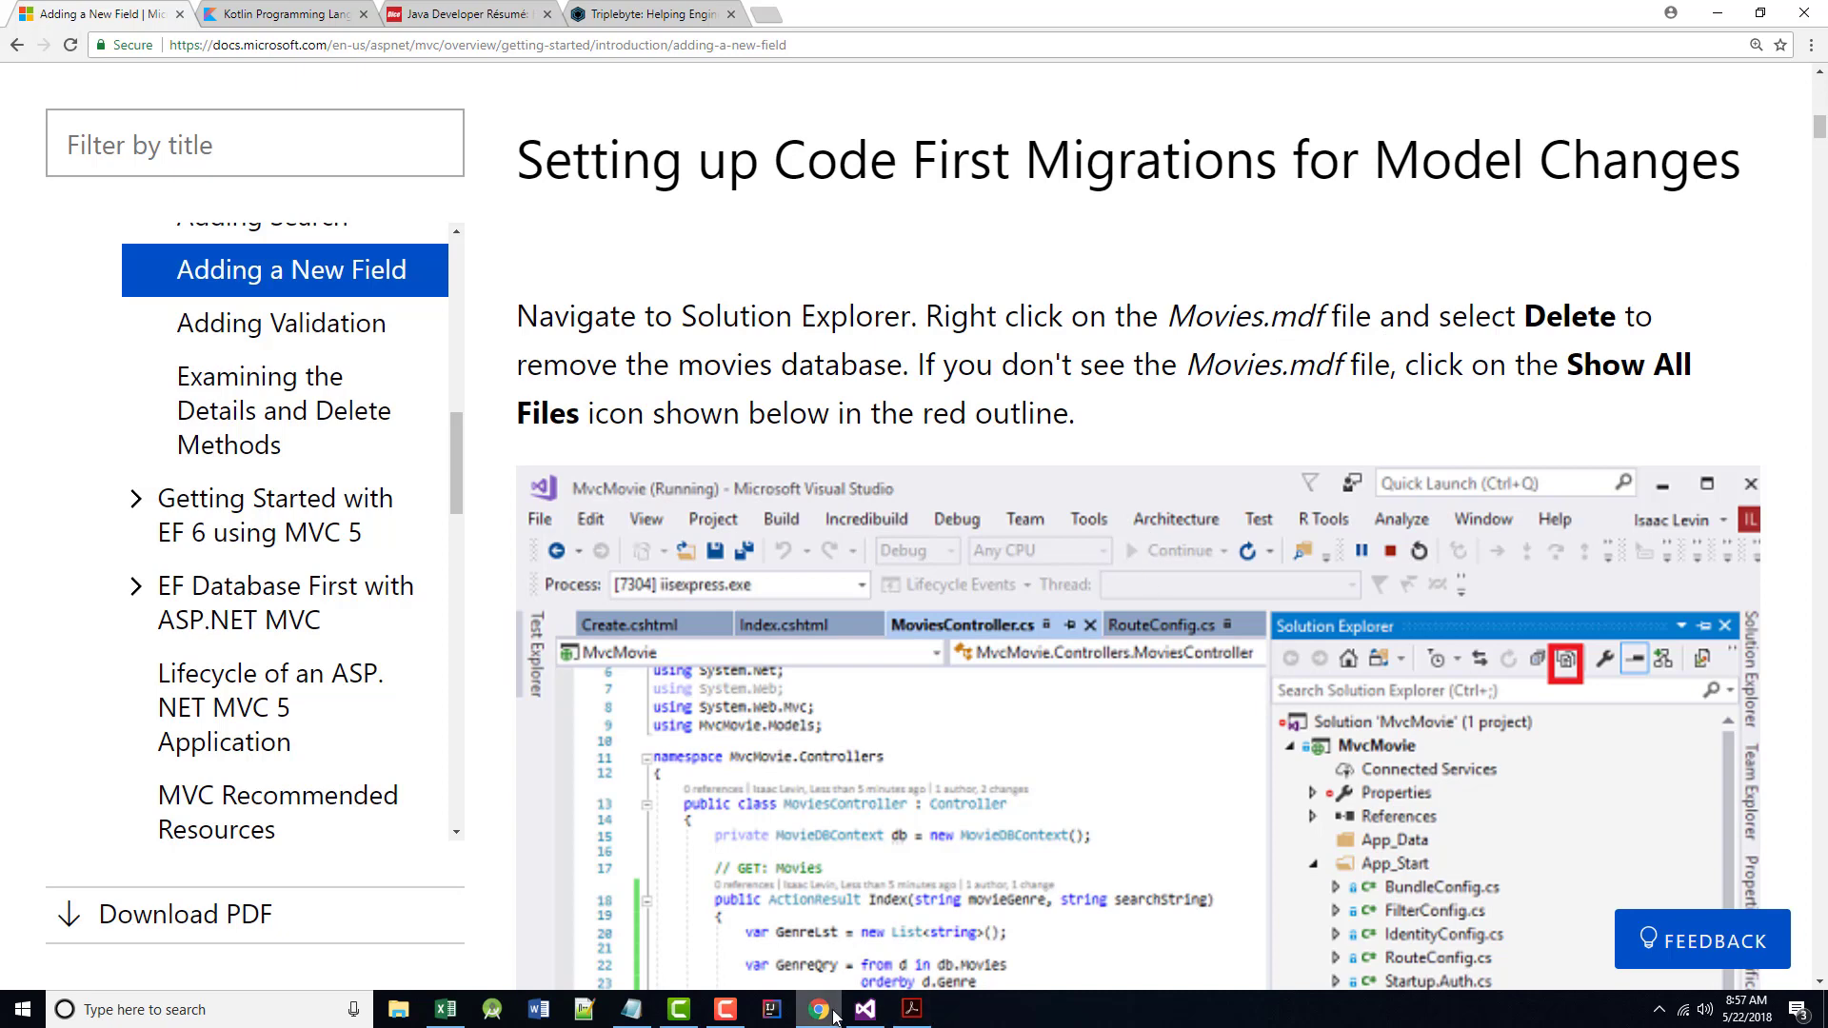
left_click(863, 1010)
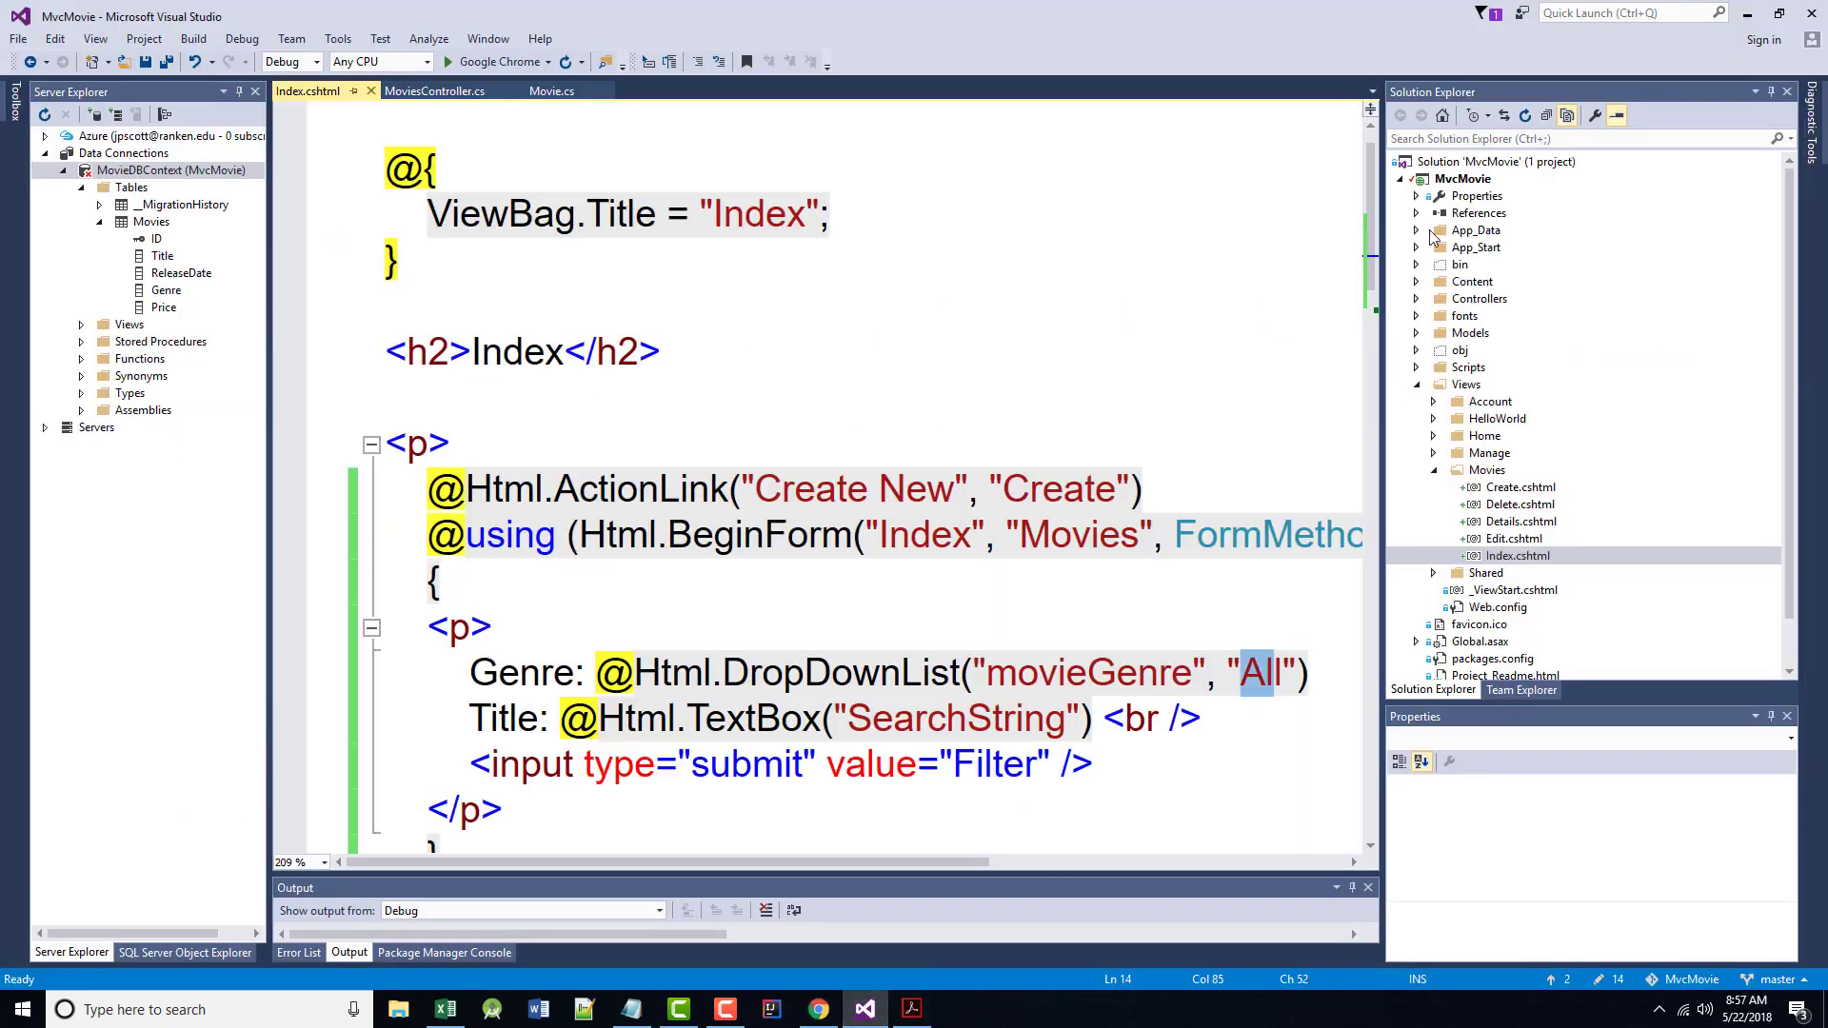
Permanently delete the Movies.mdf database file from App_Data in Solution Explorer
right_click(1498, 247)
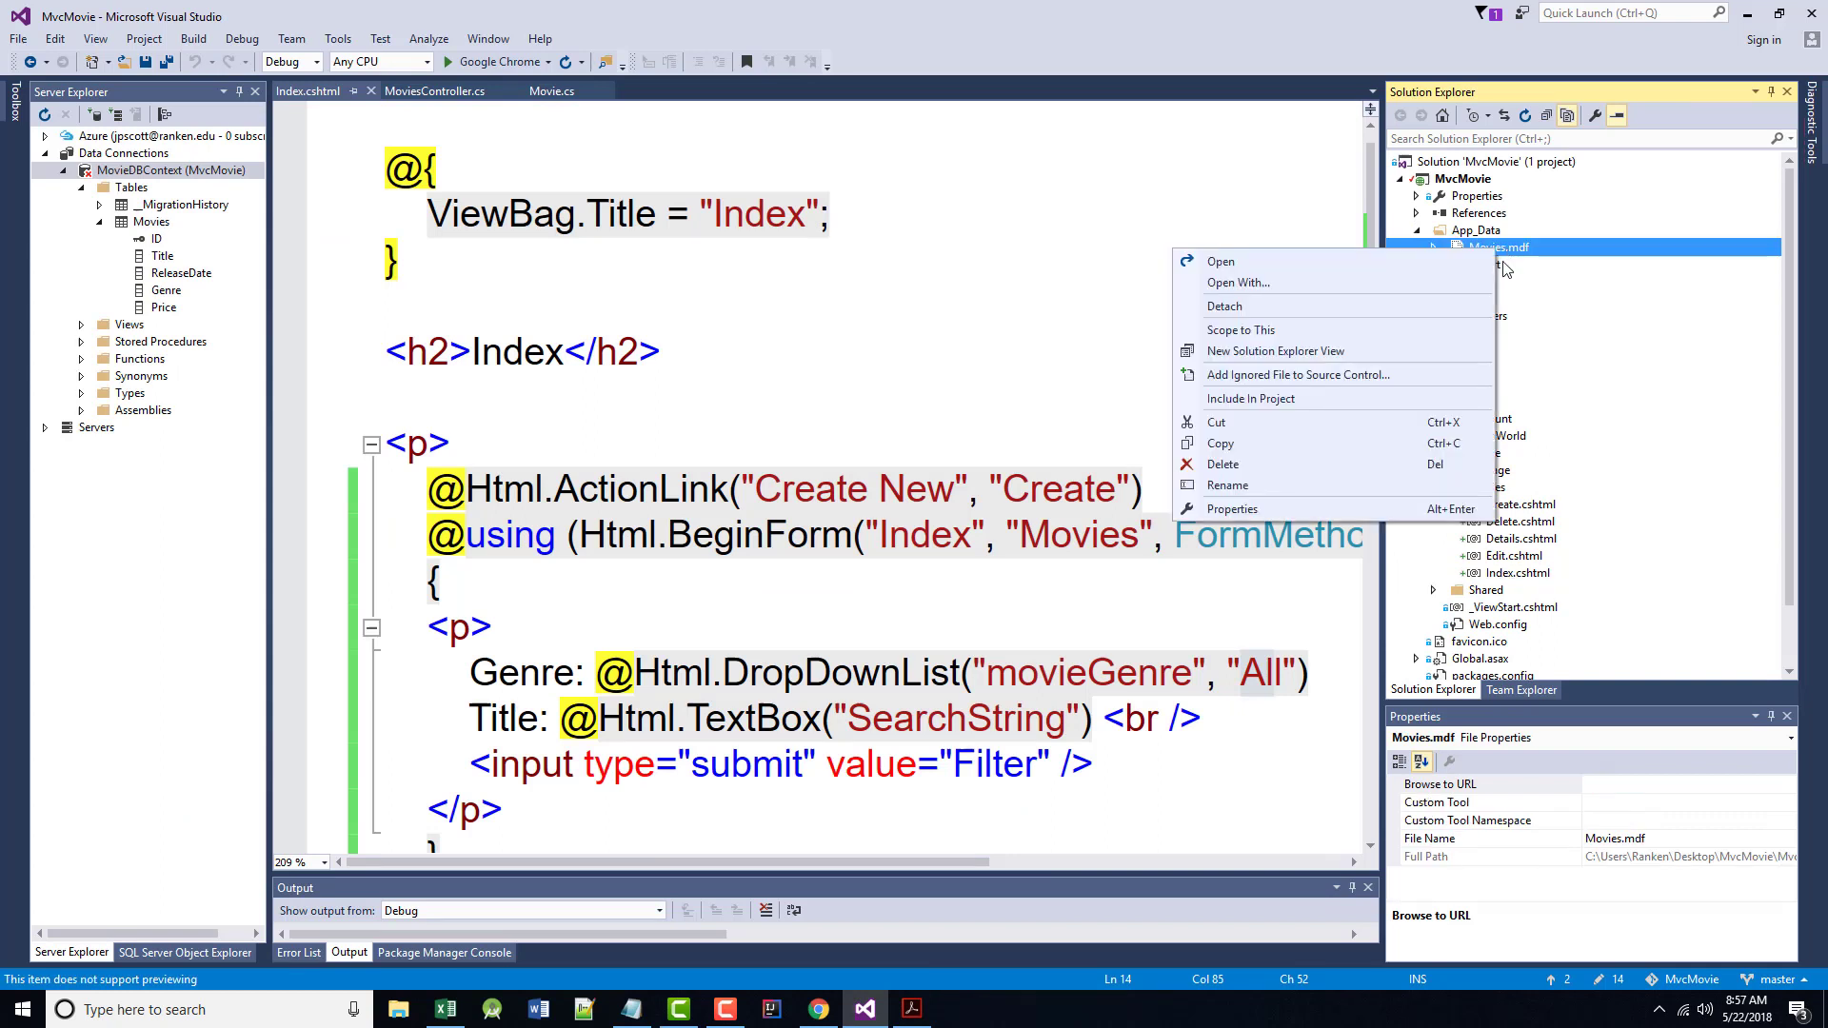
left_click(1315, 469)
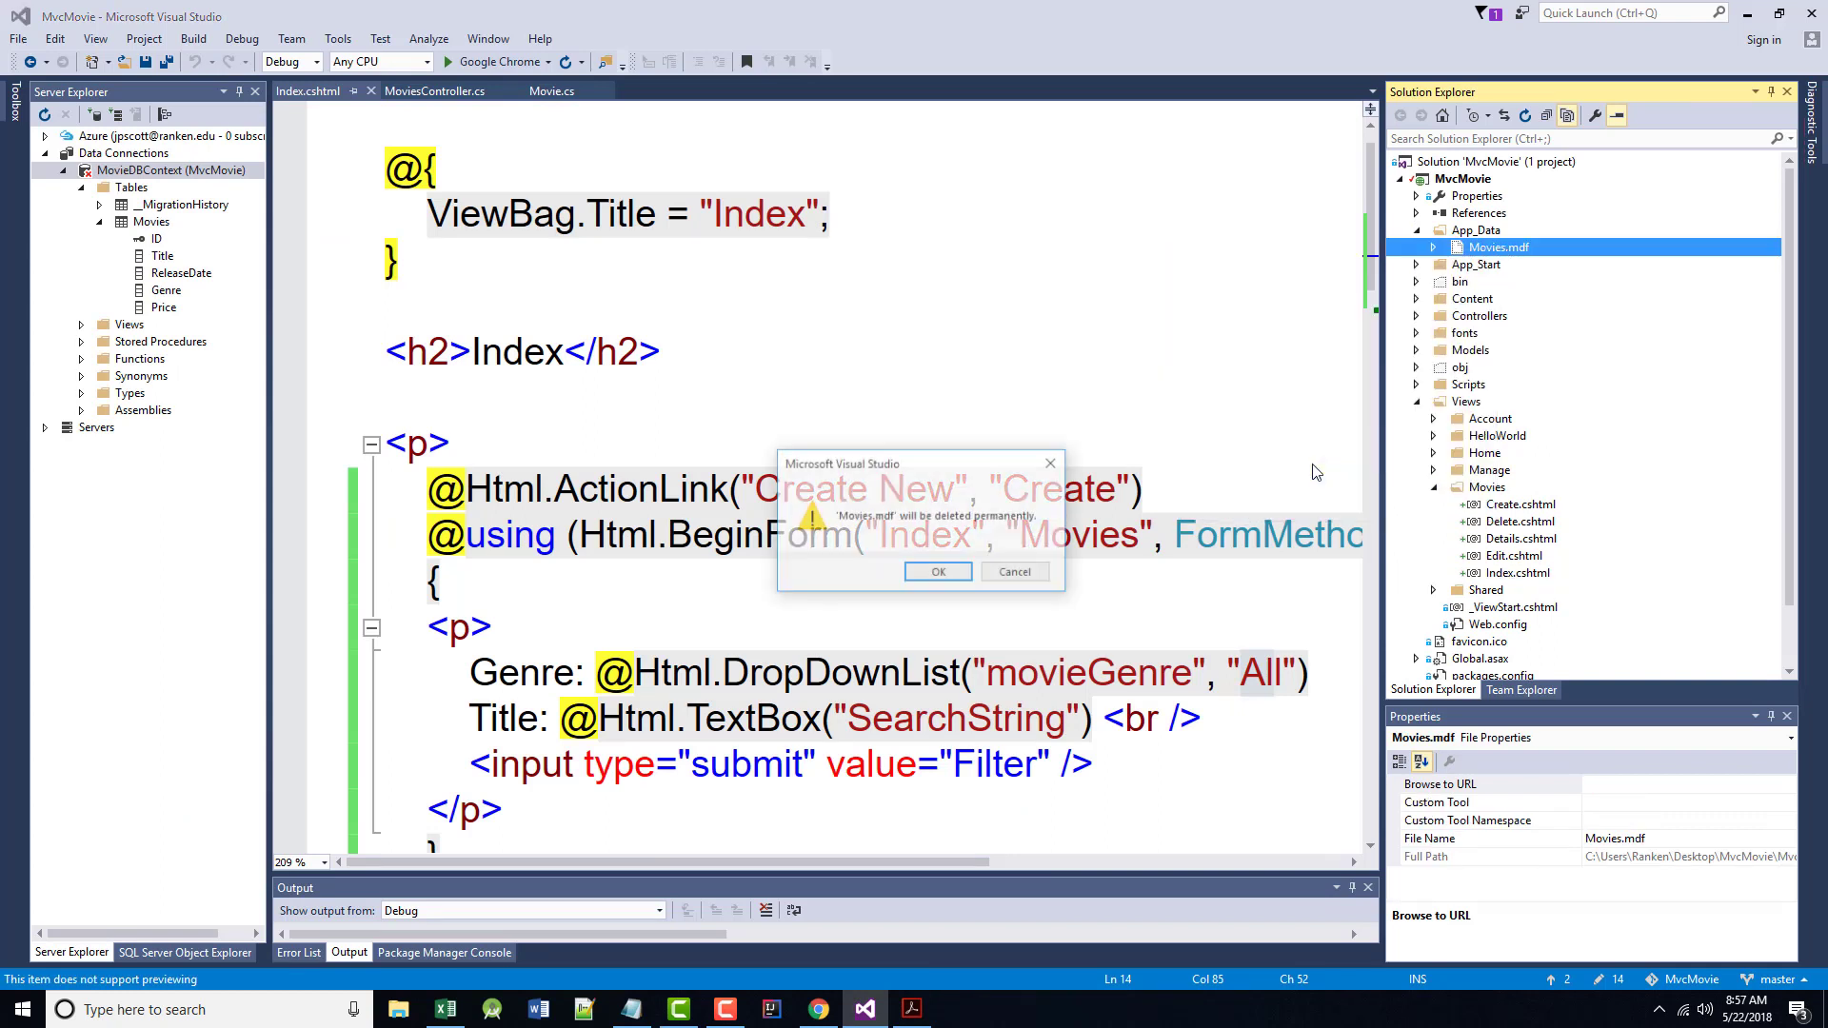
left_click(939, 573)
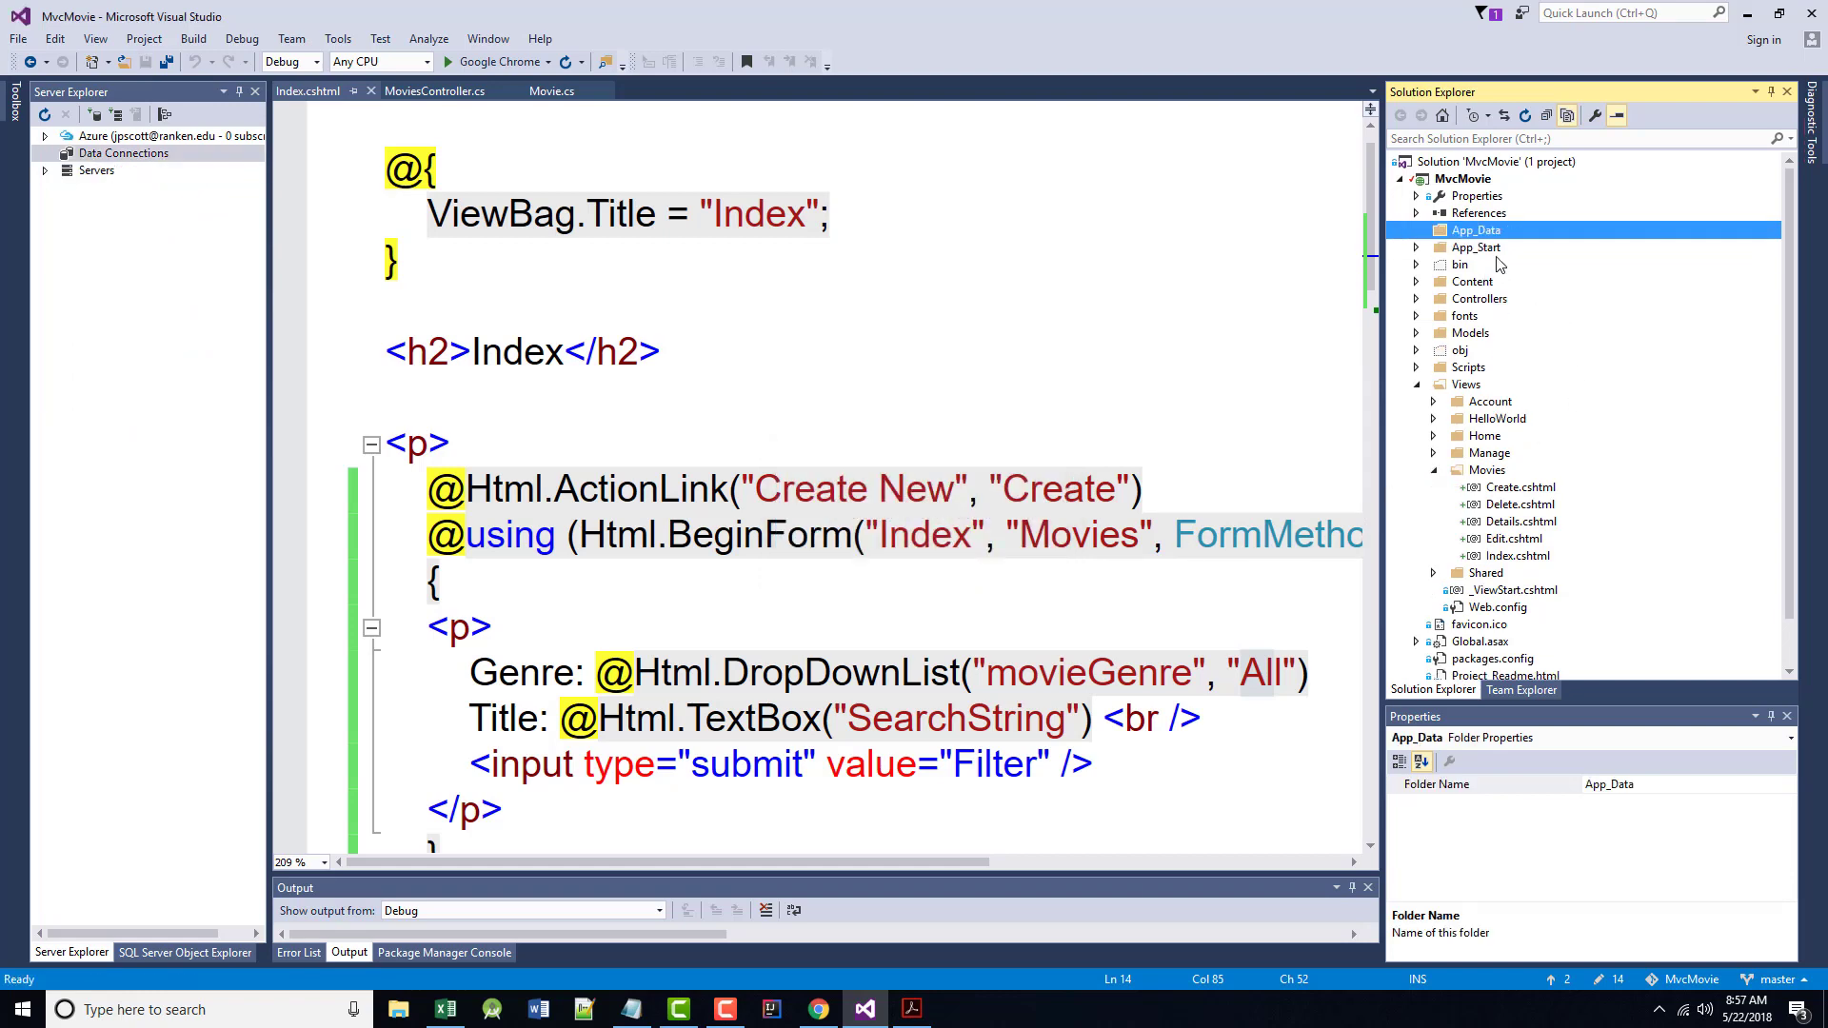
Build the MvcMovie solution and enlarge the Output pane to see the build result
key("alt+Tab")
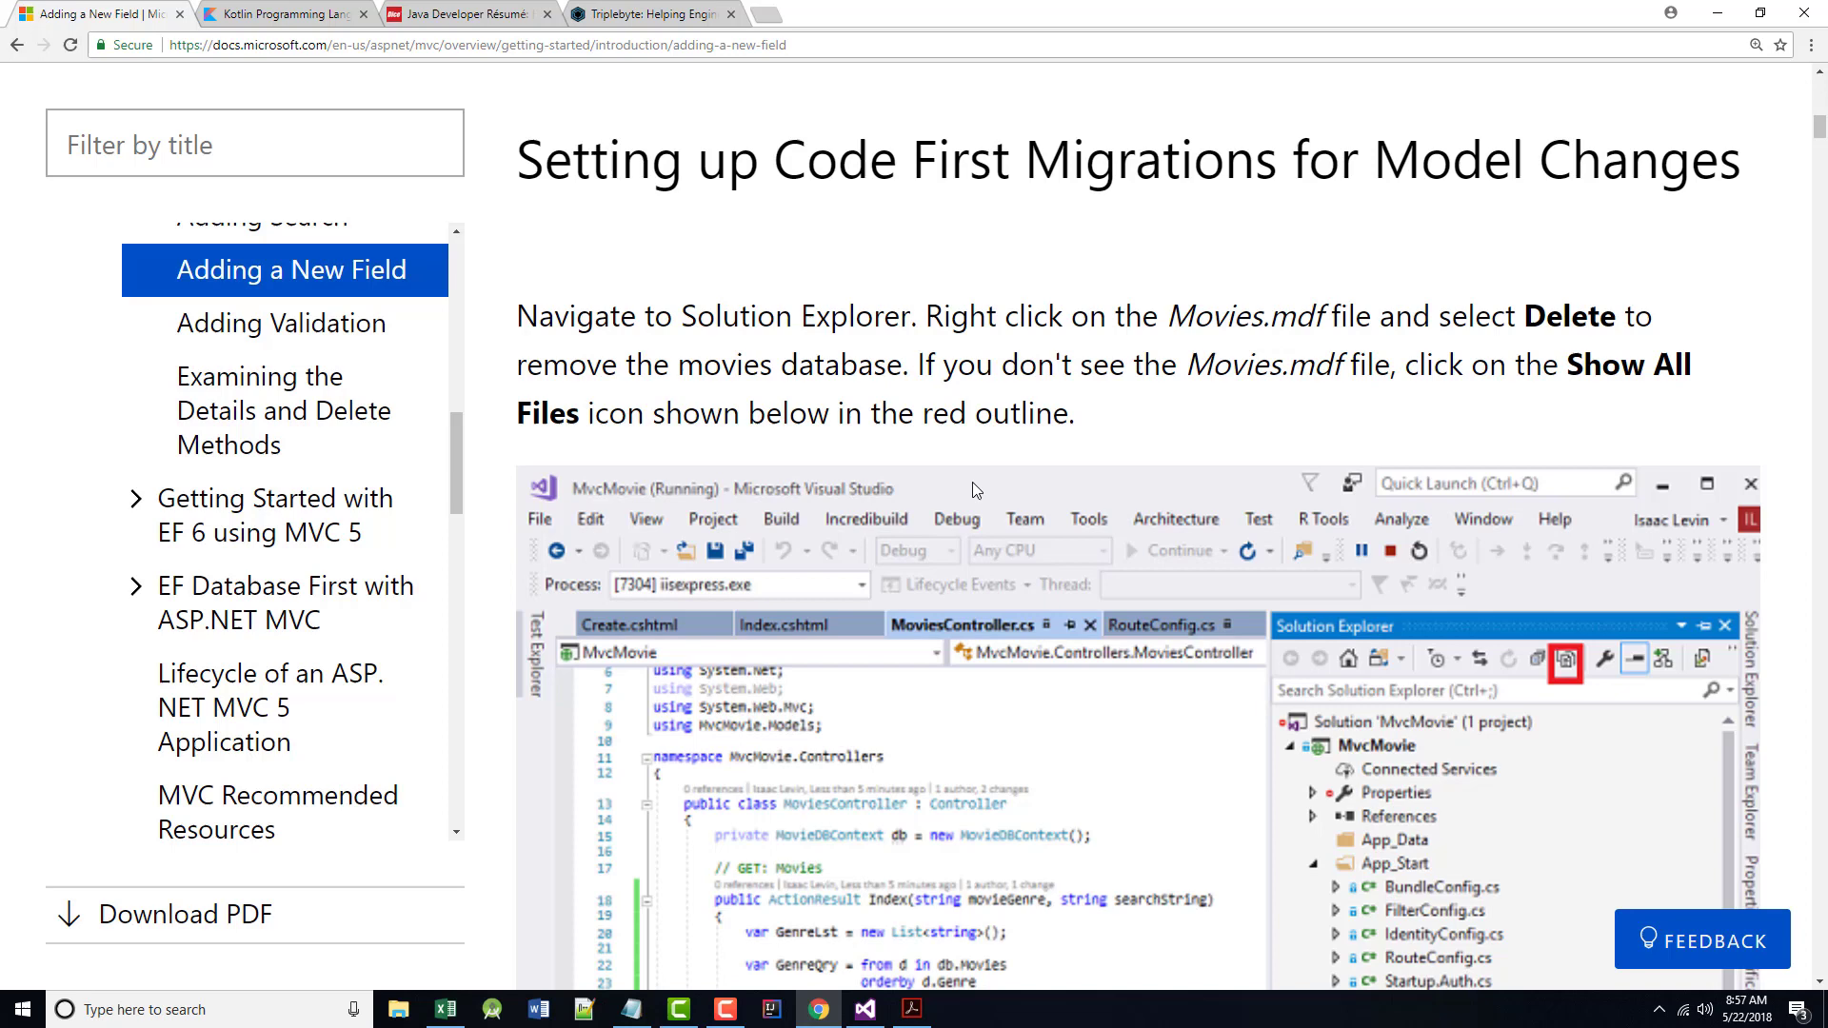
scroll(1004, 488, "down", 5)
scroll(1002, 491, "down", 3)
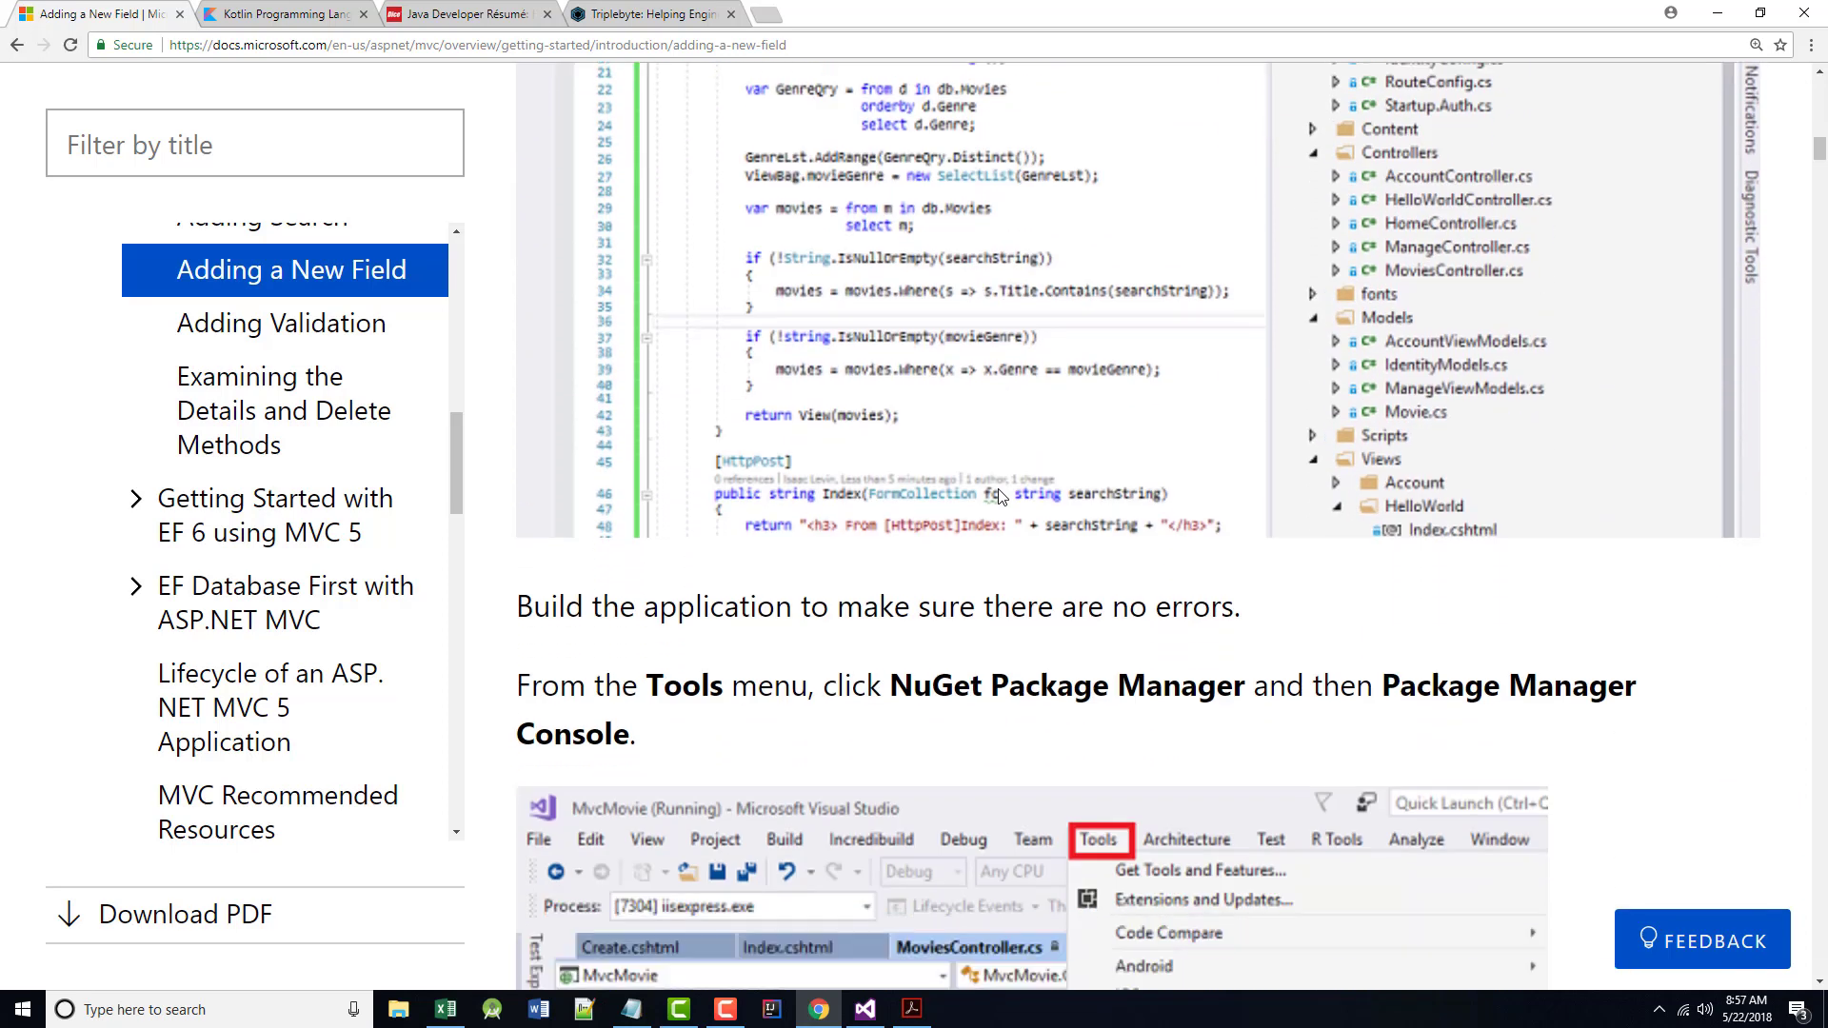
scroll(1001, 492, "down", 2)
scroll(1002, 492, "down", 2)
scroll(1002, 492, "down", 2)
scroll(998, 492, "down", 1)
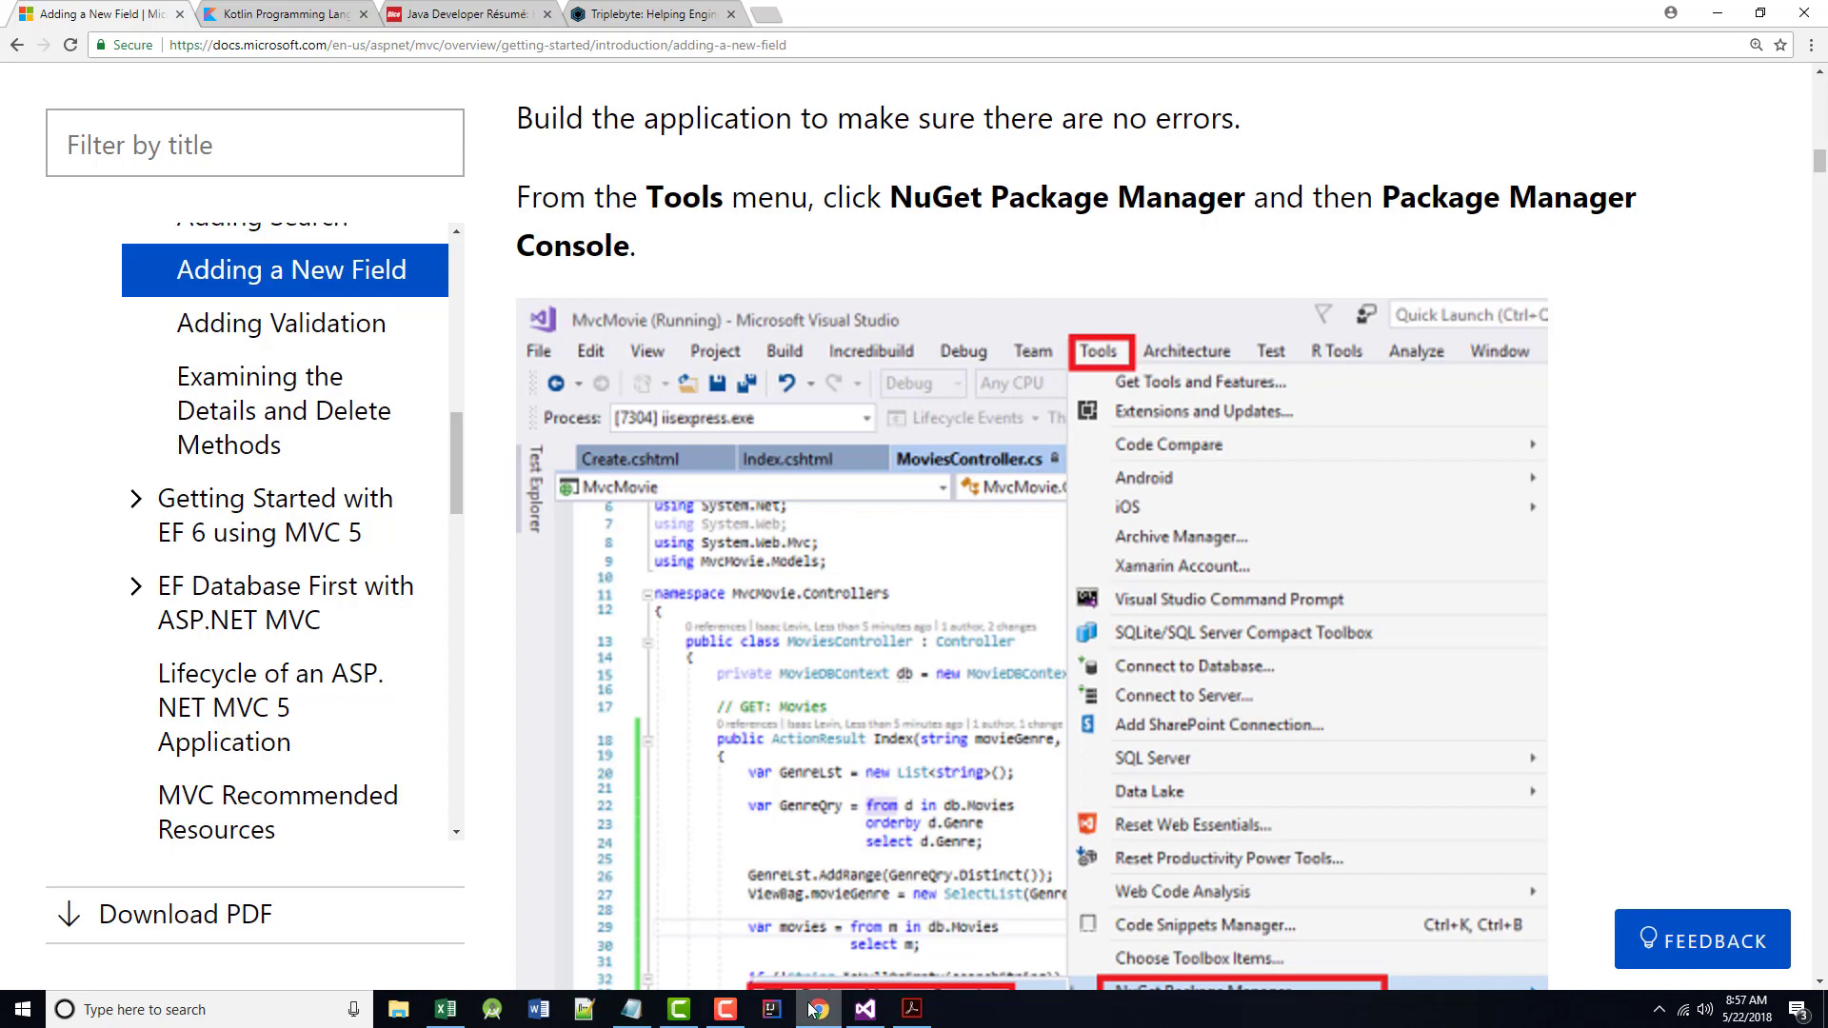
left_click(864, 1010)
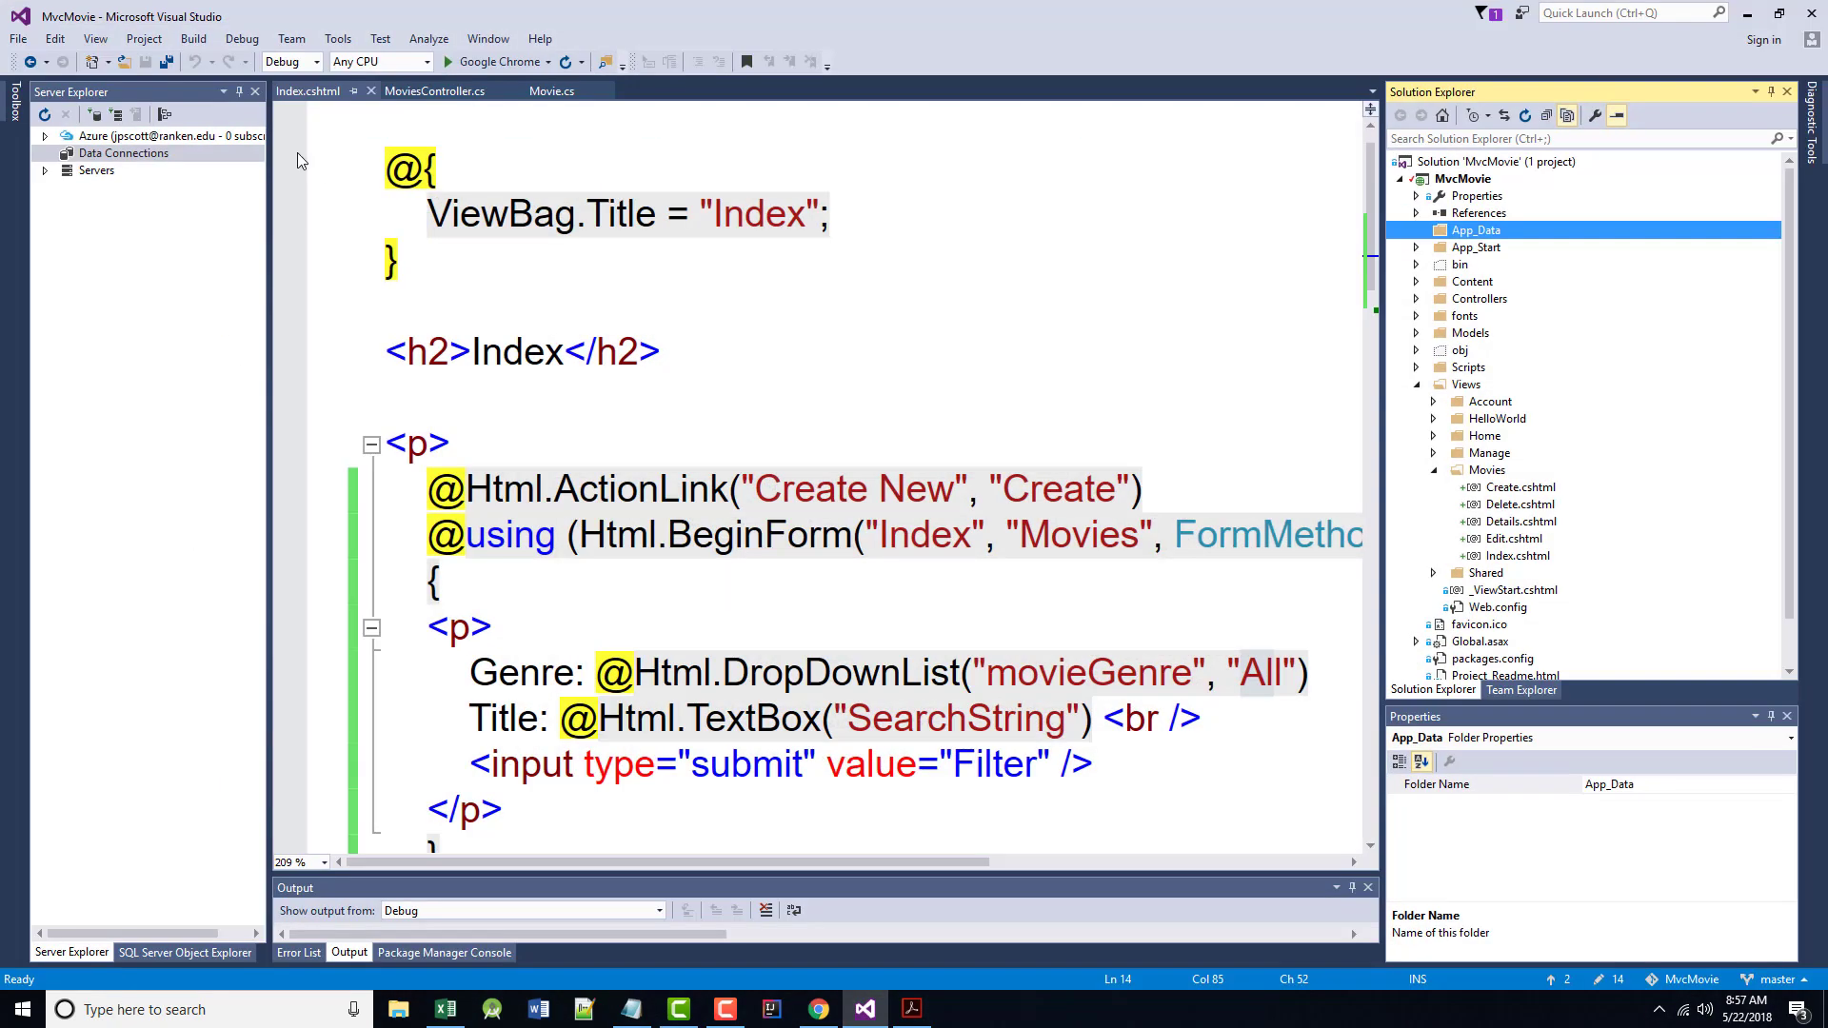
left_click(192, 39)
left_click(237, 72)
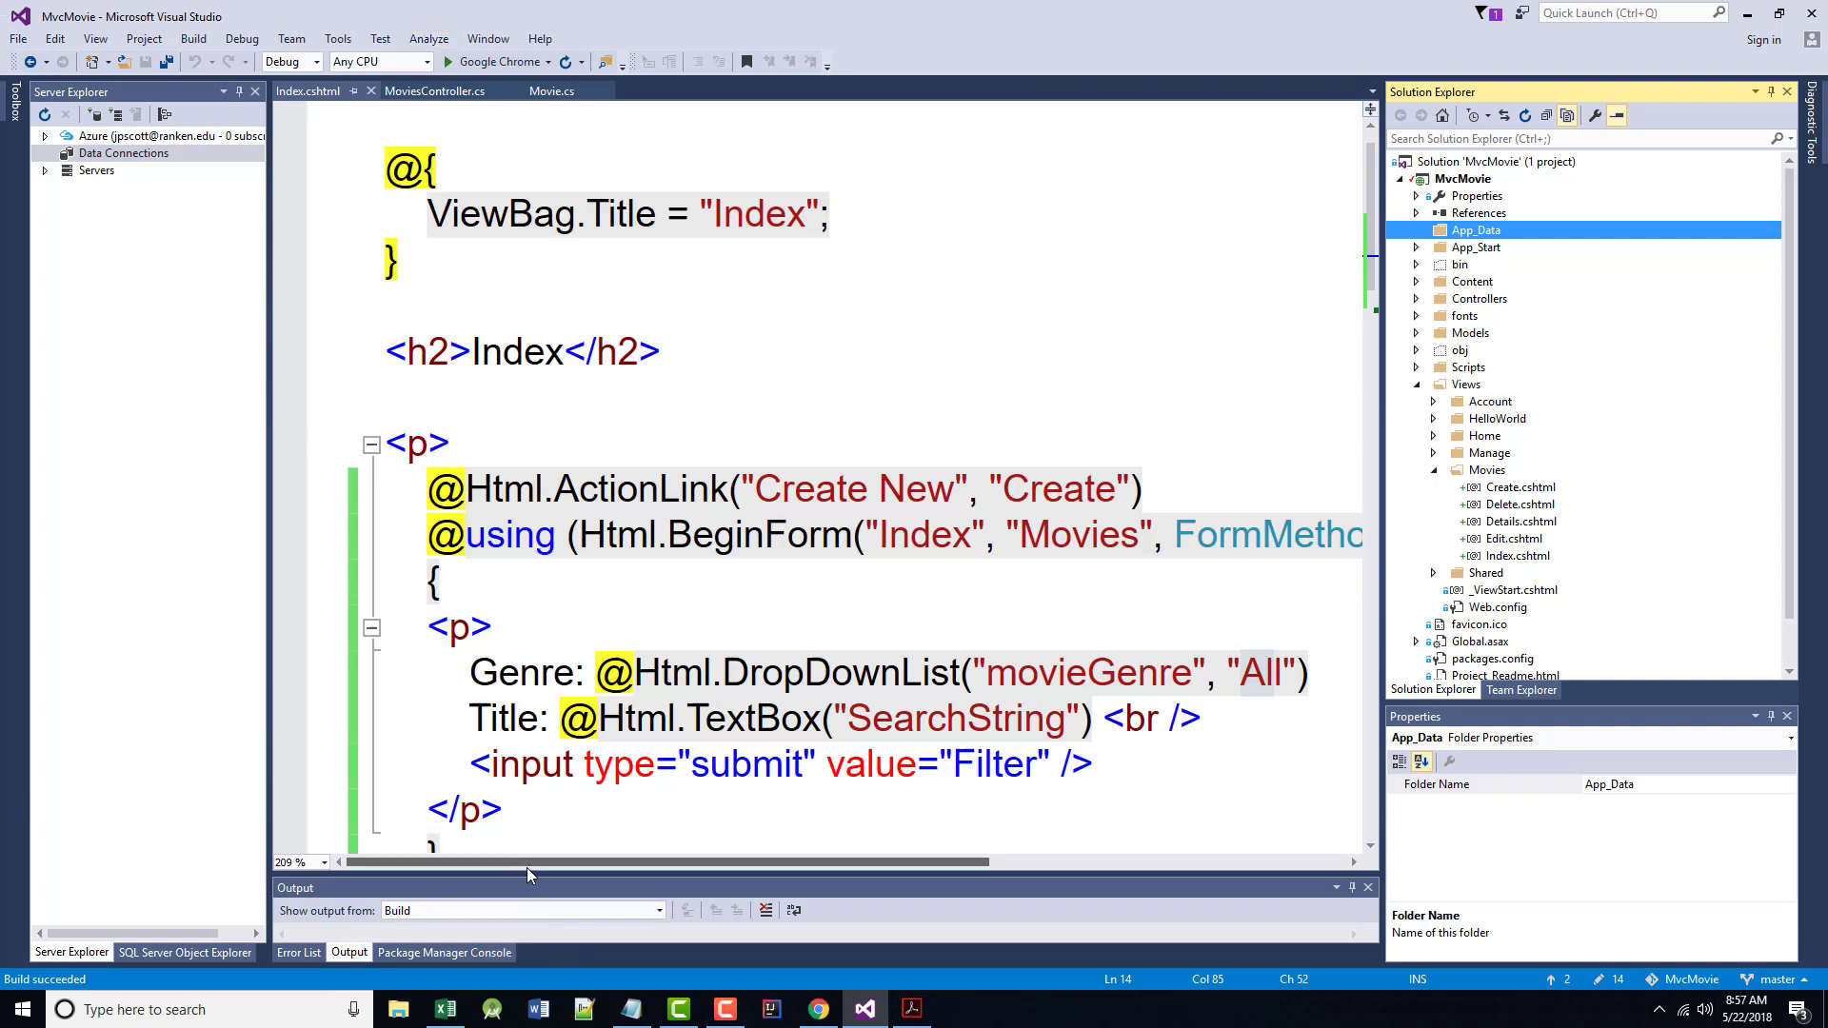
mouse_move(536, 880)
left_mouse_down()
mouse_move(543, 701)
mouse_move(589, 845)
left_mouse_up()
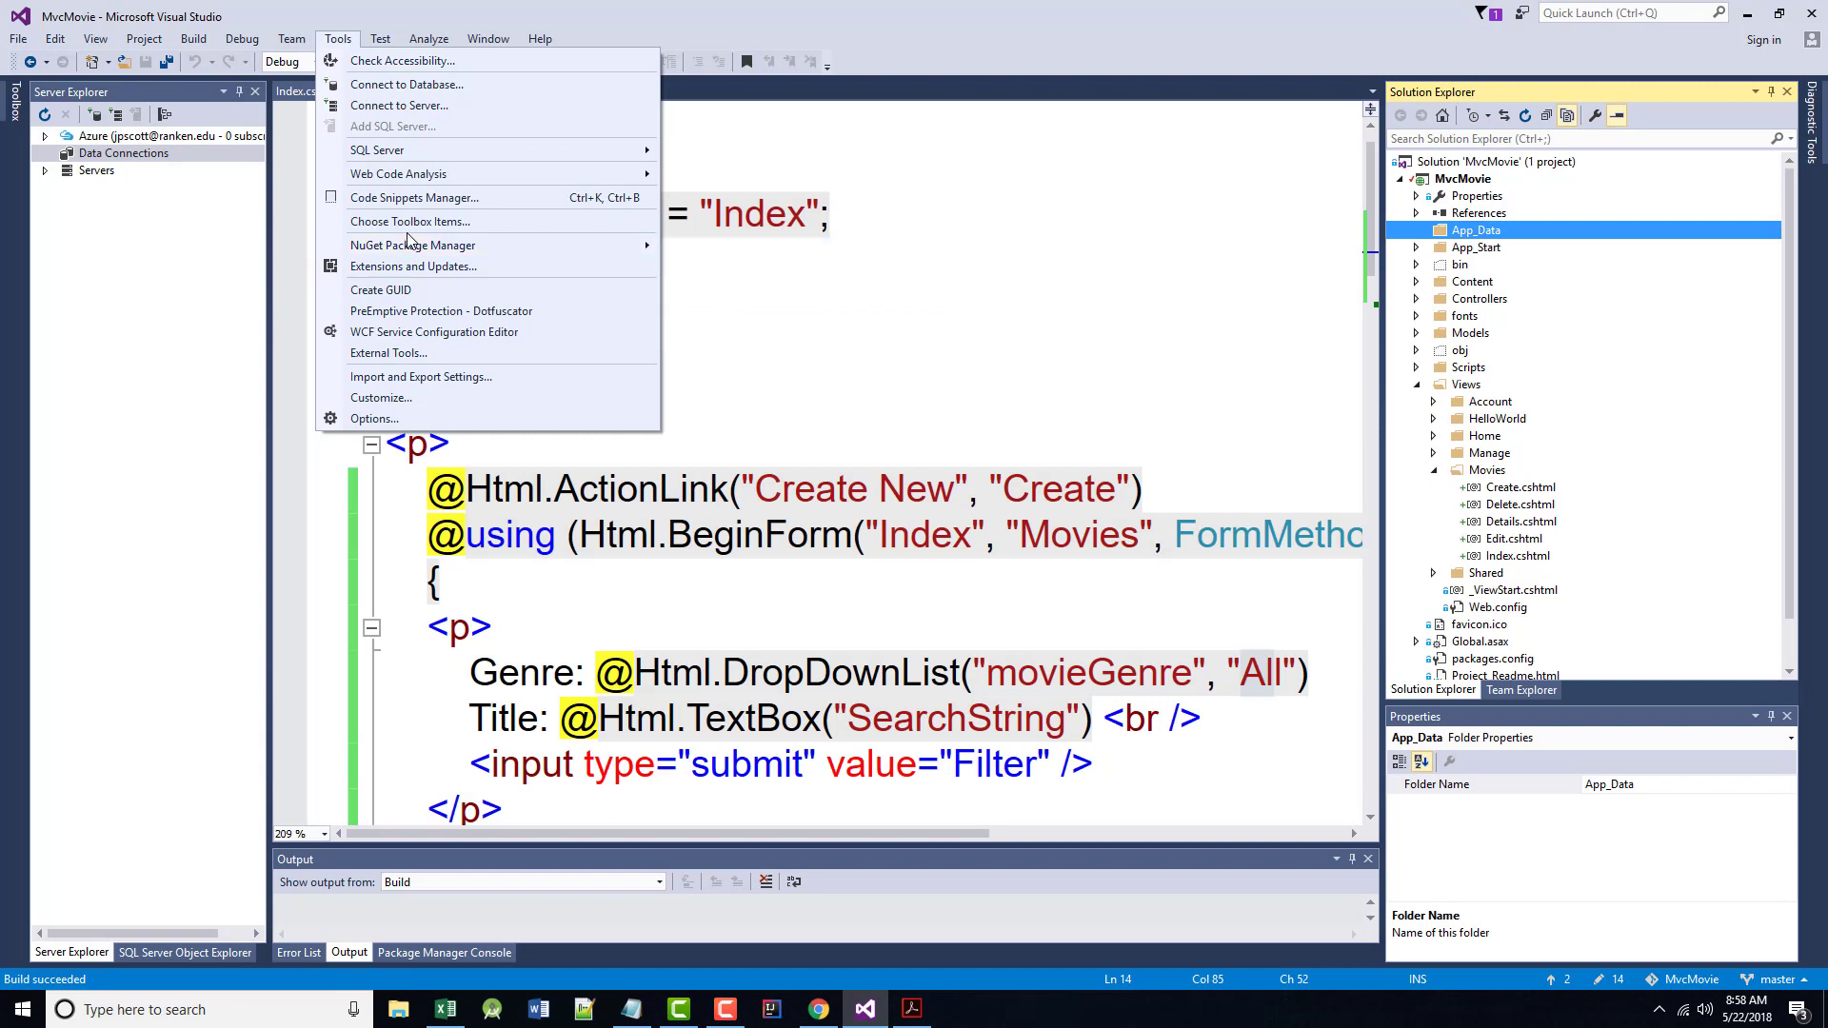
mouse_move(413, 247)
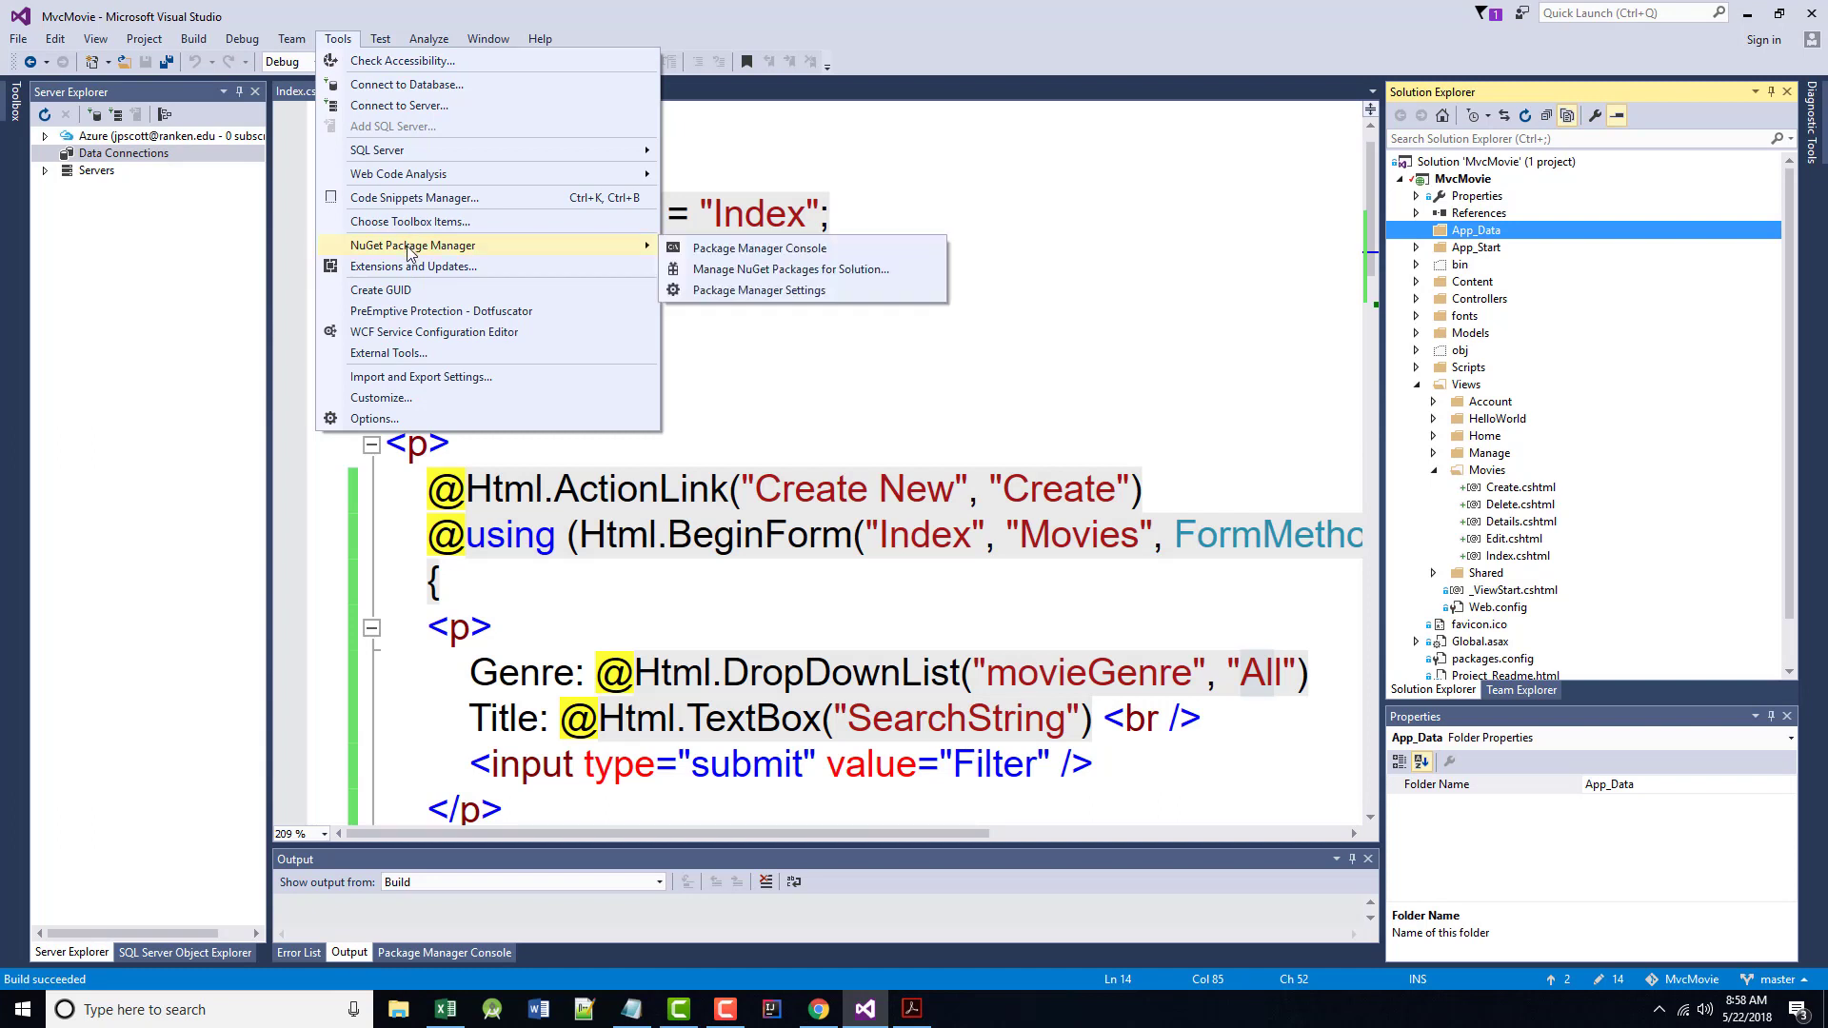
Run Enable-Migrations -ContextTypeName MvcMovie.Models.MoveDBContext2 in an enlarged Package Manager Console
left_click(728, 252)
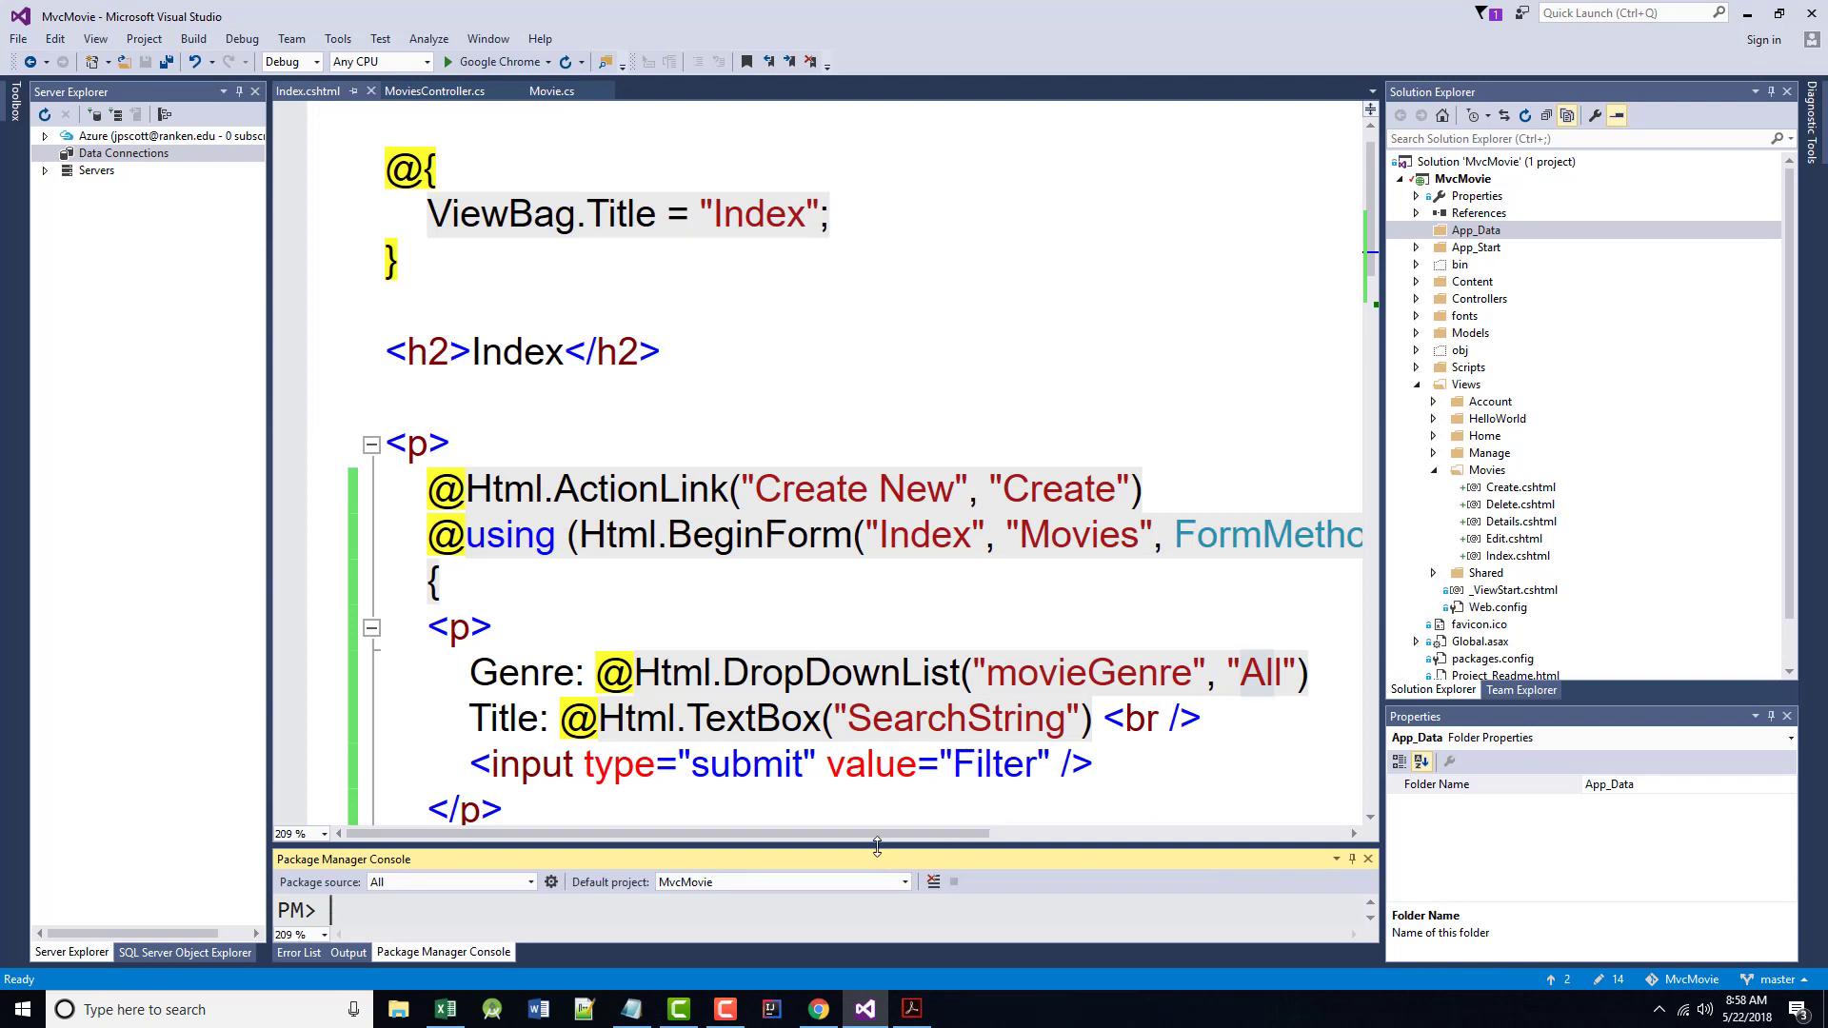
left_click_drag(882, 852, 863, 619)
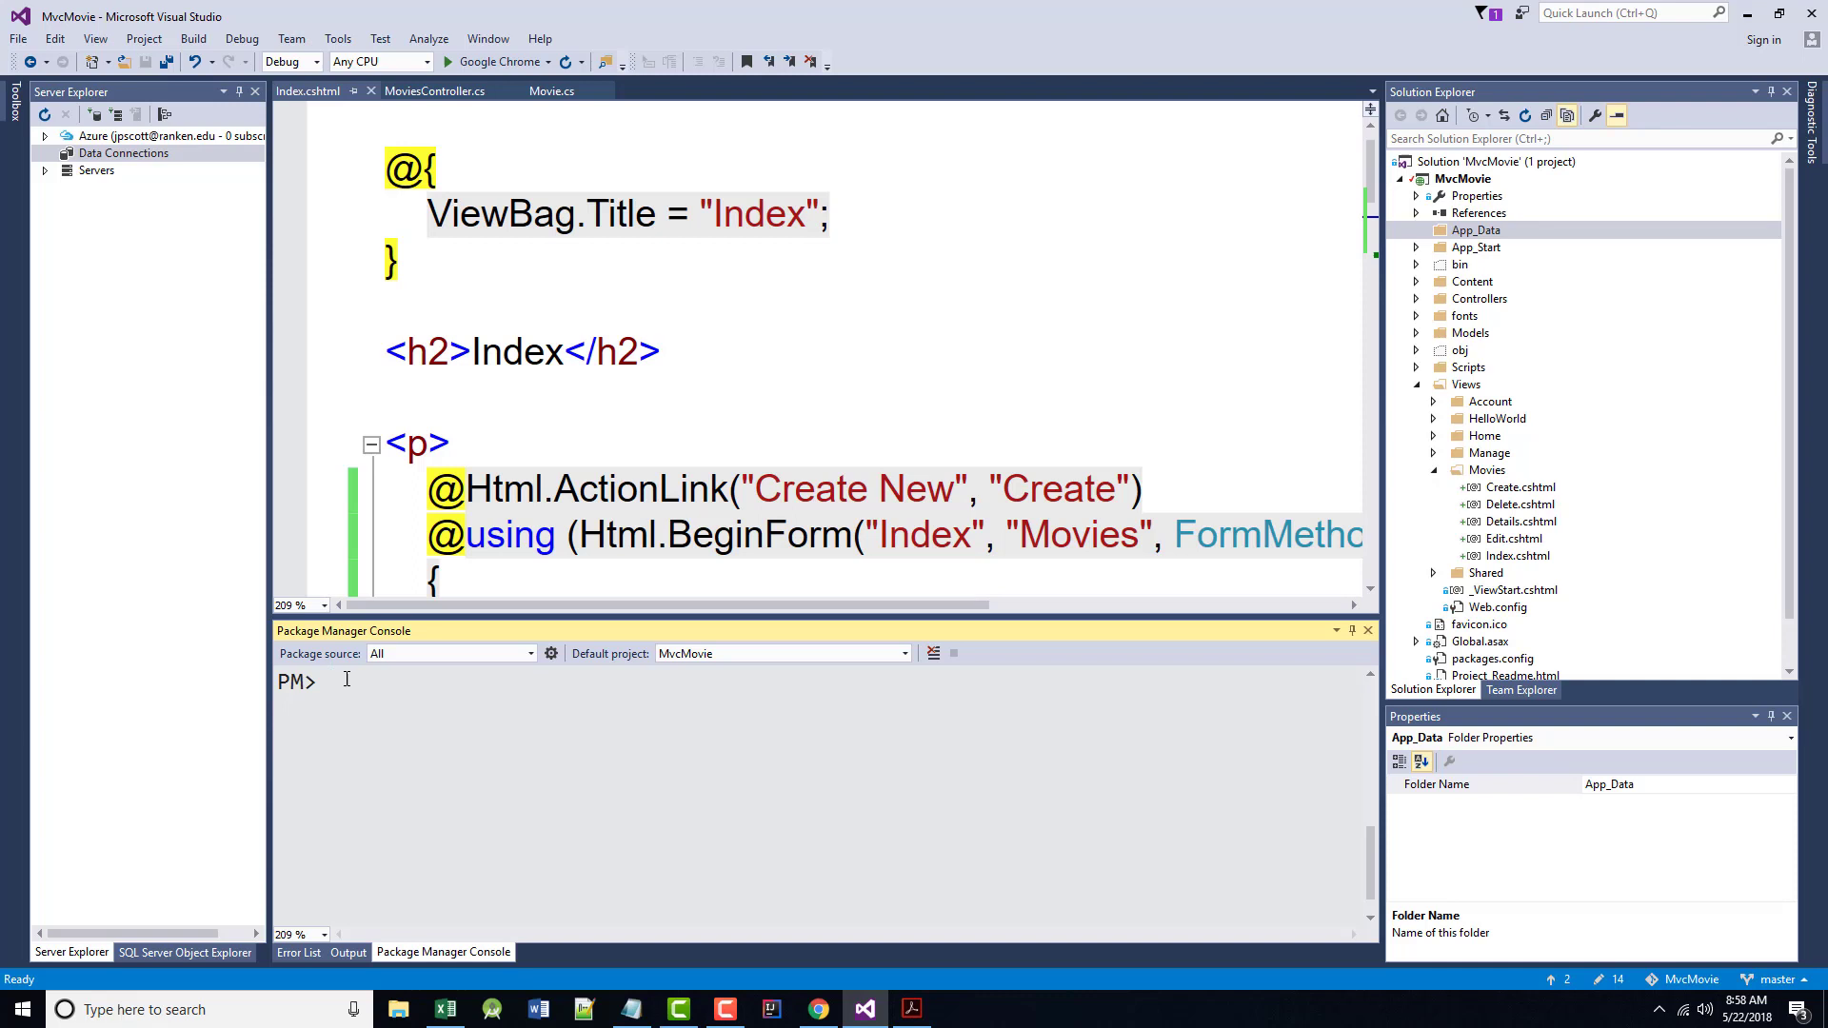
type("E")
type("nable-")
type("Migration")
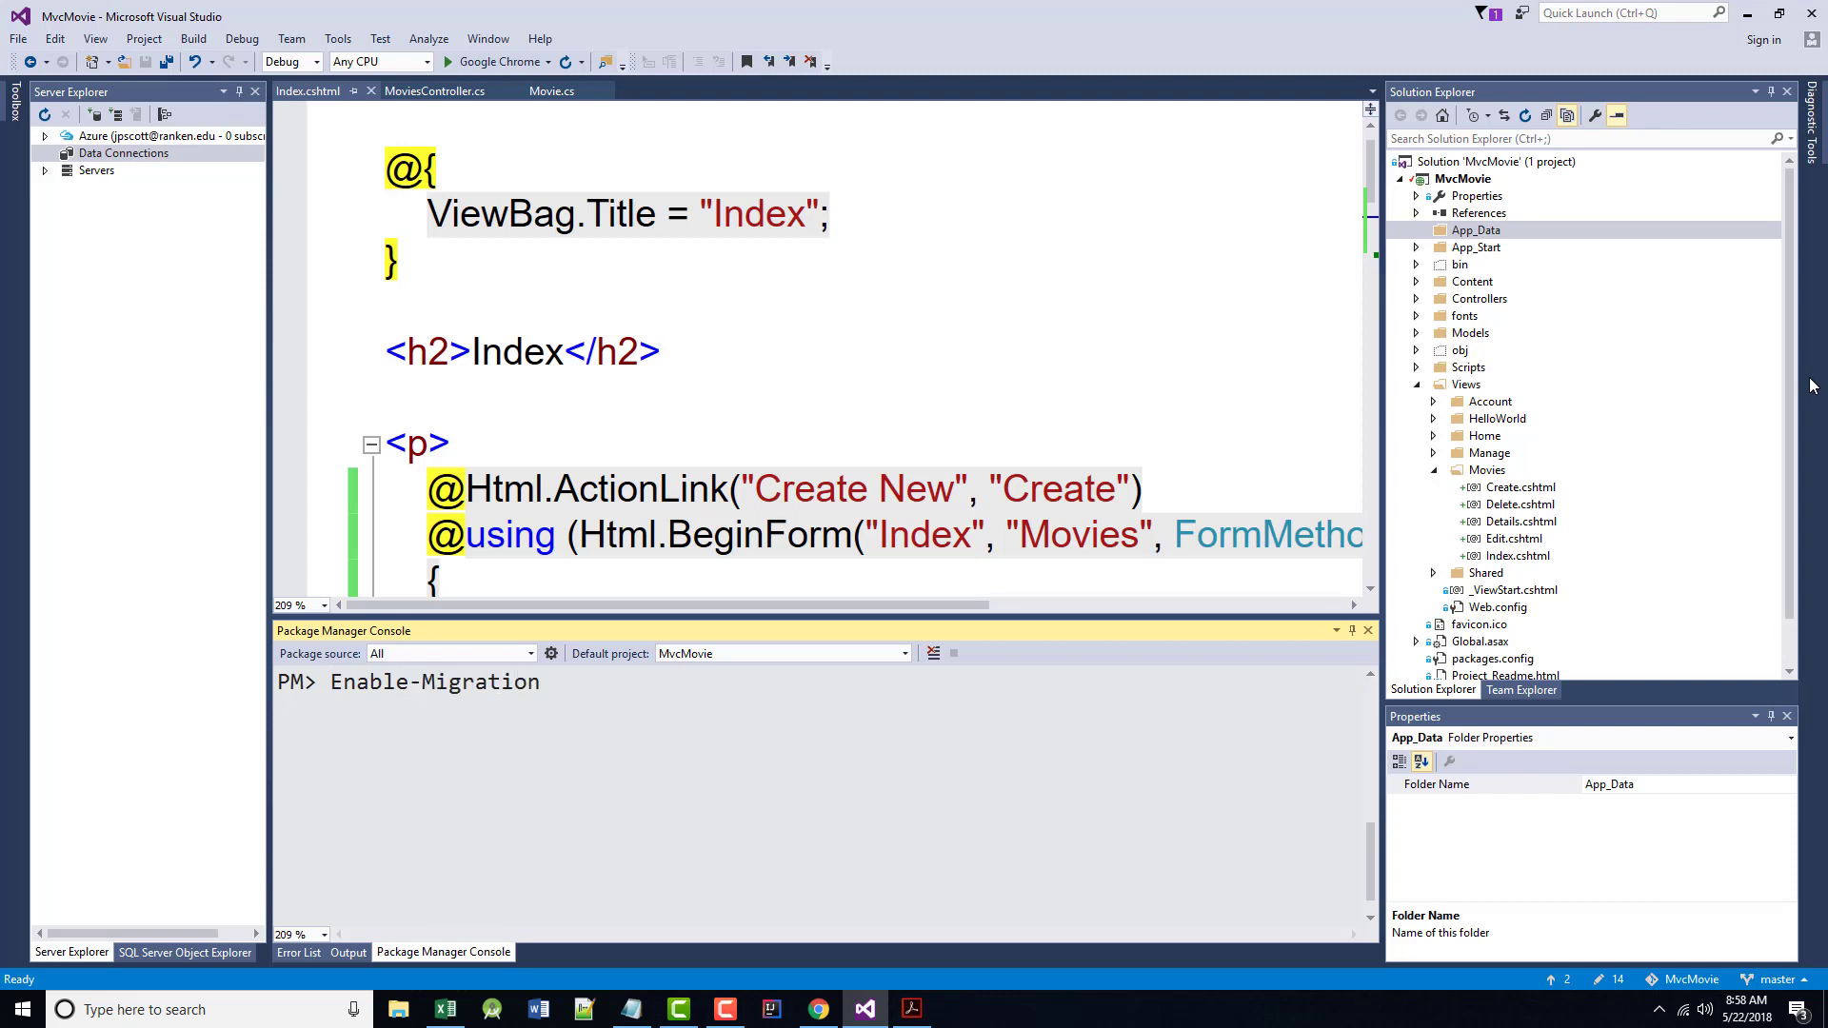
type("s -")
type("Context")
type("Type")
type("Name M")
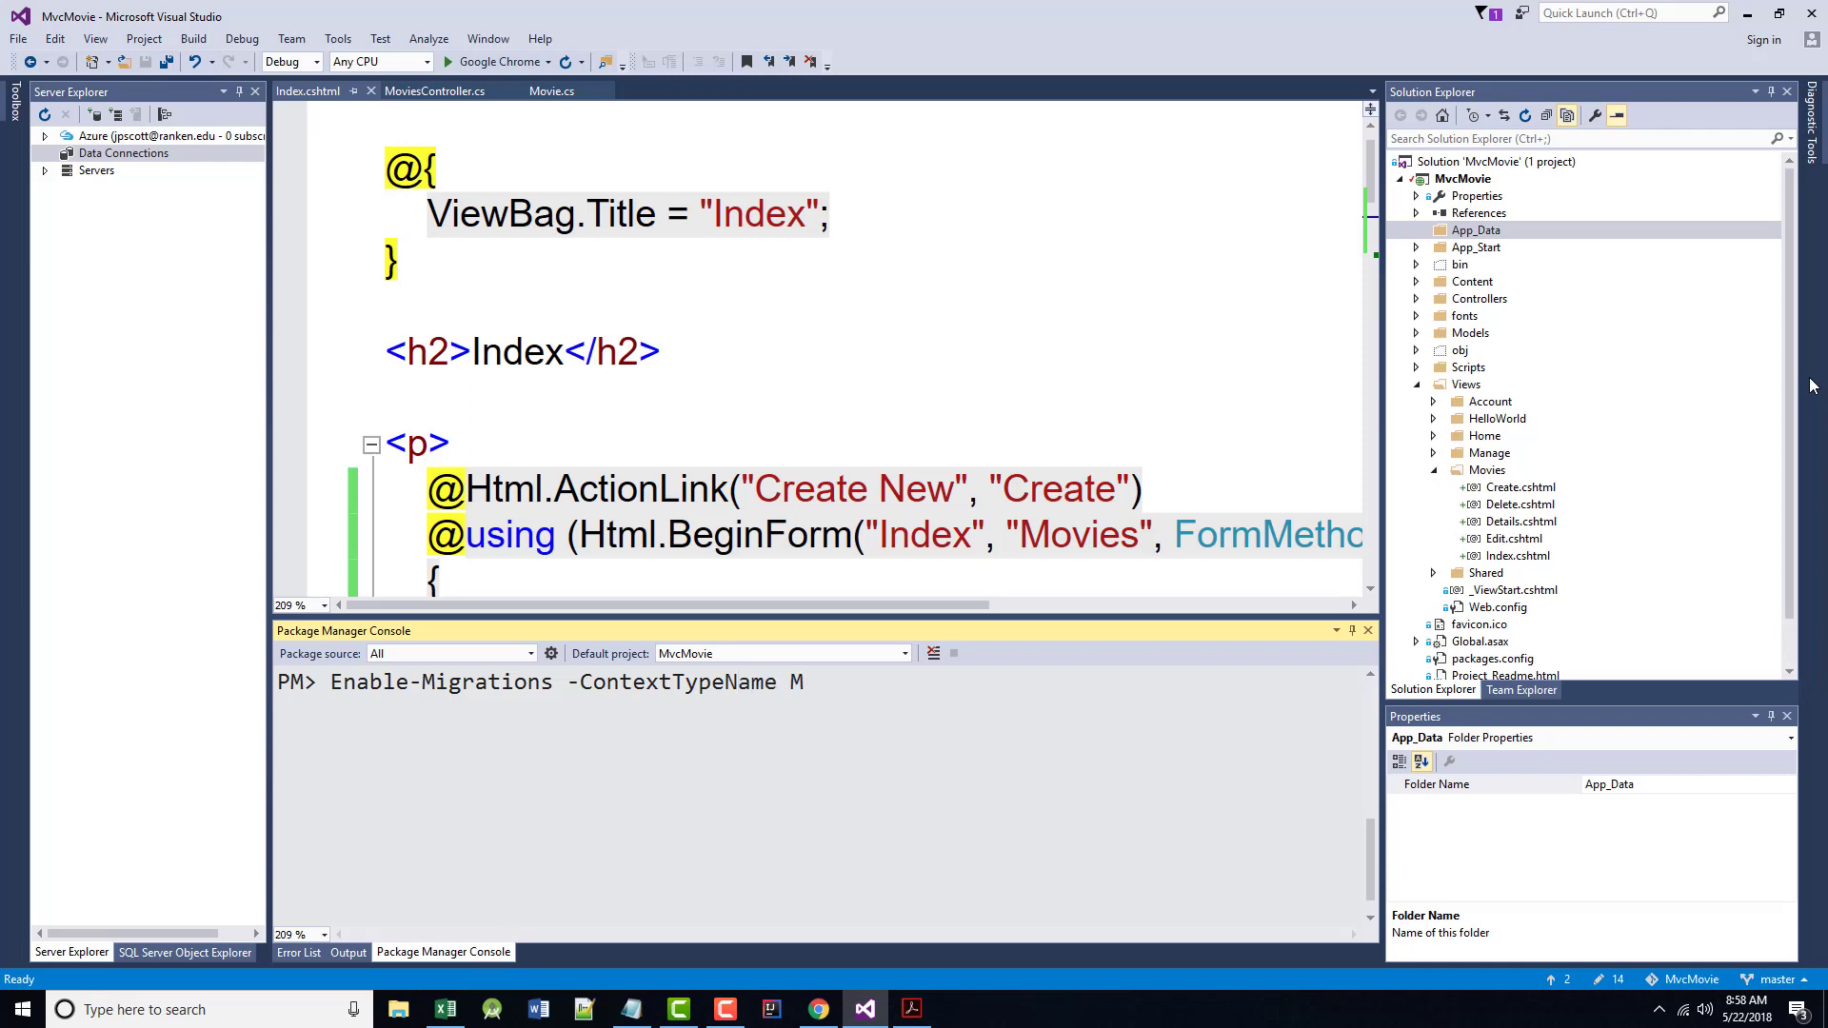
type("vcMovie")
type(".Models.")
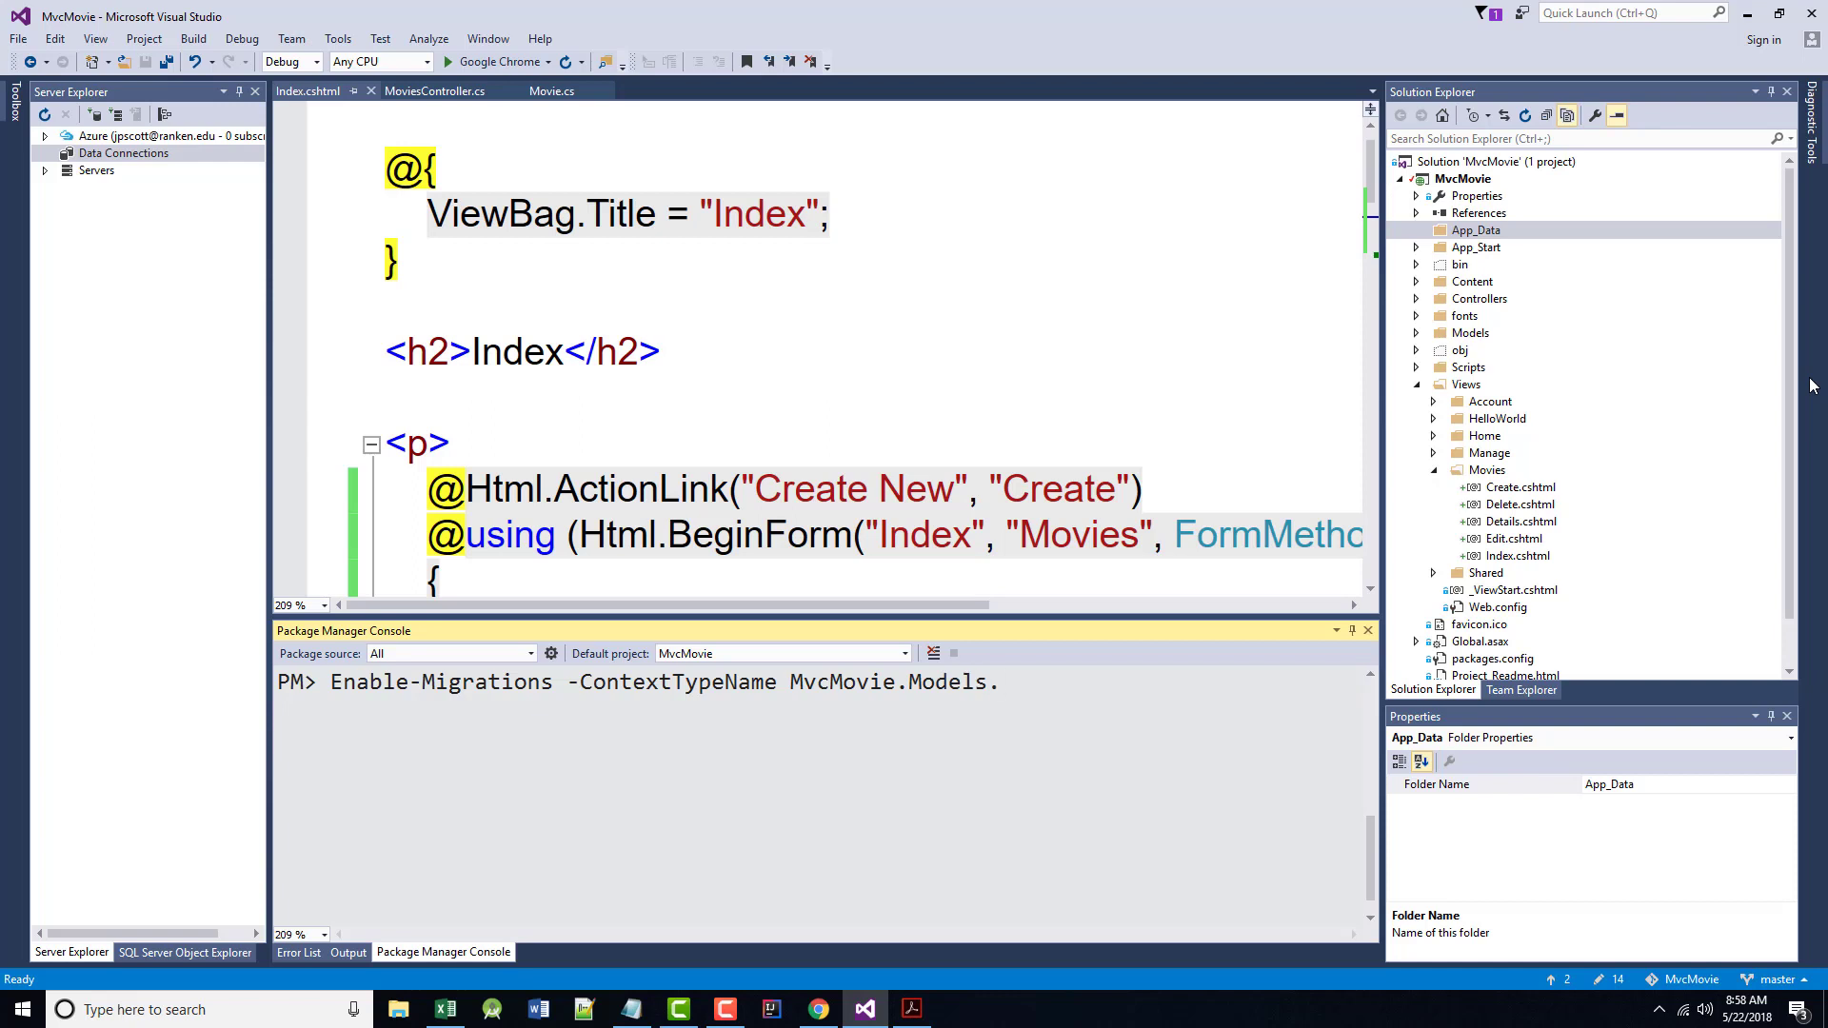
type("MoveD")
type("BCont")
type("ext2")
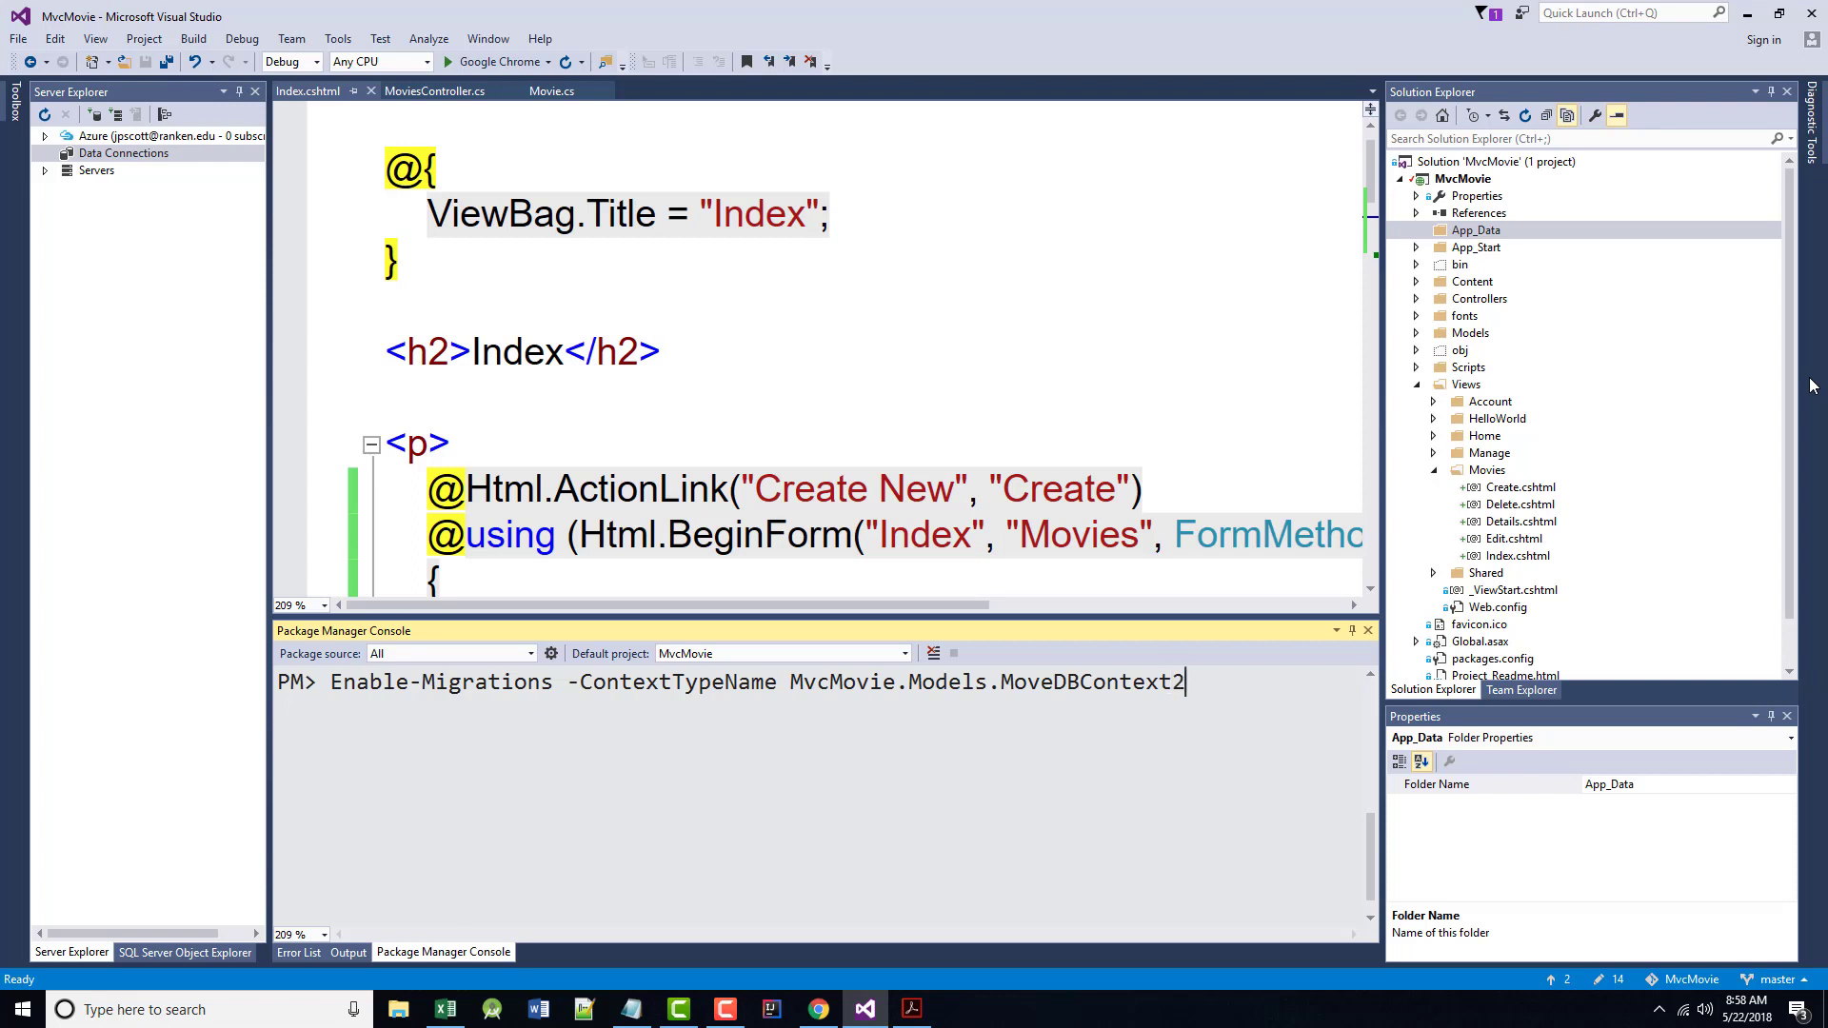
key("Return")
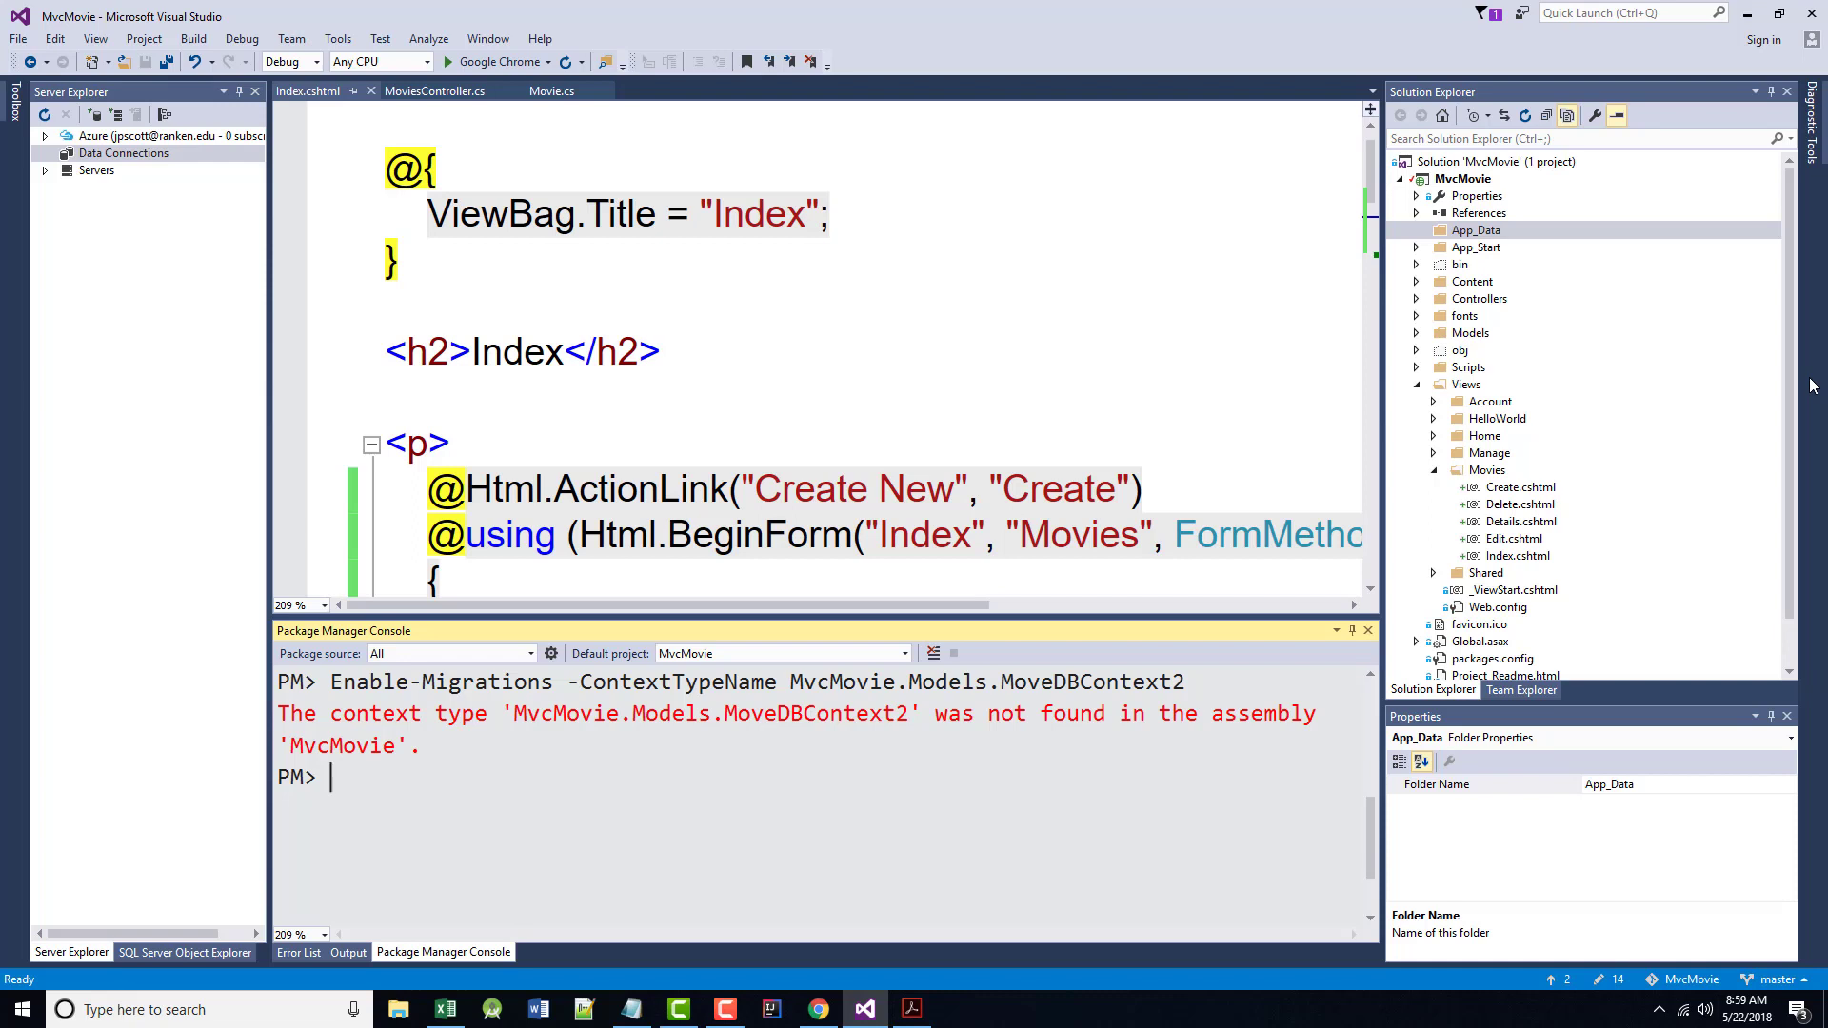
Rerun Enable-Migrations for MvcMovie.Models.MoveDBContext, which again reports the context type not found
key("Up")
key("BackSpace")
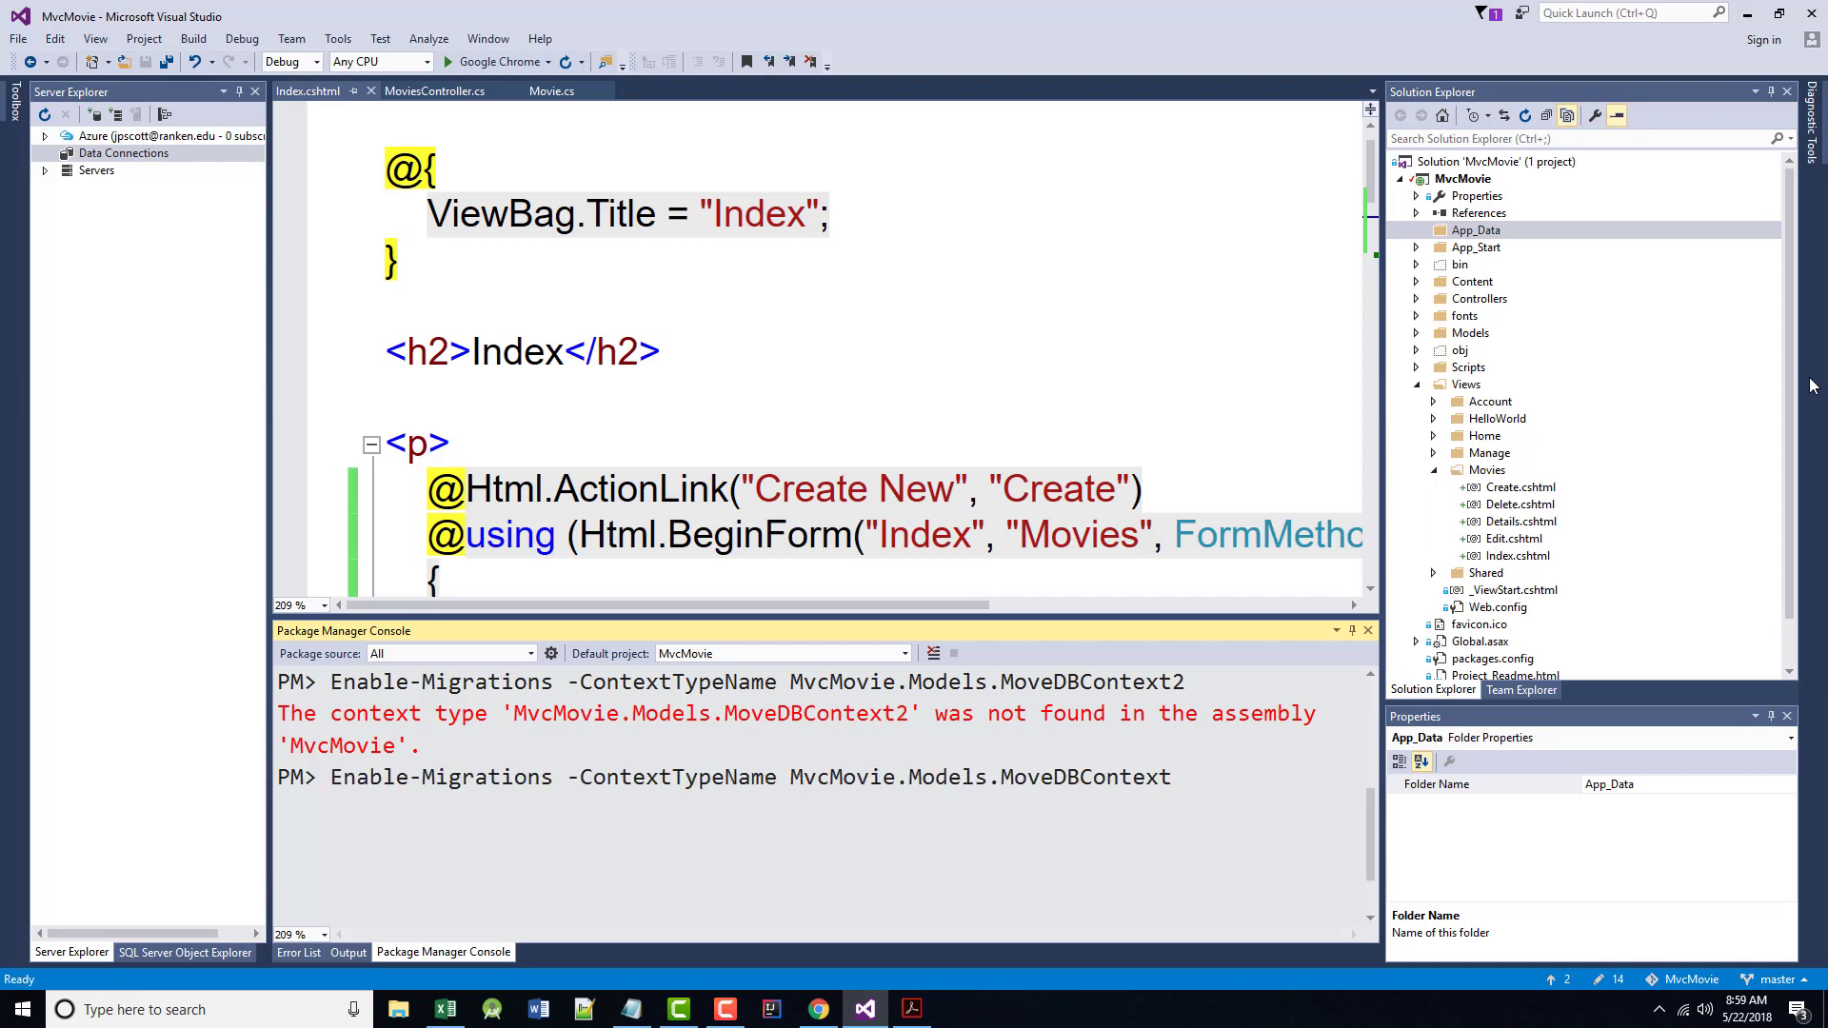
key("Return")
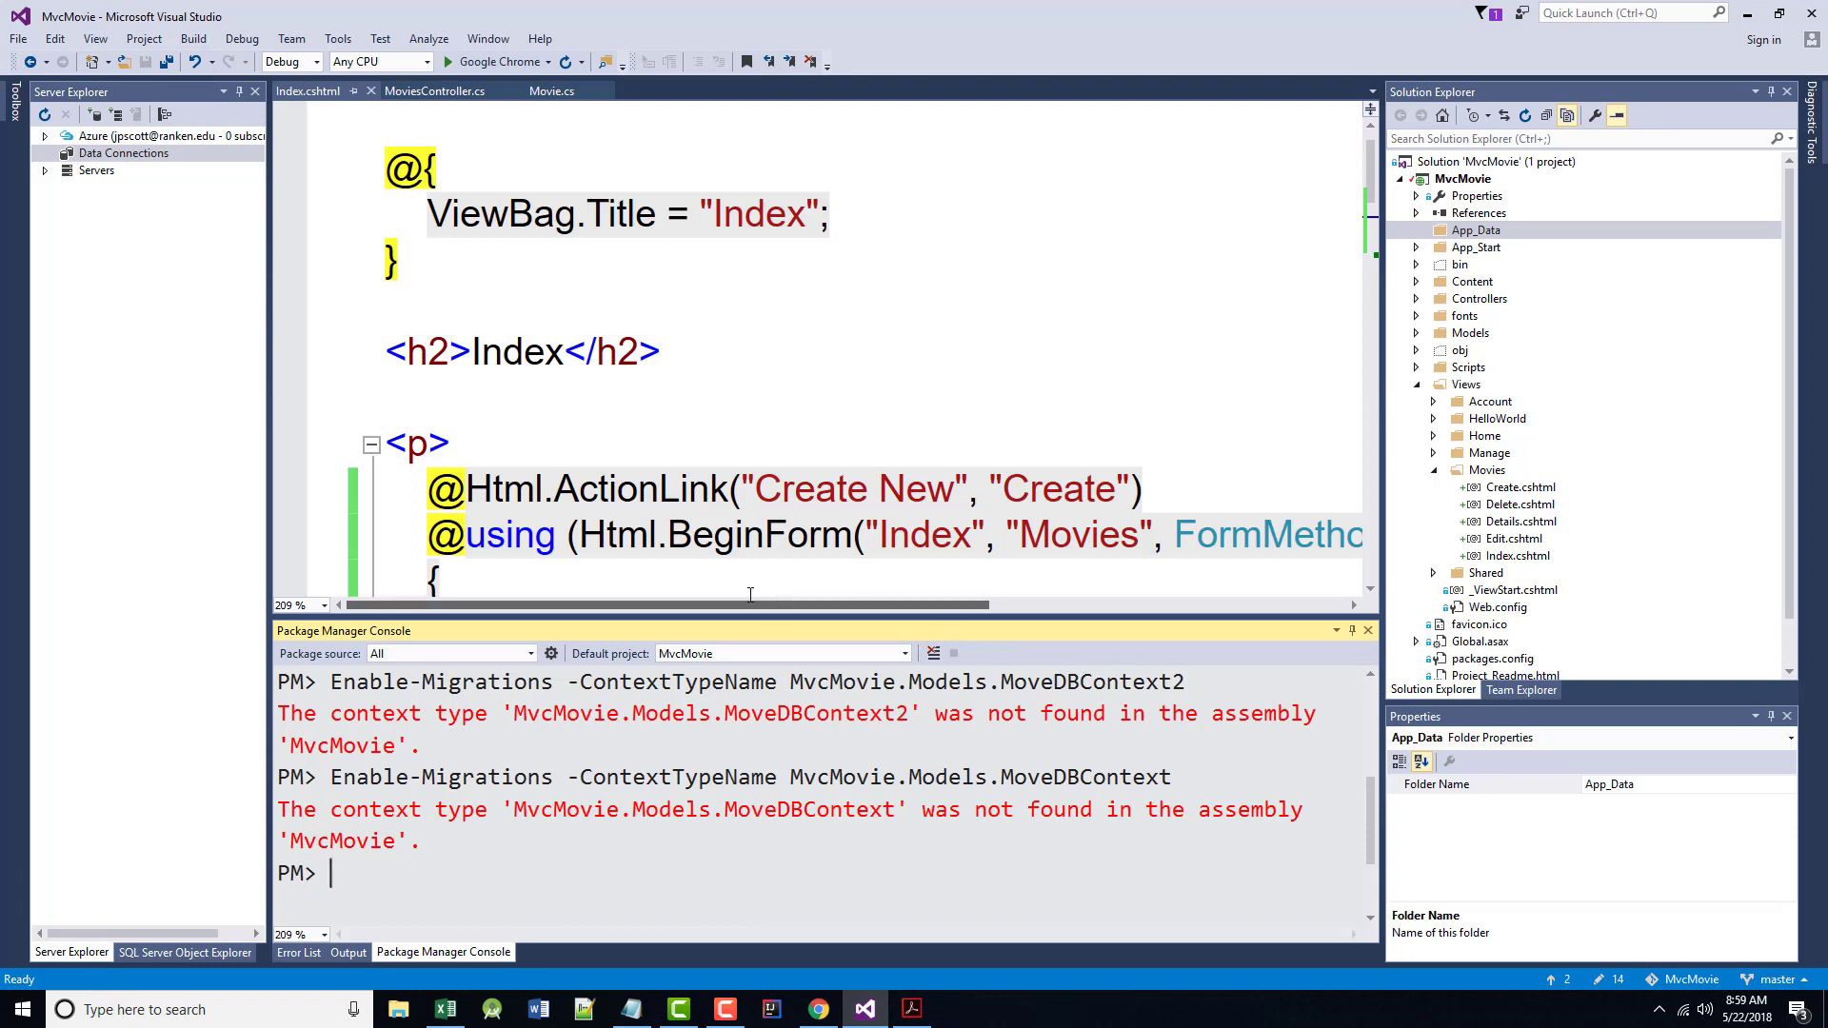
Rerun Enable-Migrations for MoveDBContext2 with a missing space, getting a command-not-recognized error
key("Up")
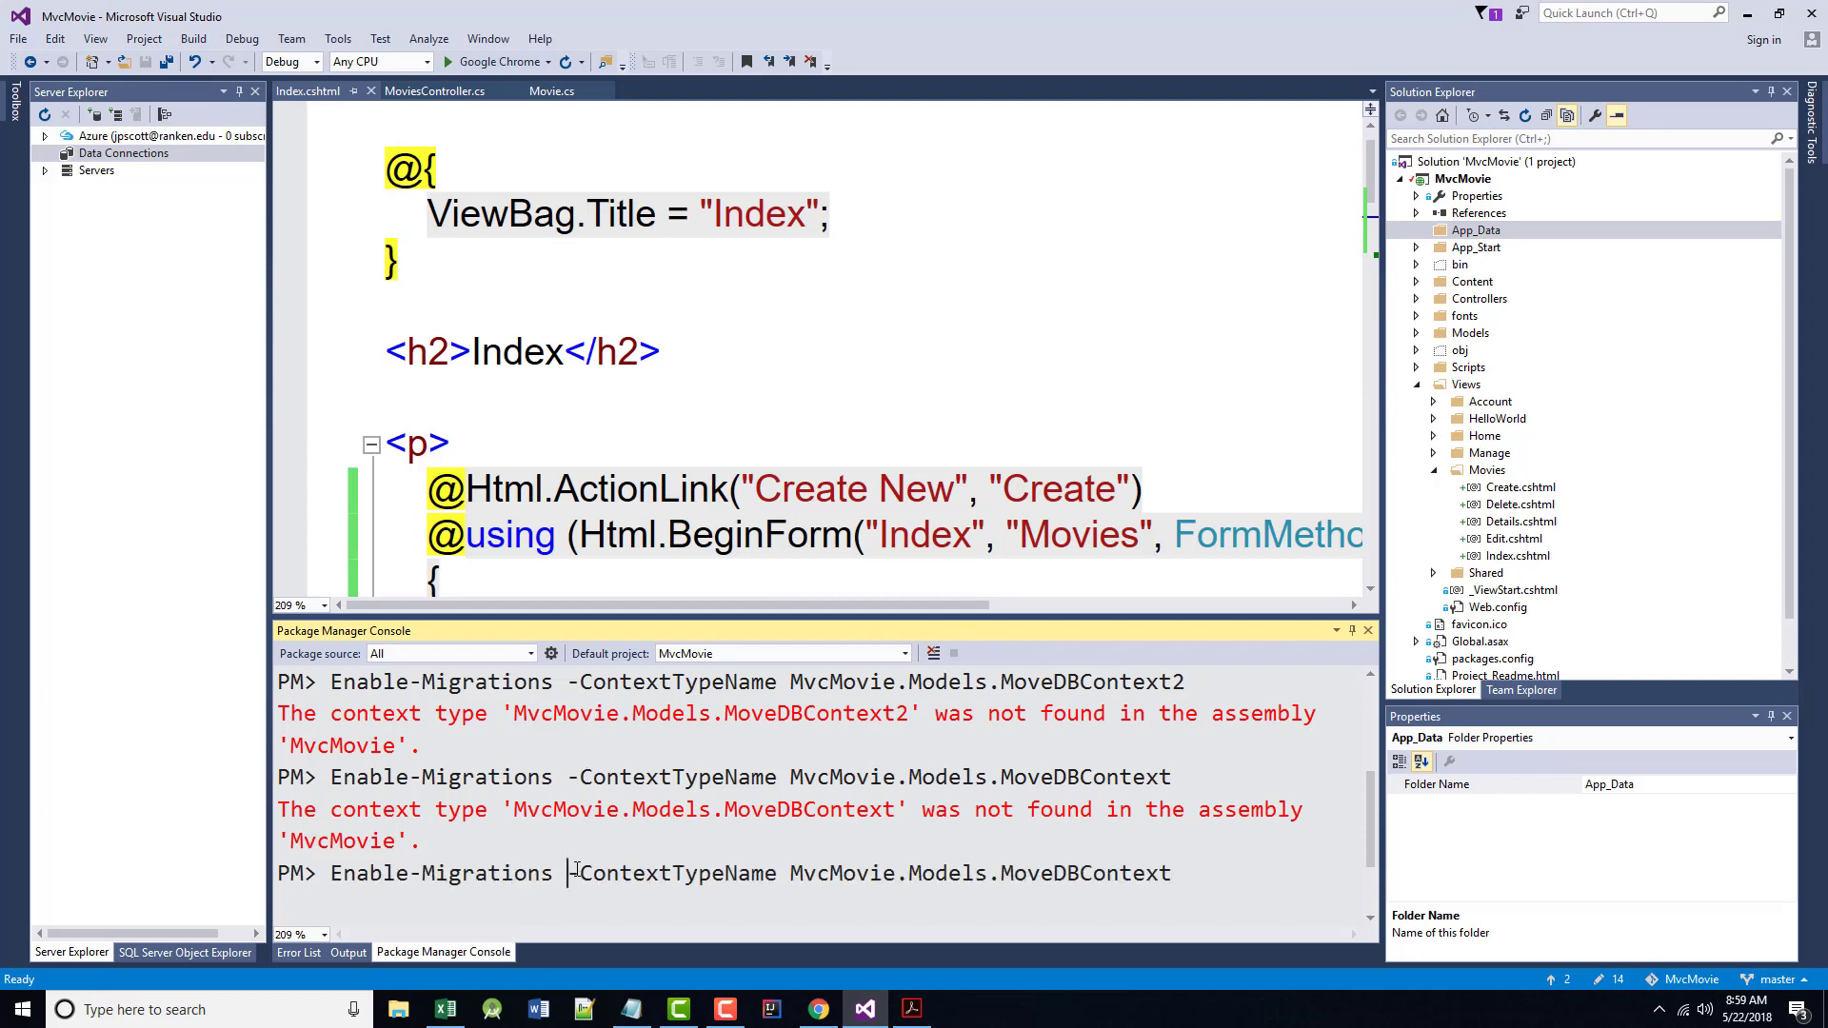
key("BackSpace")
key("End")
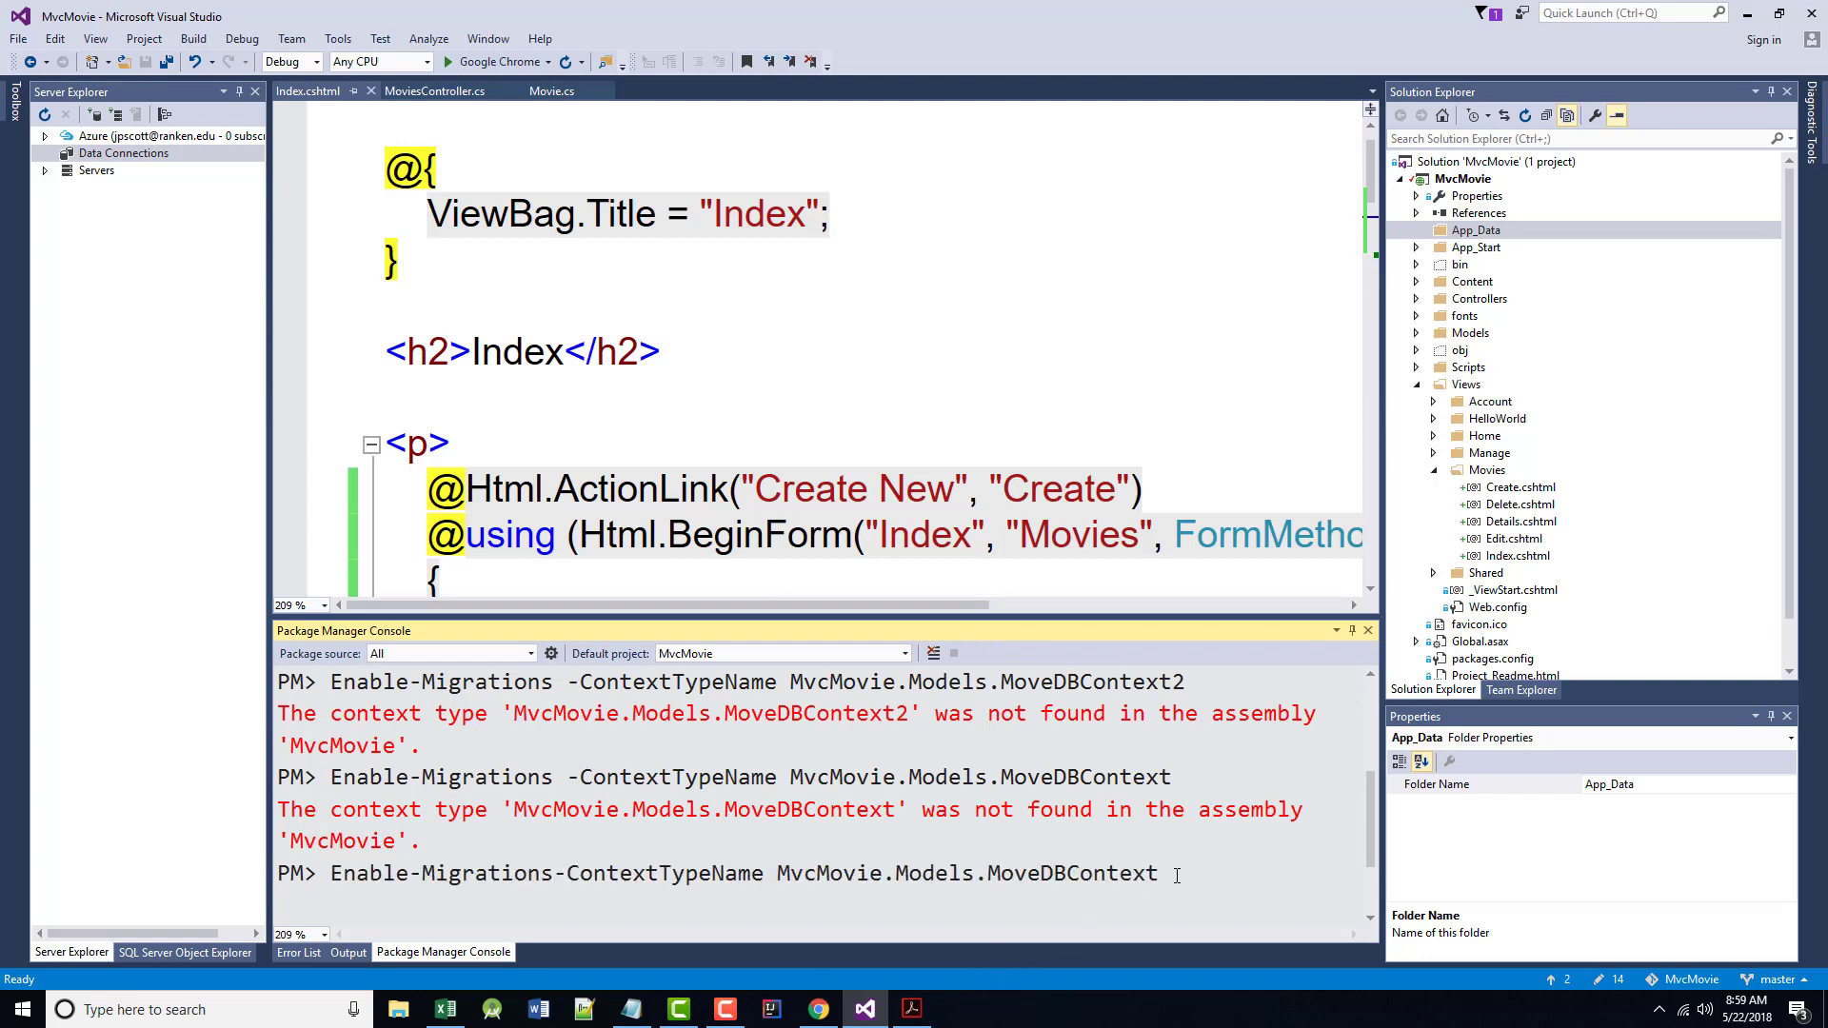
type("2")
key("Return")
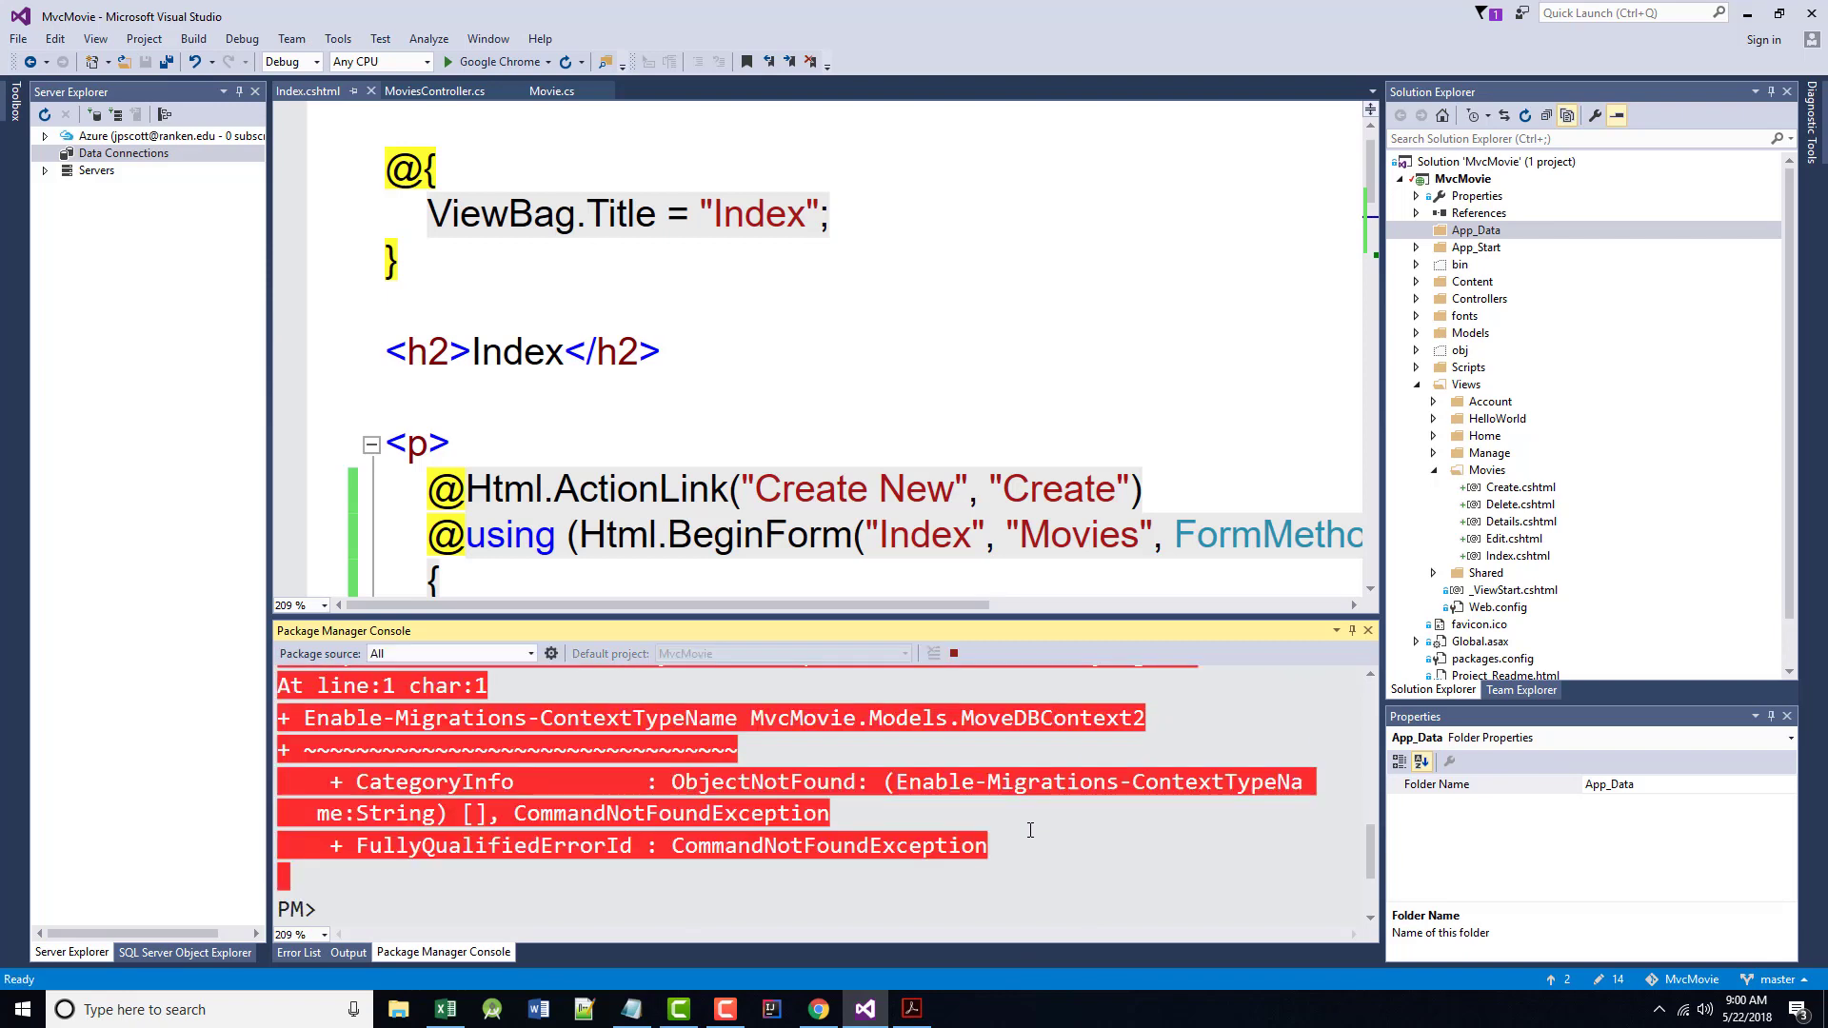
left_click(1010, 829)
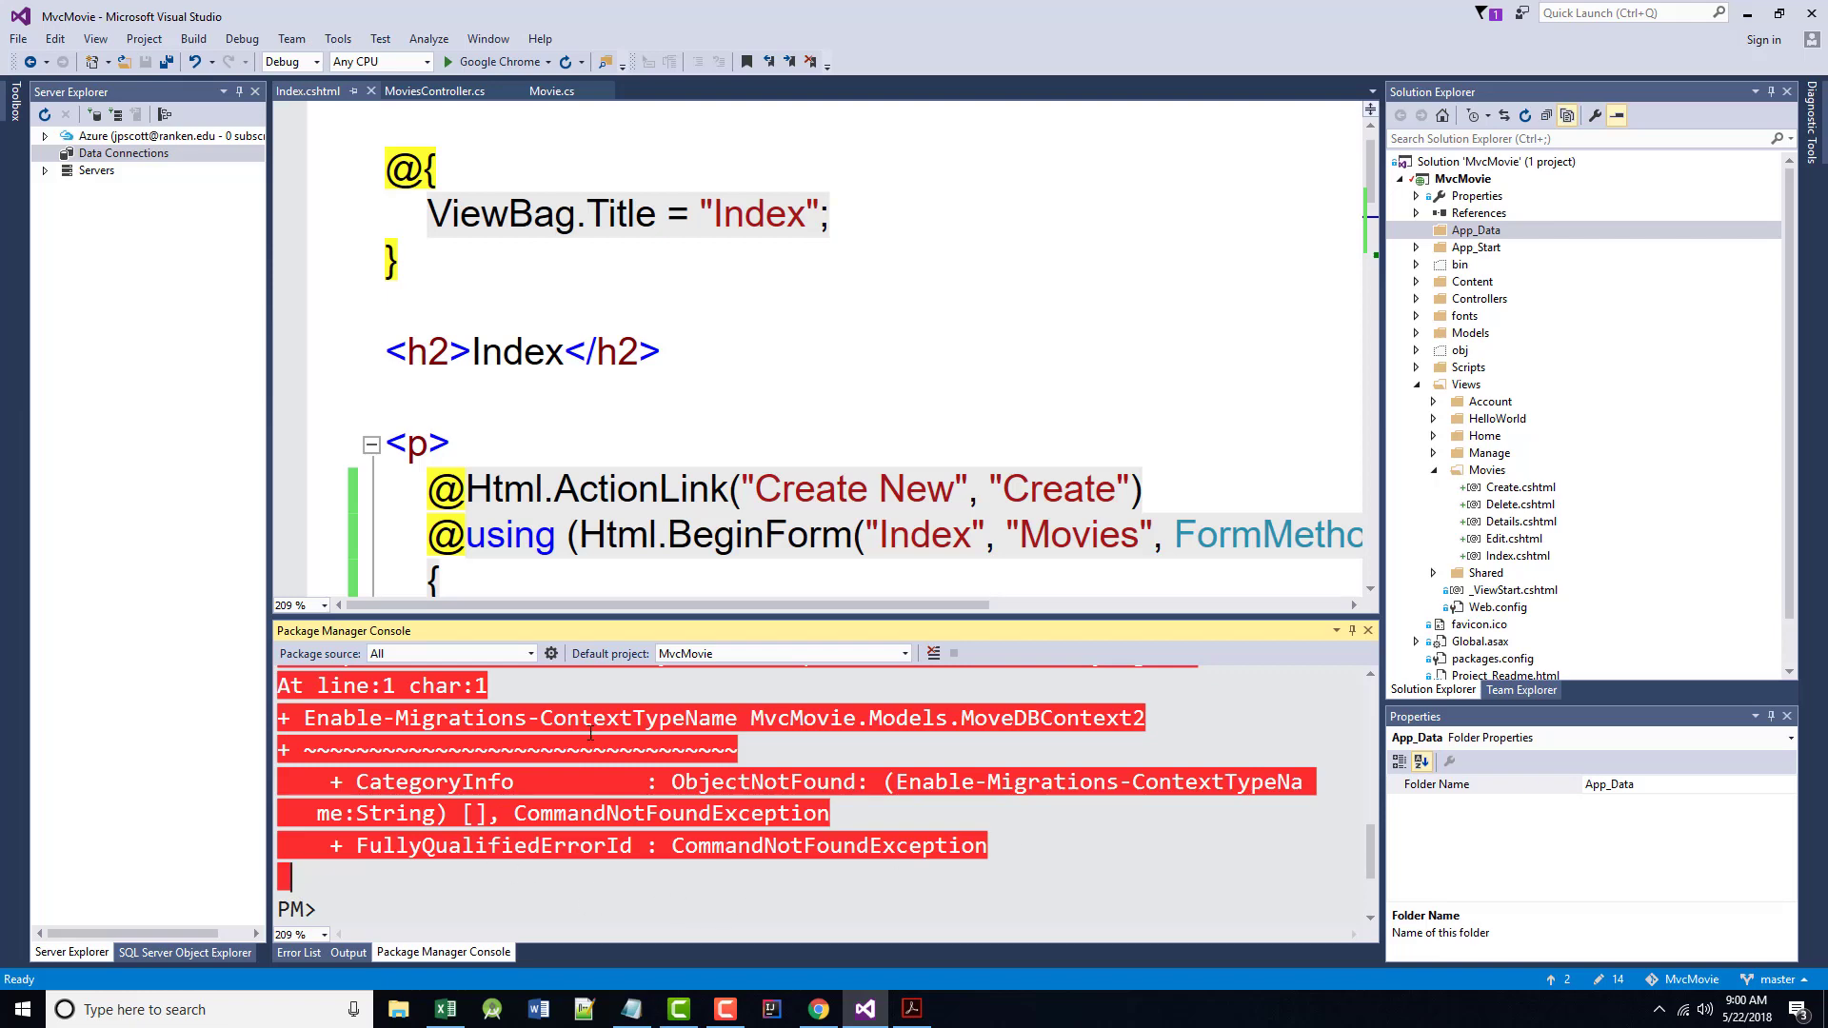
scroll(591, 735, "up", 3)
scroll(615, 722, "up", 2)
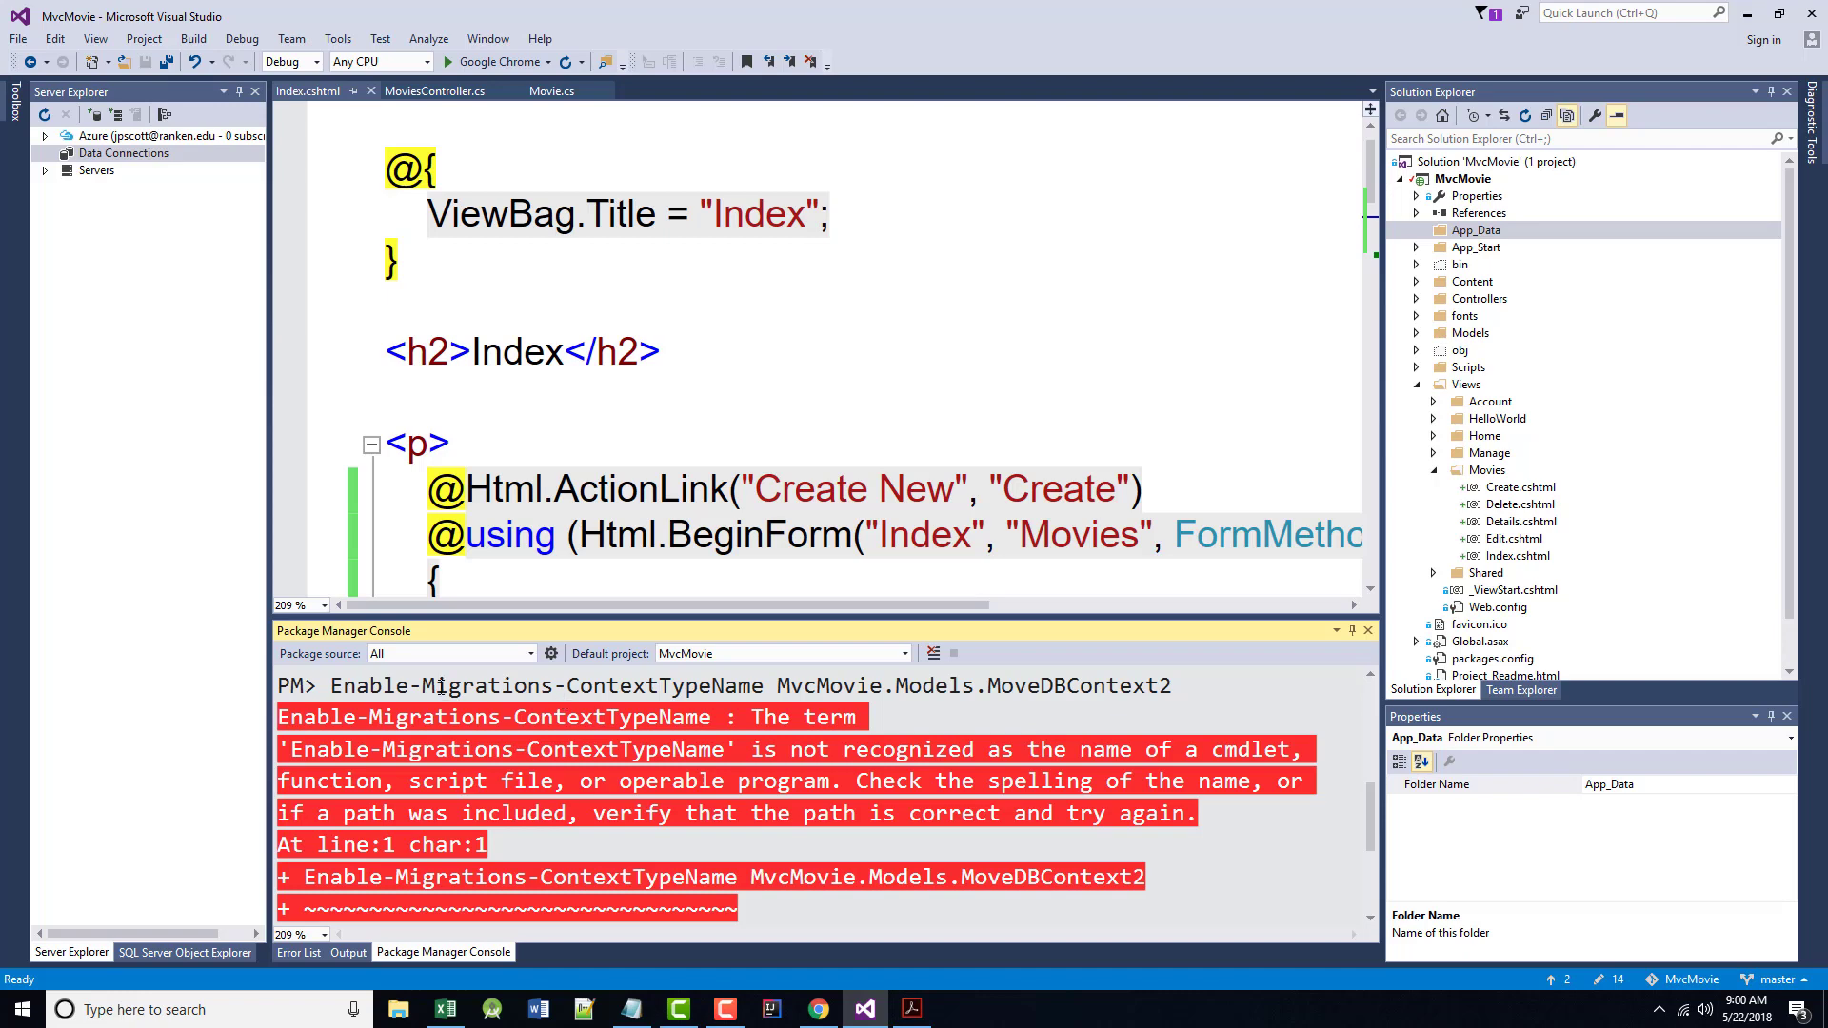
scroll(562, 688, "down", 3)
scroll(561, 687, "down", 2)
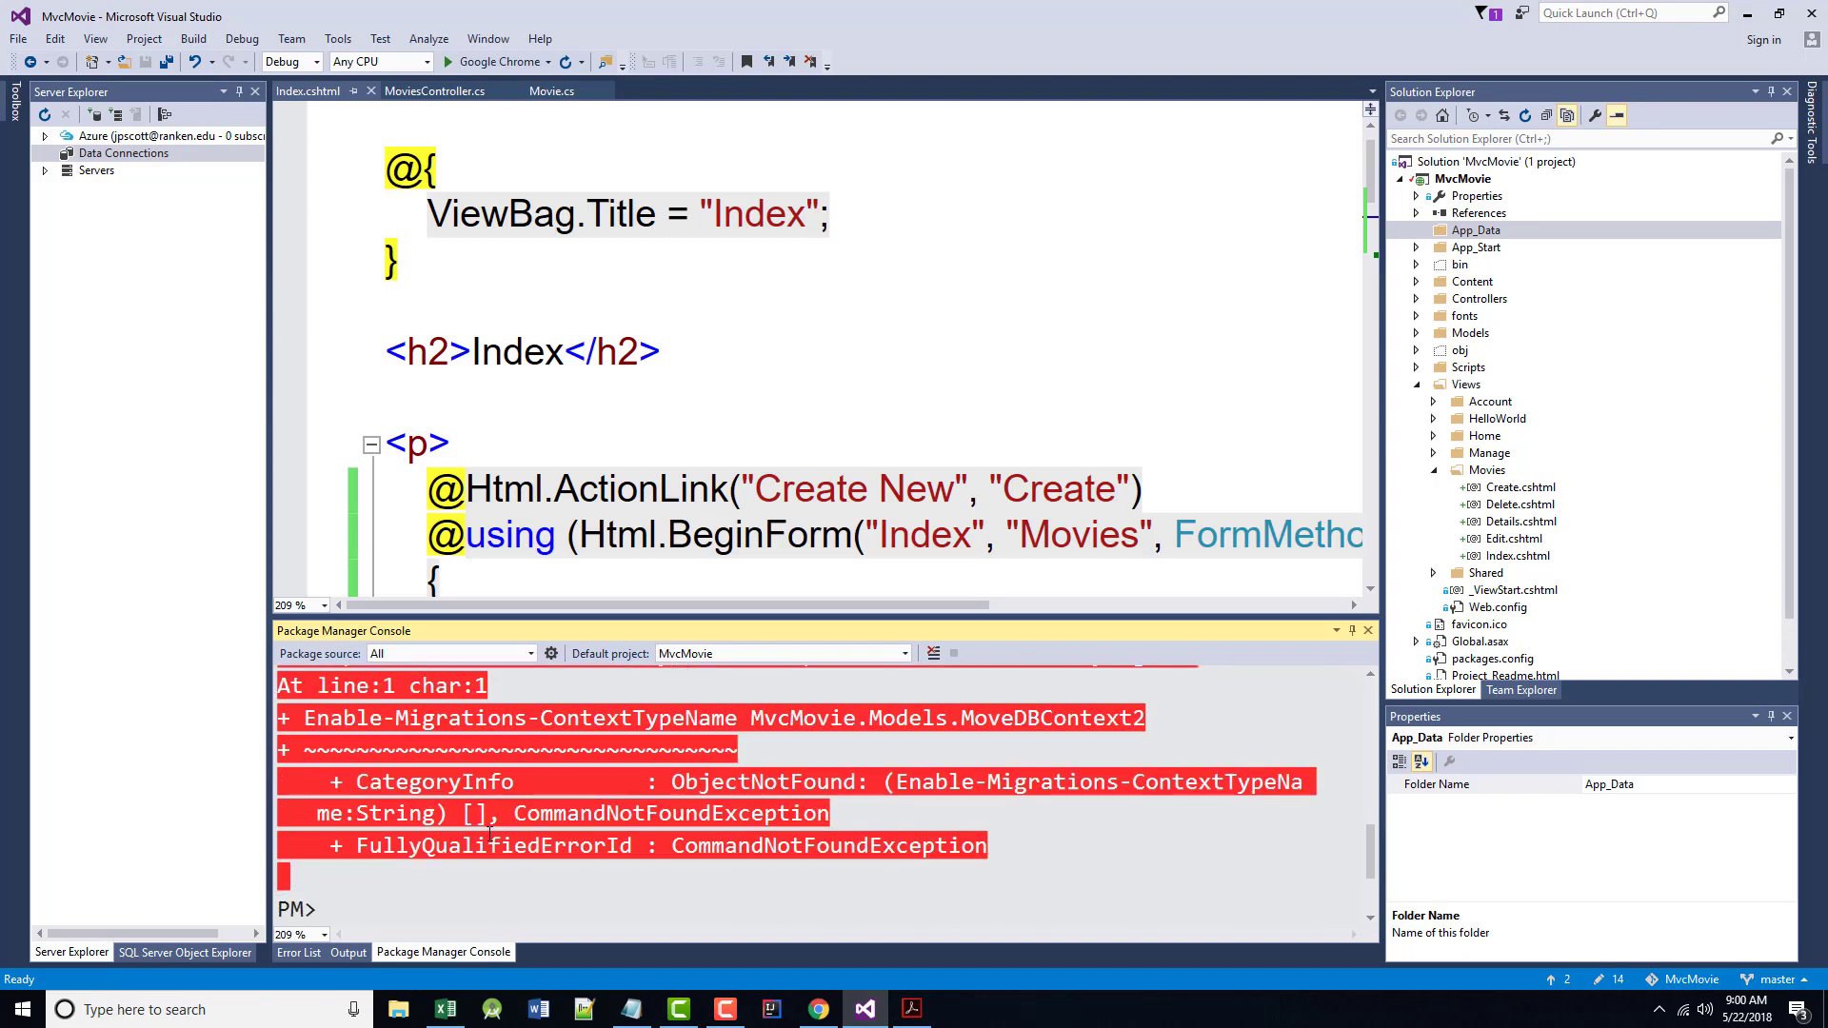
Recall the failed command and reinsert the space before the -ContextTypeName parameter
key("Up")
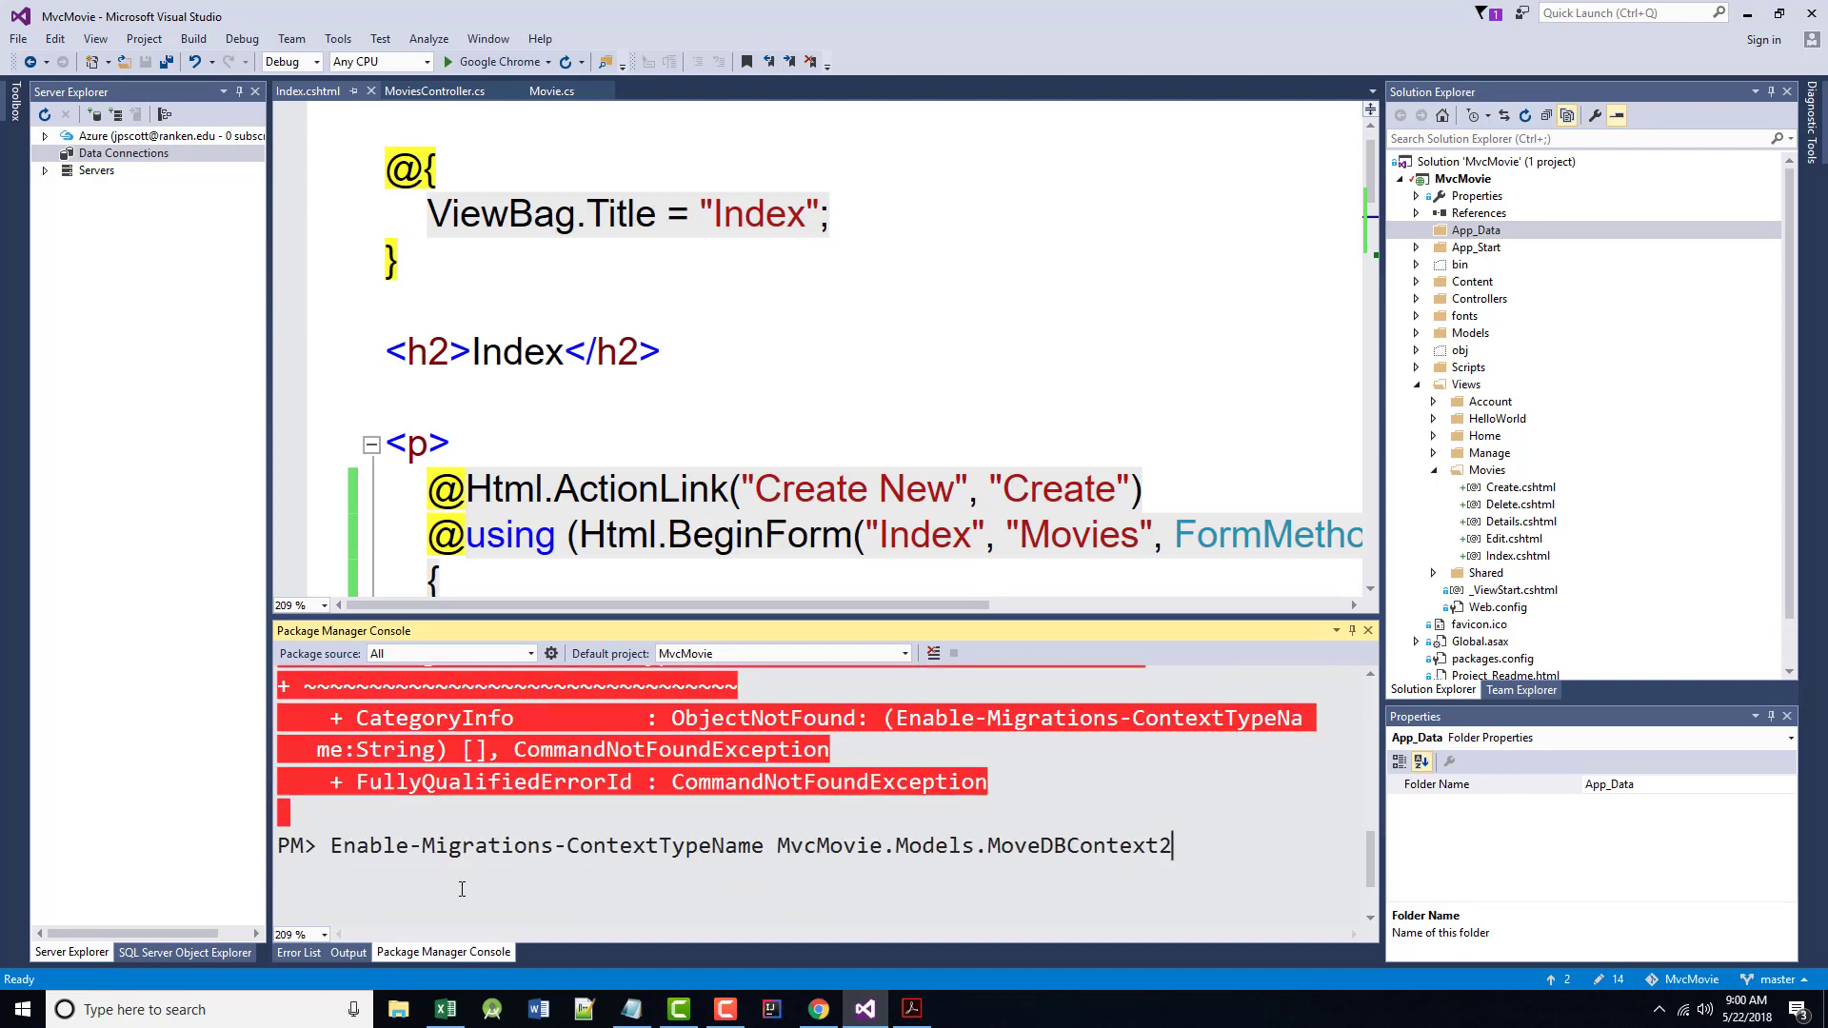
left_click(557, 849)
mouse_move(817, 1010)
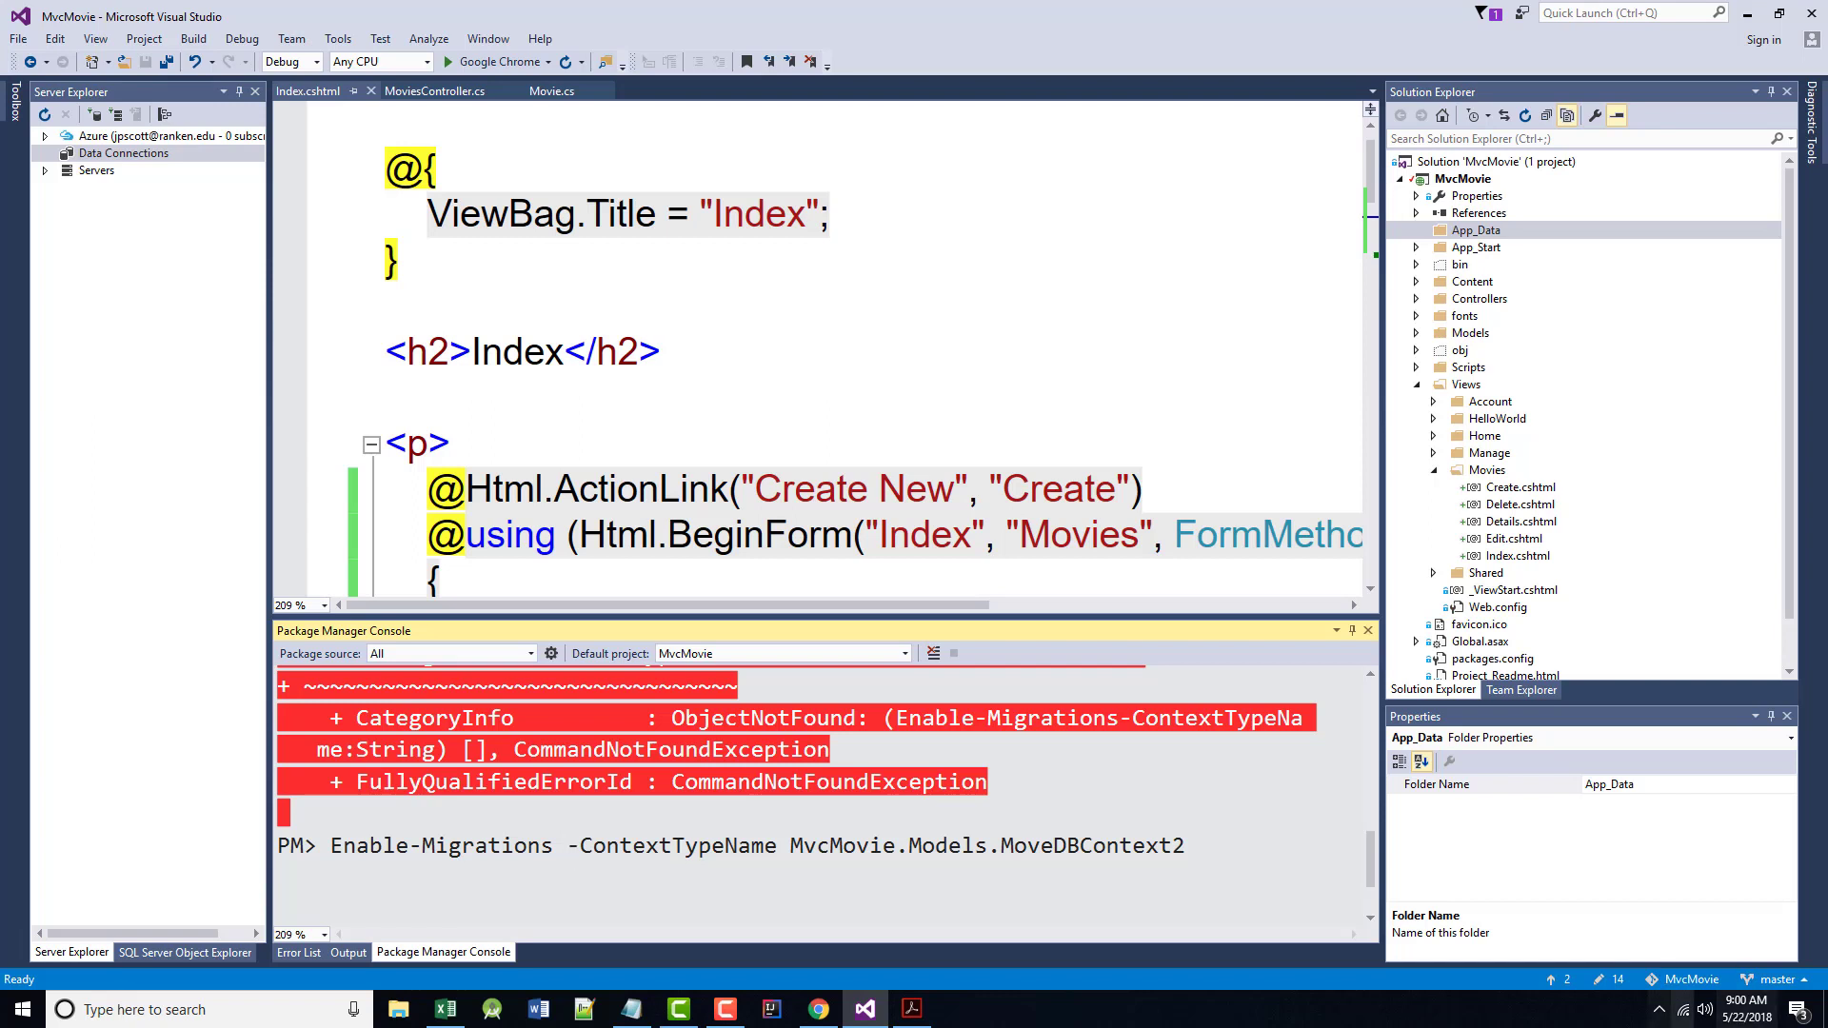
Correct the context name to MvcMovie.Models.MovieDBContext and run Enable-Migrations successfully
left_click(1039, 846)
type("e")
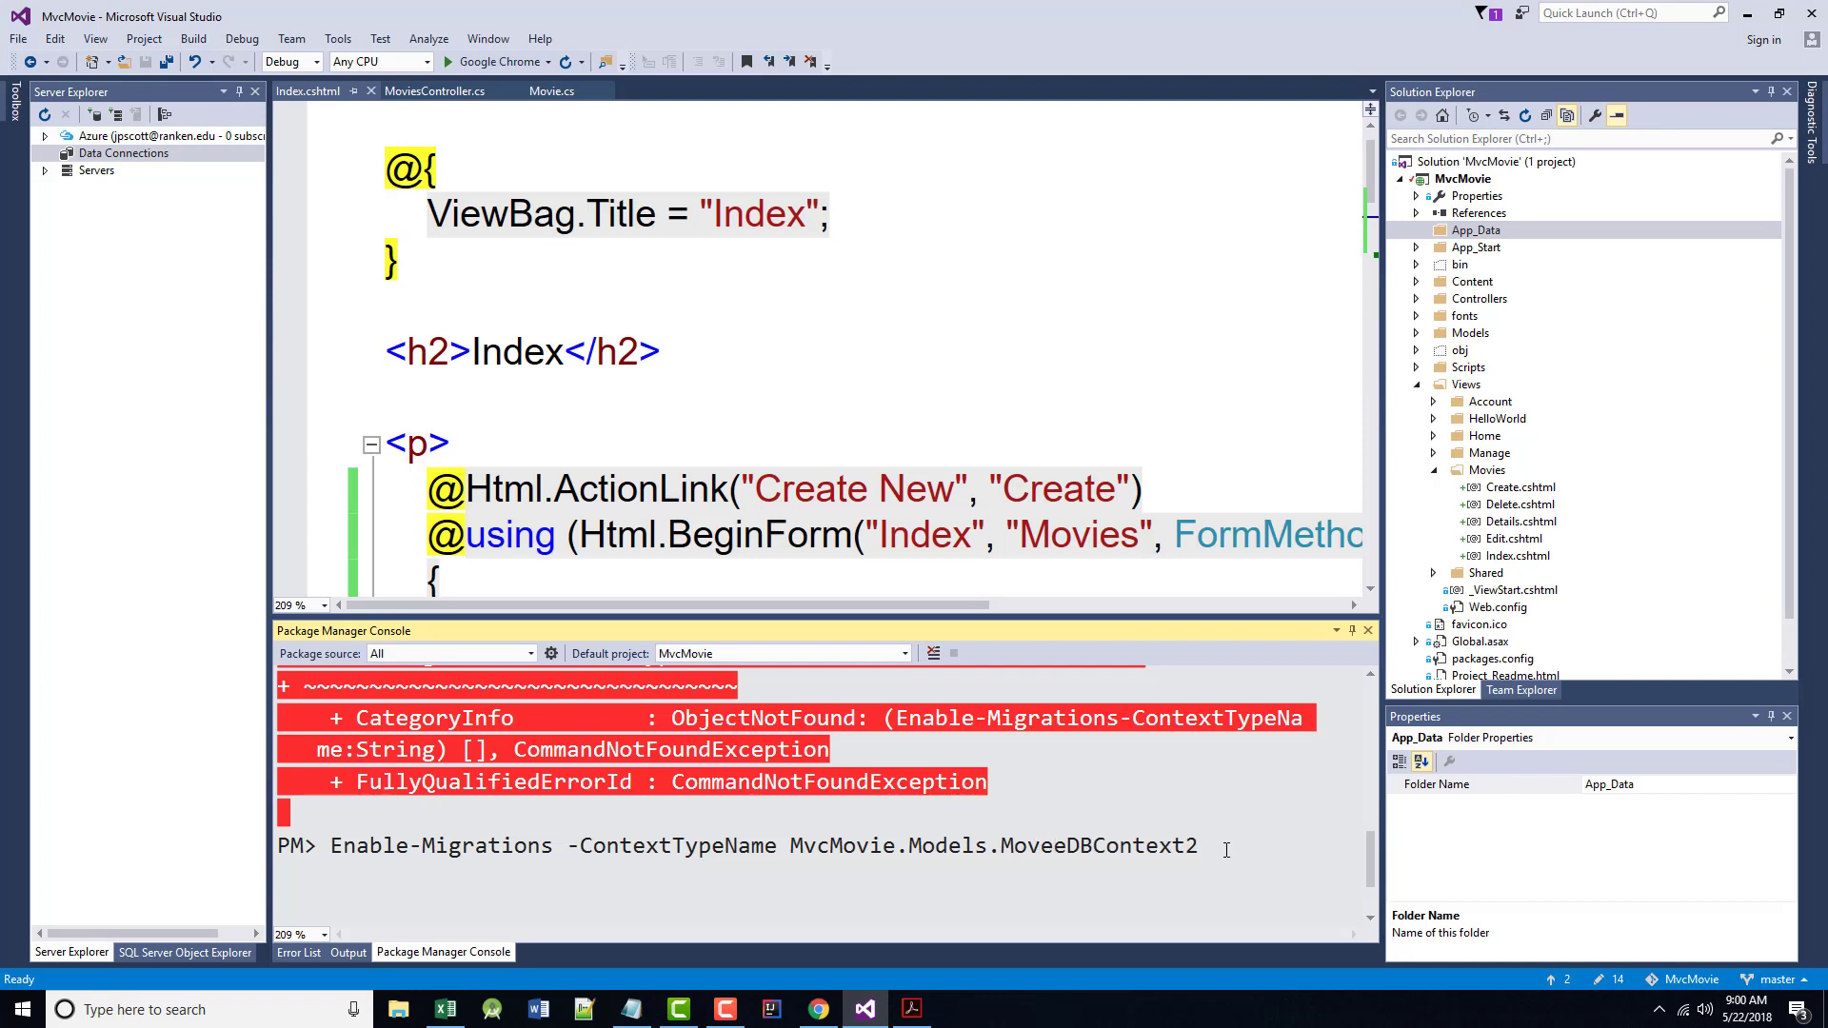
key("BackSpace")
type("i")
key("Return")
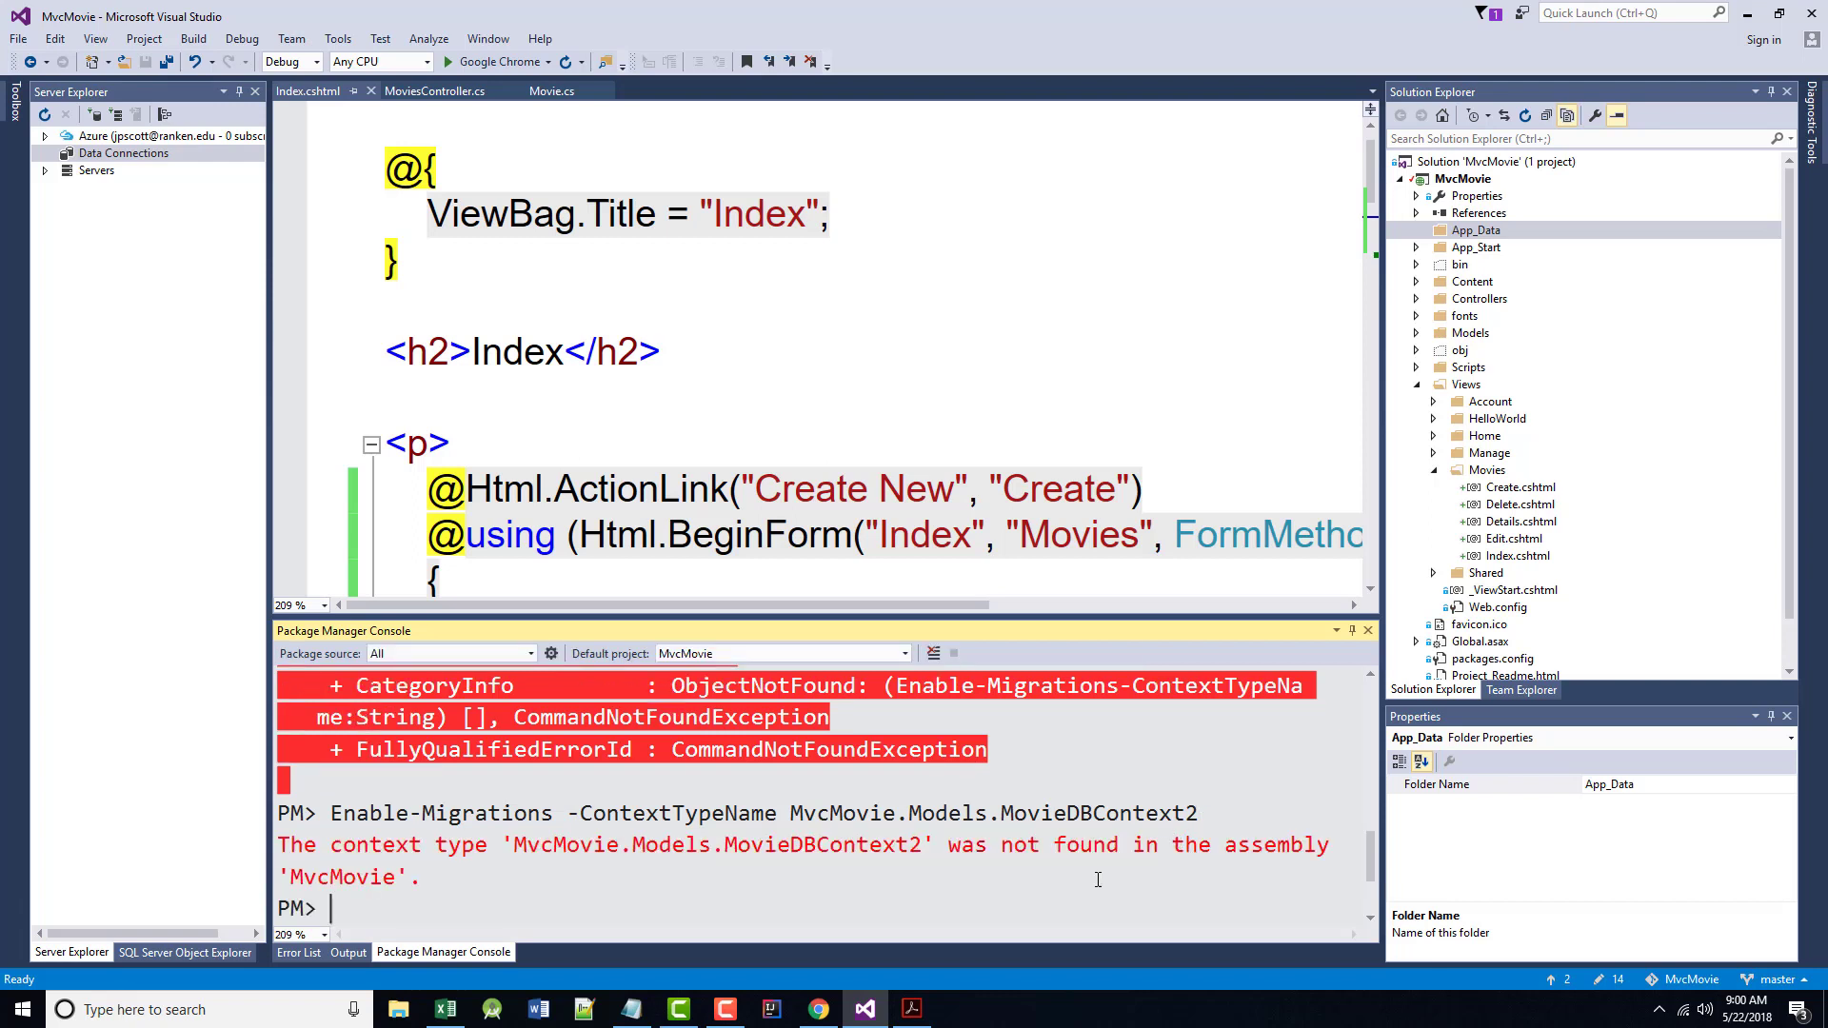
scroll(987, 858, "down", 1)
scroll(985, 859, "down", 1)
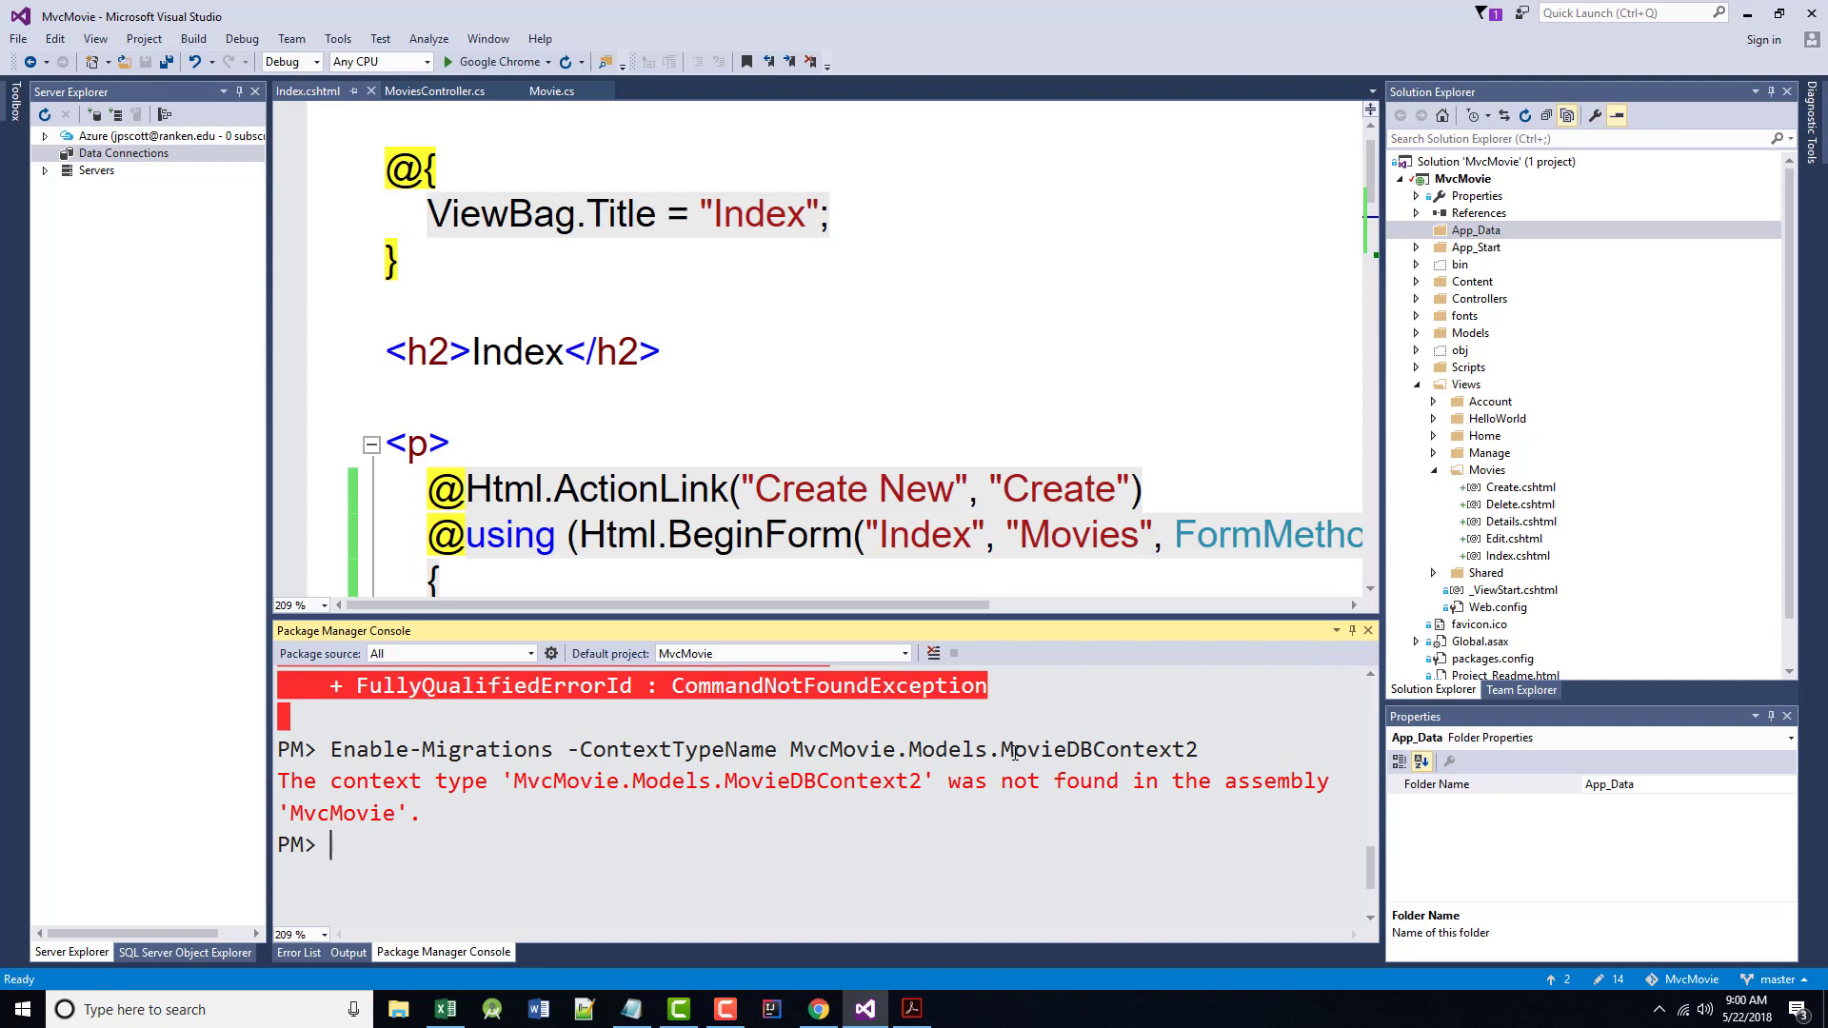
key("Up")
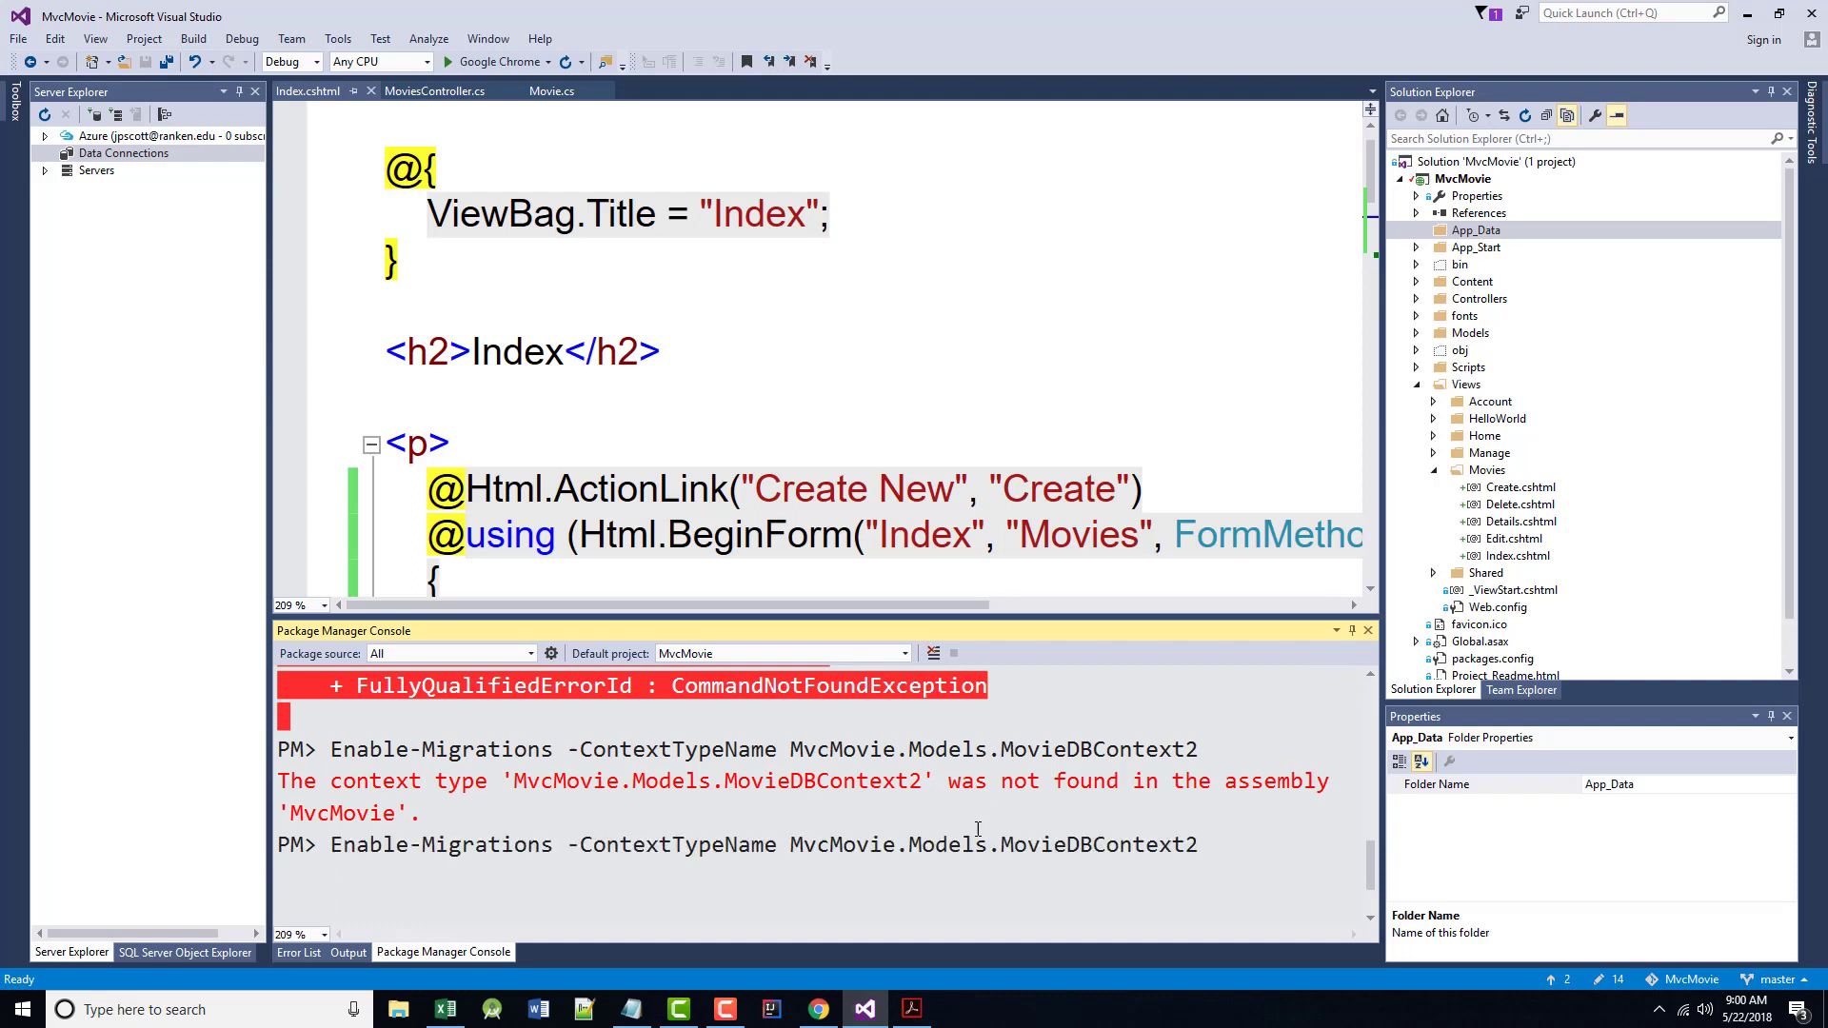
key("BackSpace")
key("Return")
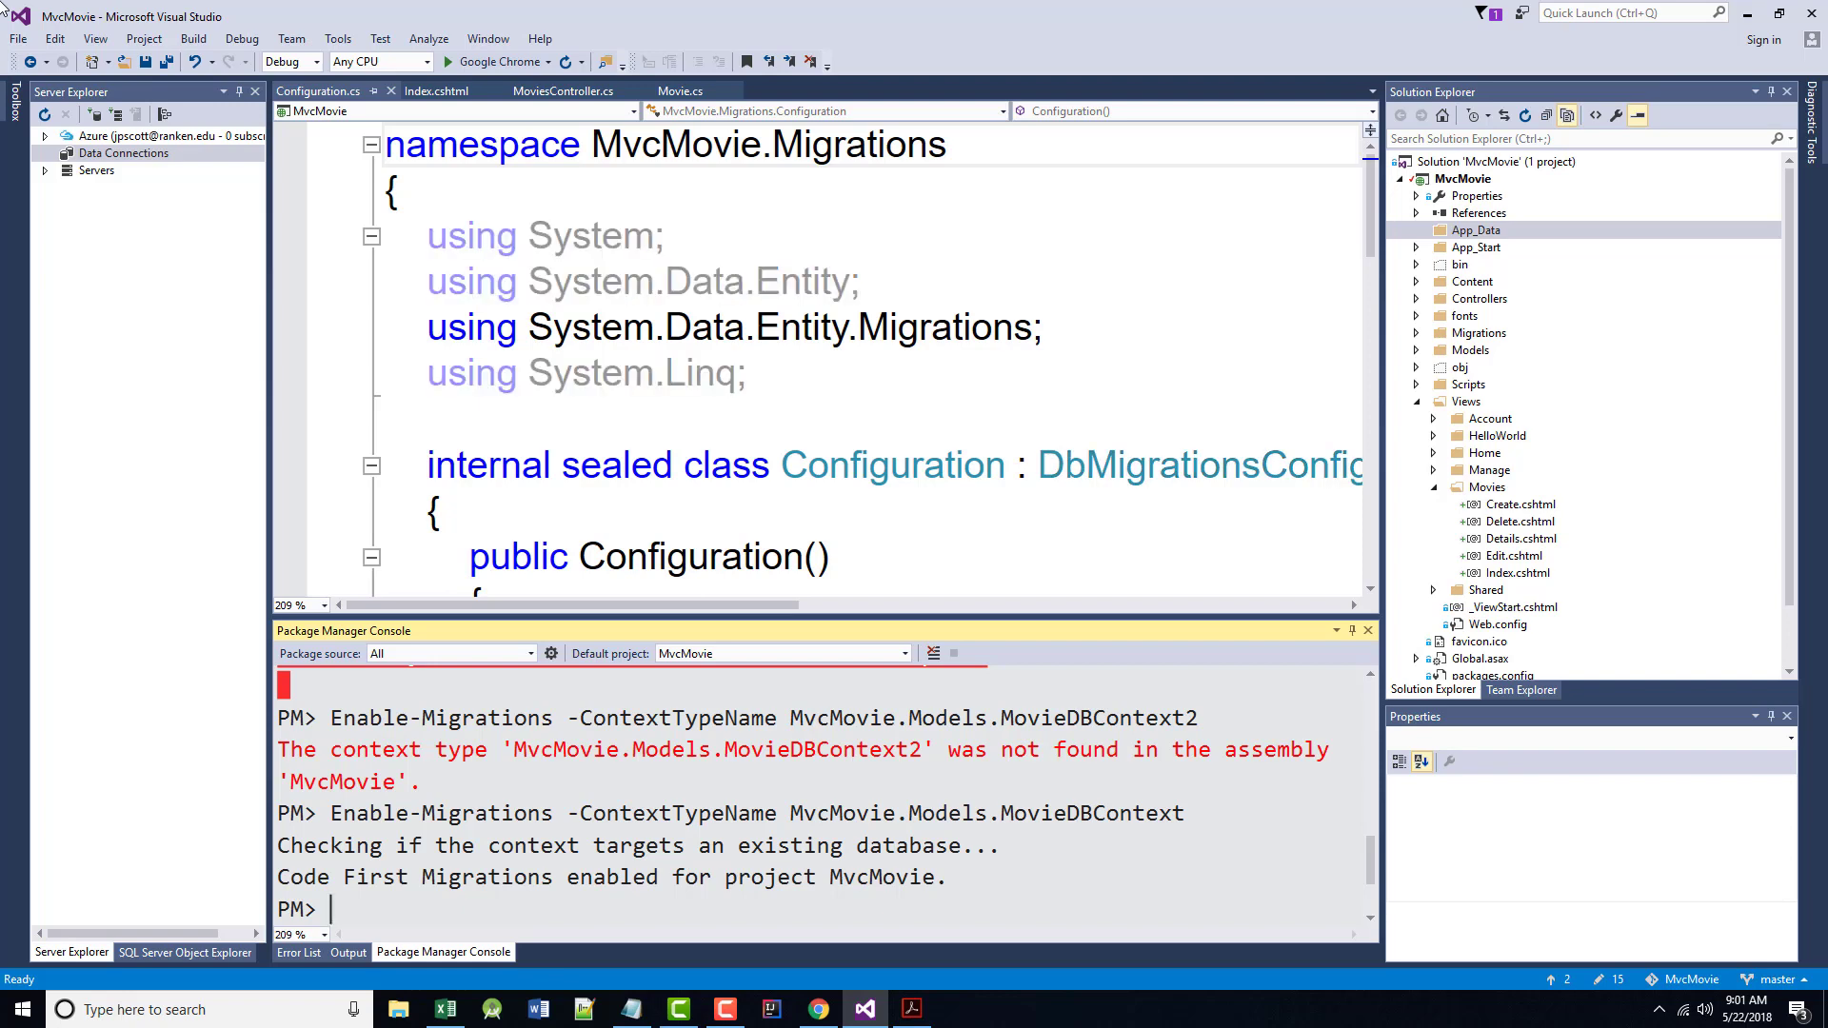
Show Configuration.cs in the new Migrations folder and scroll to its Seed method
left_click(1416, 340)
left_click(1414, 340)
left_click(1240, 349)
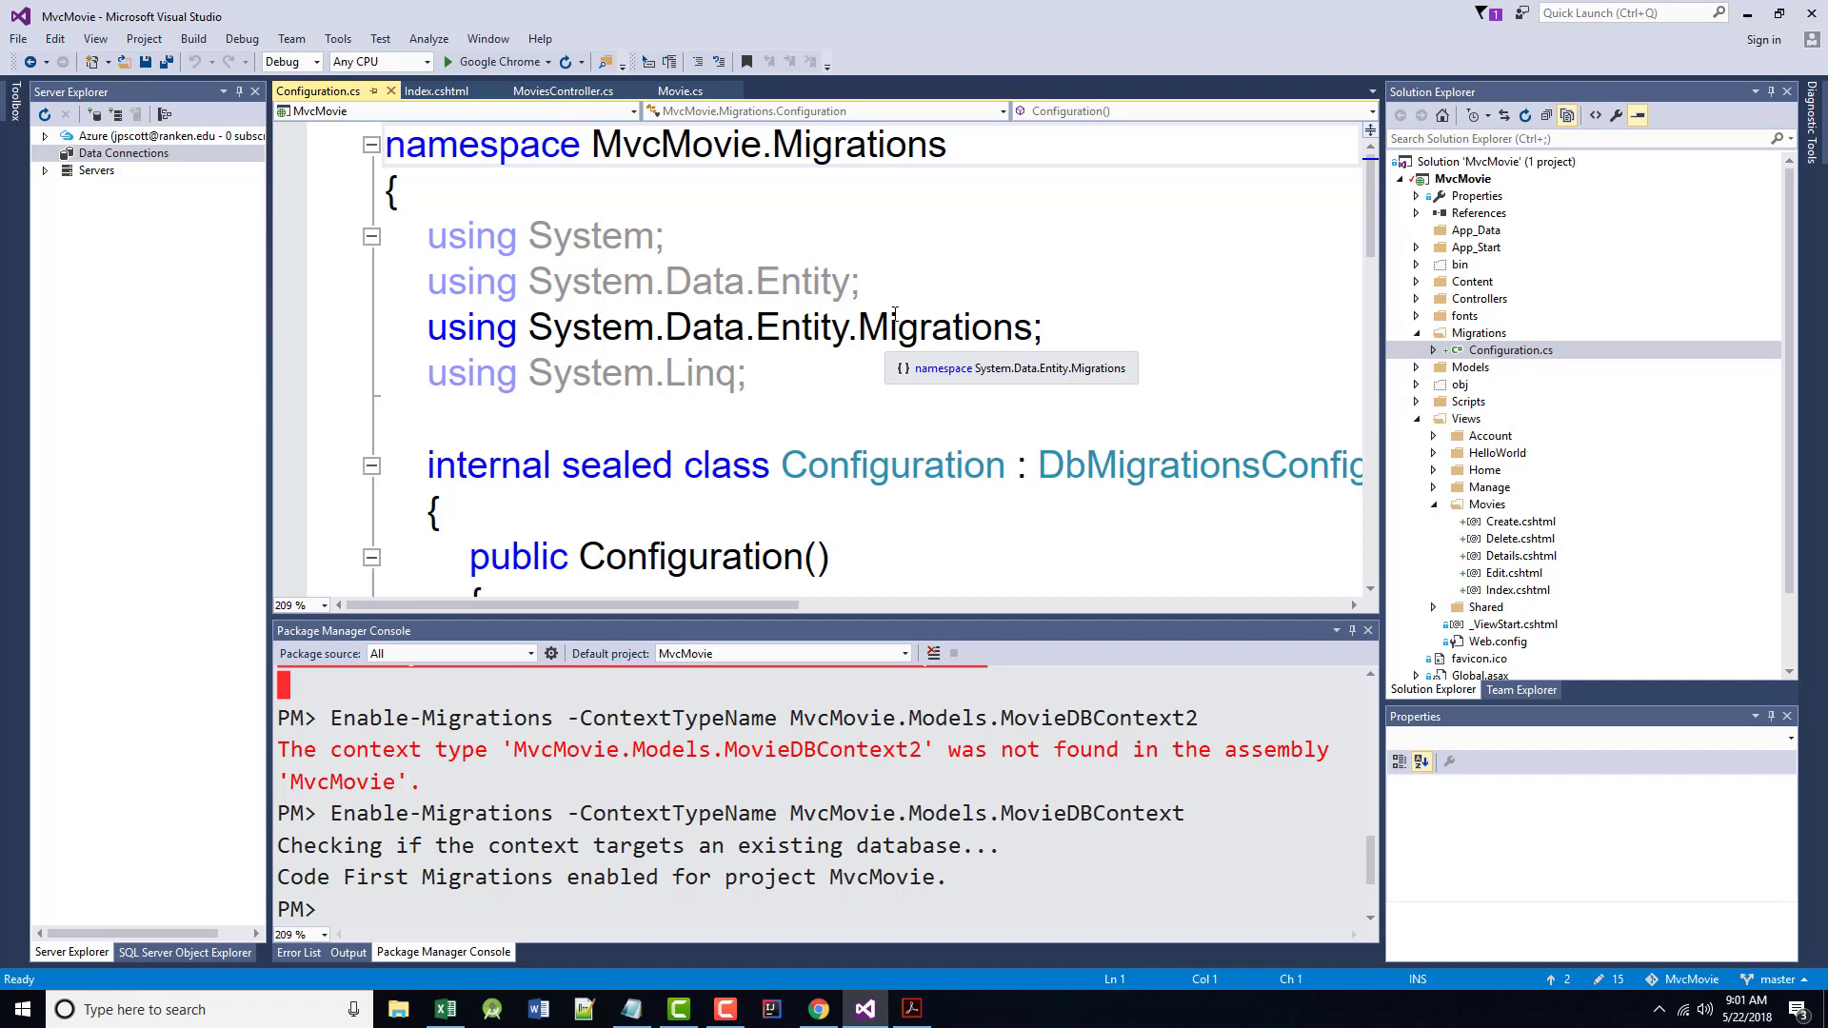
scroll(714, 357, "down", 2)
scroll(644, 358, "down", 4)
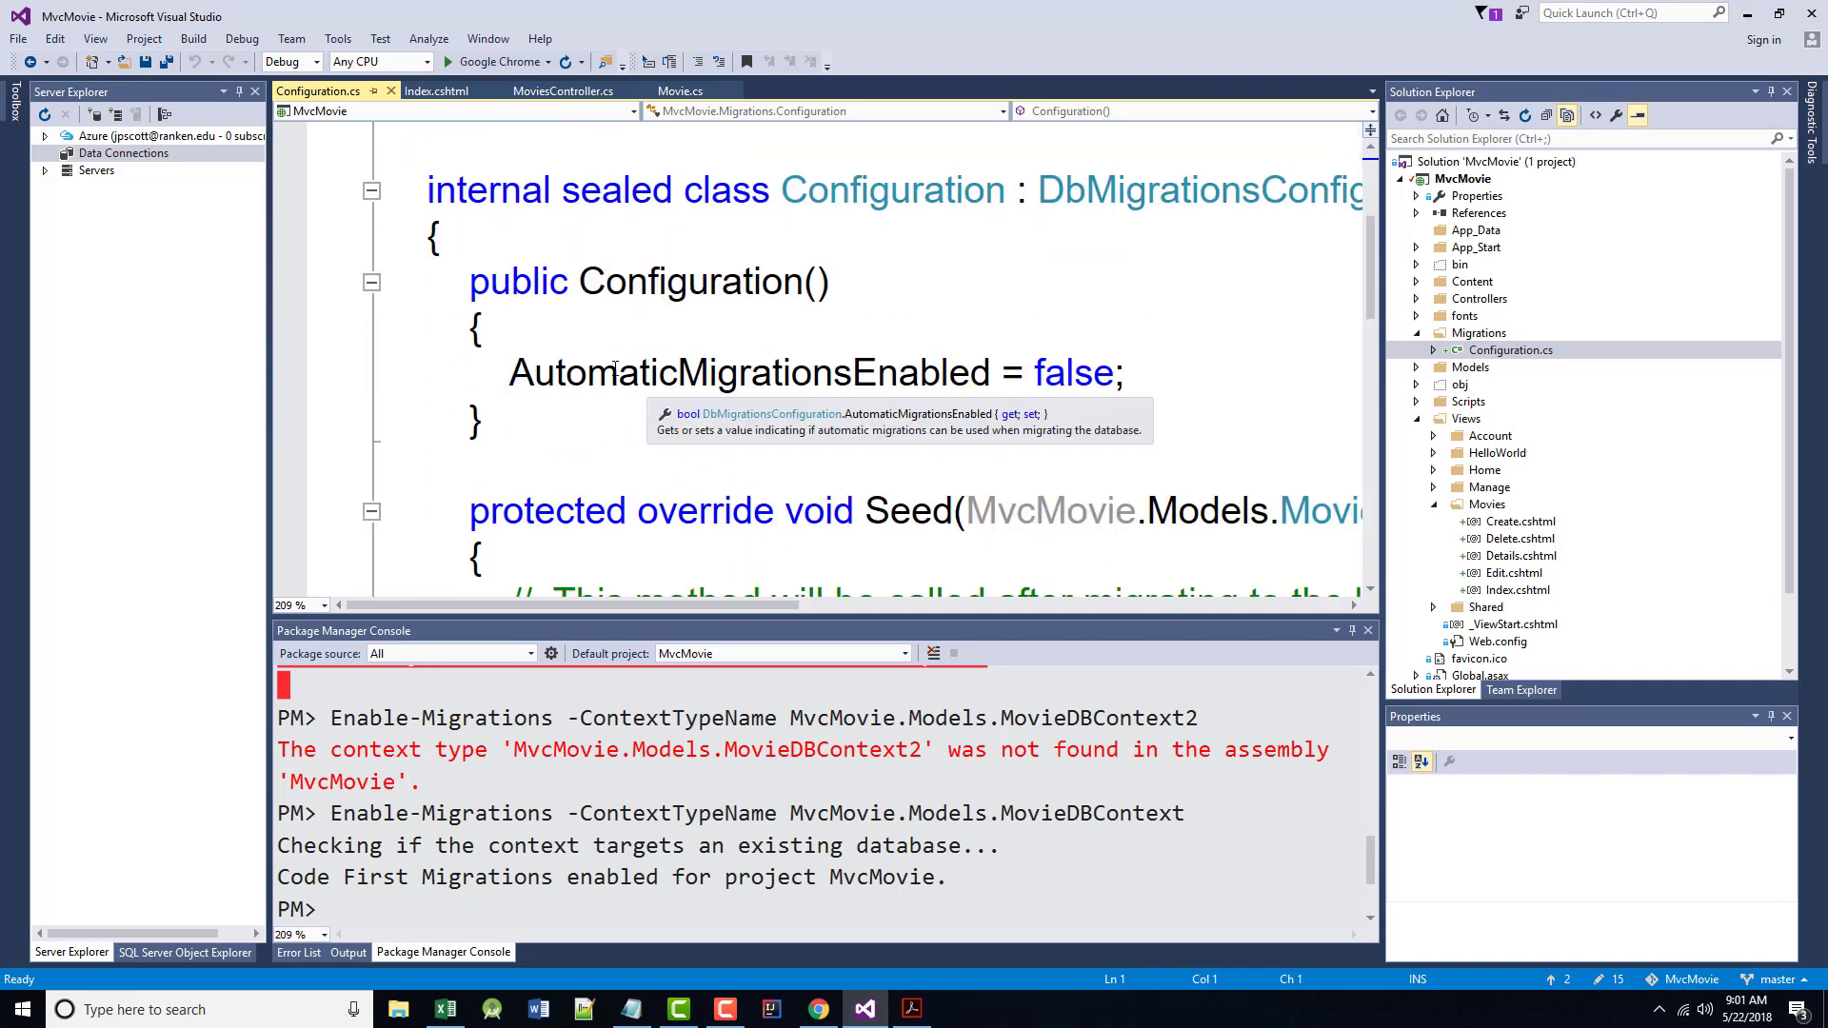
scroll(560, 355, "down", 3)
scroll(560, 354, "down", 3)
scroll(491, 311, "down", 4)
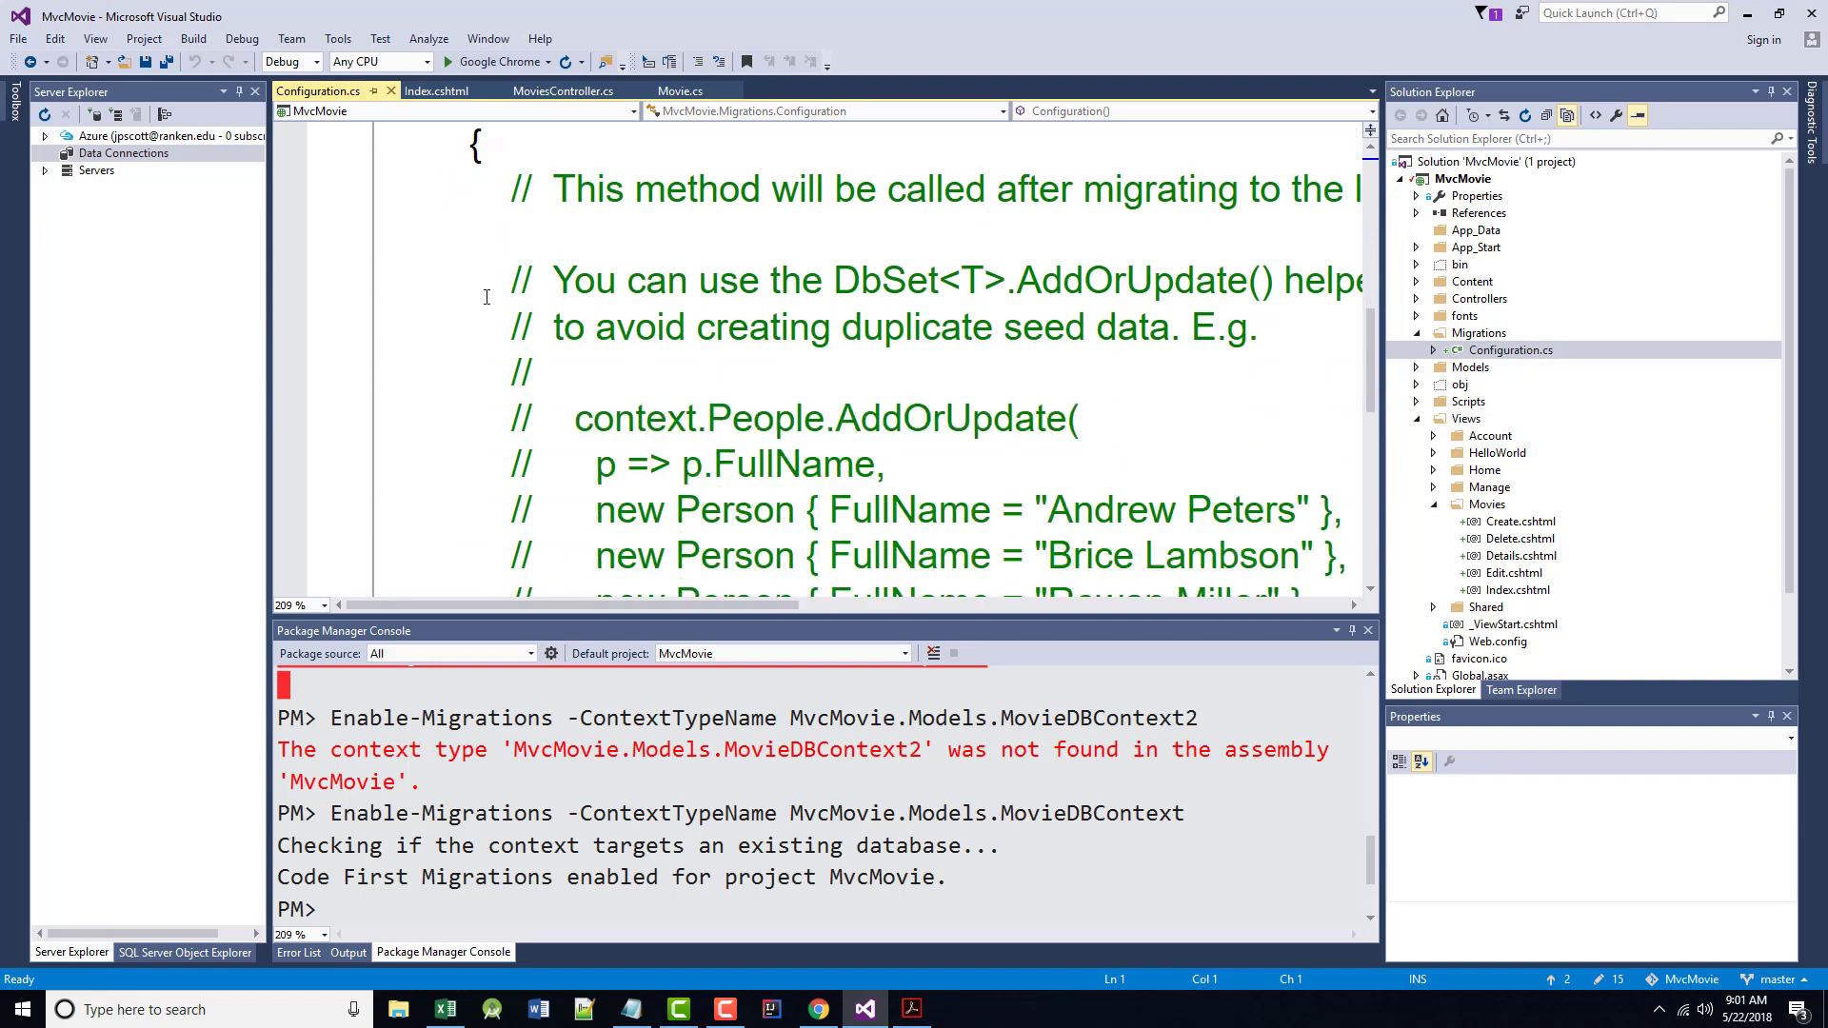
scroll(489, 312, "down", 2)
scroll(490, 313, "up", 3)
scroll(489, 311, "up", 3)
scroll(485, 303, "down", 3)
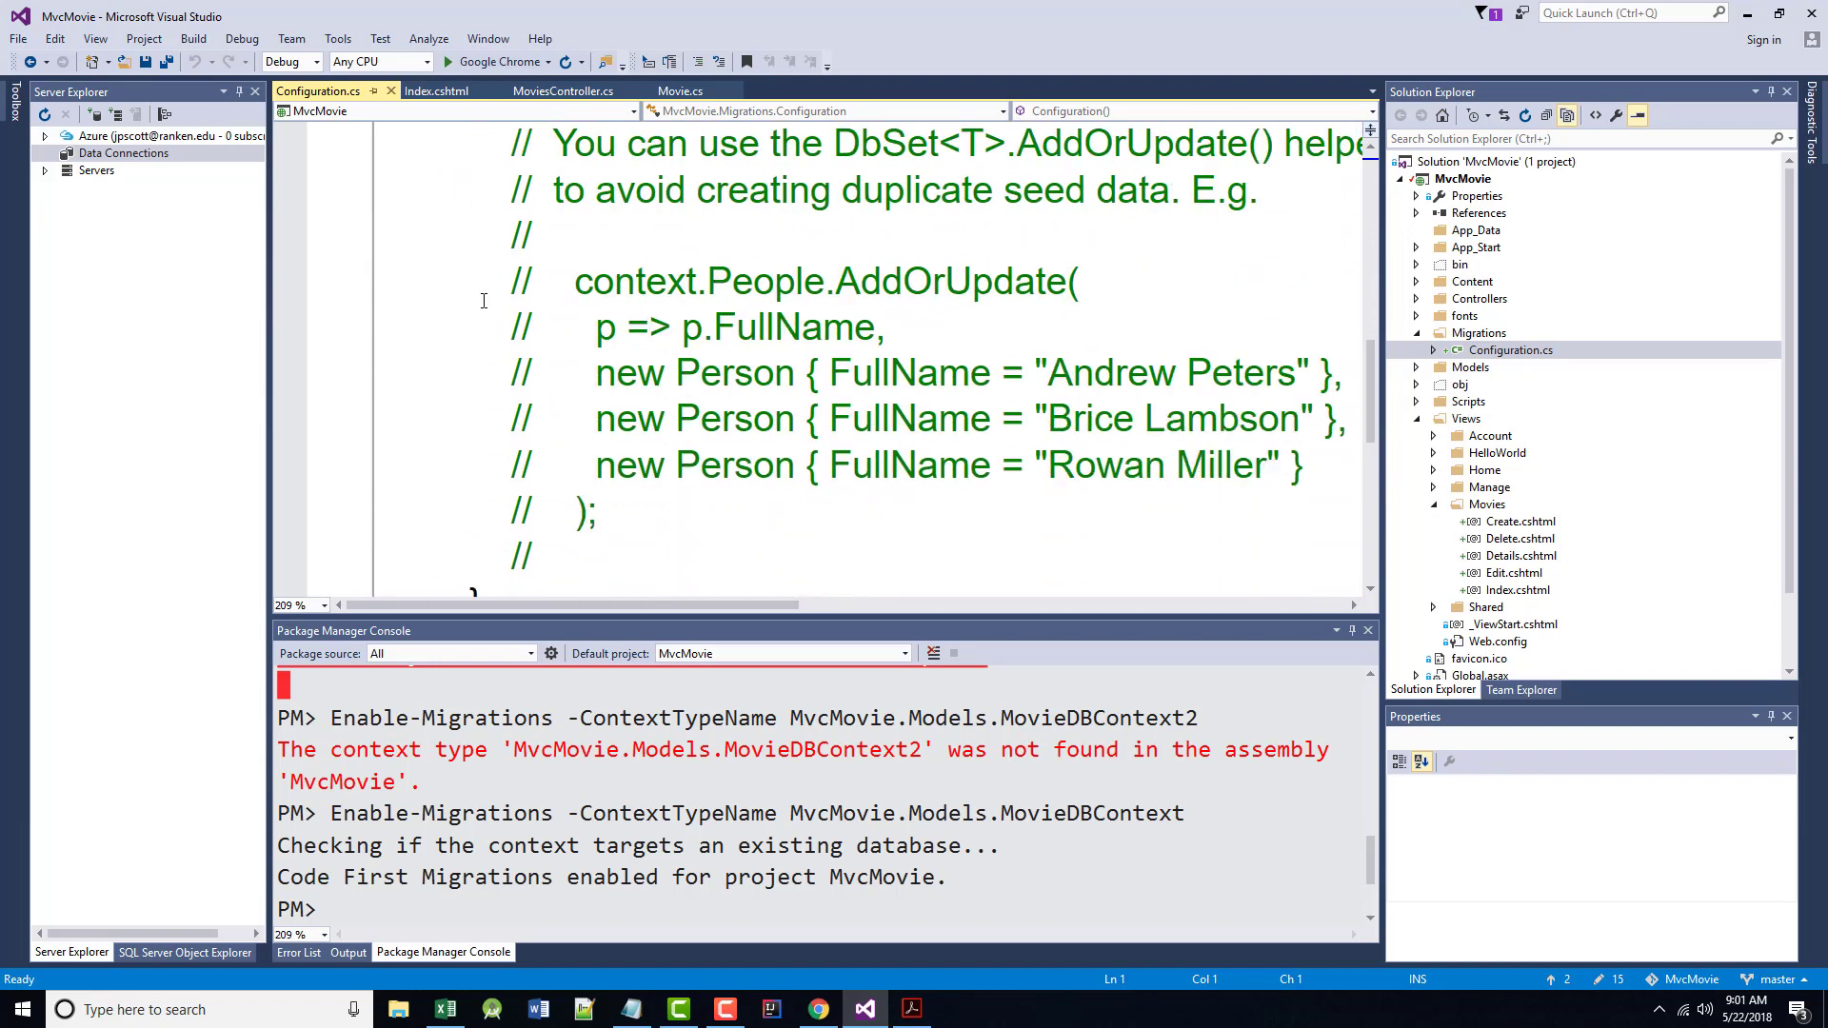
scroll(484, 301, "down", 2)
scroll(483, 300, "up", 3)
scroll(483, 300, "up", 3)
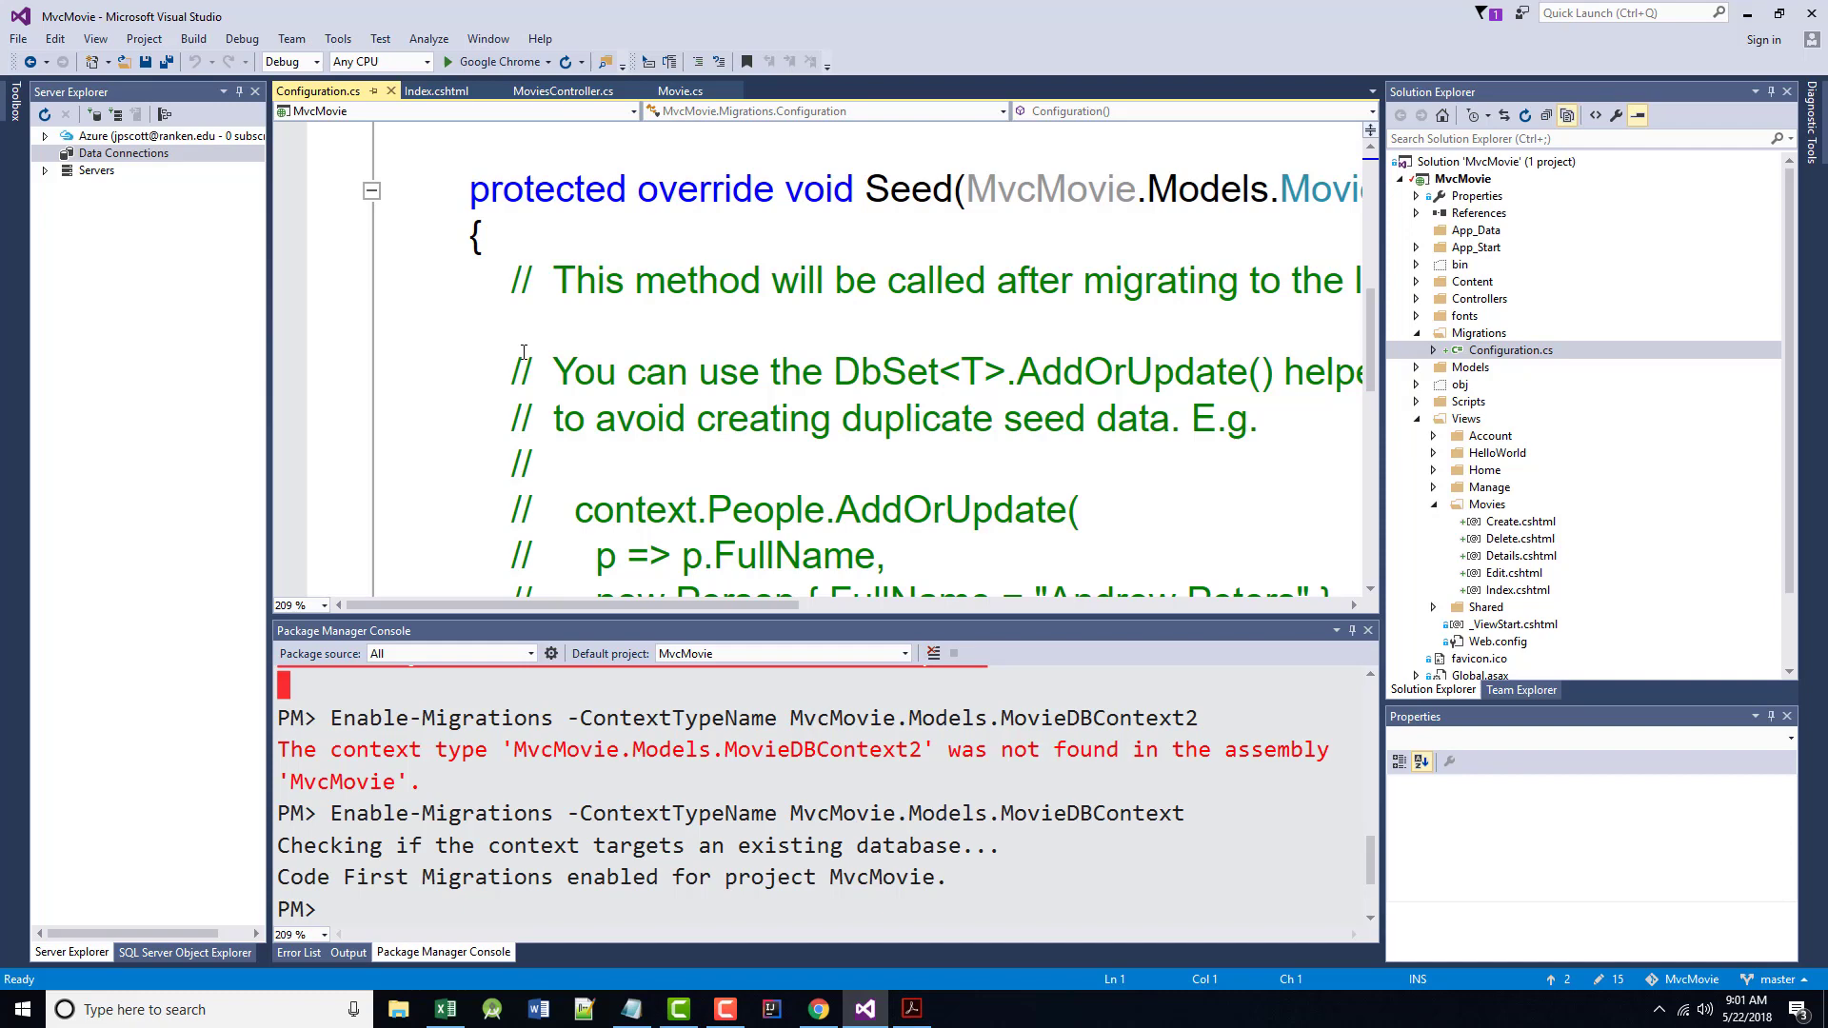
mouse_move(515, 368)
left_mouse_down()
mouse_move(587, 511)
mouse_move(536, 558)
left_mouse_up()
scroll(562, 399, "up", 6)
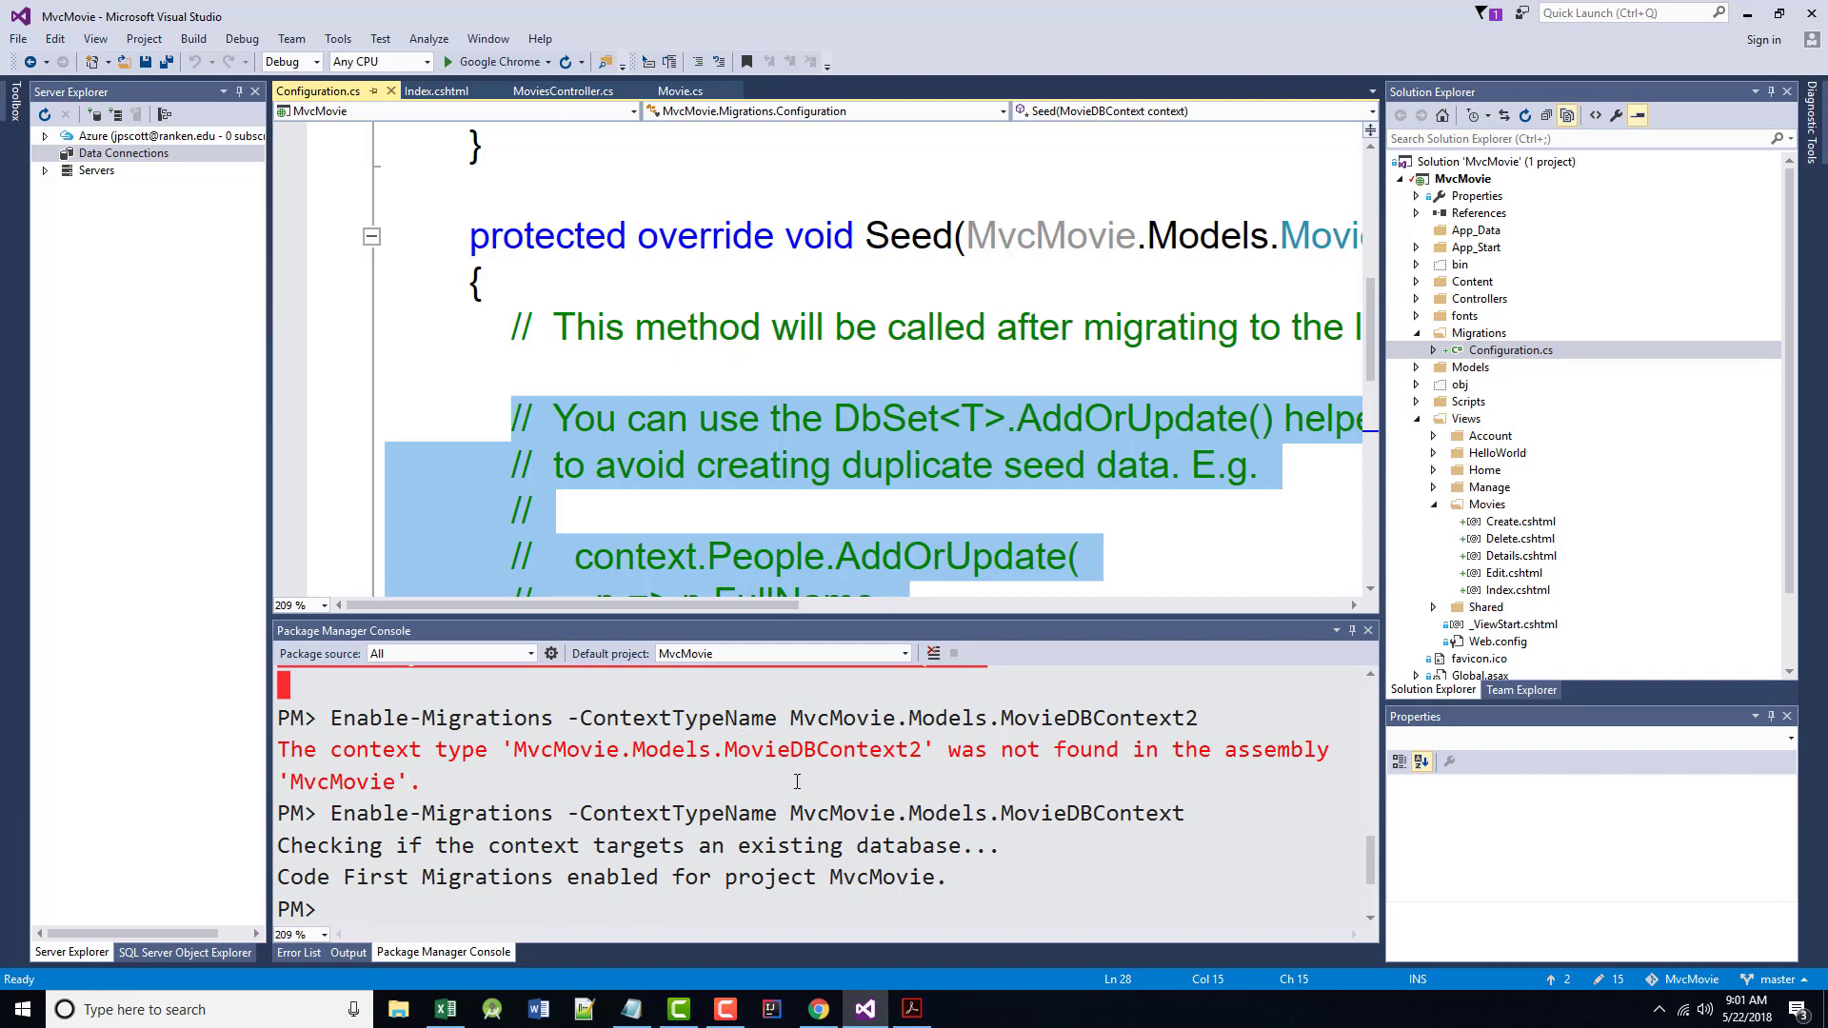
Remove the commented AddOrUpdate sample from the Seed method, leaving an indented empty line
key("Delete")
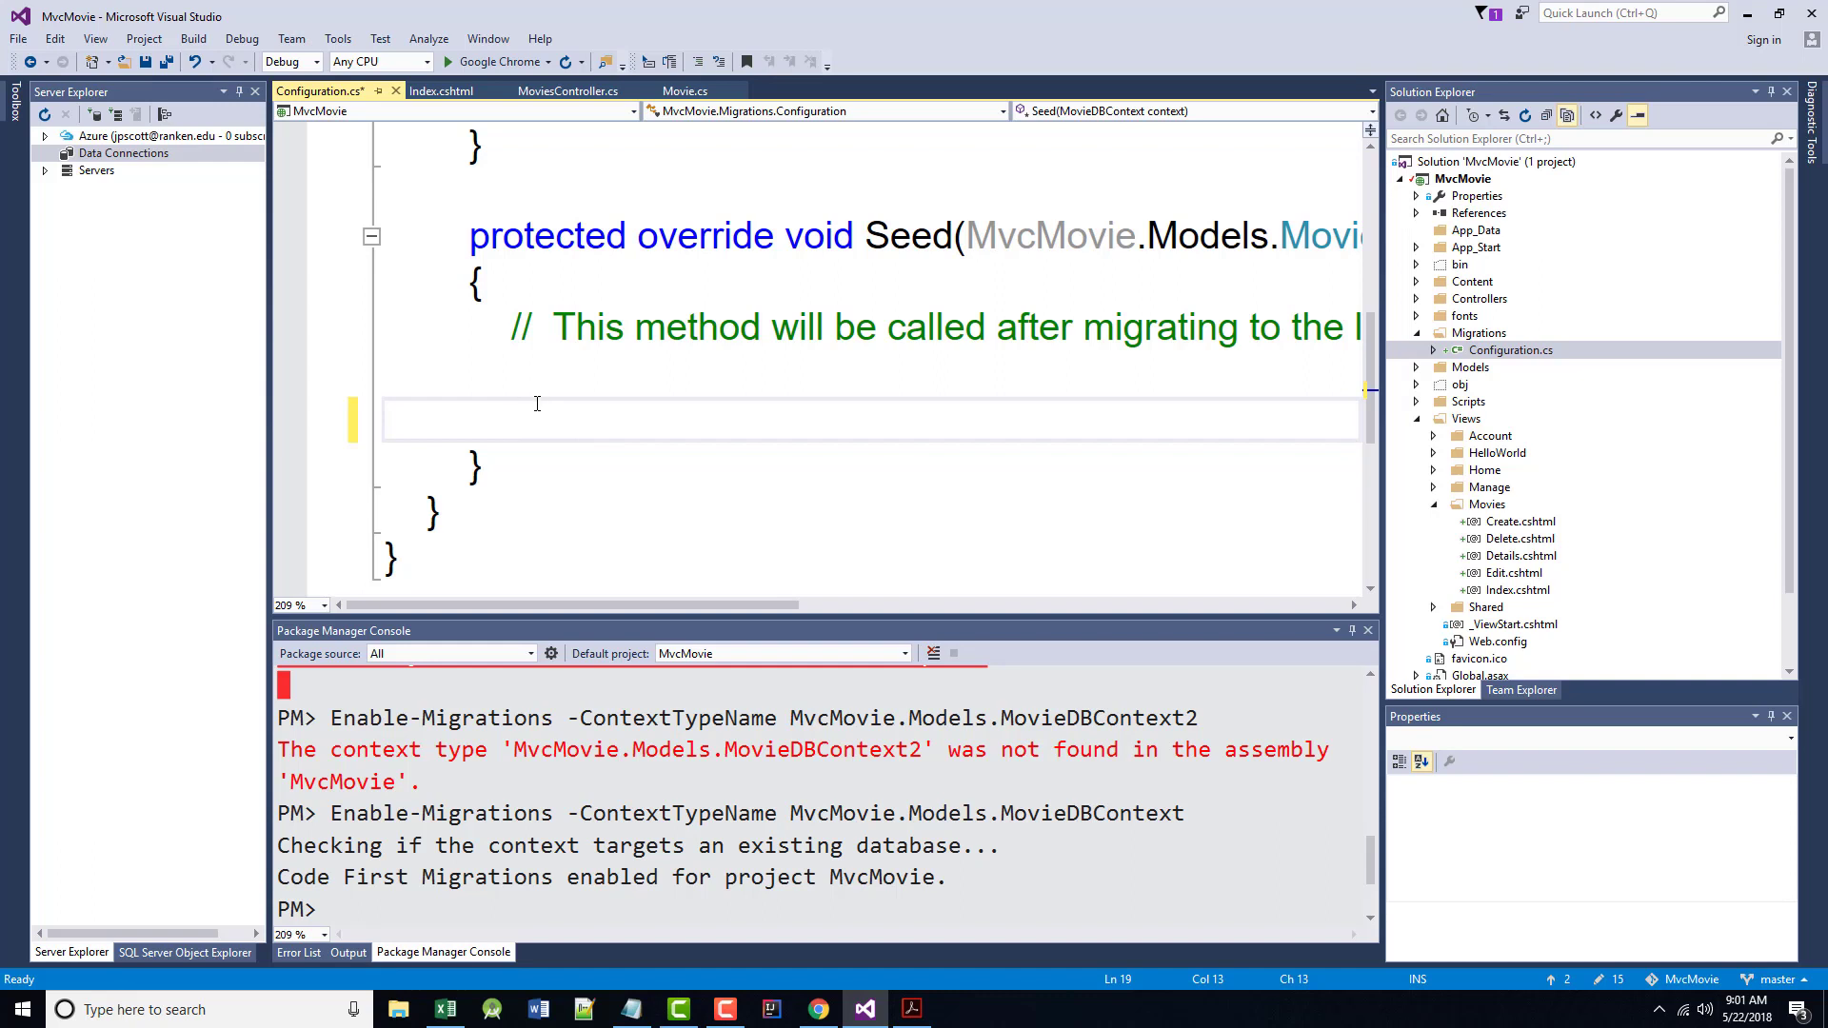
key("BackSpace")
key("BackSpace")
key("BackSpace")
key("BackSpace")
key("BackSpace")
key("BackSpace")
key("BackSpace")
key("BackSpace")
key("BackSpace")
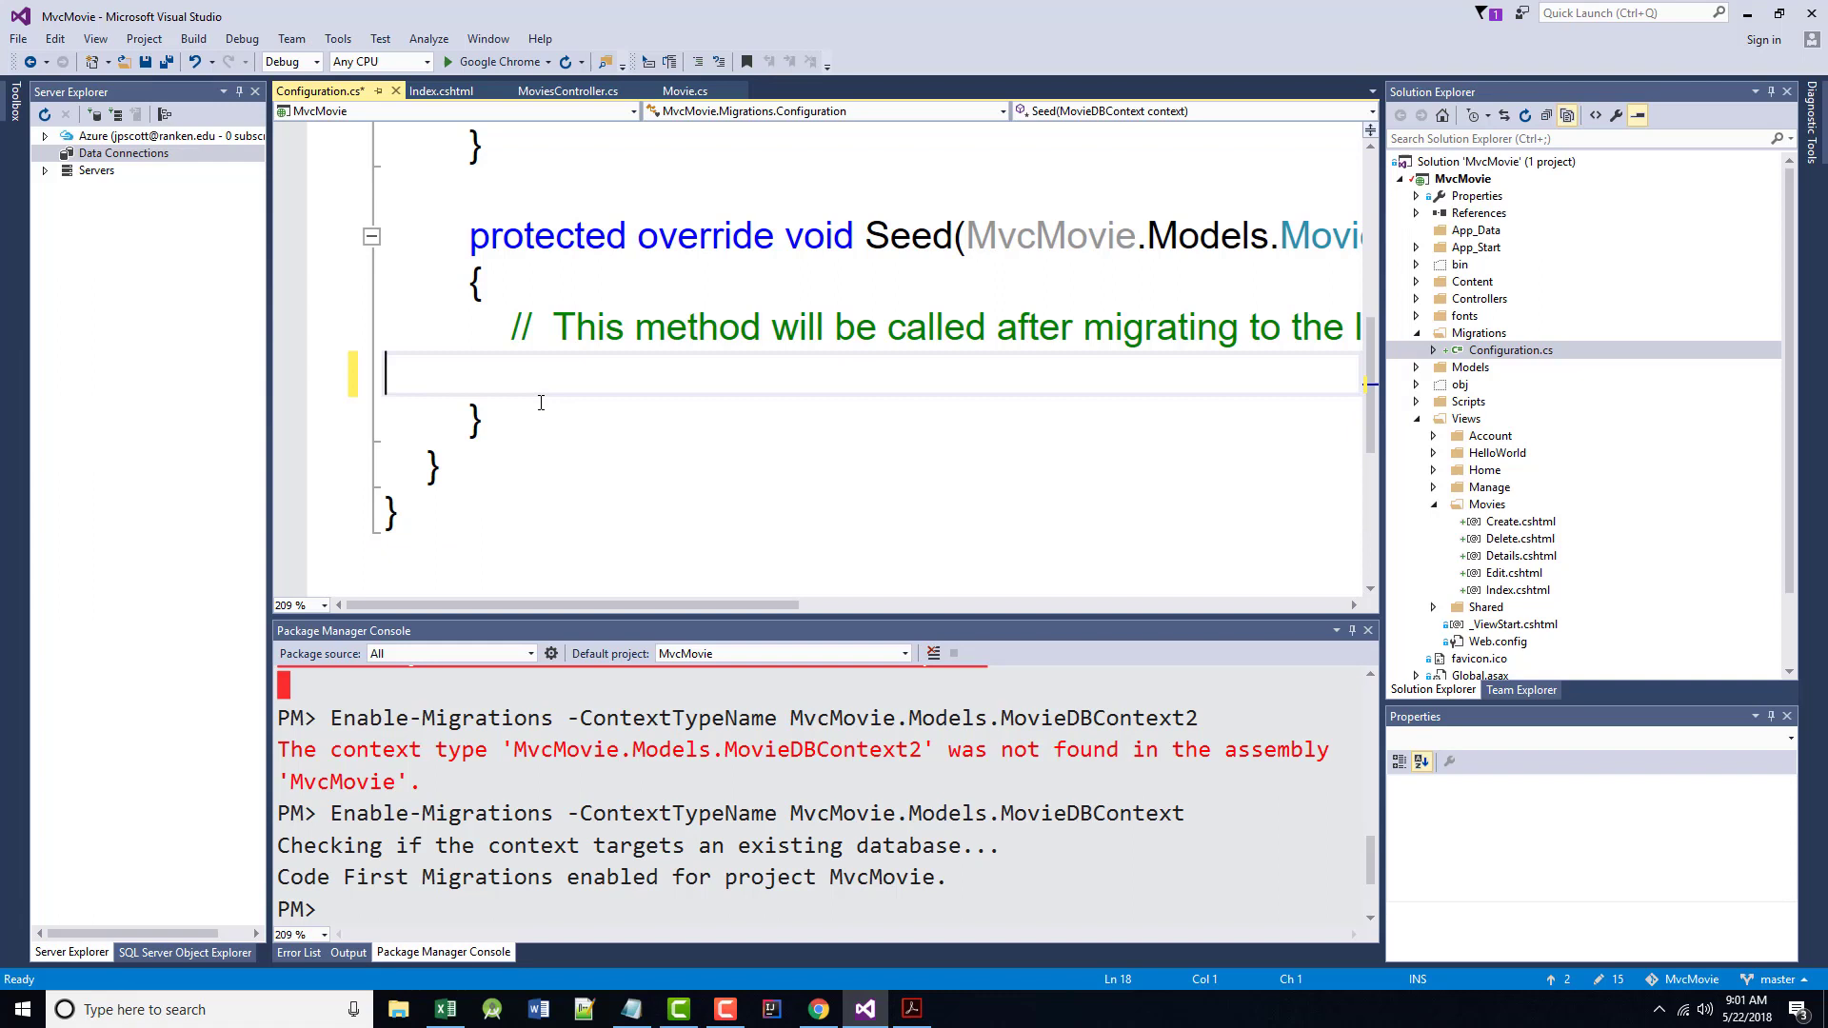
key("Tab")
Copy the tutorial's AddOrUpdate movie seed code from the Microsoft Docs page
left_click(818, 1011)
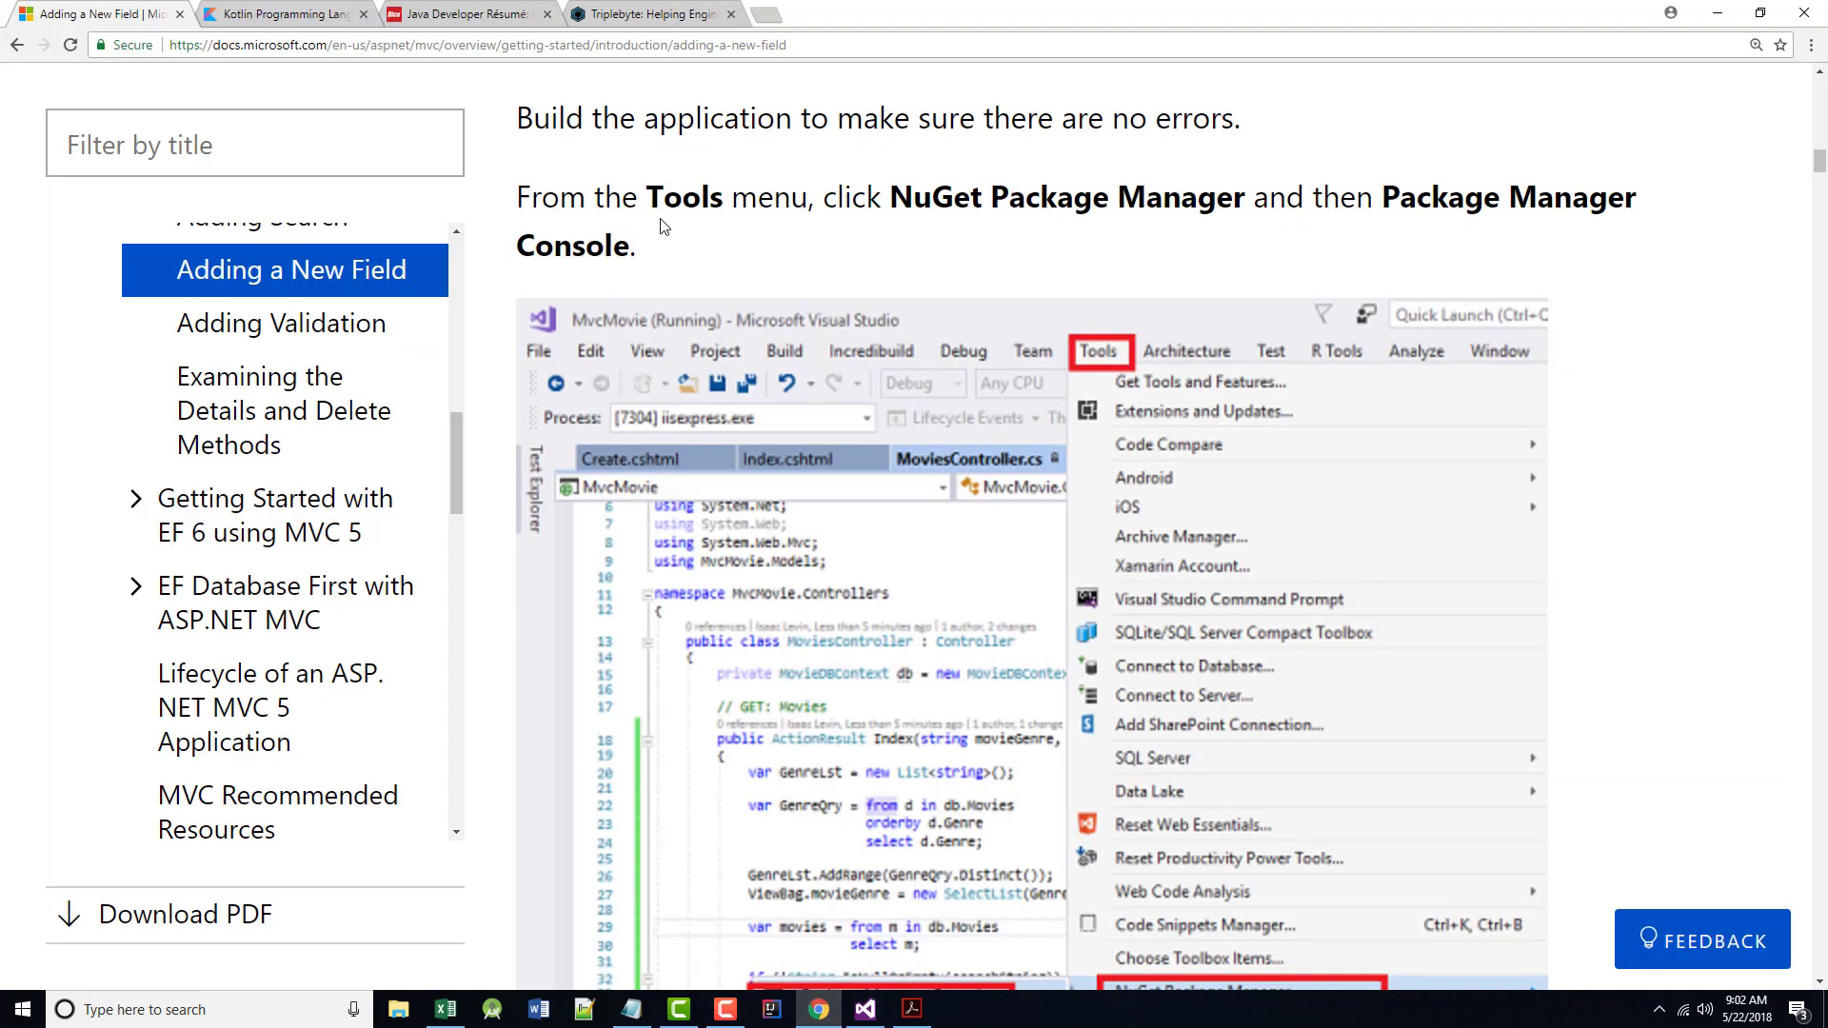
scroll(633, 338, "down", 1)
scroll(633, 337, "down", 3)
scroll(614, 337, "down", 3)
scroll(585, 334, "down", 3)
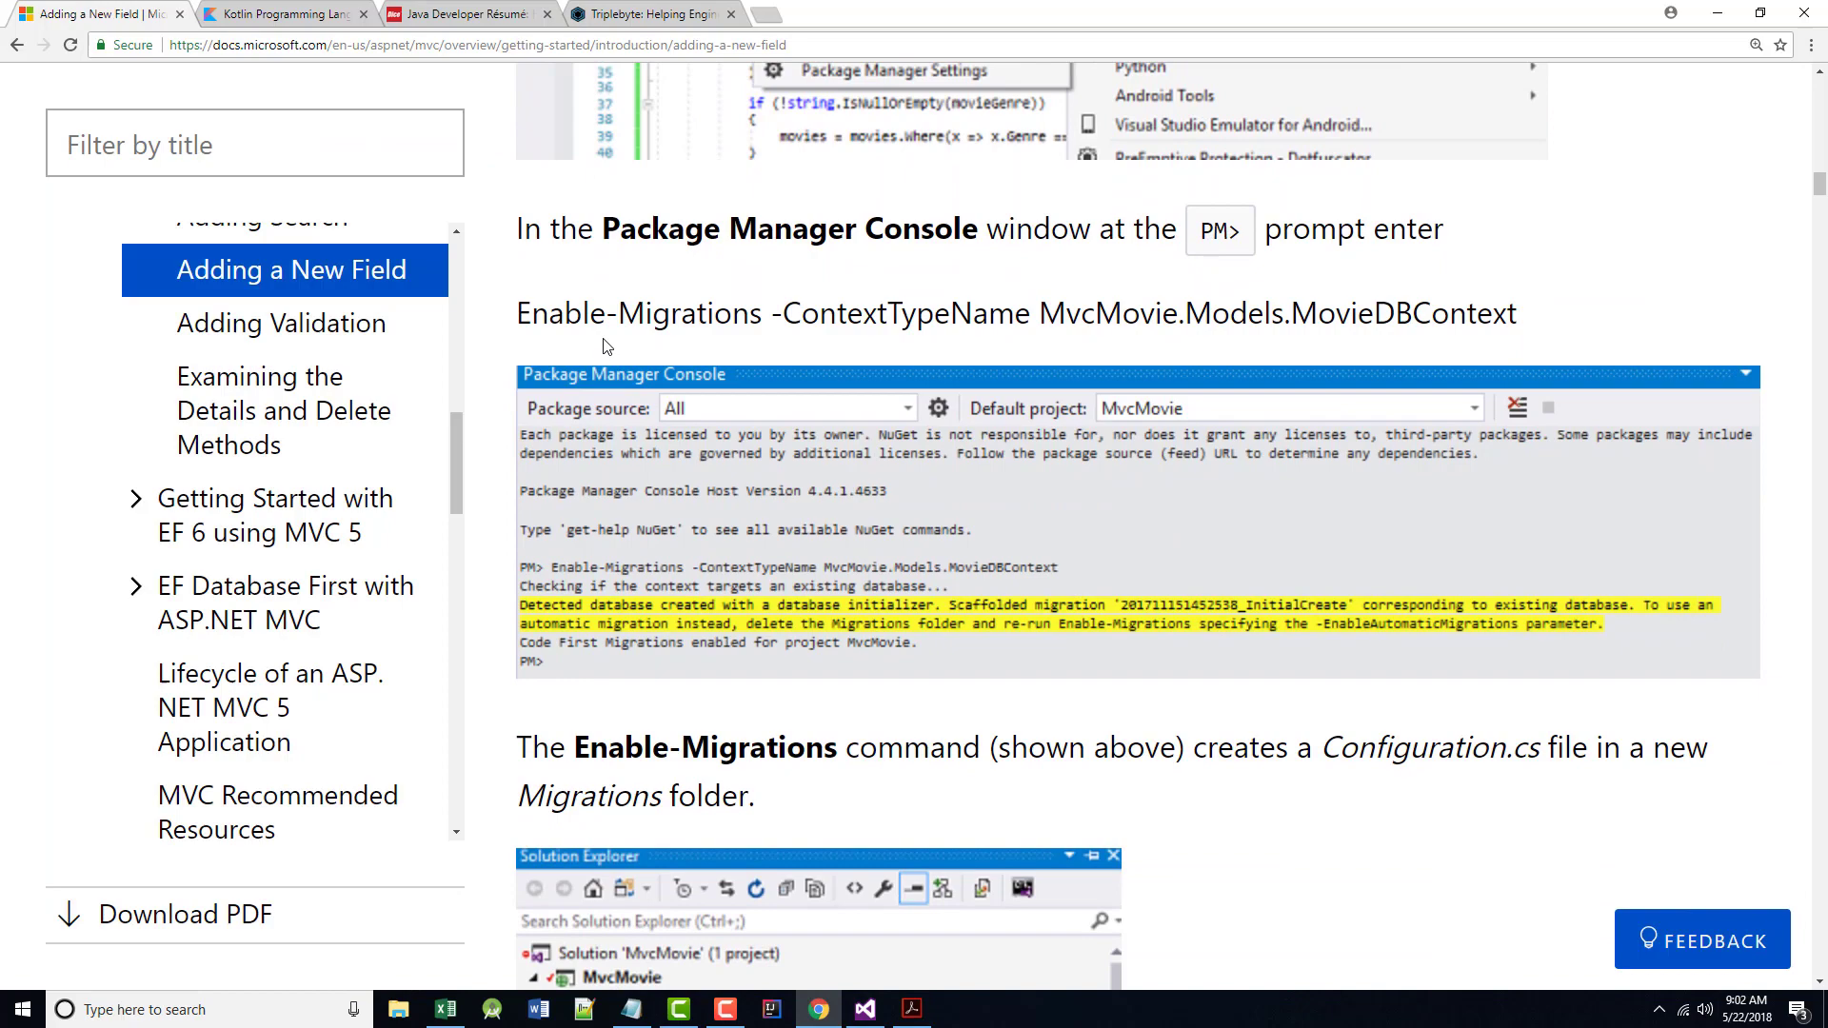
scroll(567, 334, "down", 3)
scroll(566, 333, "down", 3)
scroll(561, 310, "down", 3)
scroll(558, 307, "down", 3)
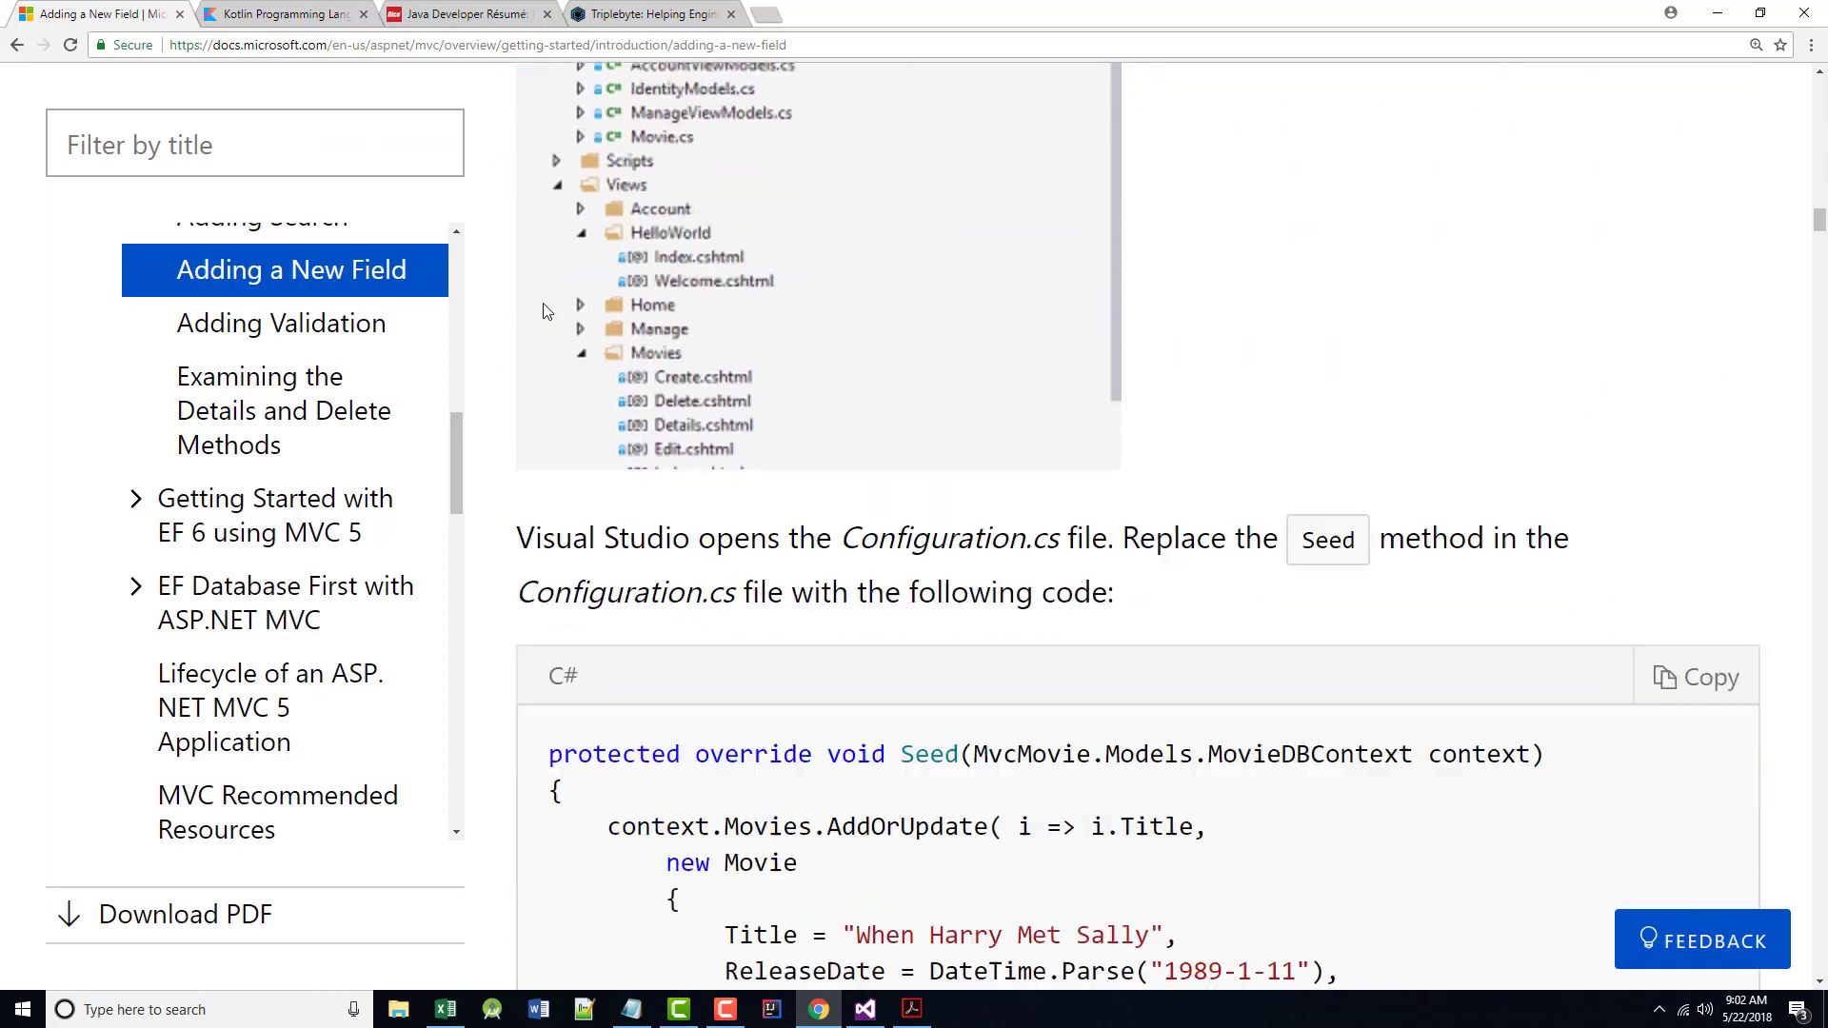
scroll(549, 307, "down", 3)
scroll(549, 308, "down", 3)
scroll(550, 286, "down", 2)
scroll(571, 243, "down", 2)
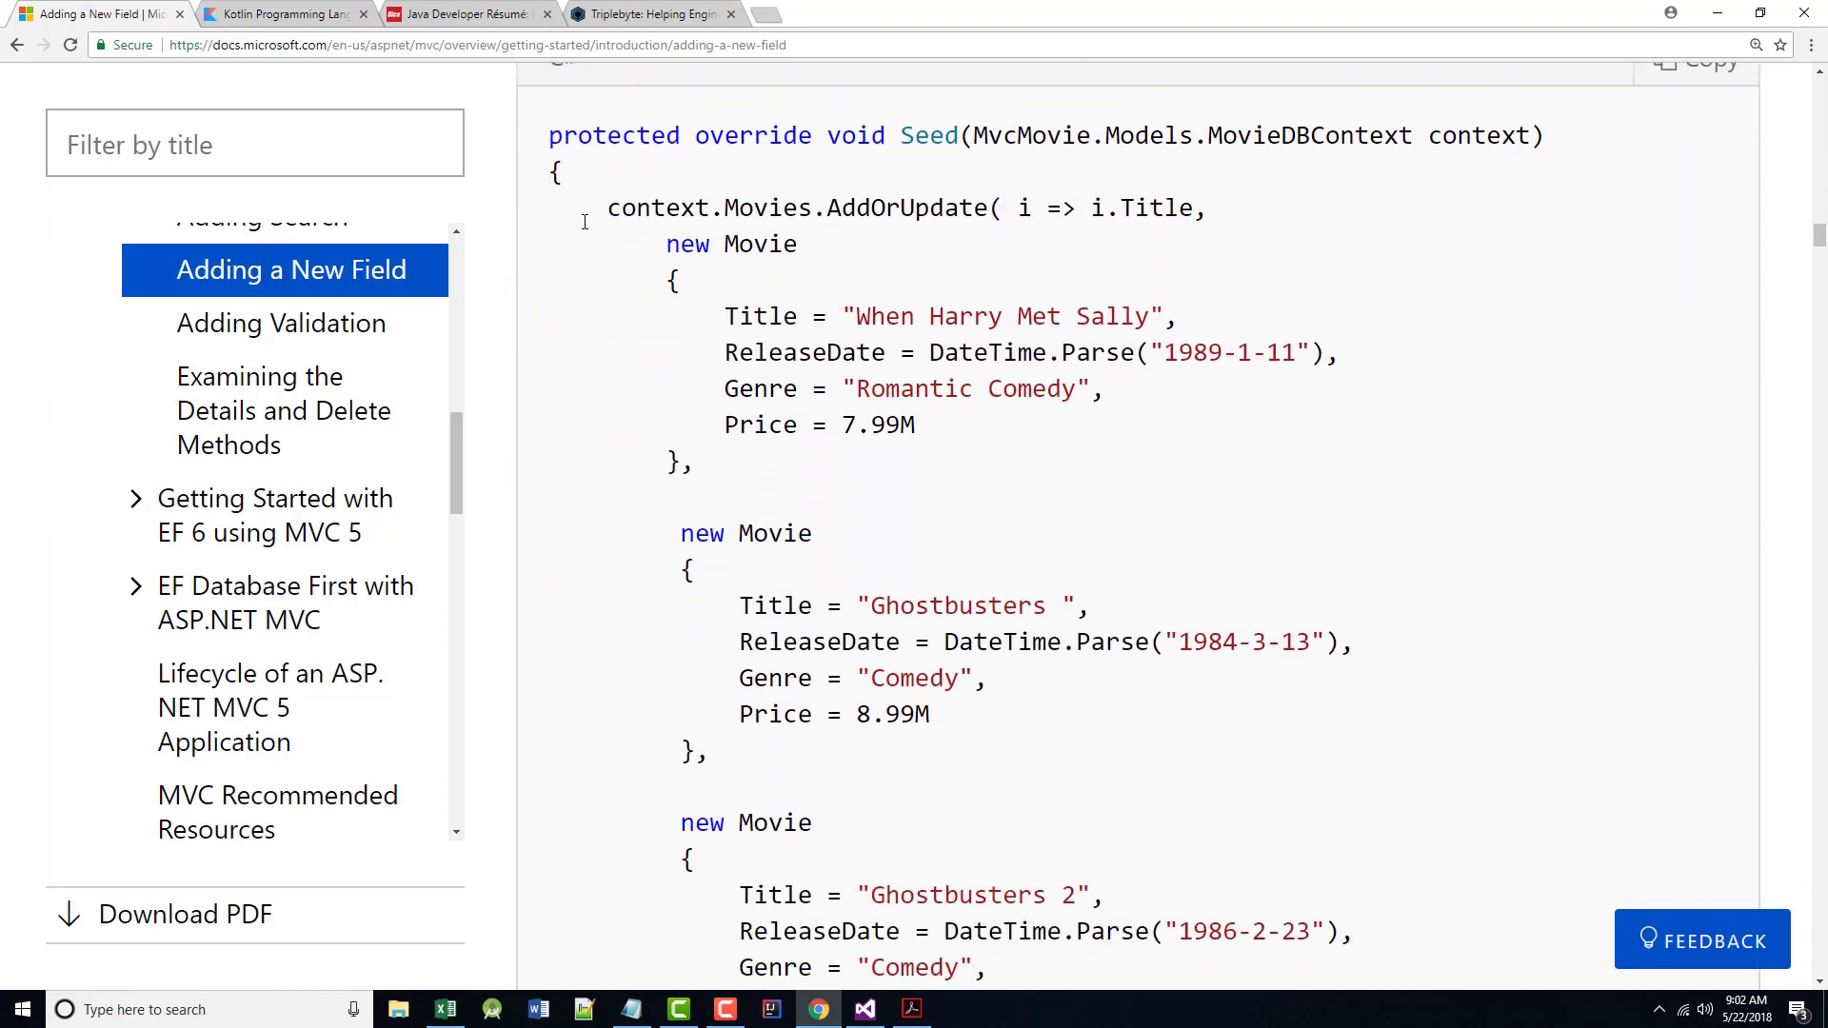
left_click_drag(608, 211, 799, 822)
scroll(802, 714, "down", 2)
scroll(800, 808, "down", 2)
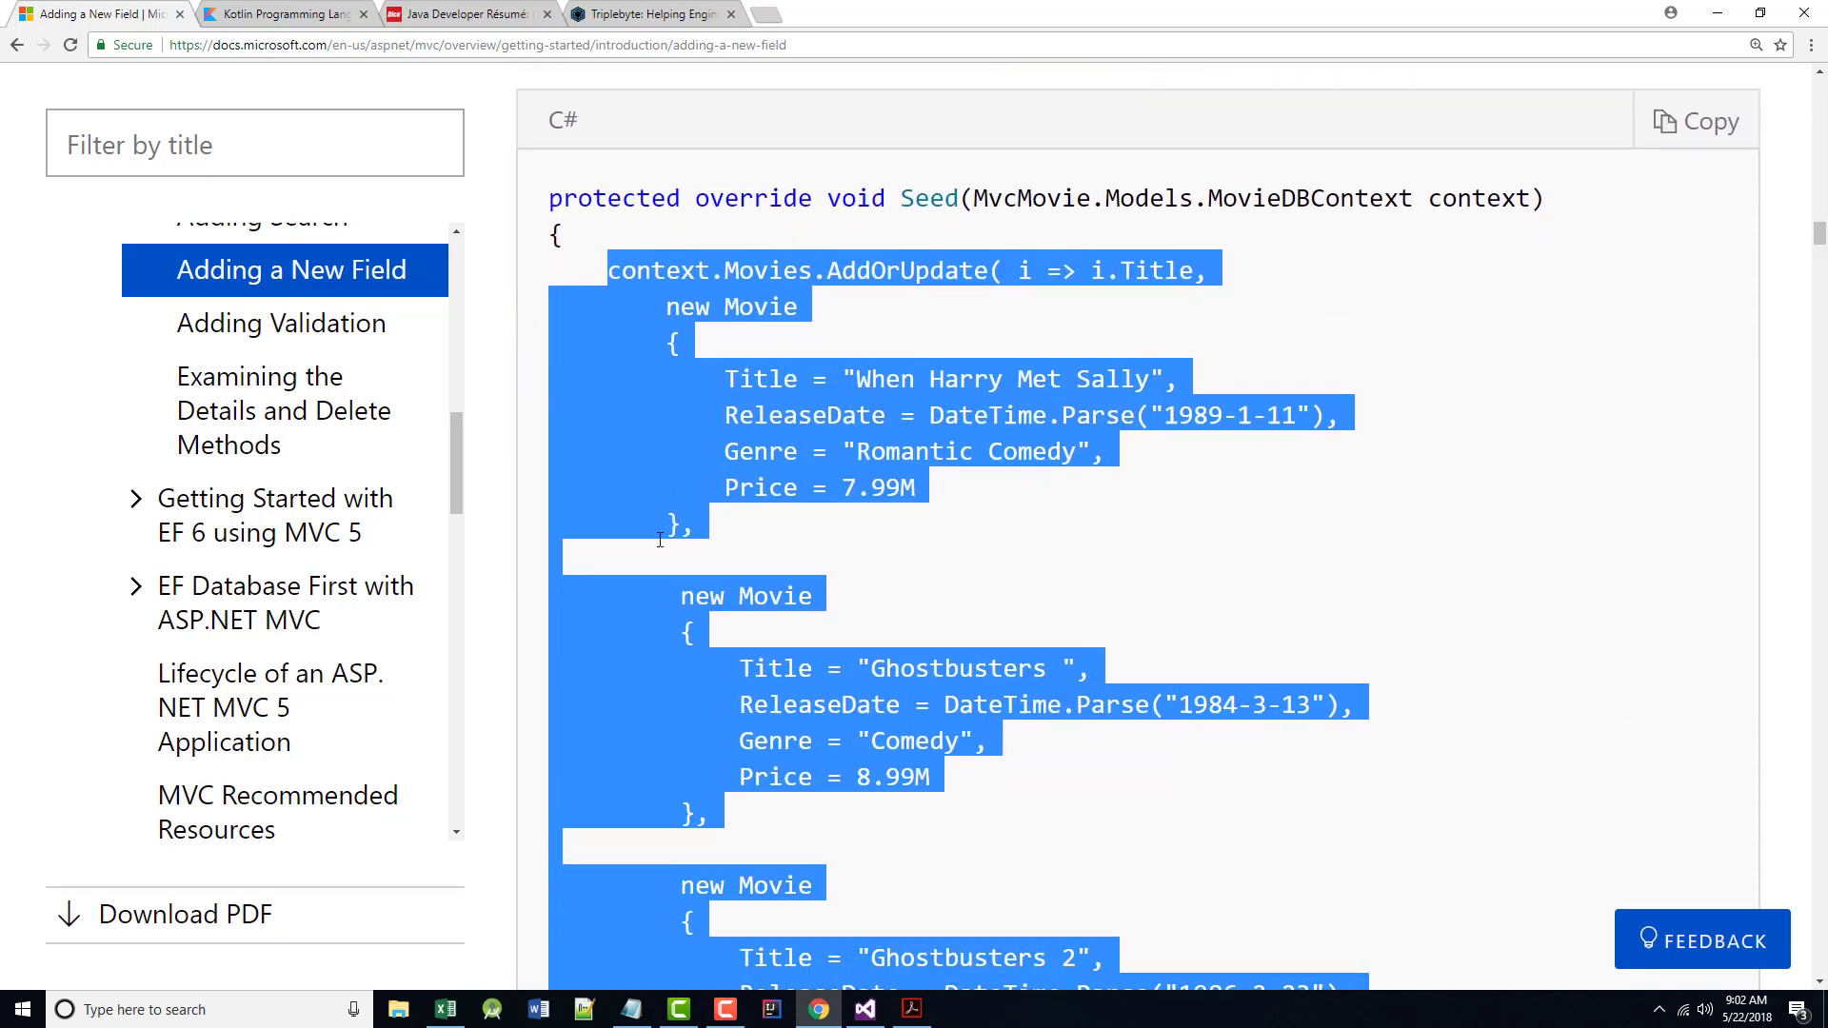
left_click(863, 1009)
Paste the movie entries (When Harry Met Sally through Rio Bravo) into Seed and check Quick Actions for the unresolved Movie type
key("ctrl+v")
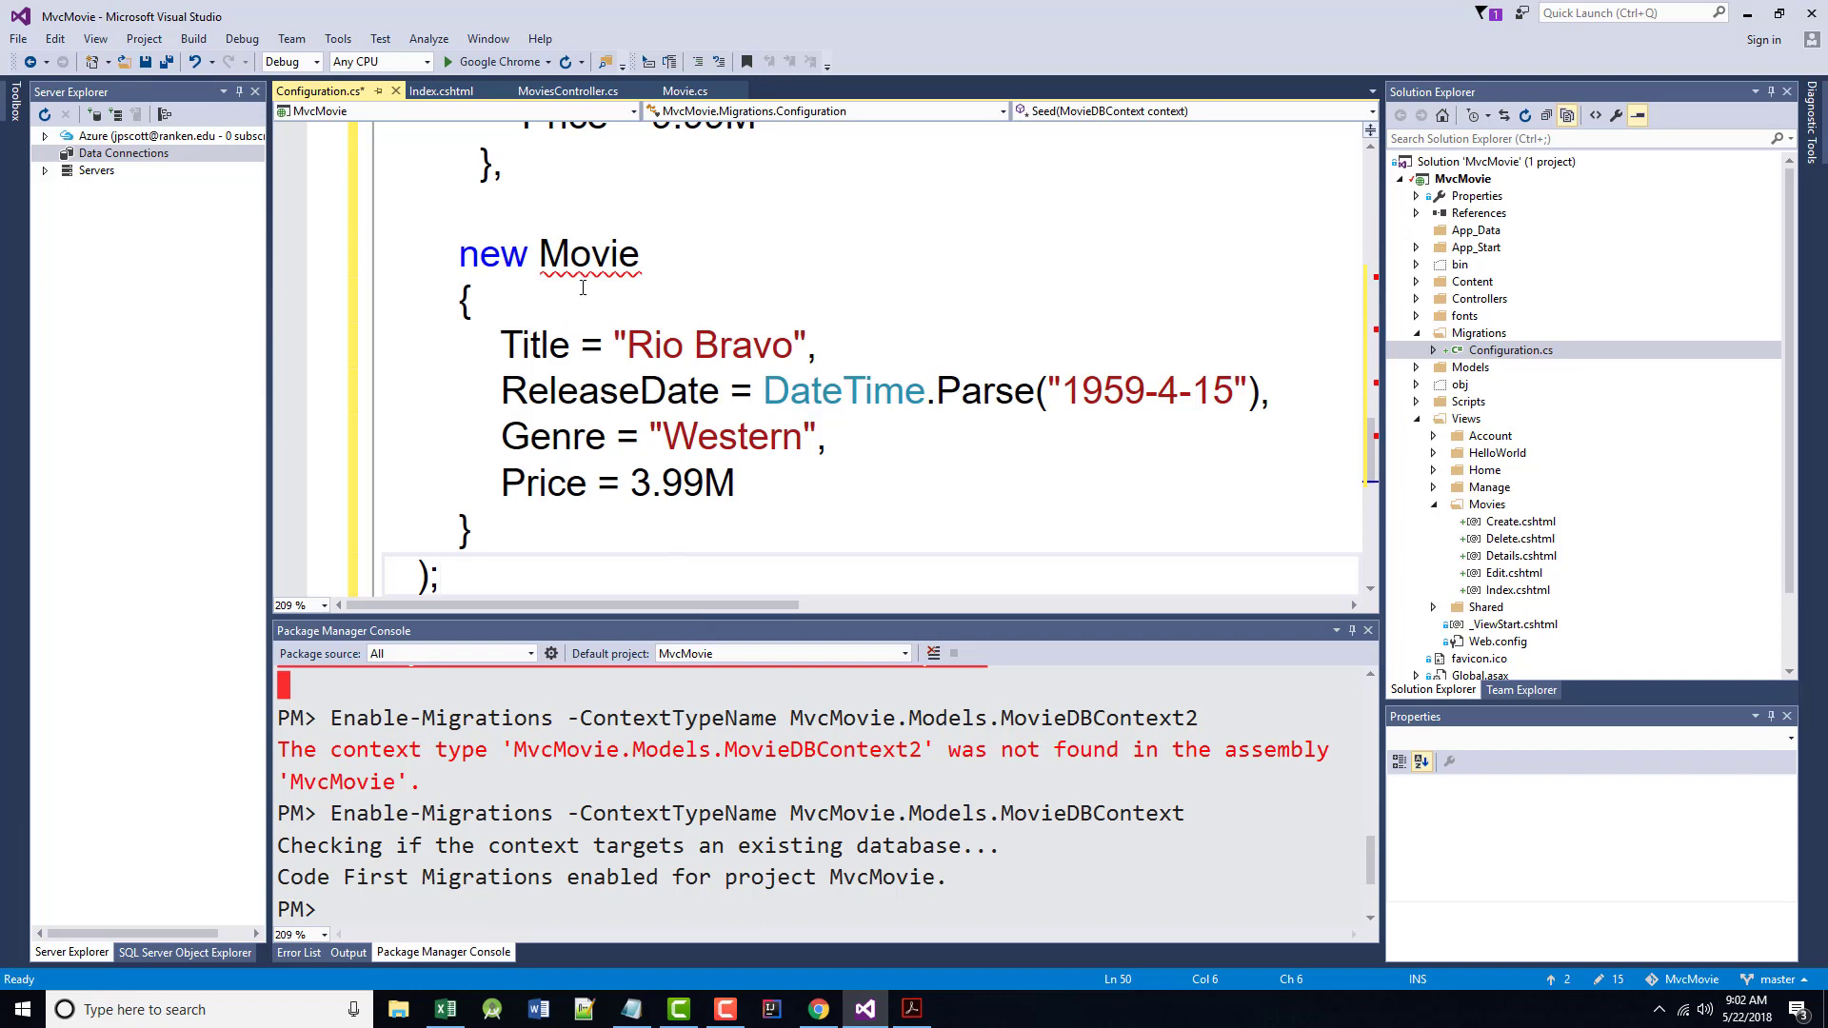
mouse_move(589, 254)
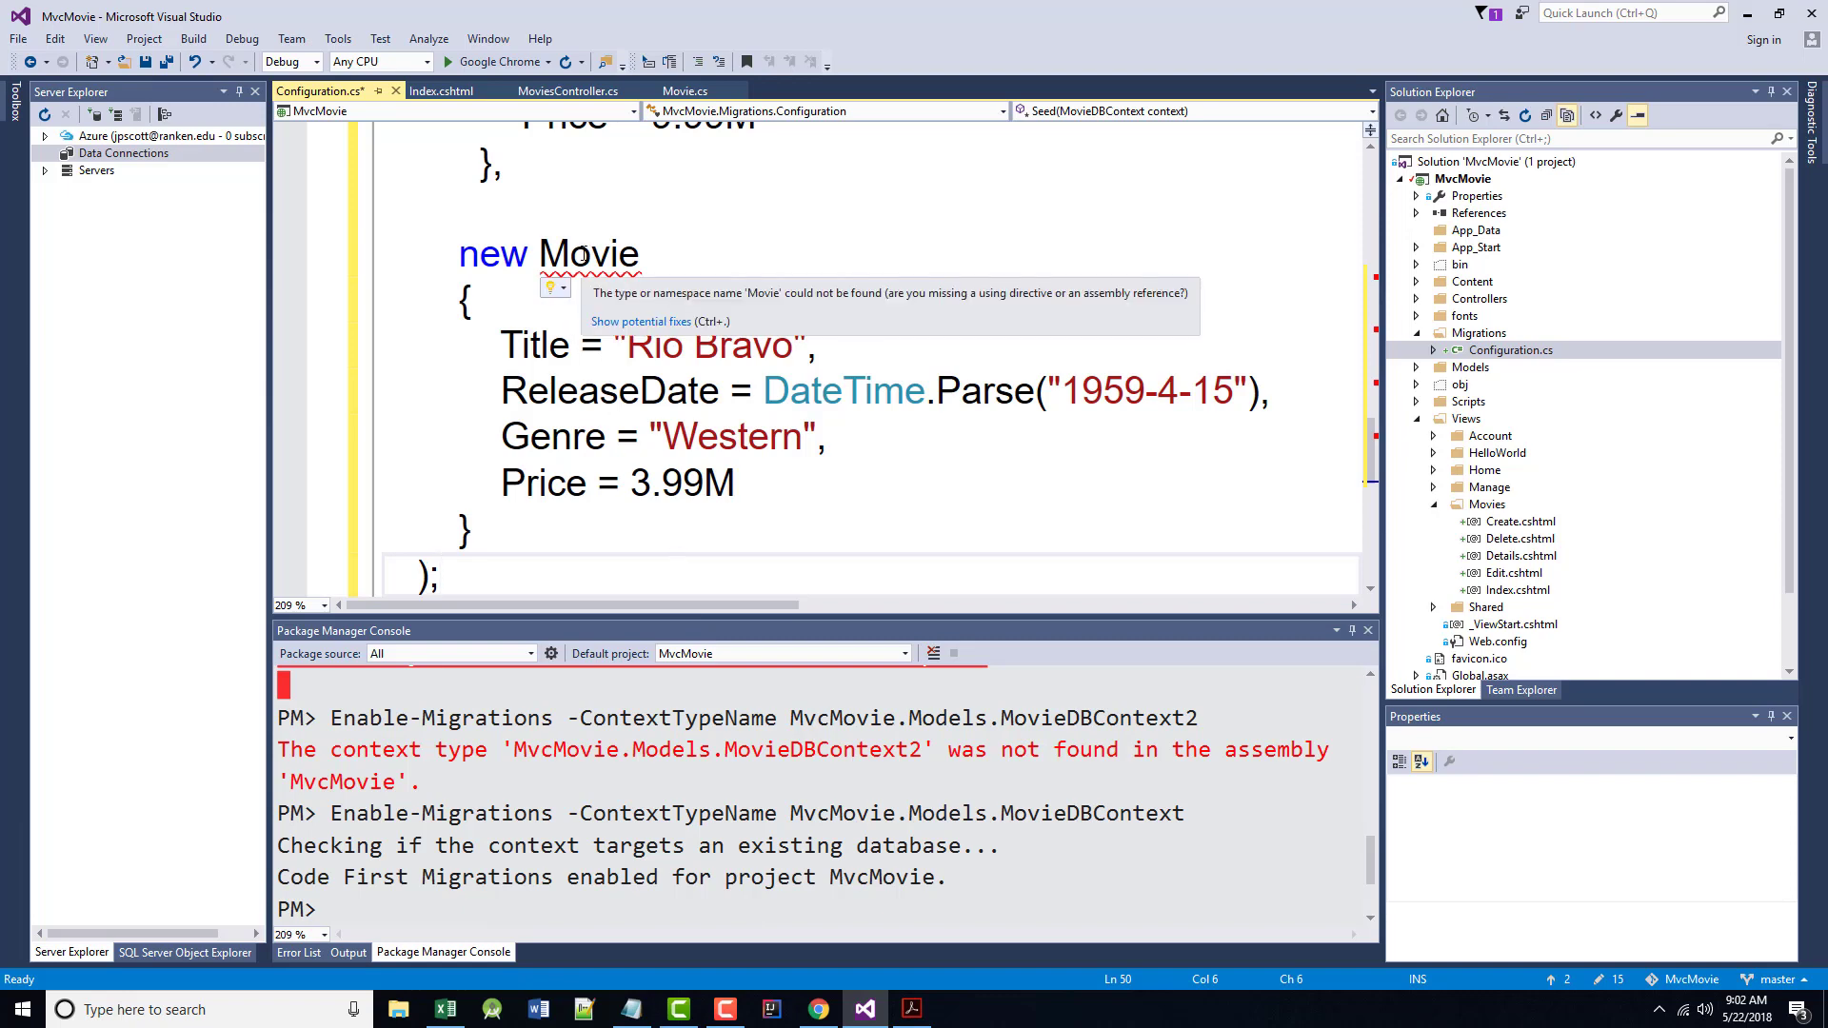
right_click(586, 255)
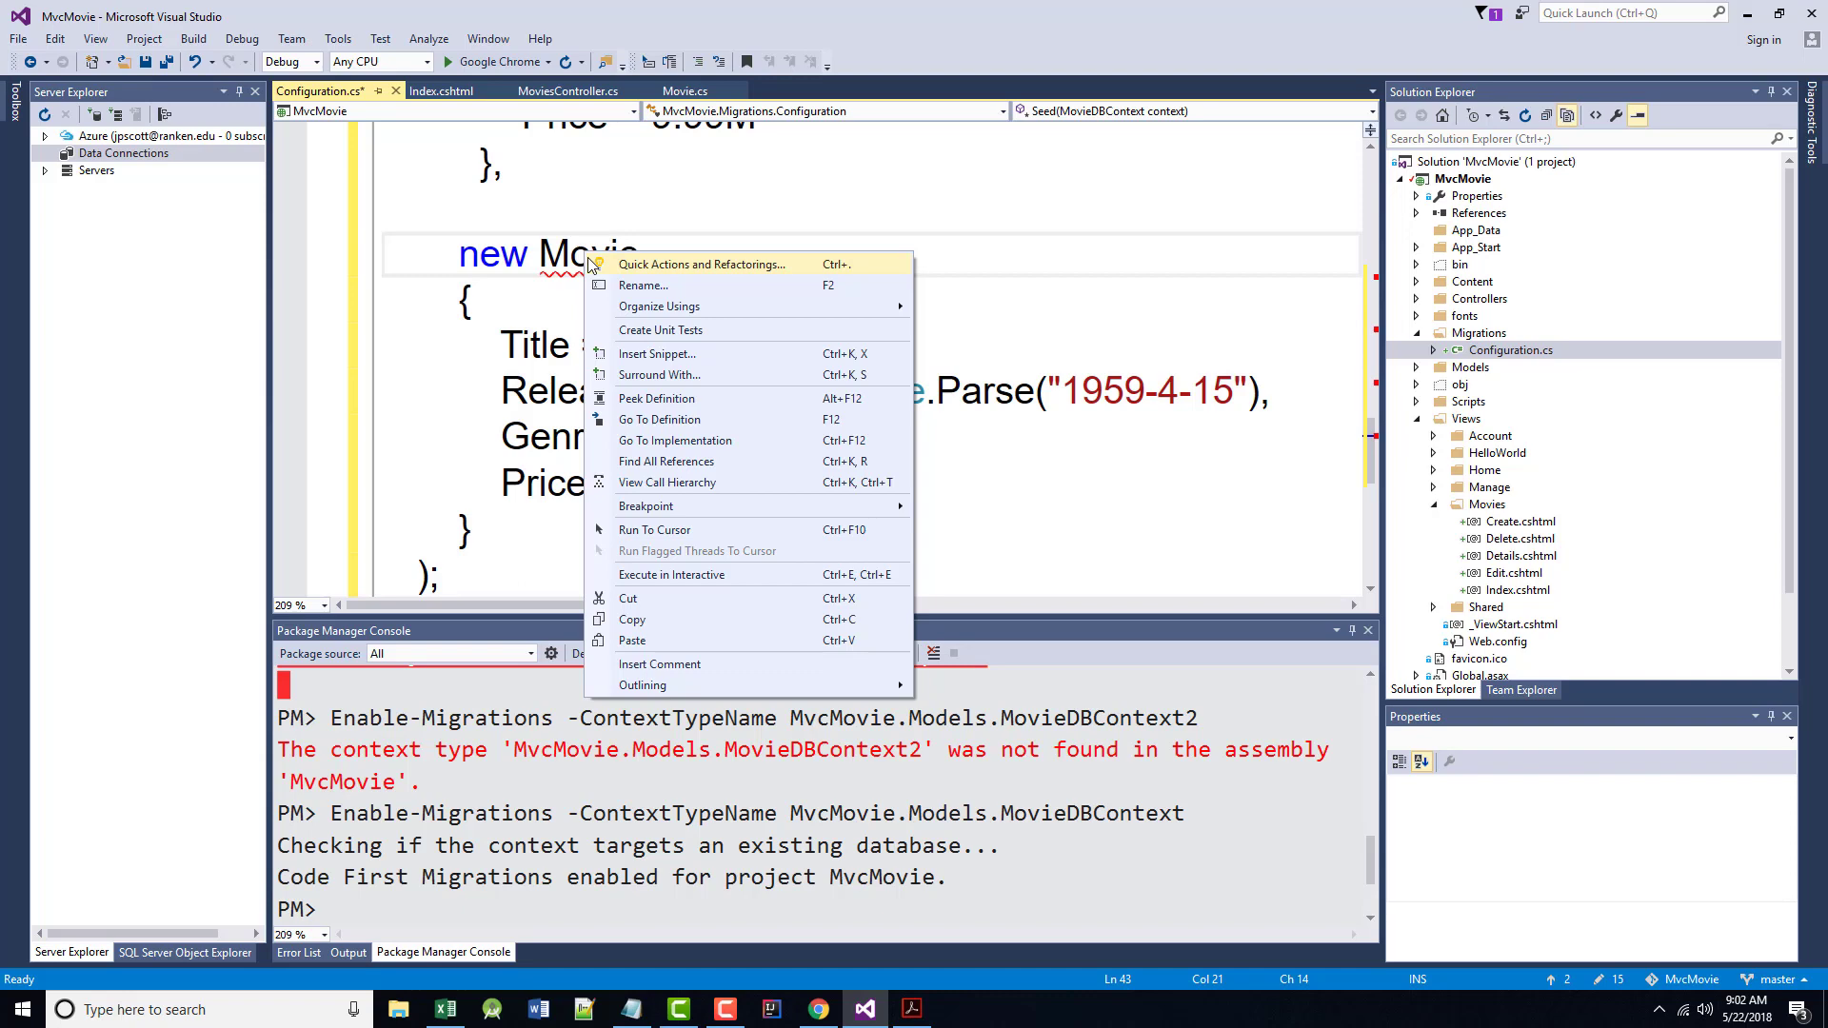
left_click(501, 306)
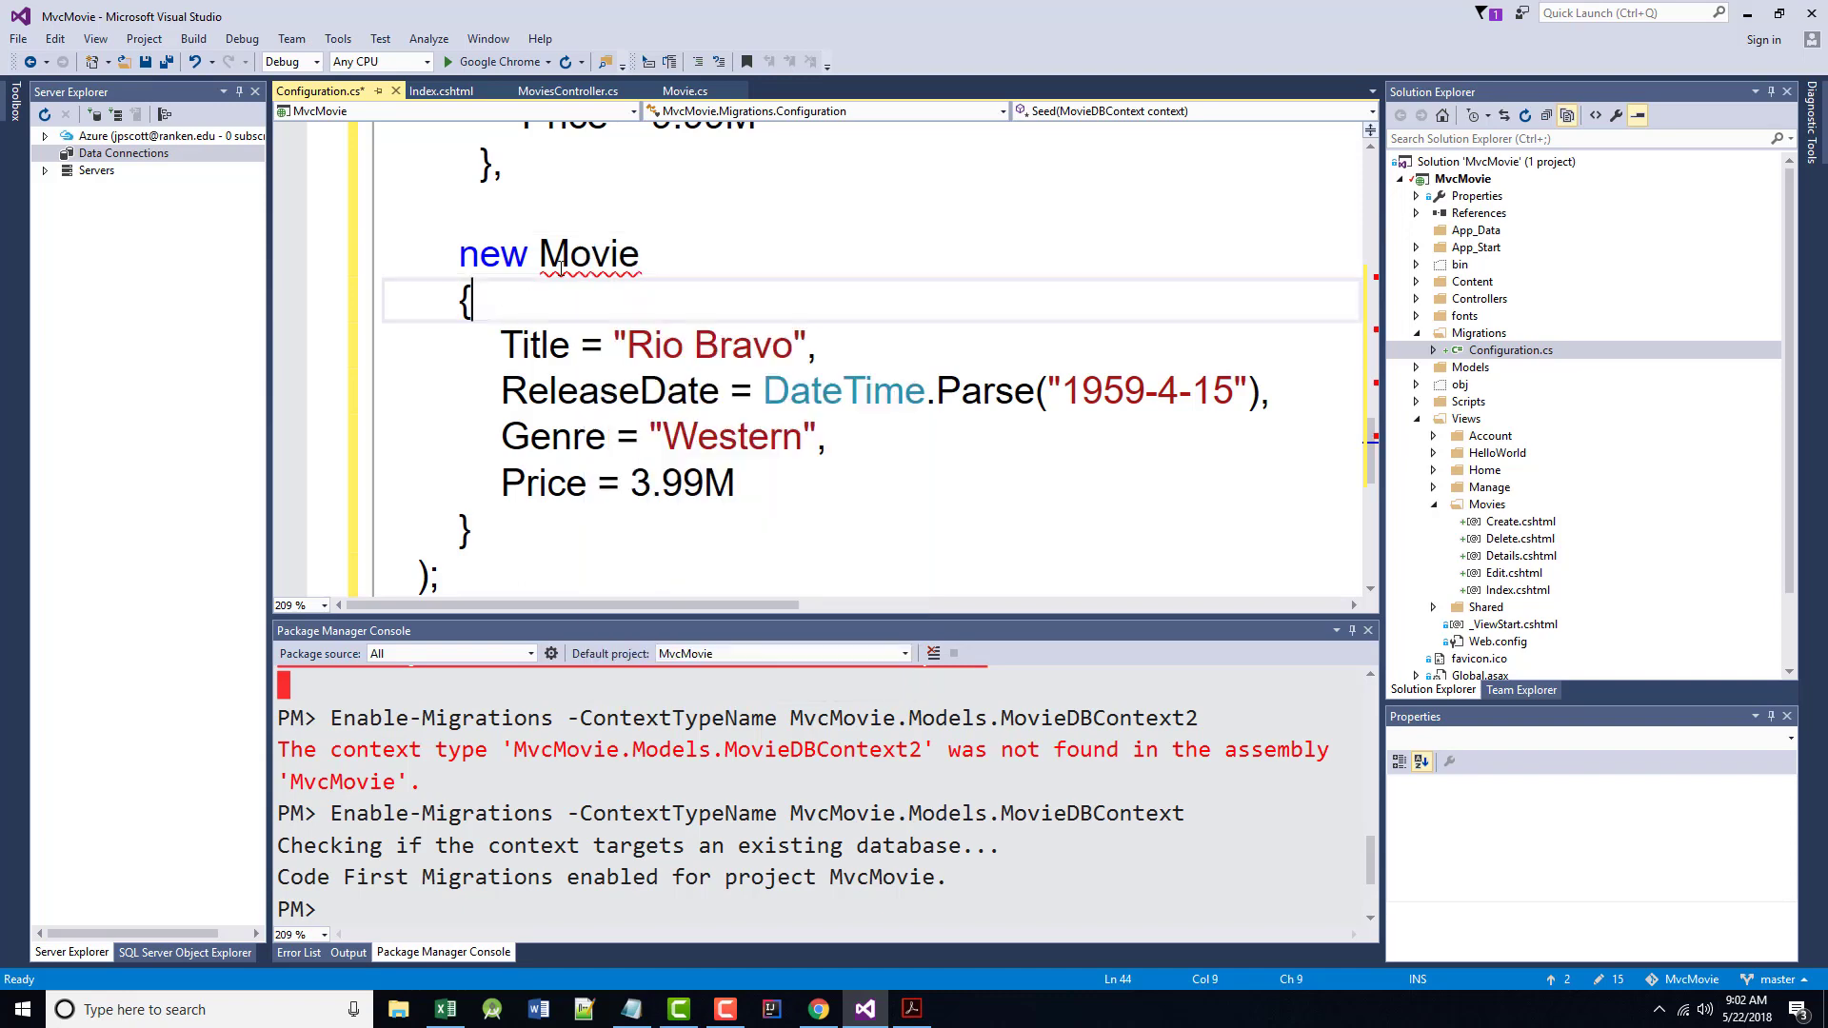
scroll(558, 269, "up", 3)
scroll(559, 269, "up", 3)
scroll(559, 269, "up", 3)
scroll(549, 272, "up", 3)
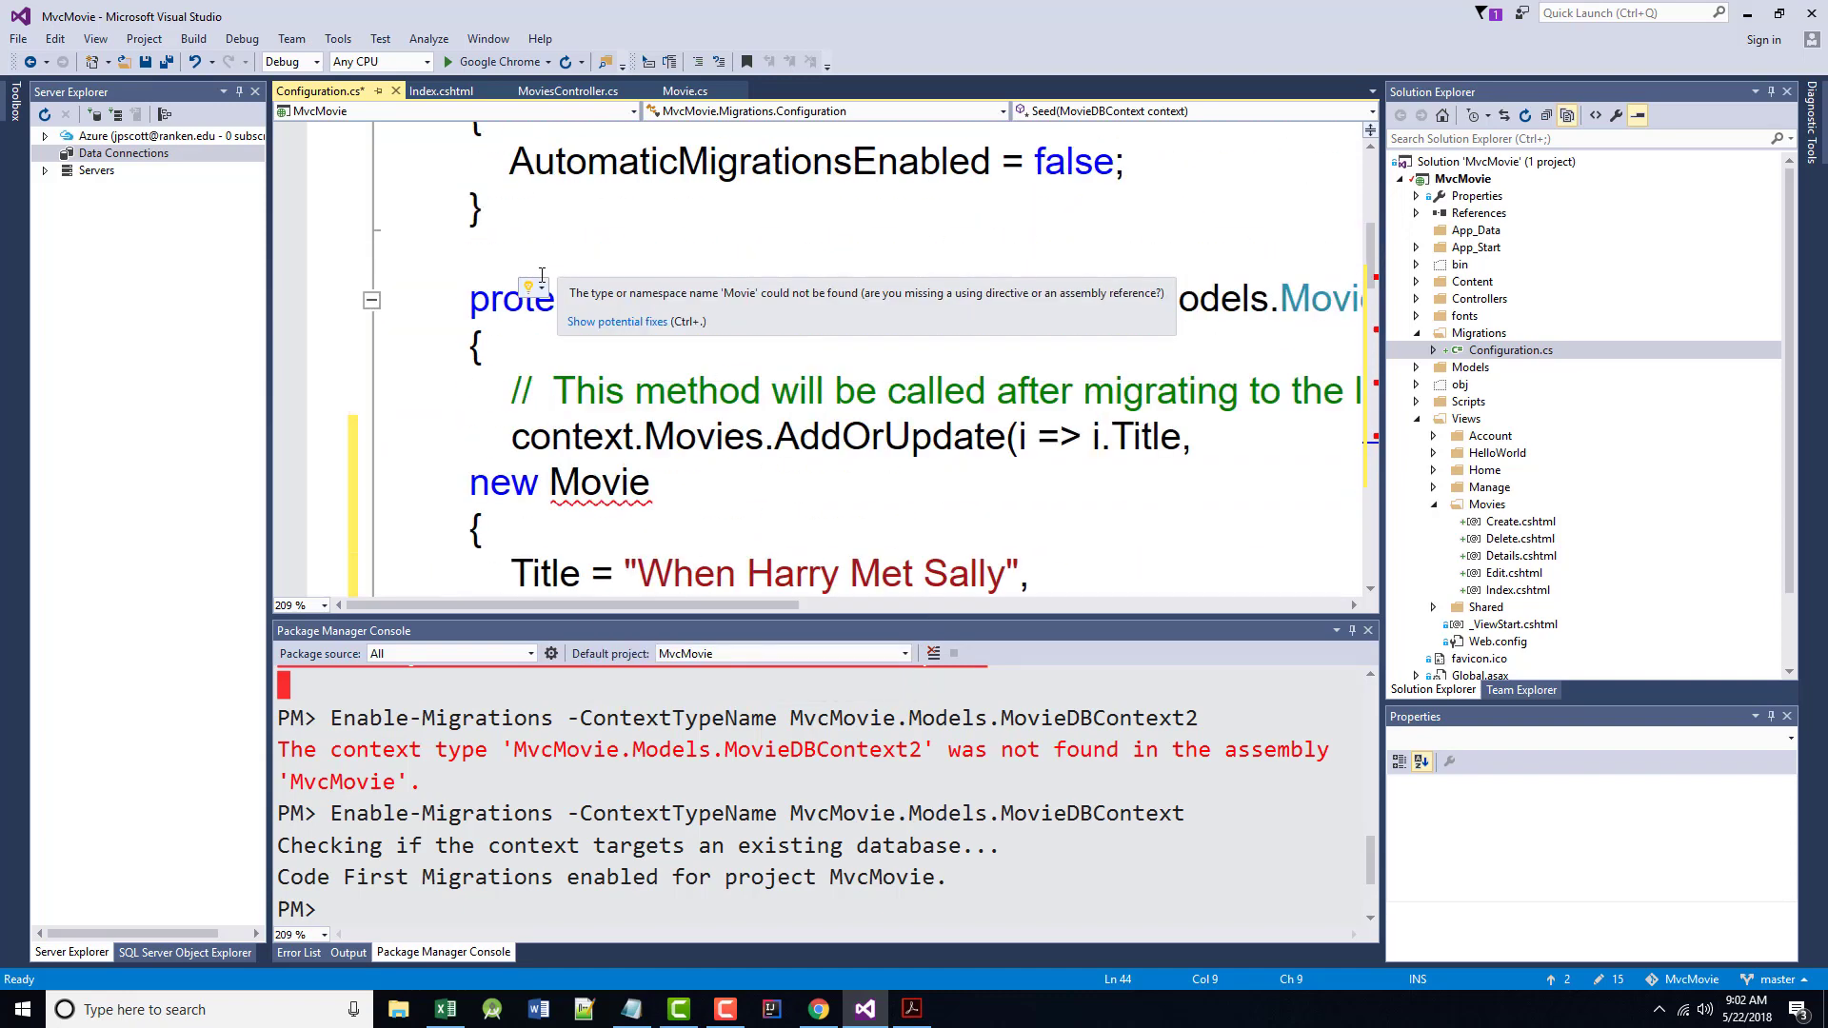
right_click(598, 481)
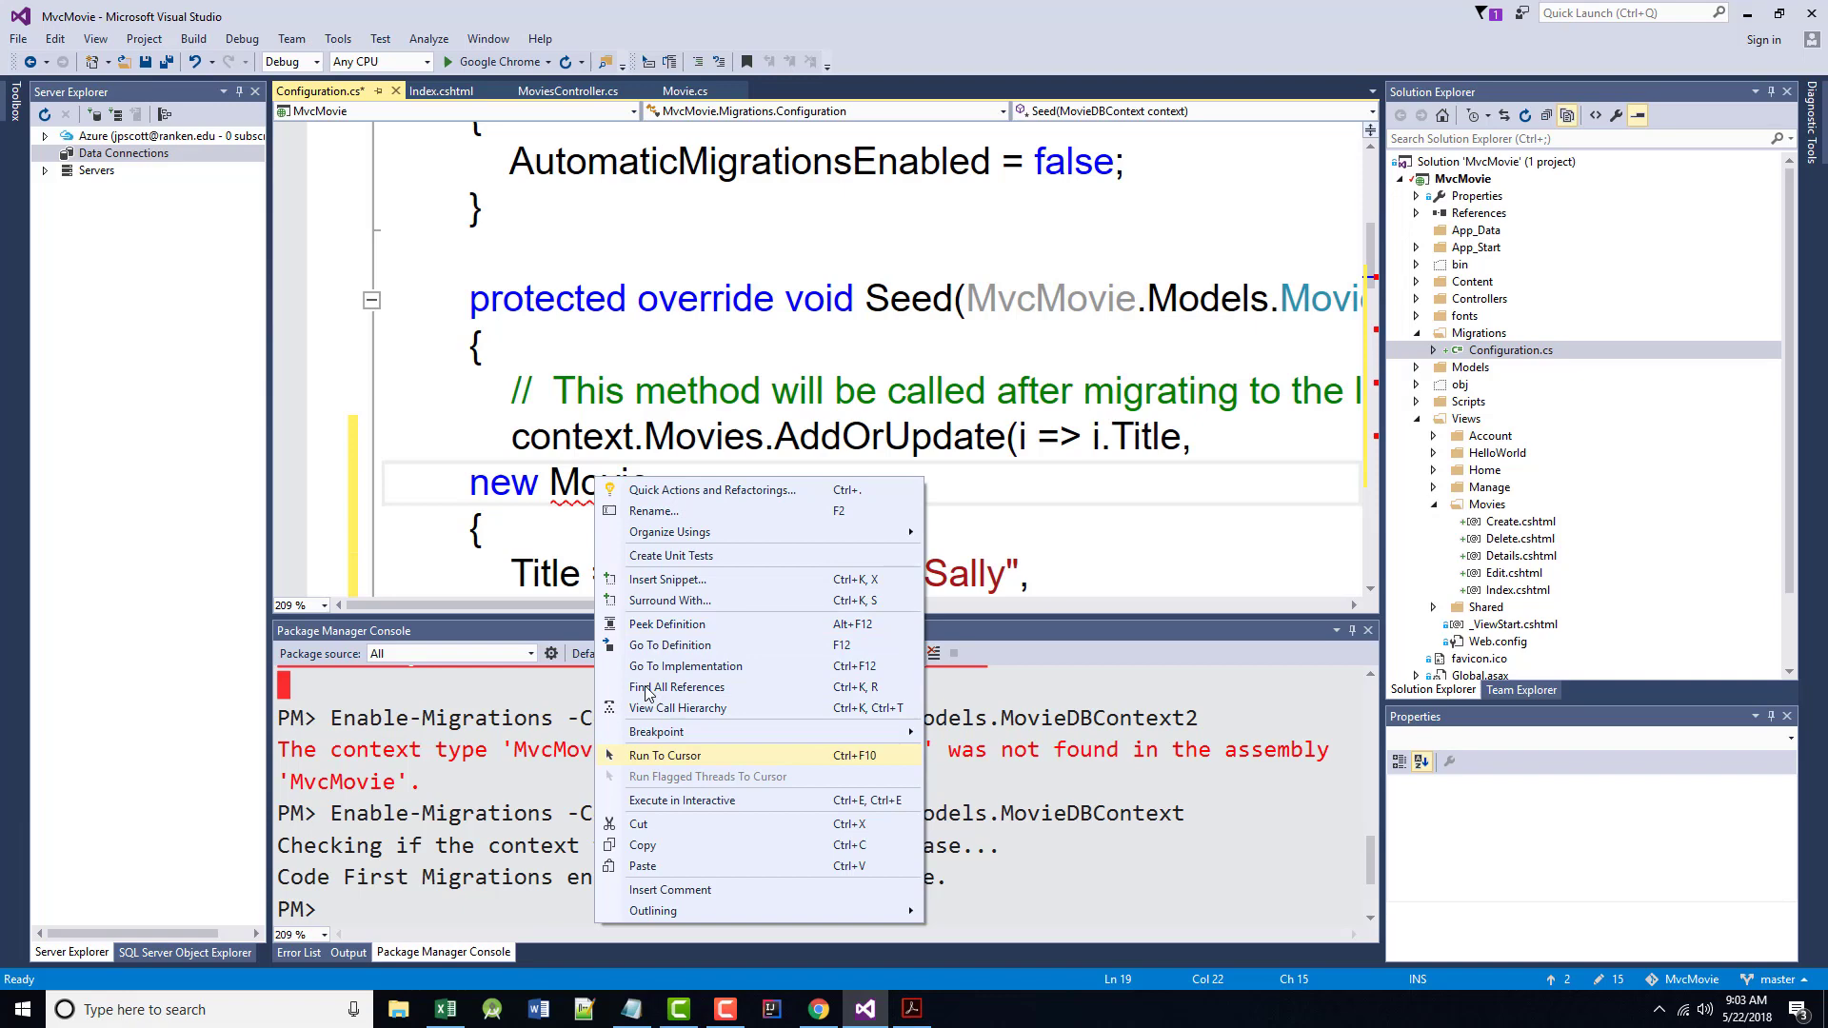
Add 'using MvcMovie.Models;' below using System.Linq so the seeded Movie entries resolve
left_click(602, 319)
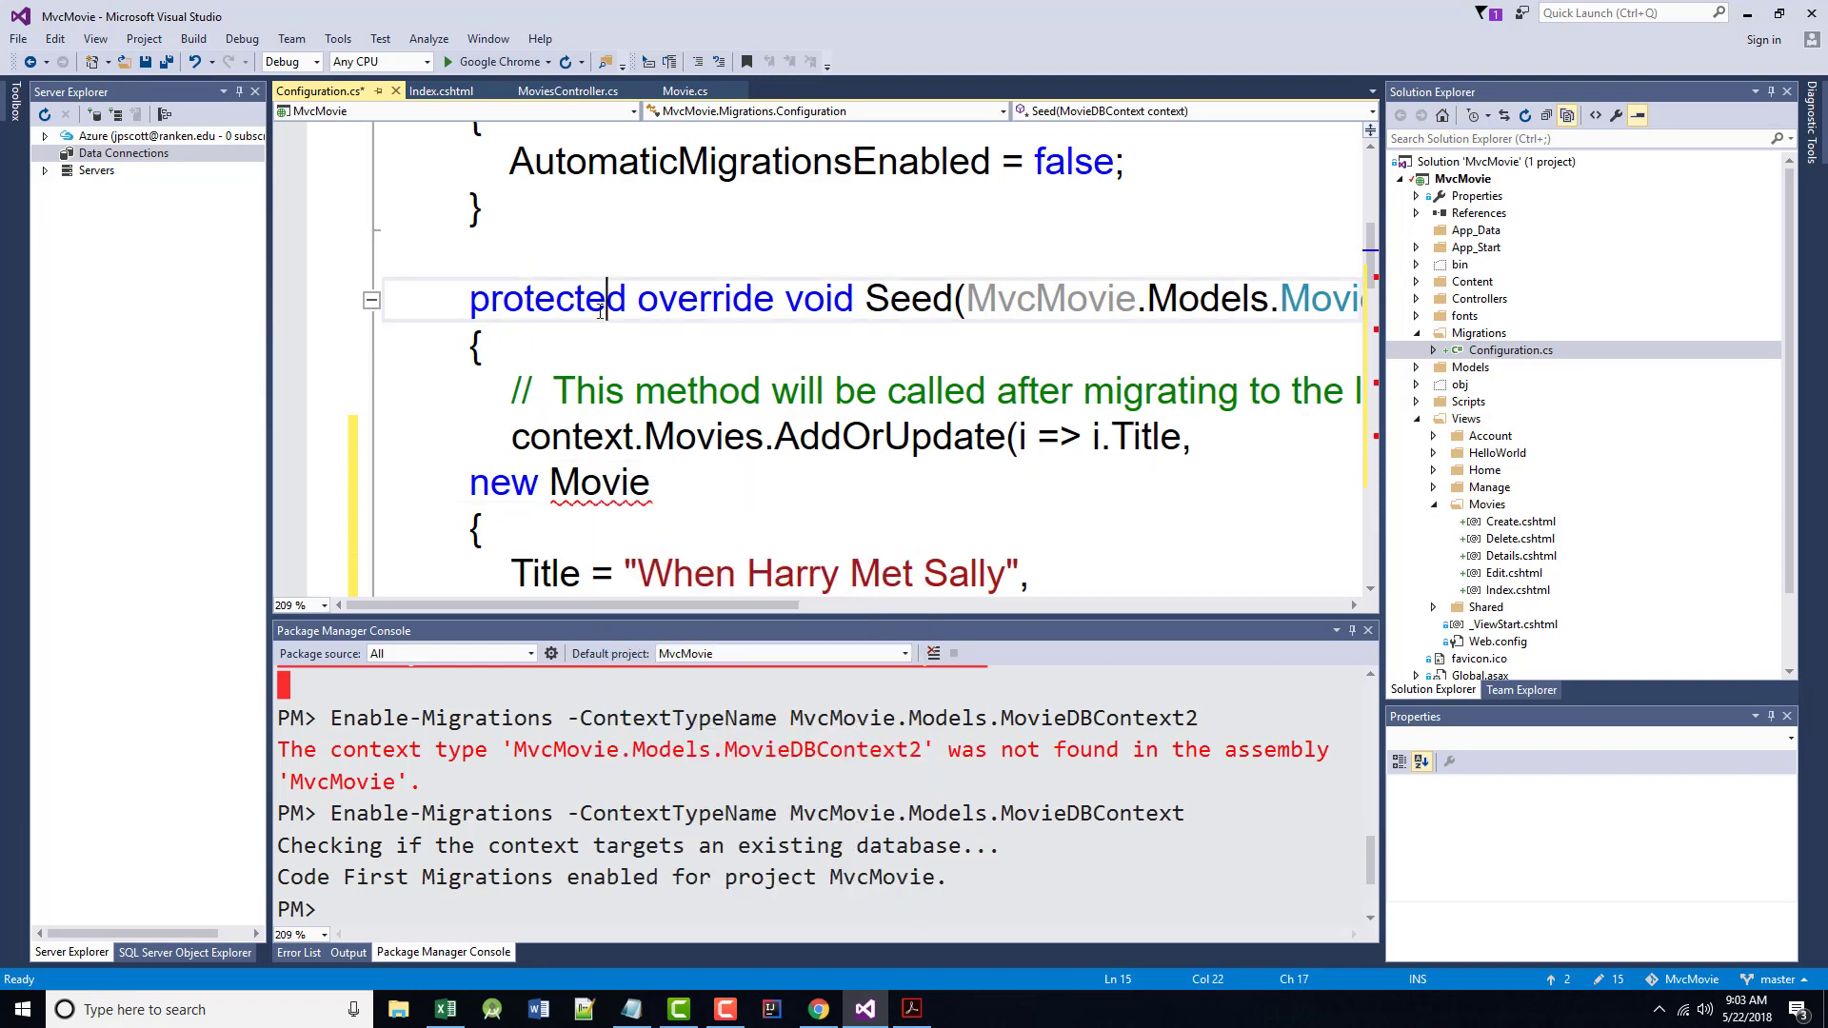
scroll(601, 318, "up", 5)
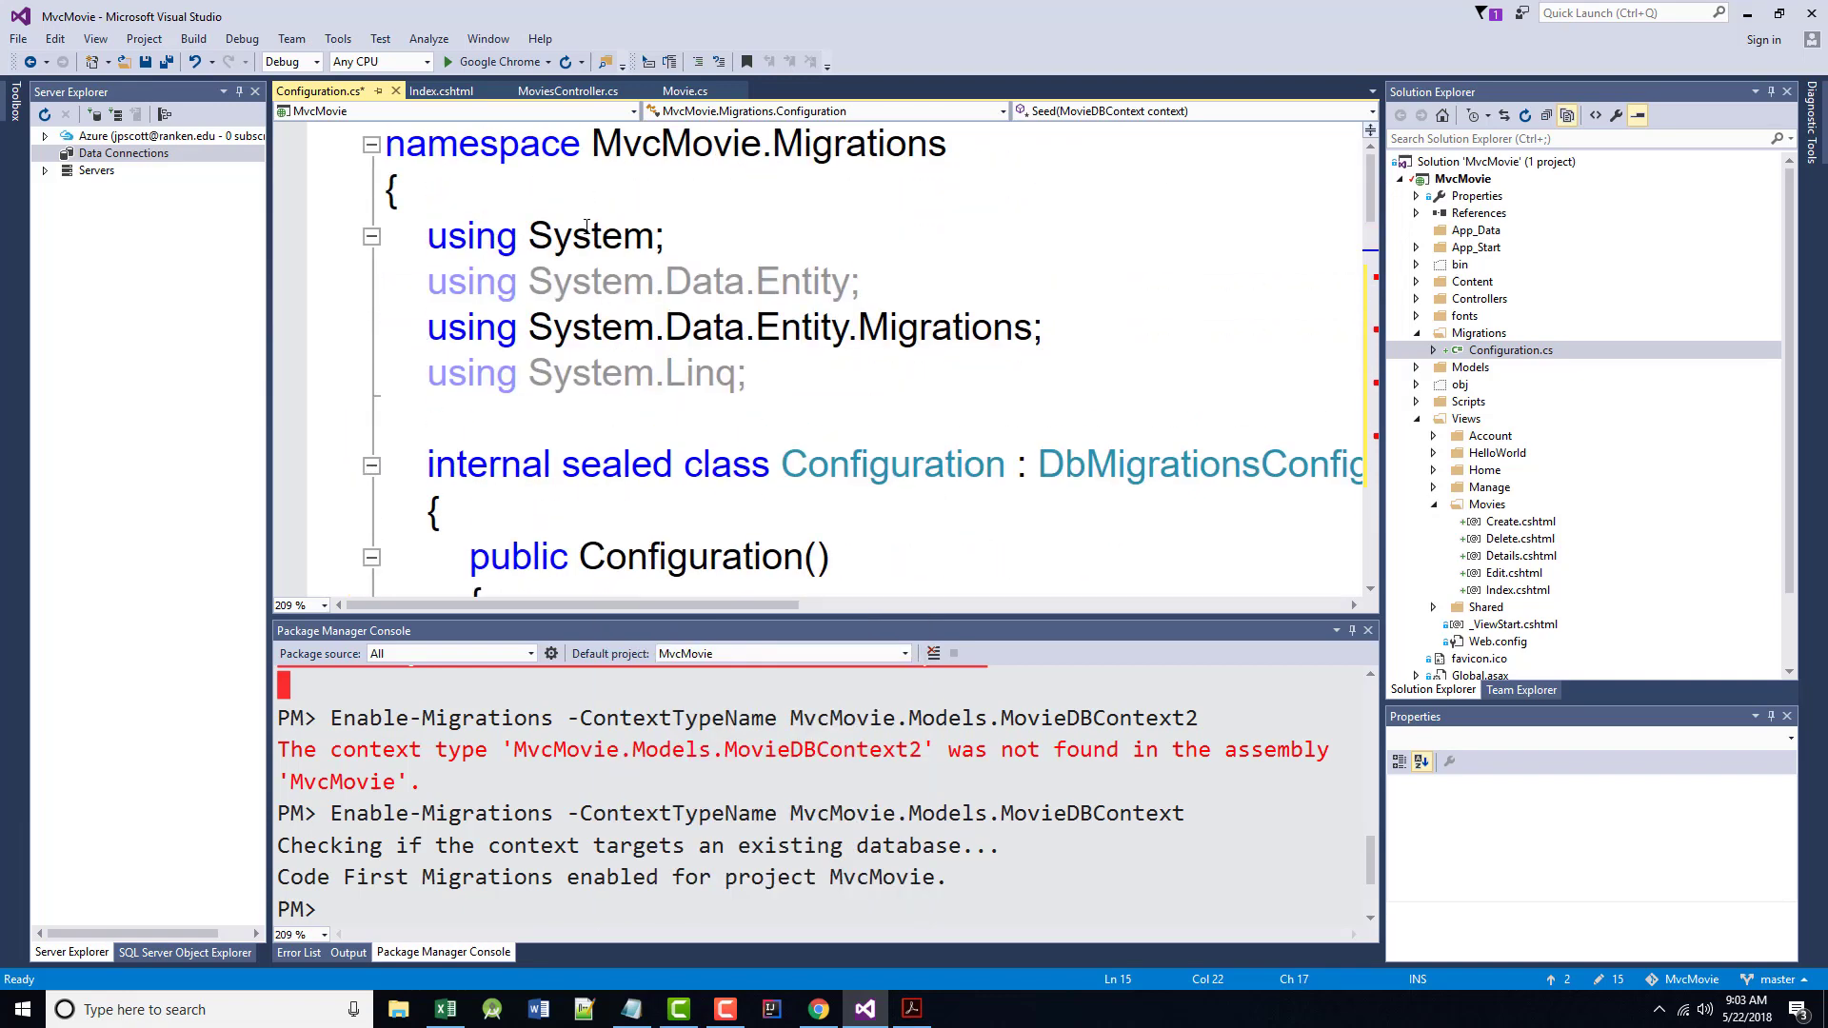
mouse_move(643, 372)
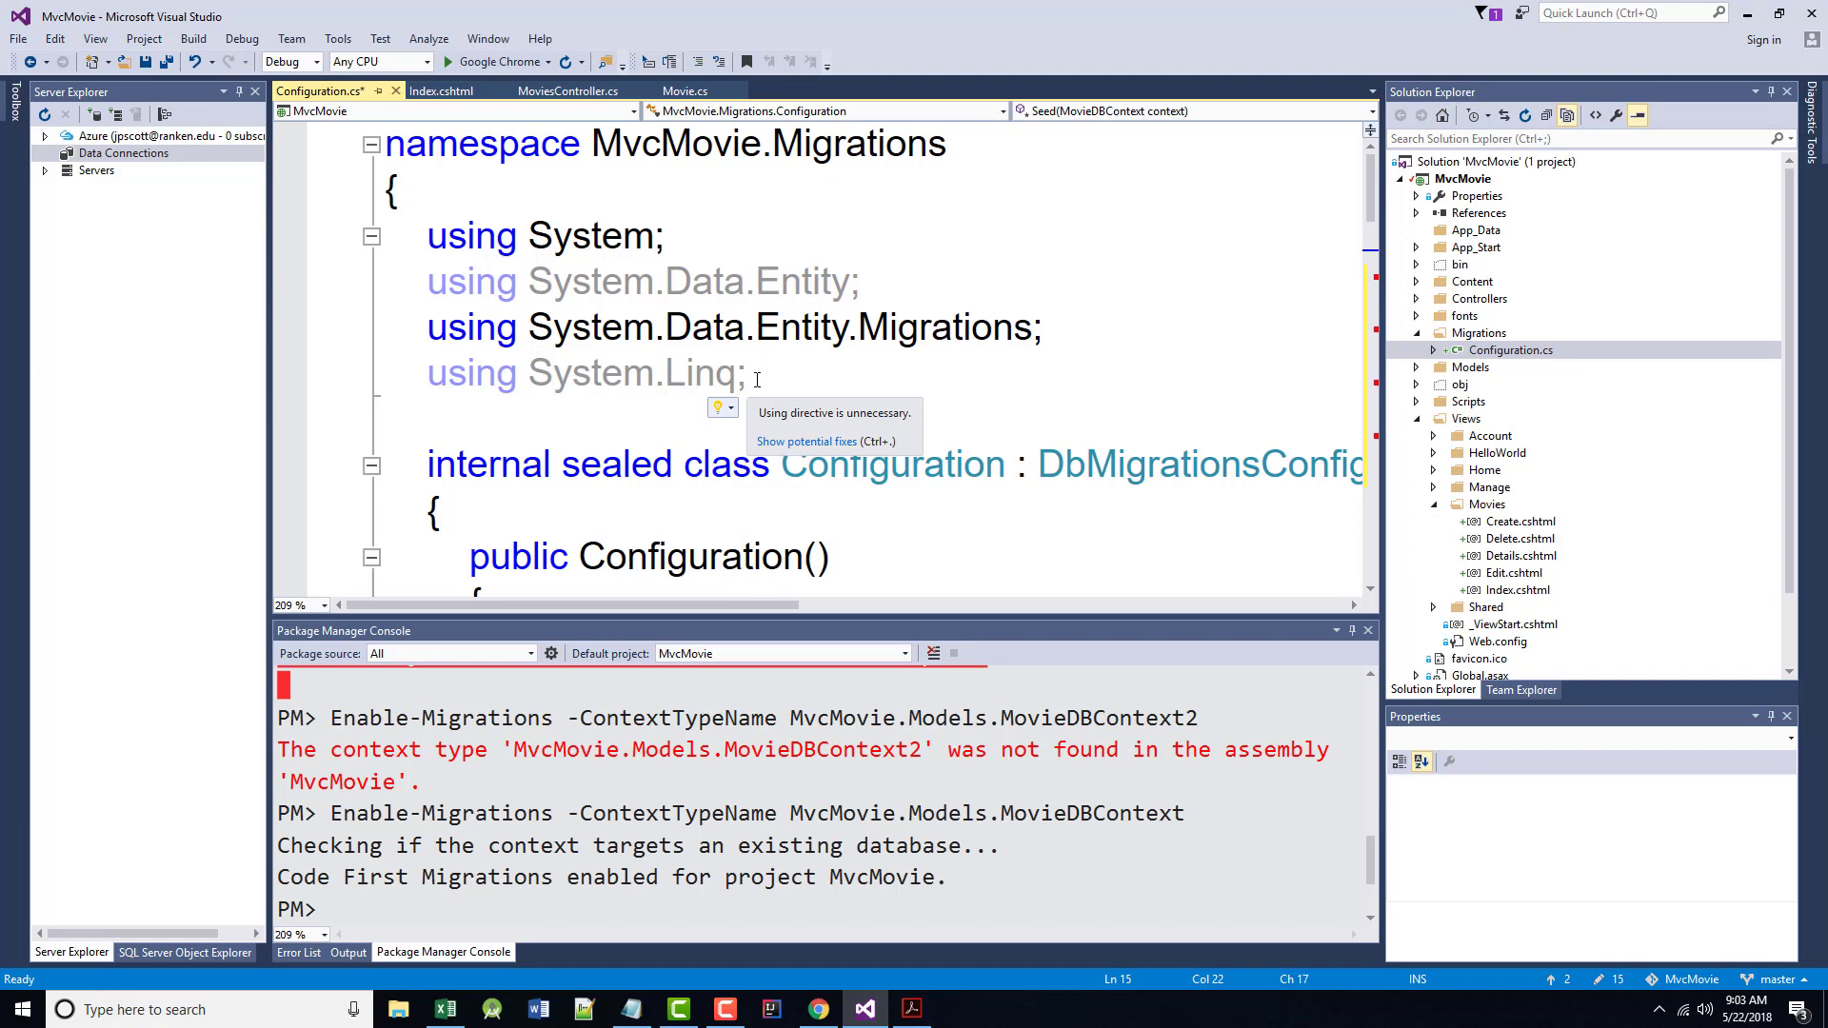
left_click(757, 376)
key("Return")
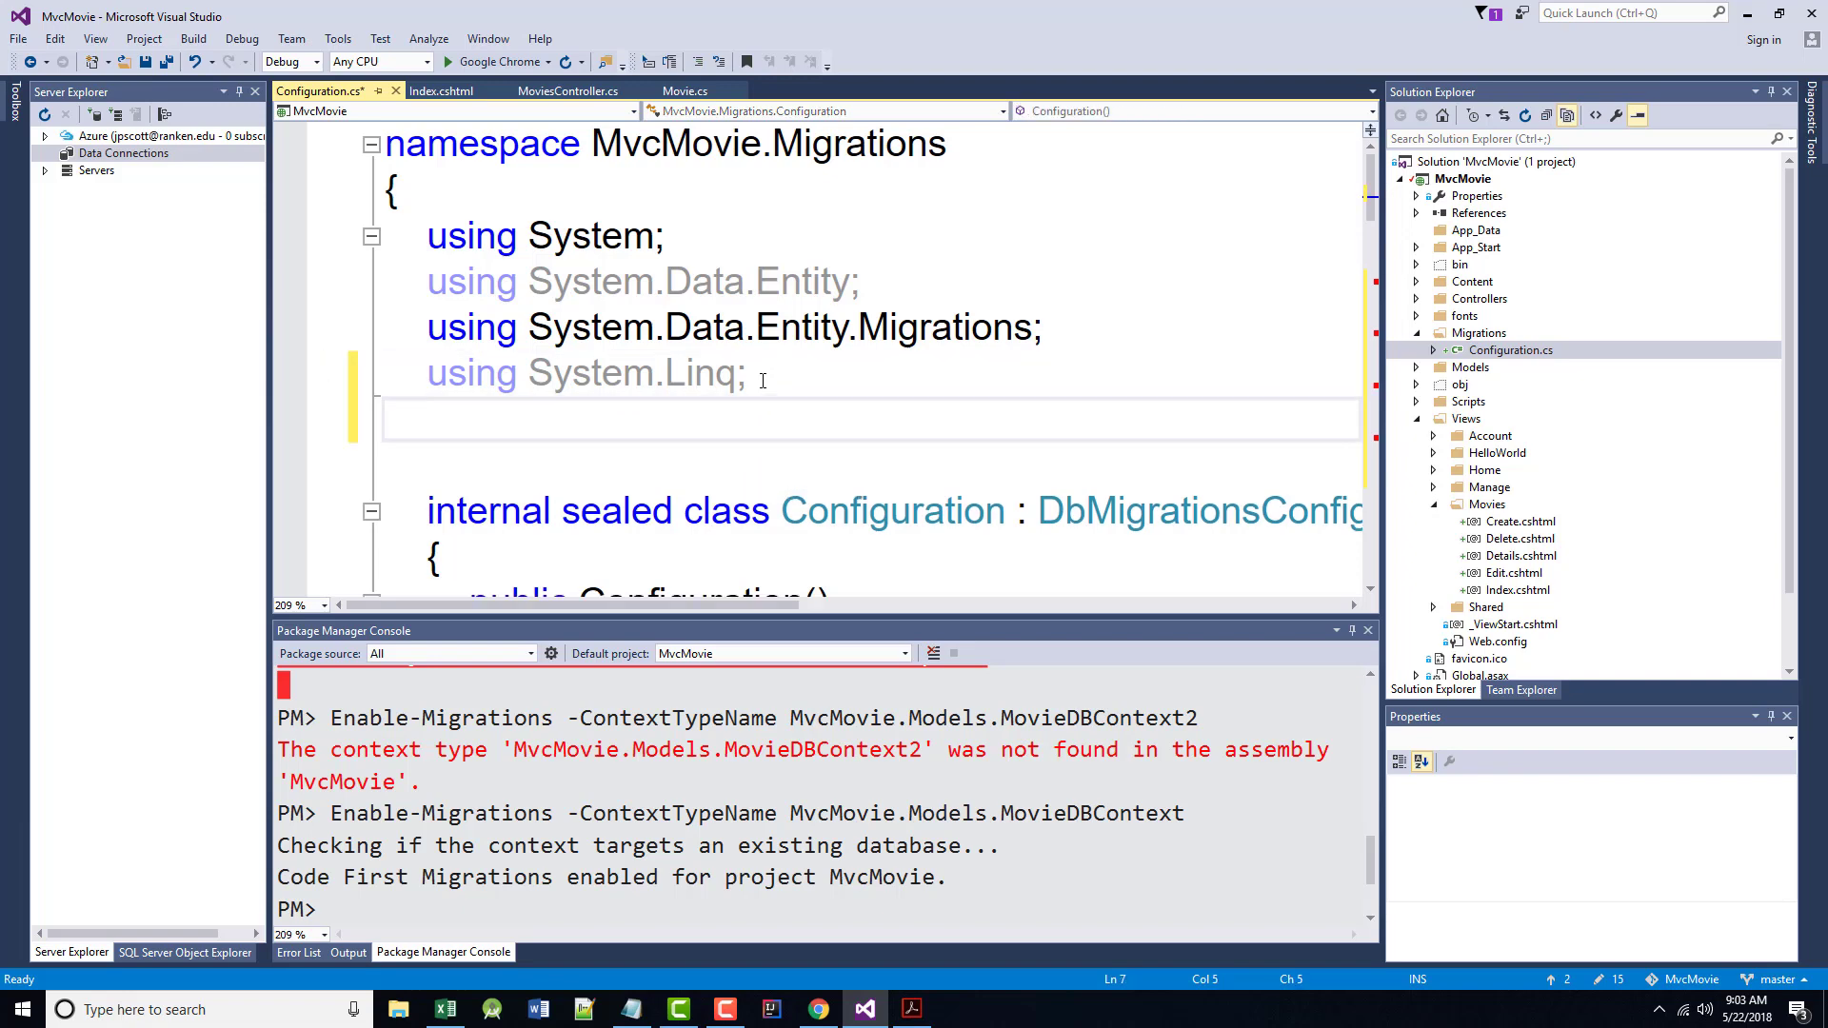
type("using ")
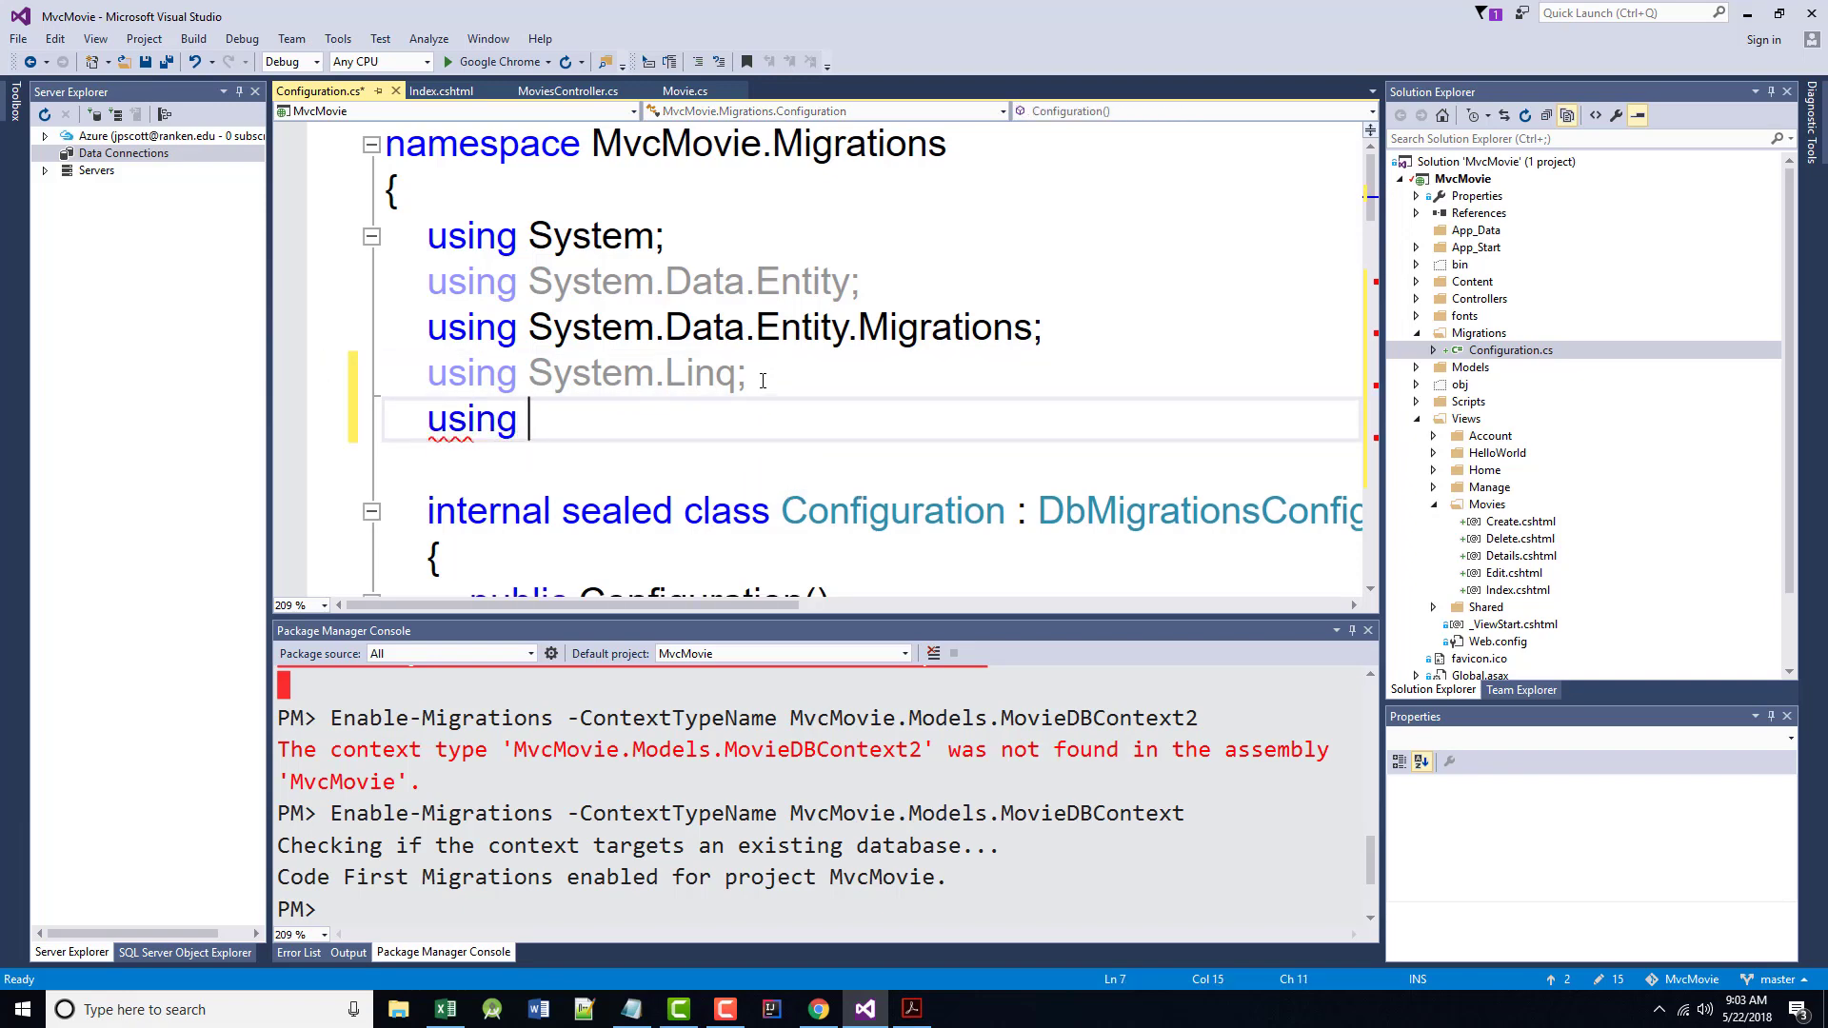
type("Mv")
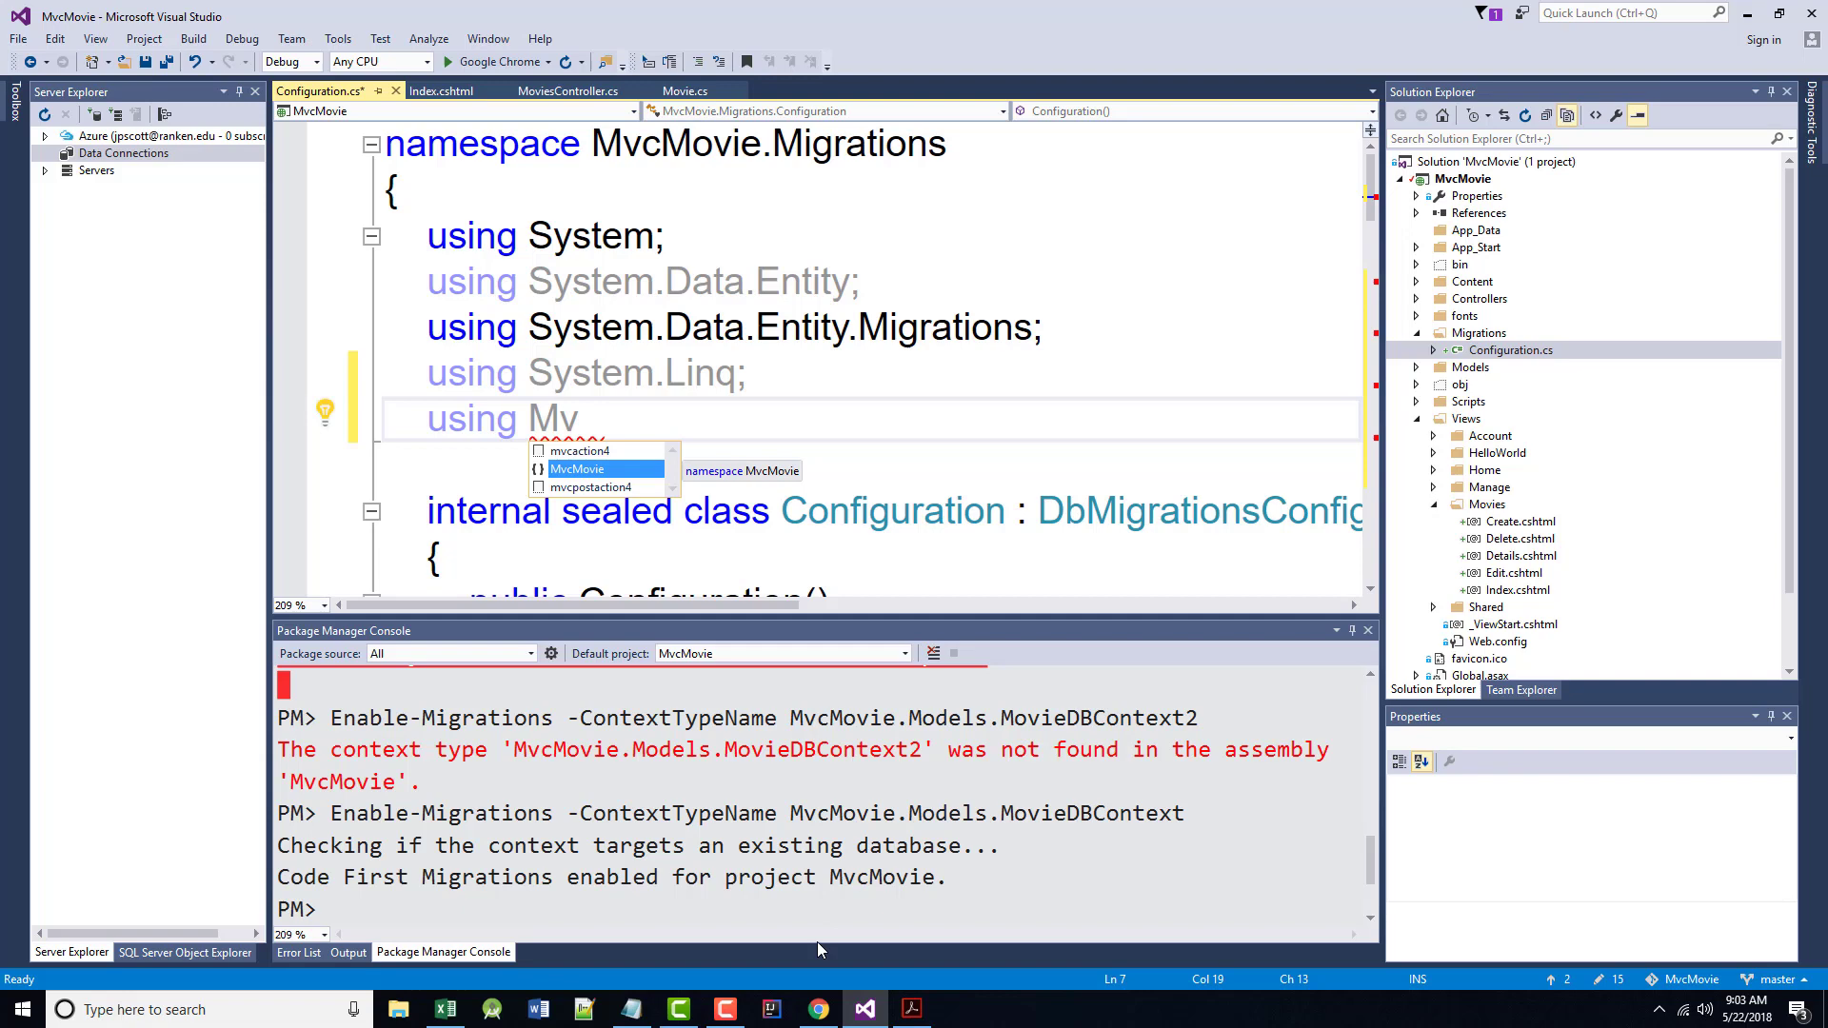
key("Tab")
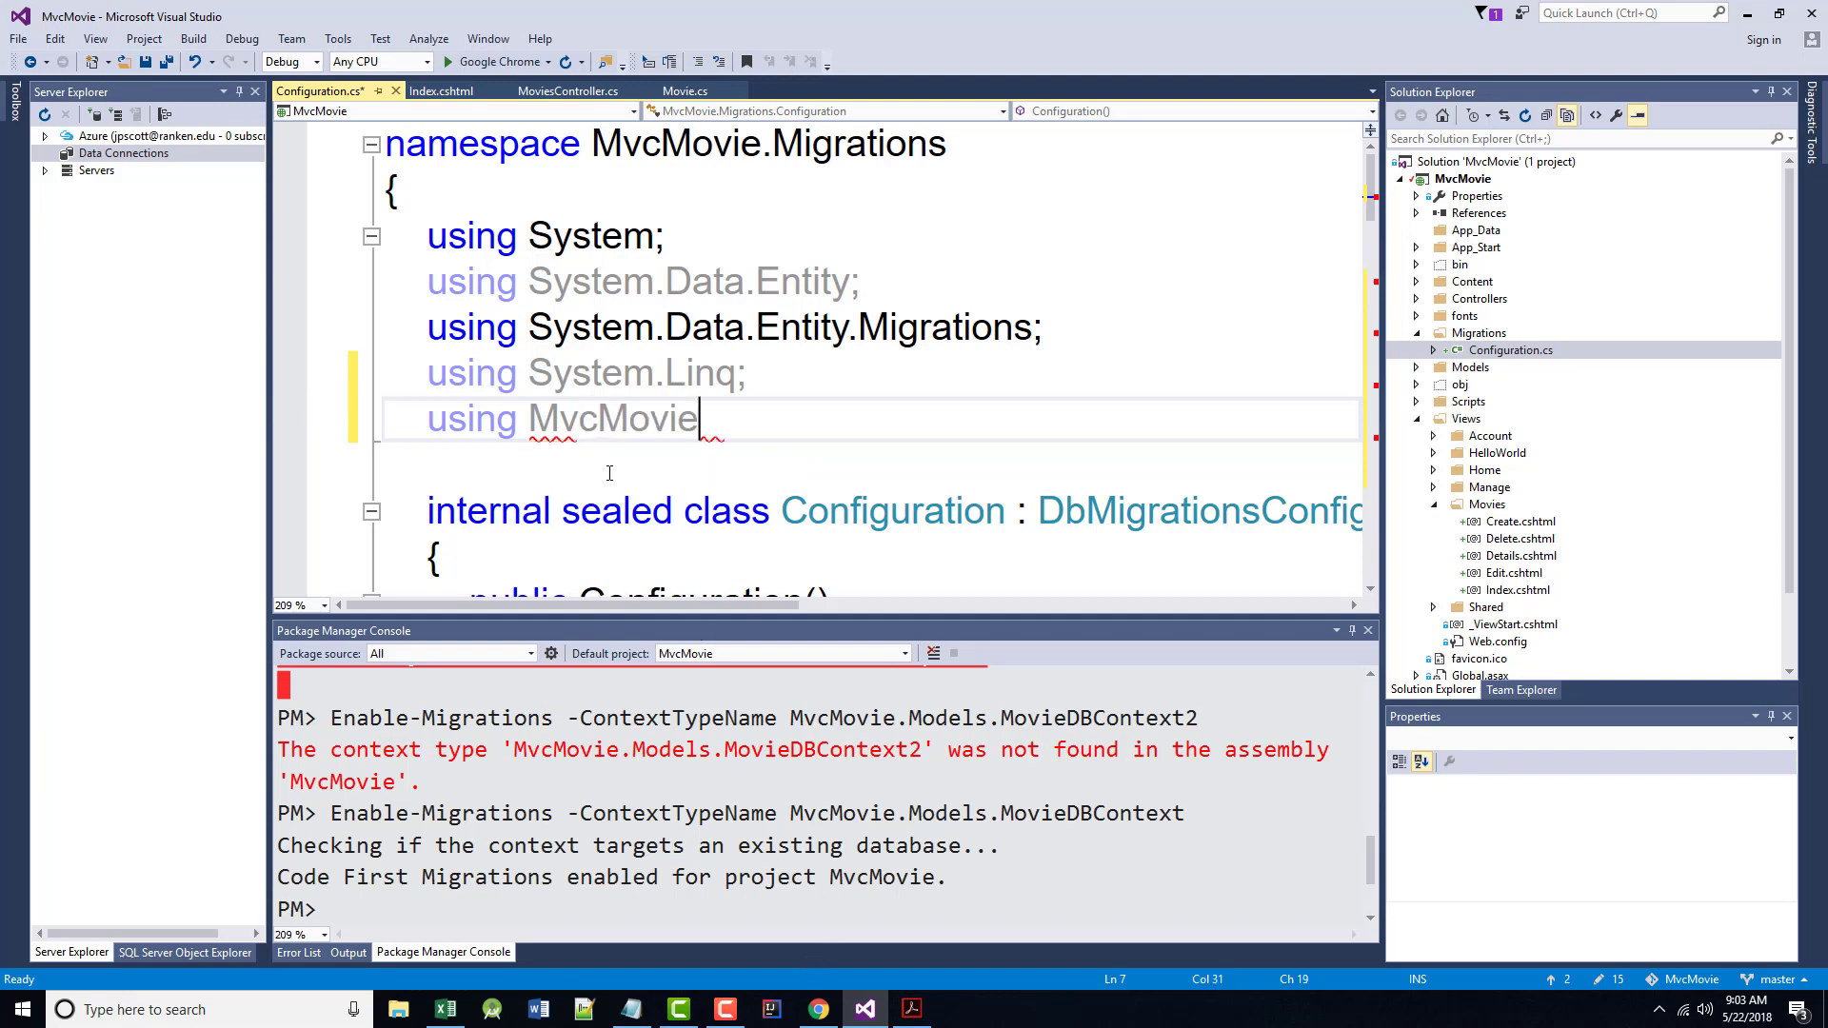
type(".")
type("M")
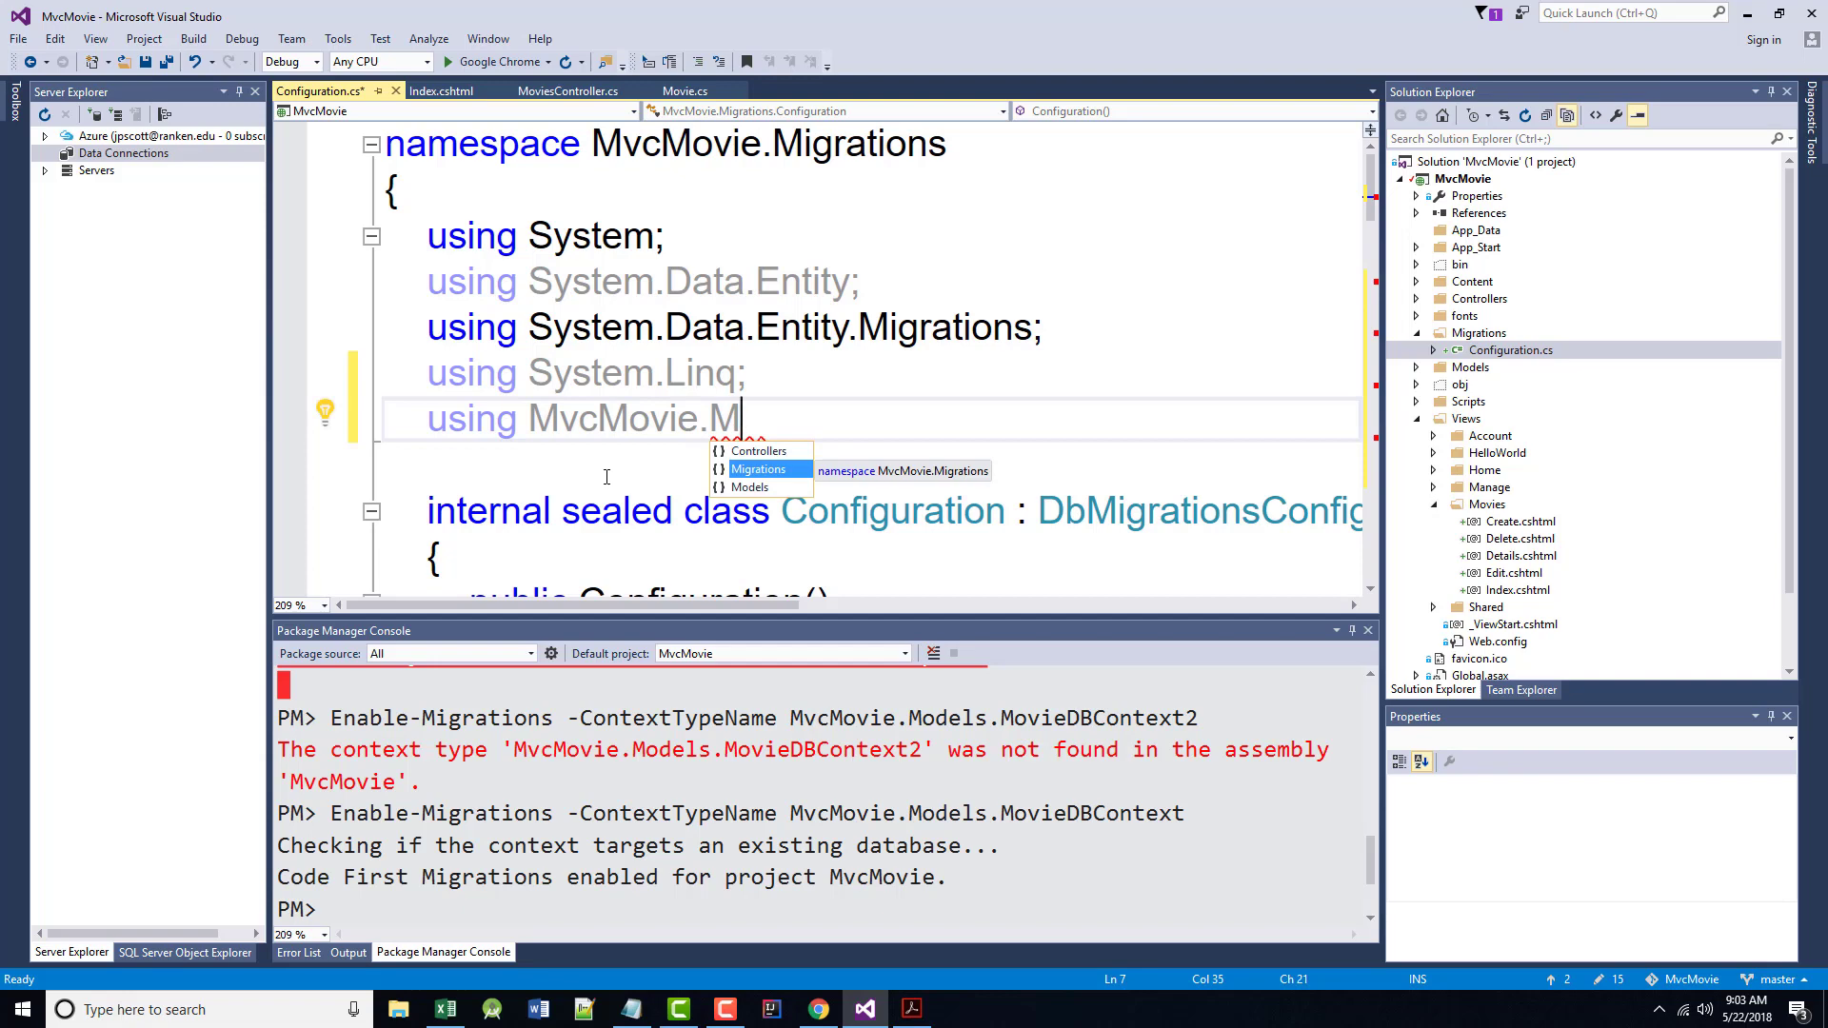
type("o")
scroll(606, 476, "down", 3)
type("d")
key("Tab")
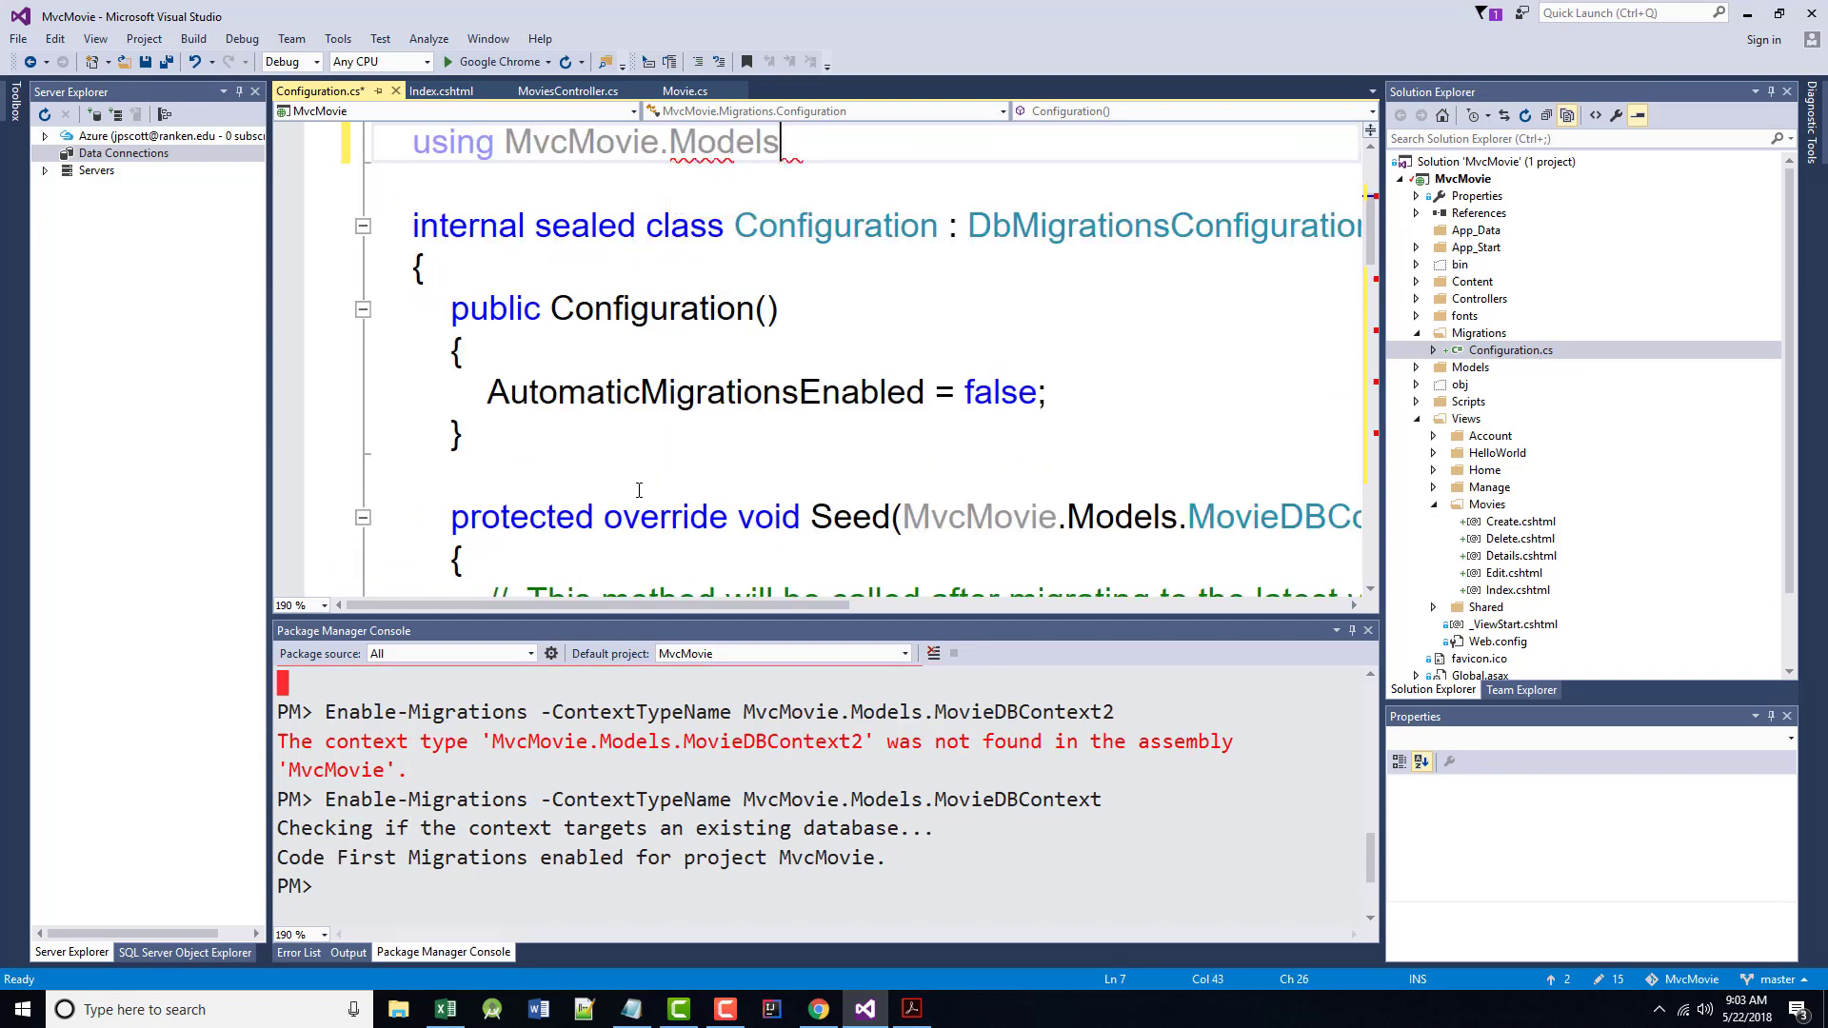
type(";")
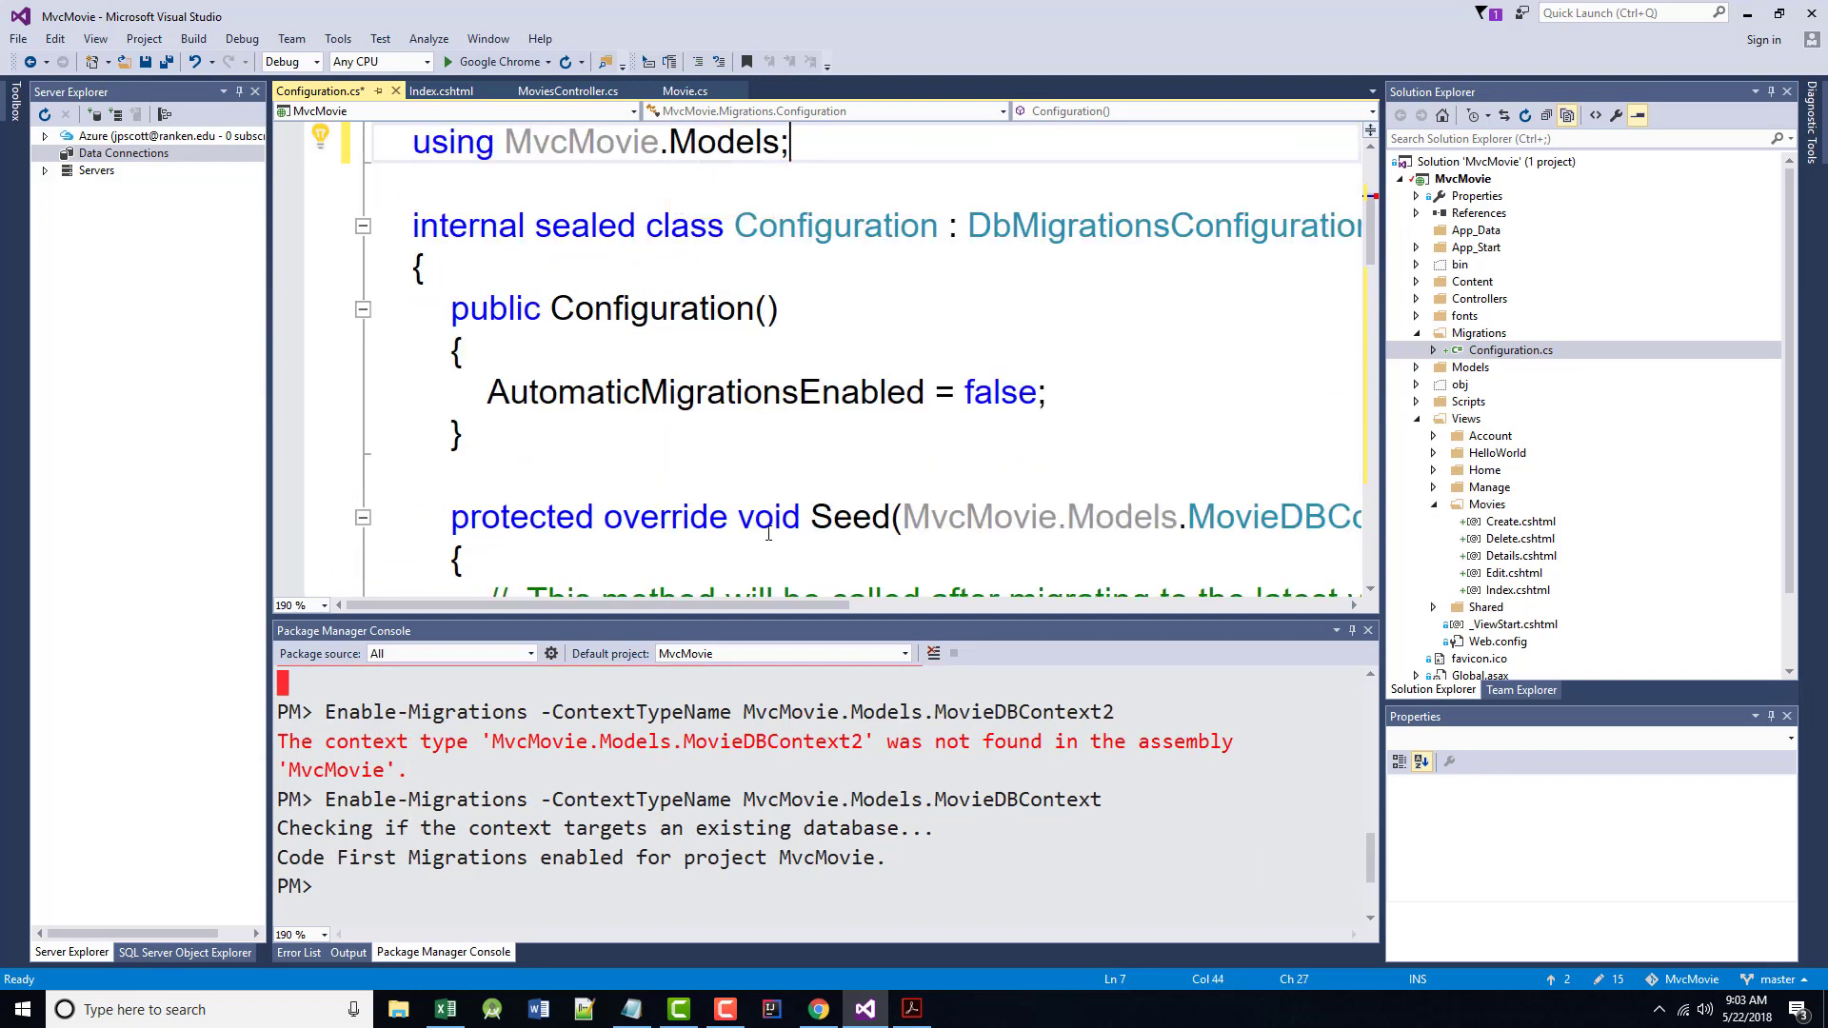
scroll(767, 535, "down", 3)
scroll(766, 536, "down", 3)
scroll(716, 515, "down", 3)
scroll(667, 510, "down", 2)
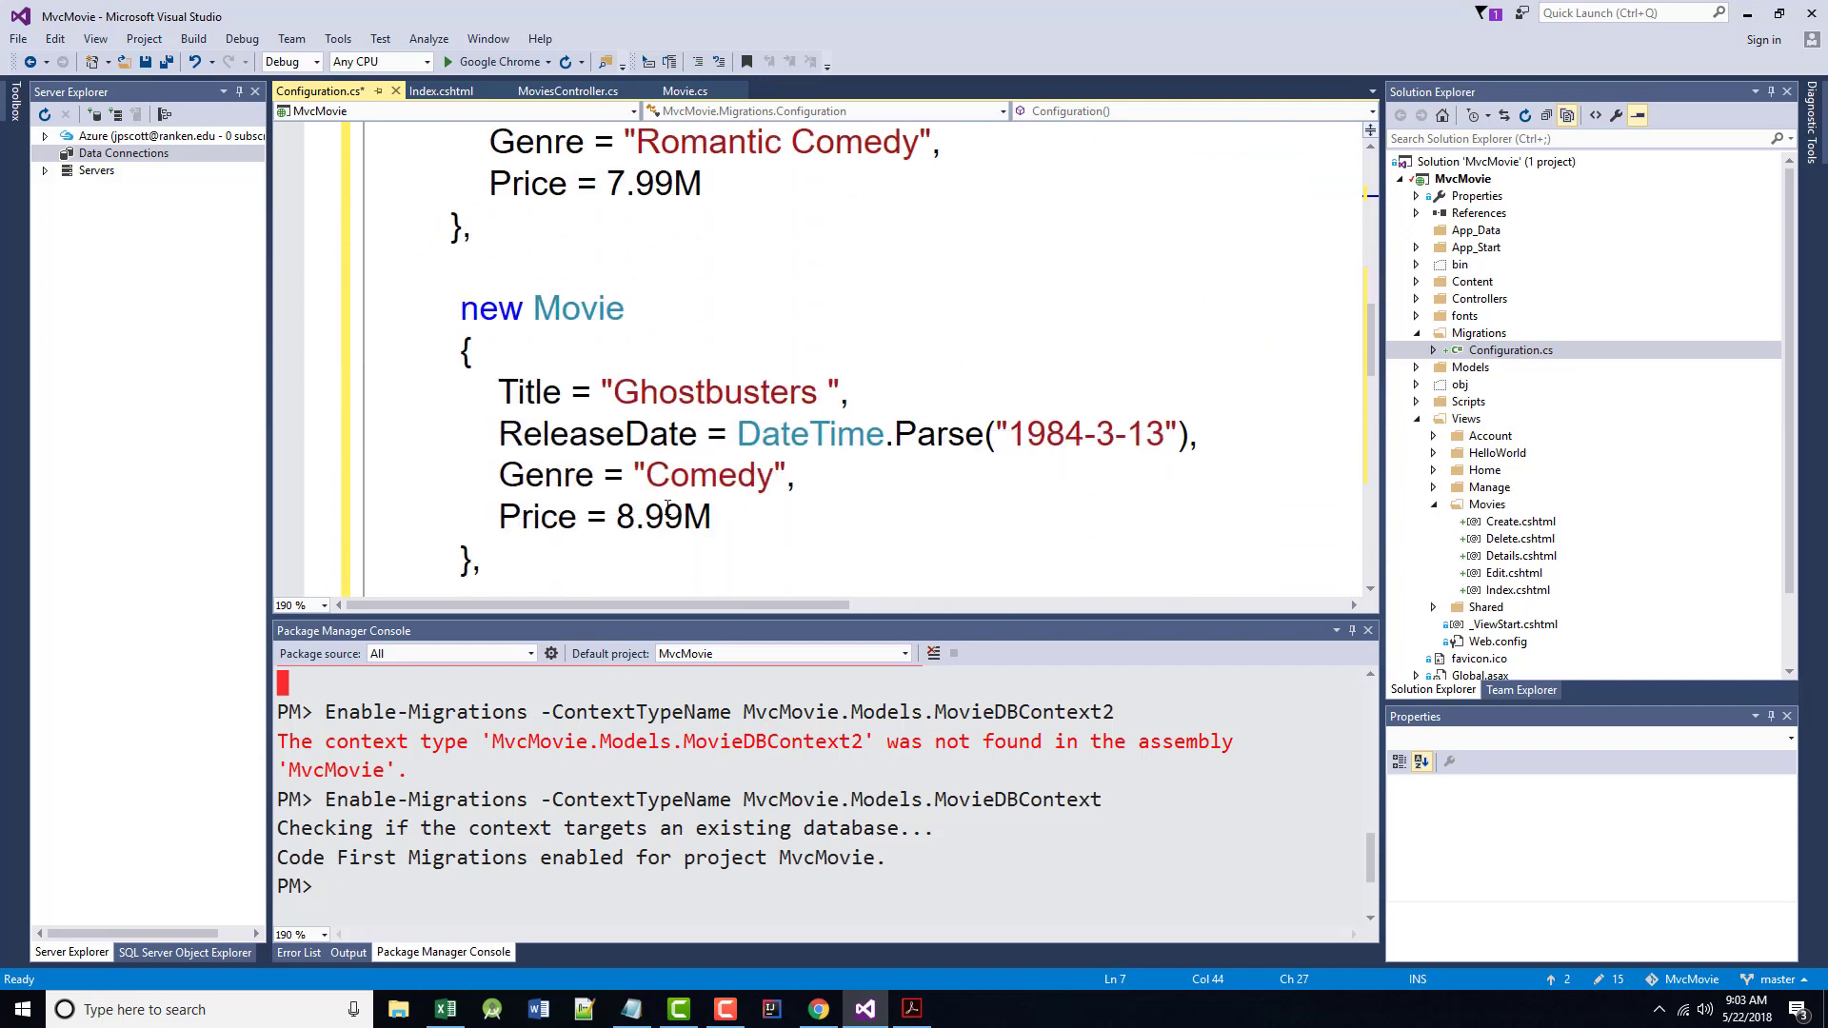
mouse_move(709, 476)
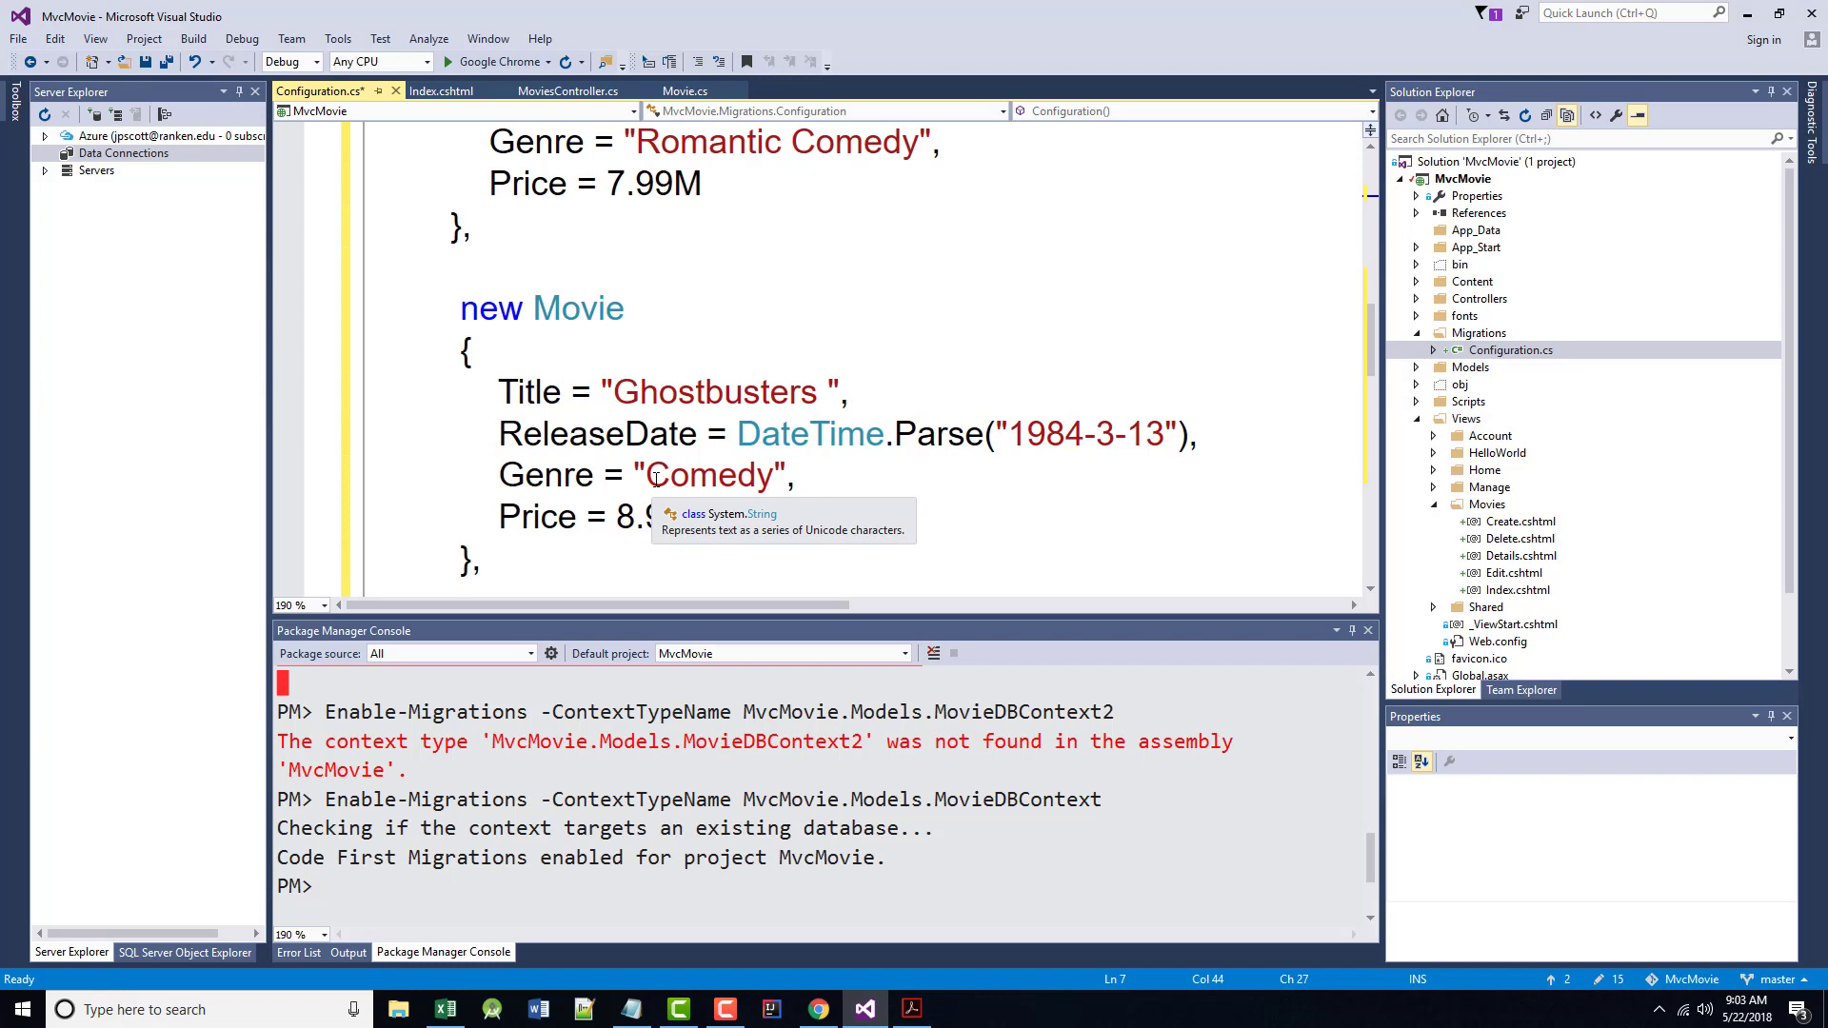
scroll(763, 235, "up", 3)
scroll(715, 330, "up", 3)
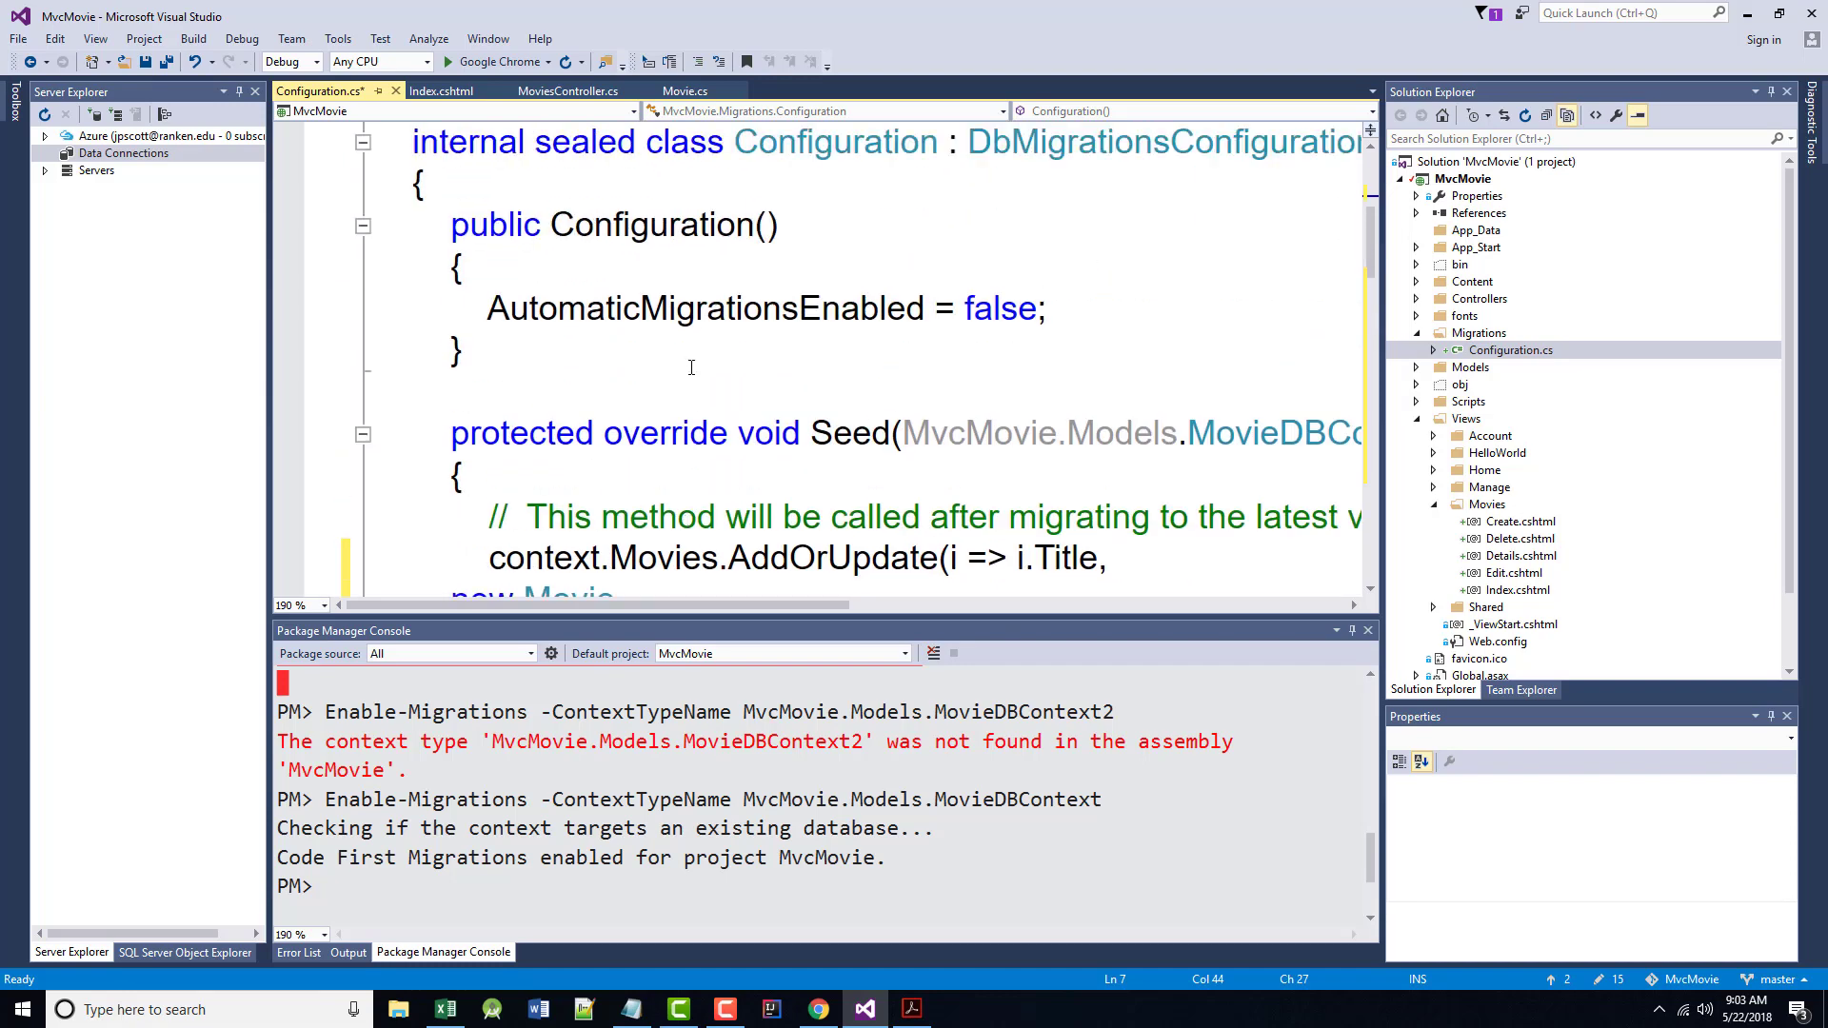
scroll(687, 374, "up", 3)
scroll(687, 376, "down", 1)
Return to the tutorial page in Chrome to read the note on Seed and AddOrUpdate
left_click(819, 1009)
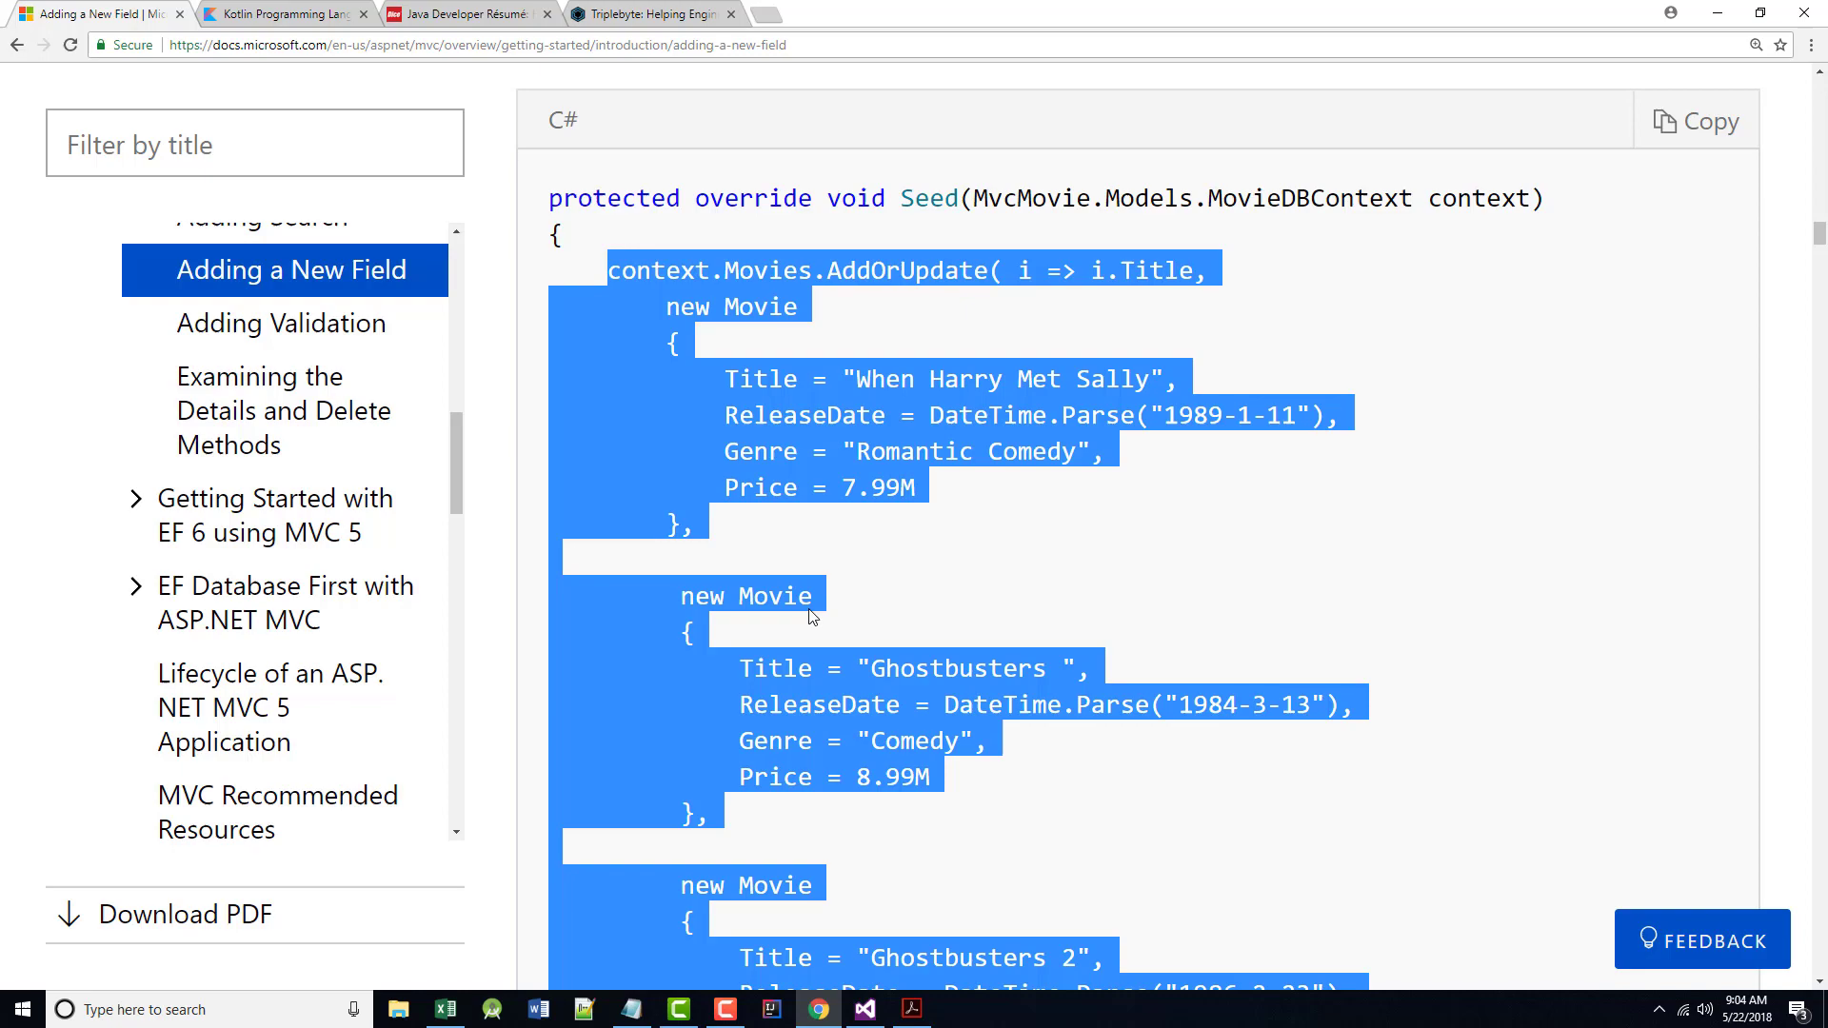
scroll(812, 617, "down", 4)
scroll(812, 617, "down", 4)
scroll(811, 617, "down", 4)
scroll(801, 599, "down", 3)
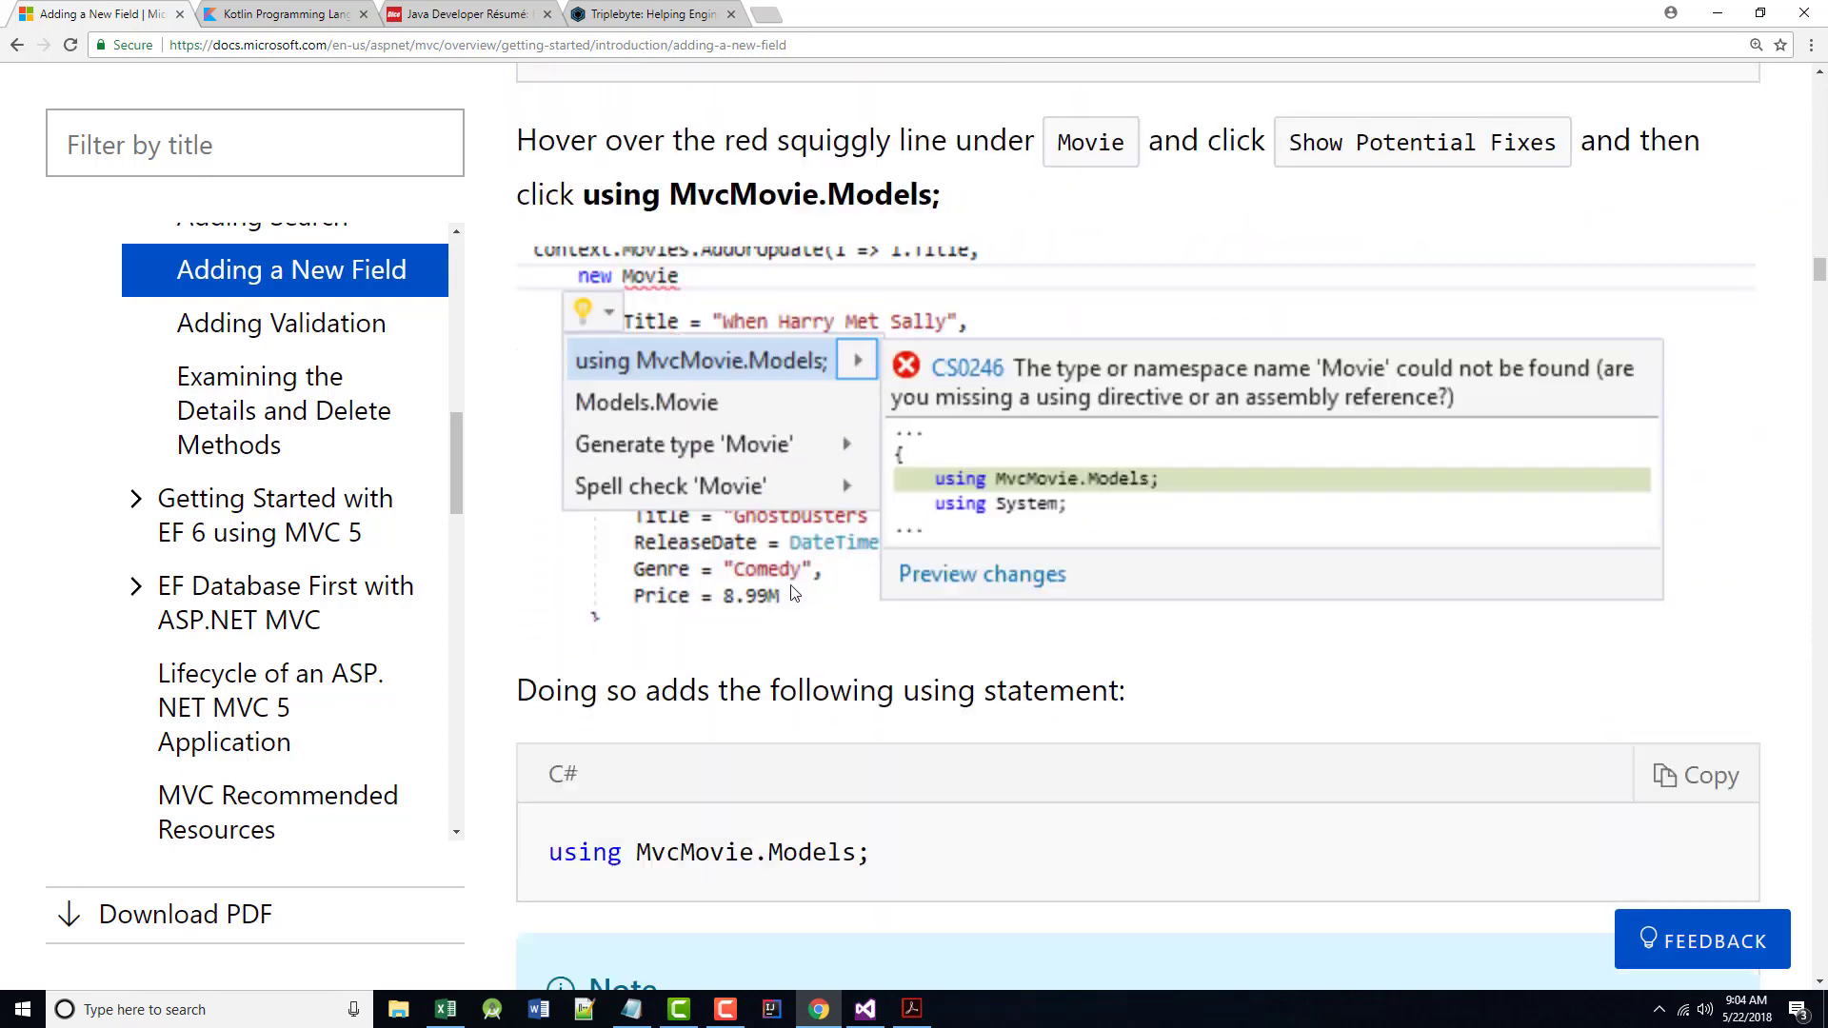
scroll(795, 594, "down", 3)
scroll(795, 595, "down", 3)
scroll(796, 594, "down", 3)
scroll(788, 584, "down", 3)
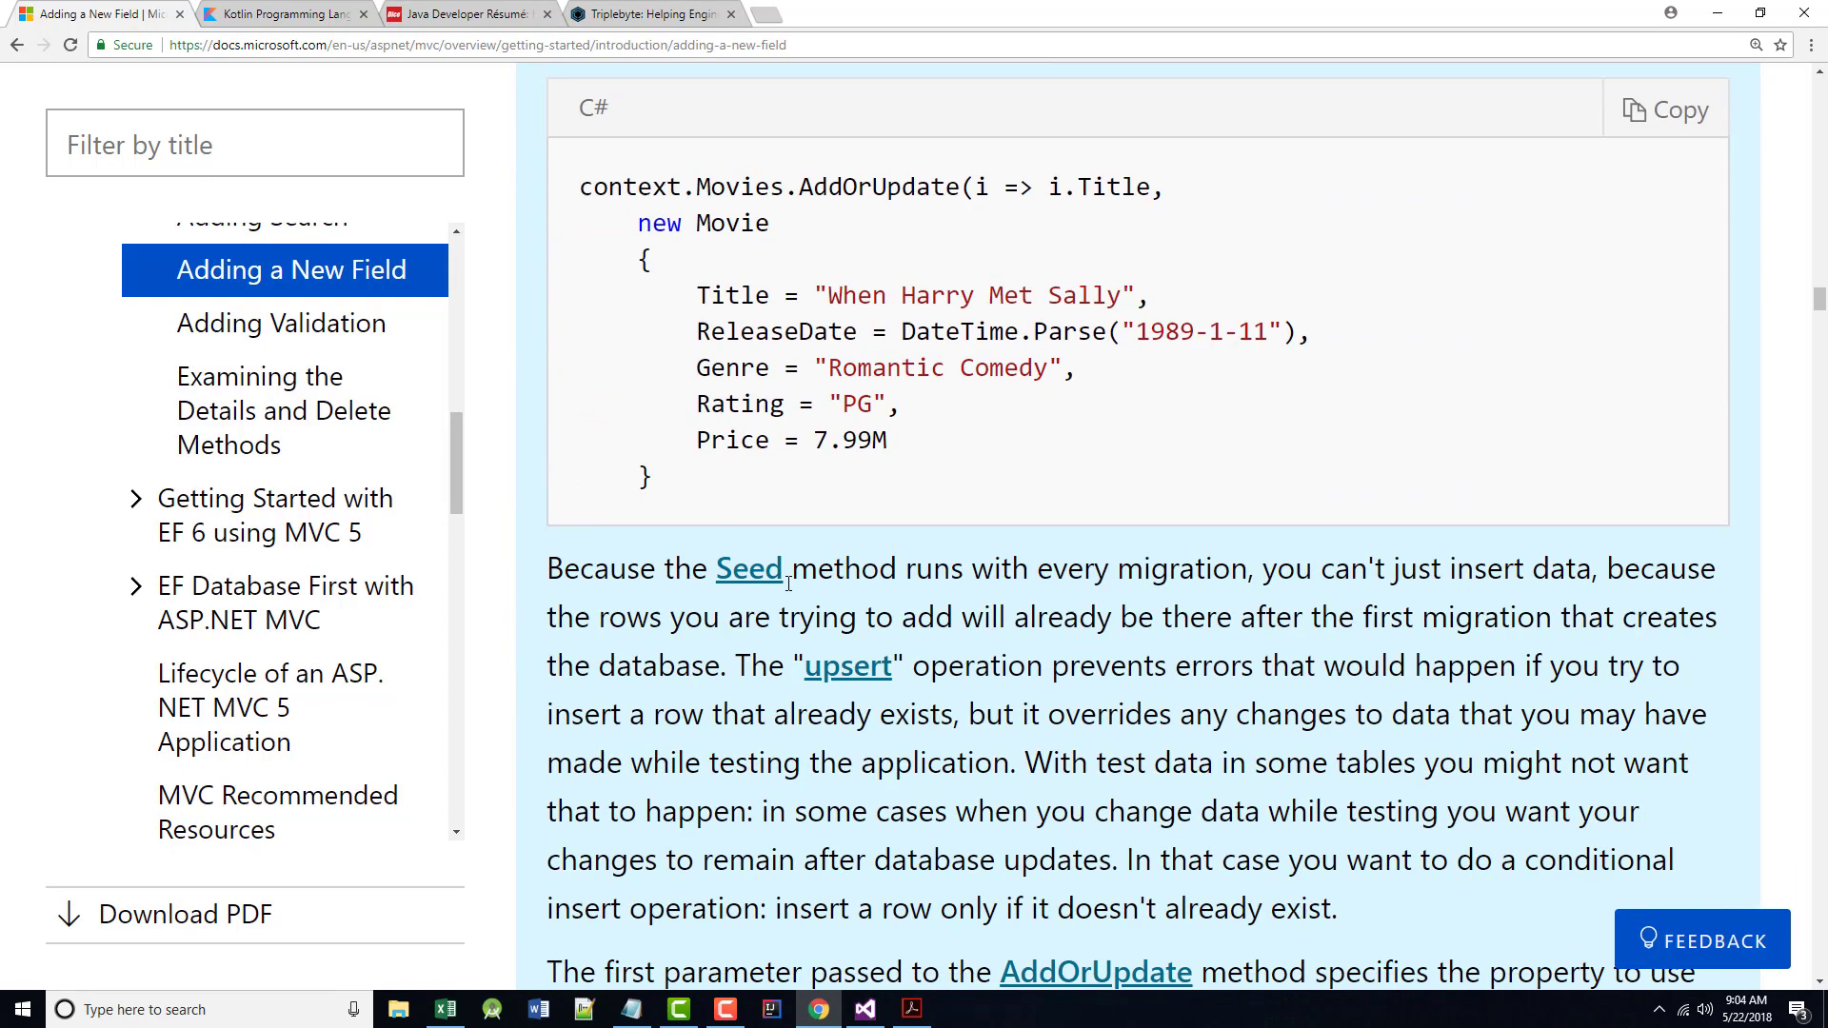
scroll(789, 583, "down", 2)
scroll(790, 584, "down", 1)
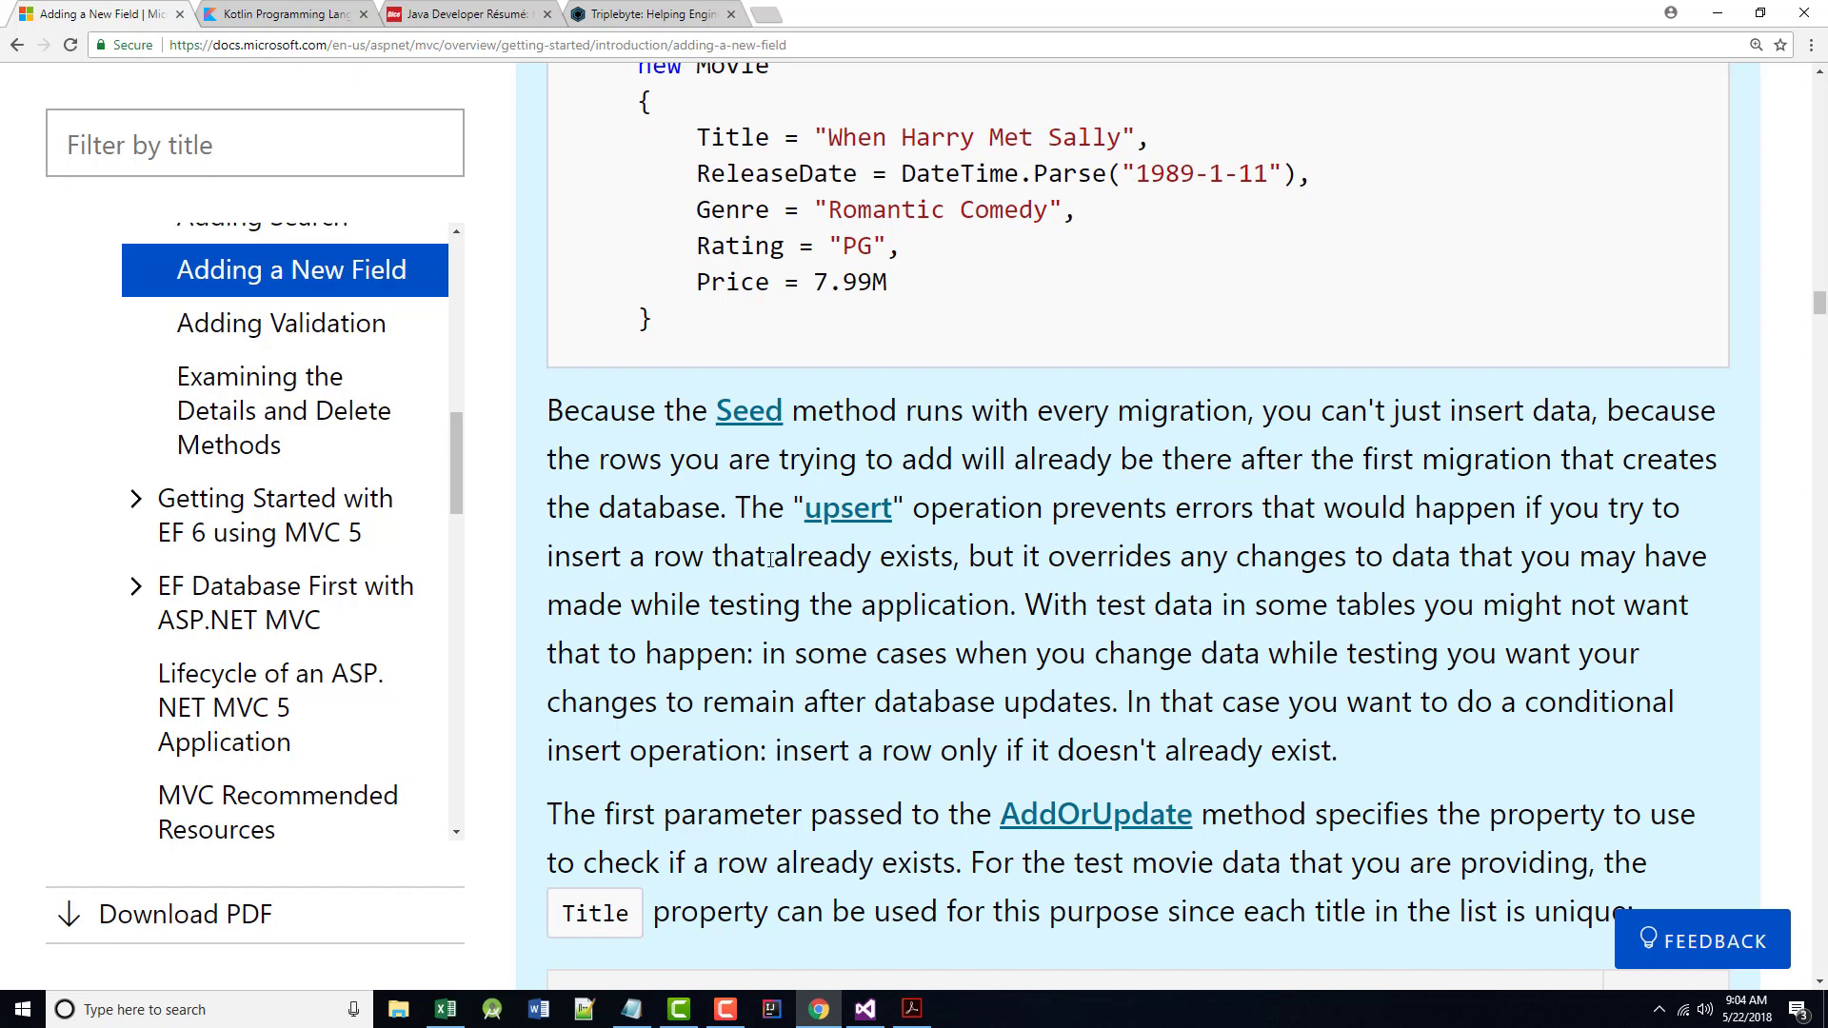
scroll(768, 558, "down", 3)
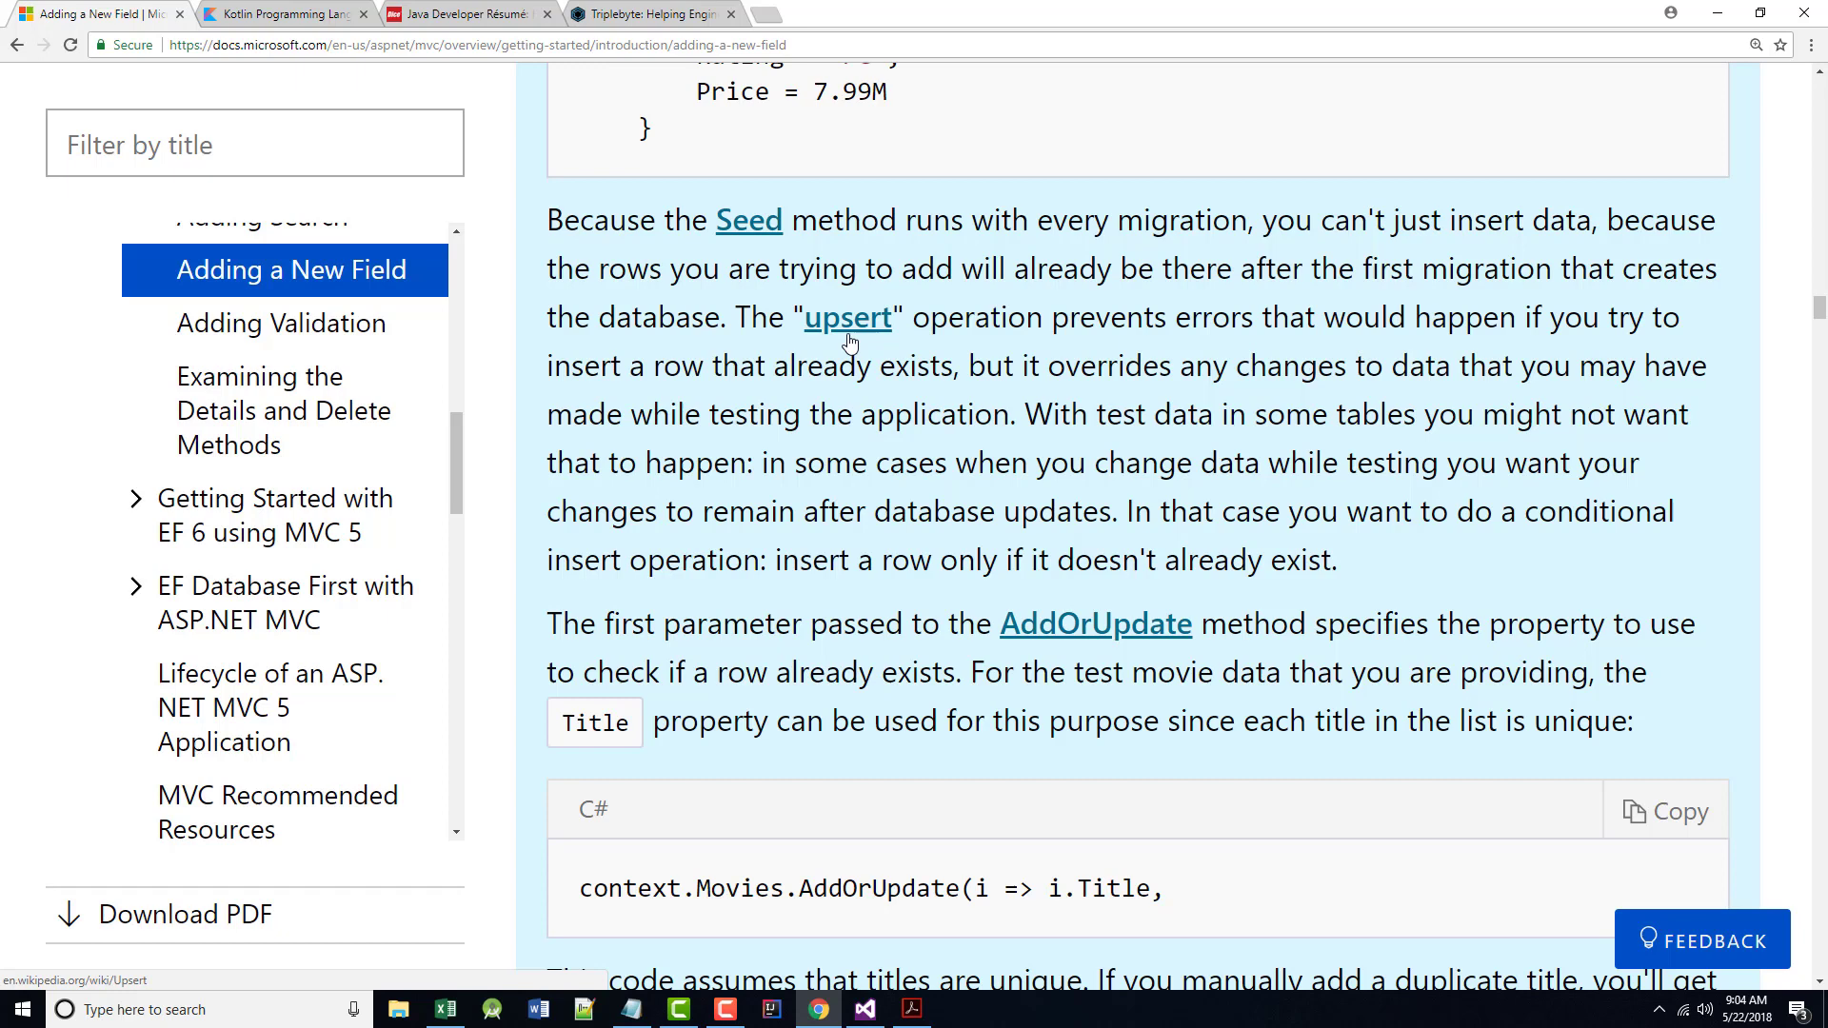
scroll(915, 474, "down", 2)
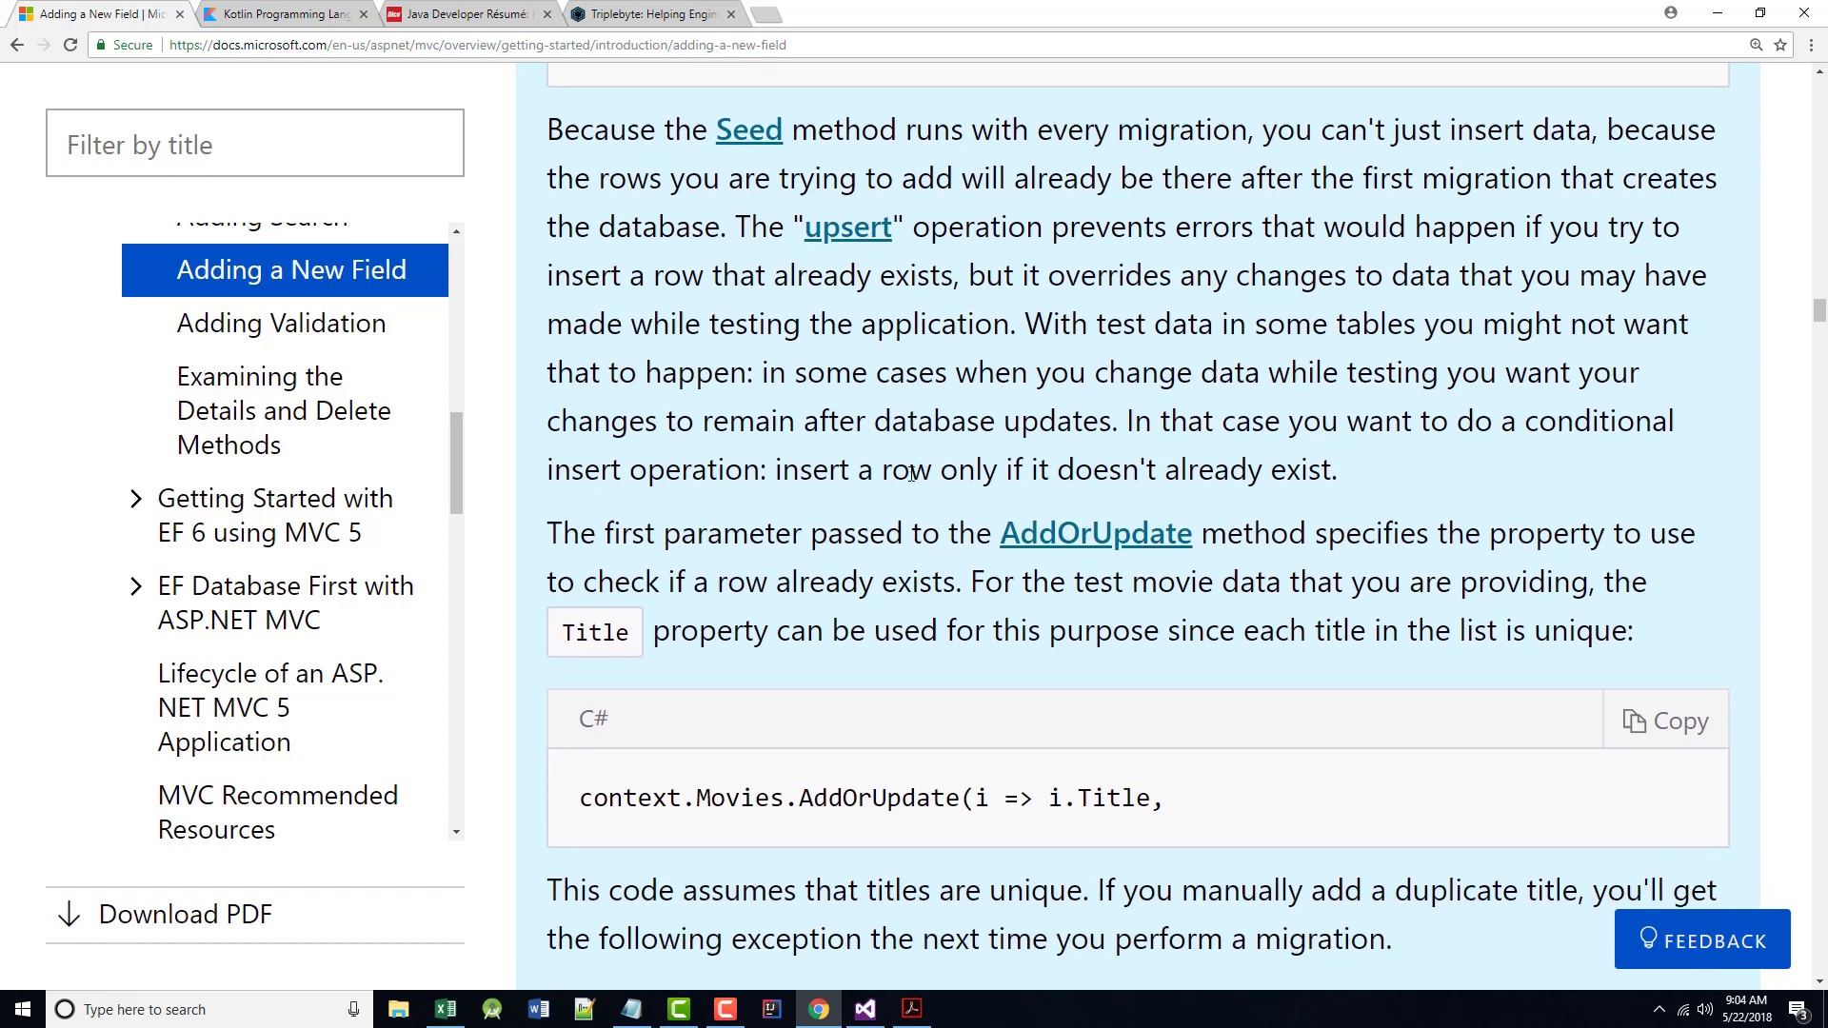
scroll(911, 475, "up", 2)
scroll(910, 471, "down", 1)
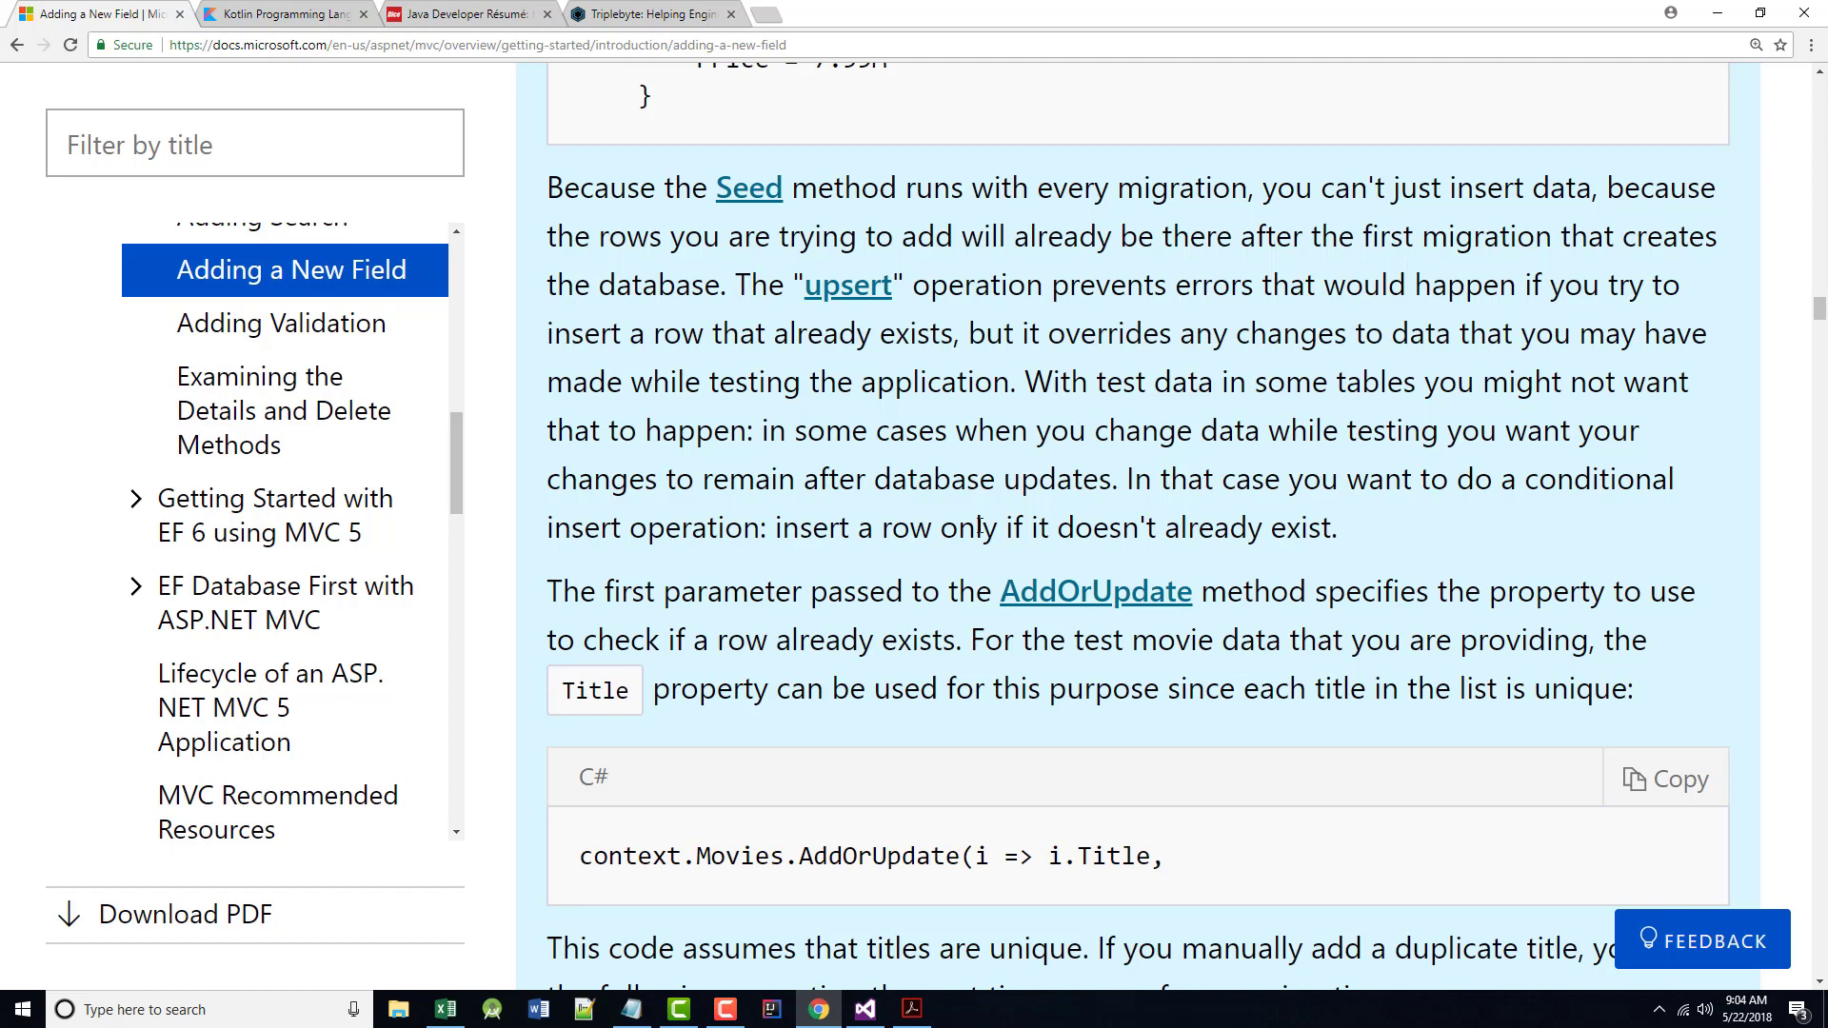
scroll(899, 454, "up", 2)
scroll(896, 475, "up", 3)
scroll(813, 478, "up", 2)
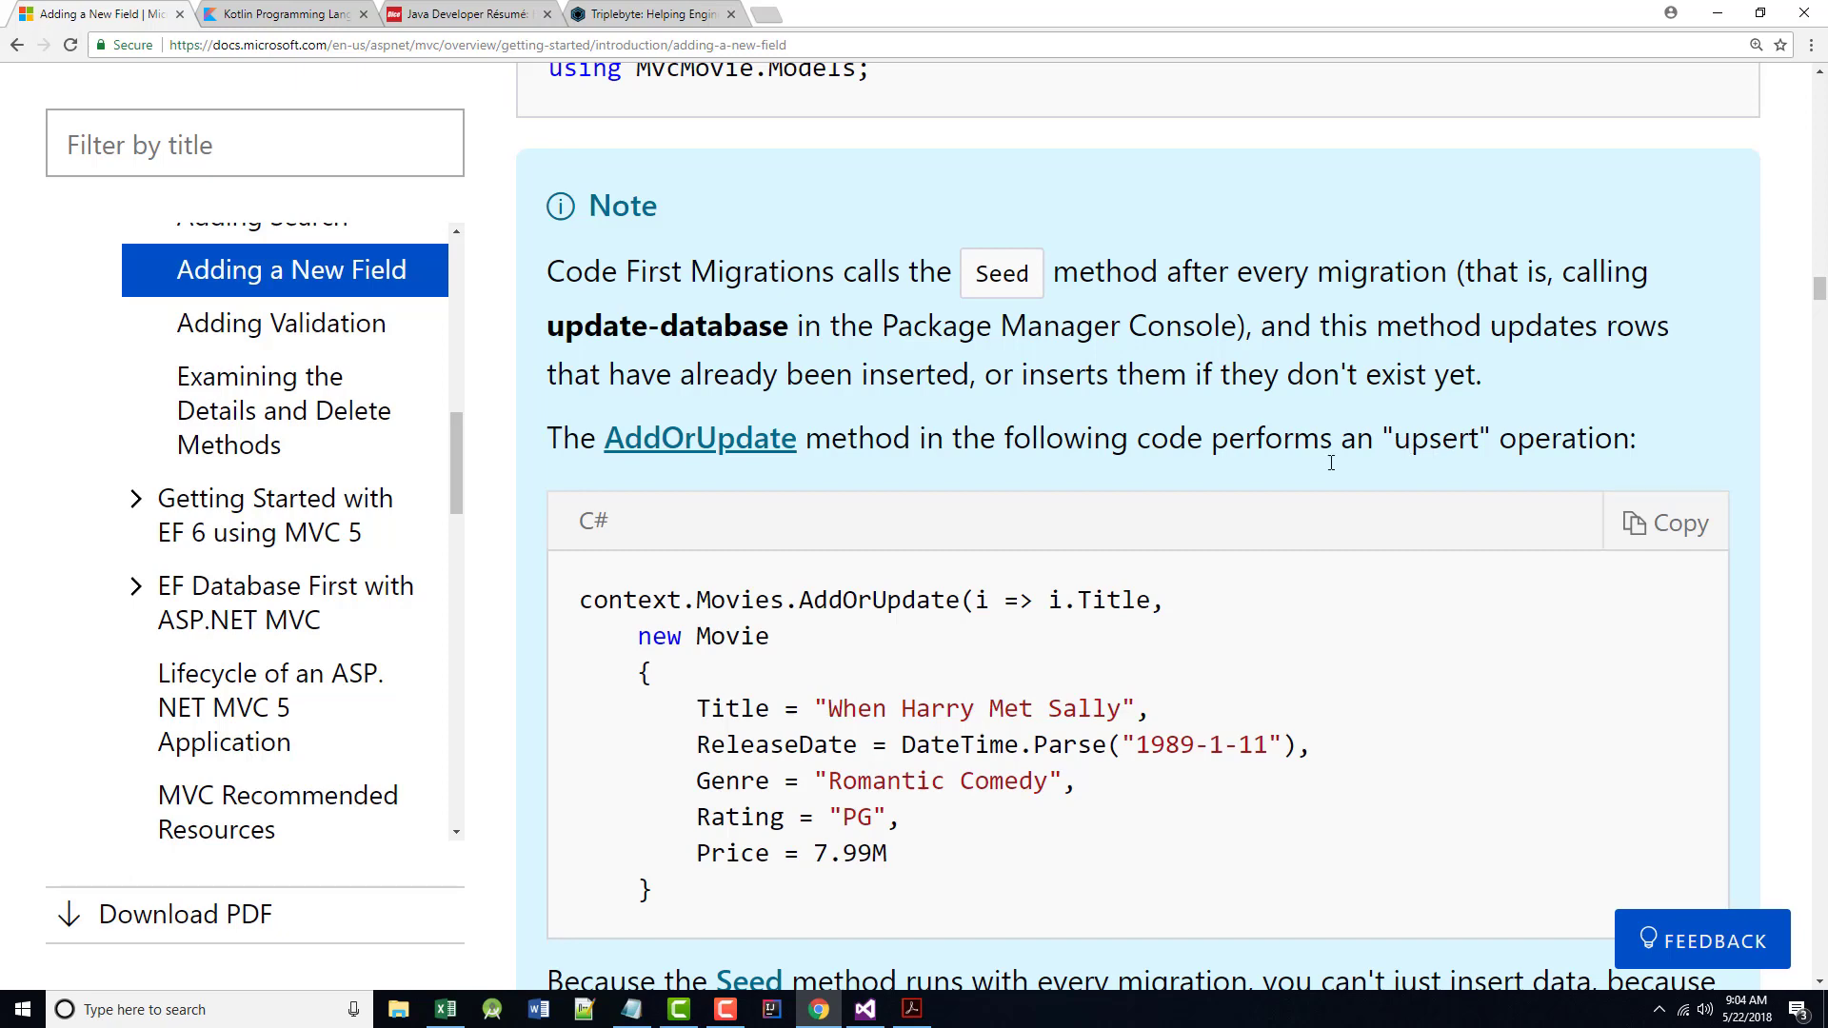
scroll(1198, 473, "down", 3)
scroll(1197, 473, "down", 3)
scroll(1197, 472, "down", 3)
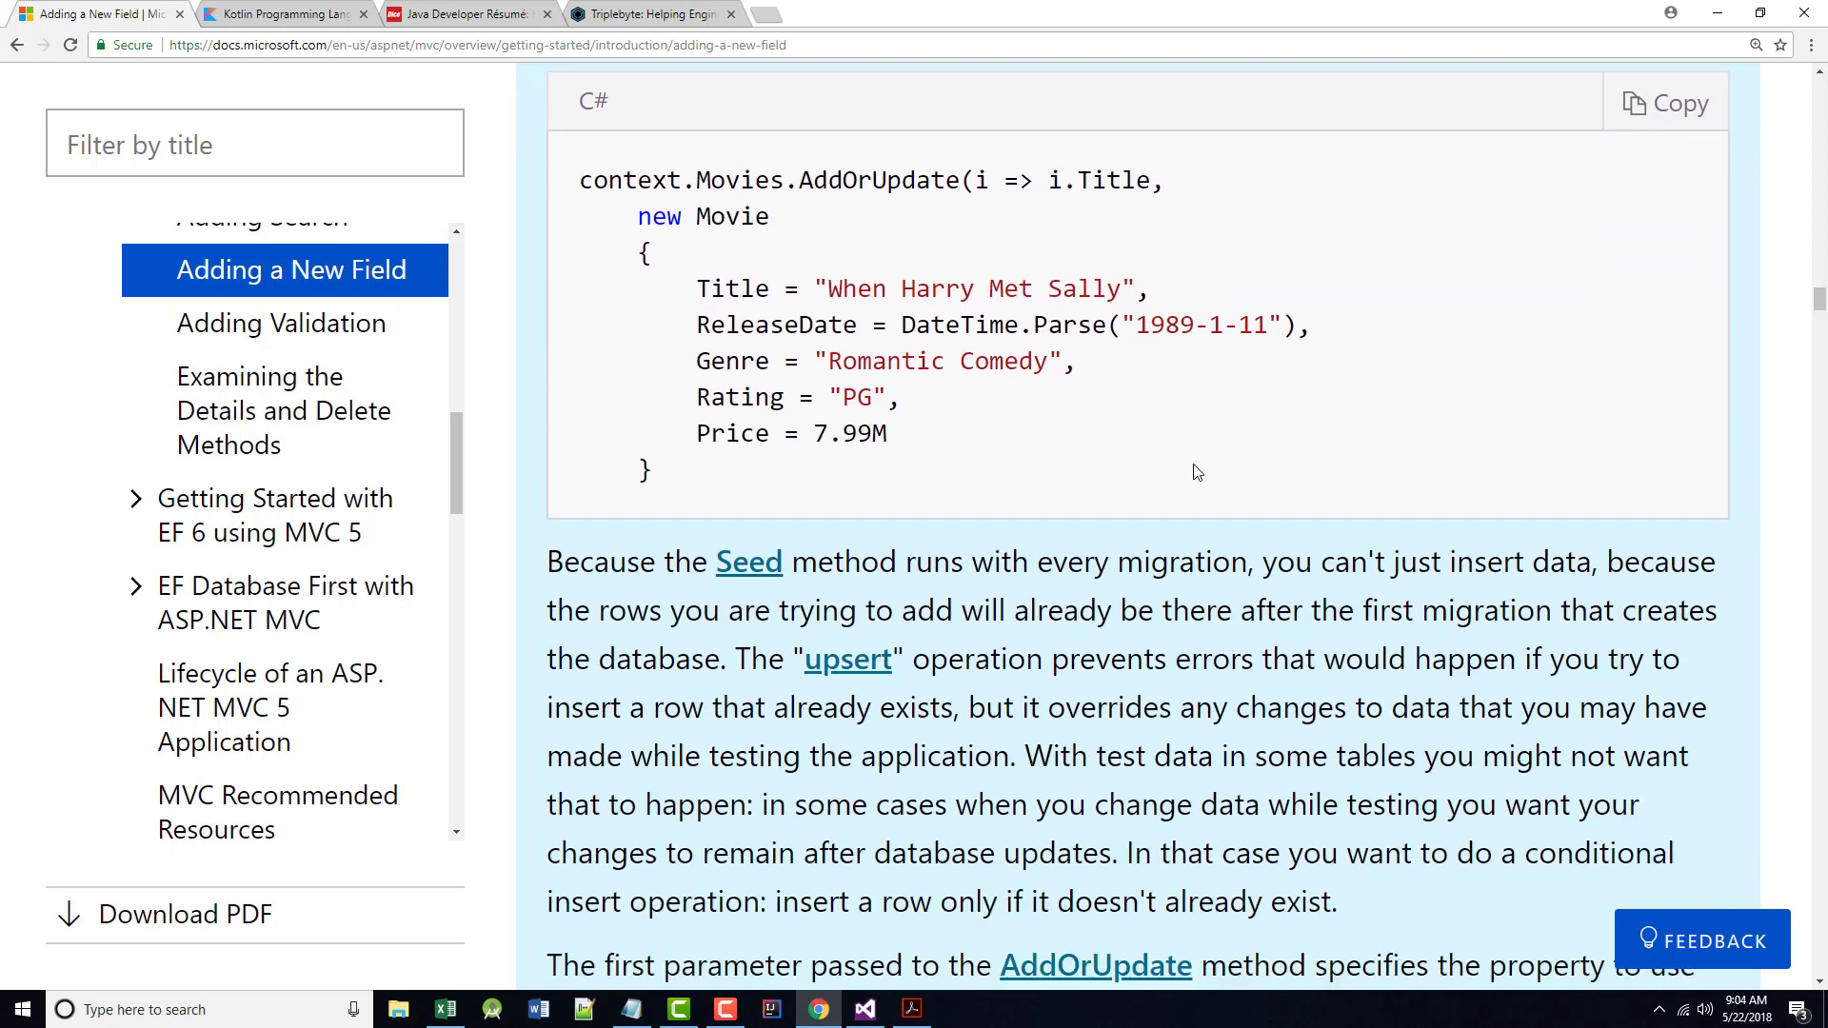
scroll(1197, 473, "down", 2)
scroll(1197, 473, "down", 2)
scroll(1198, 471, "down", 1)
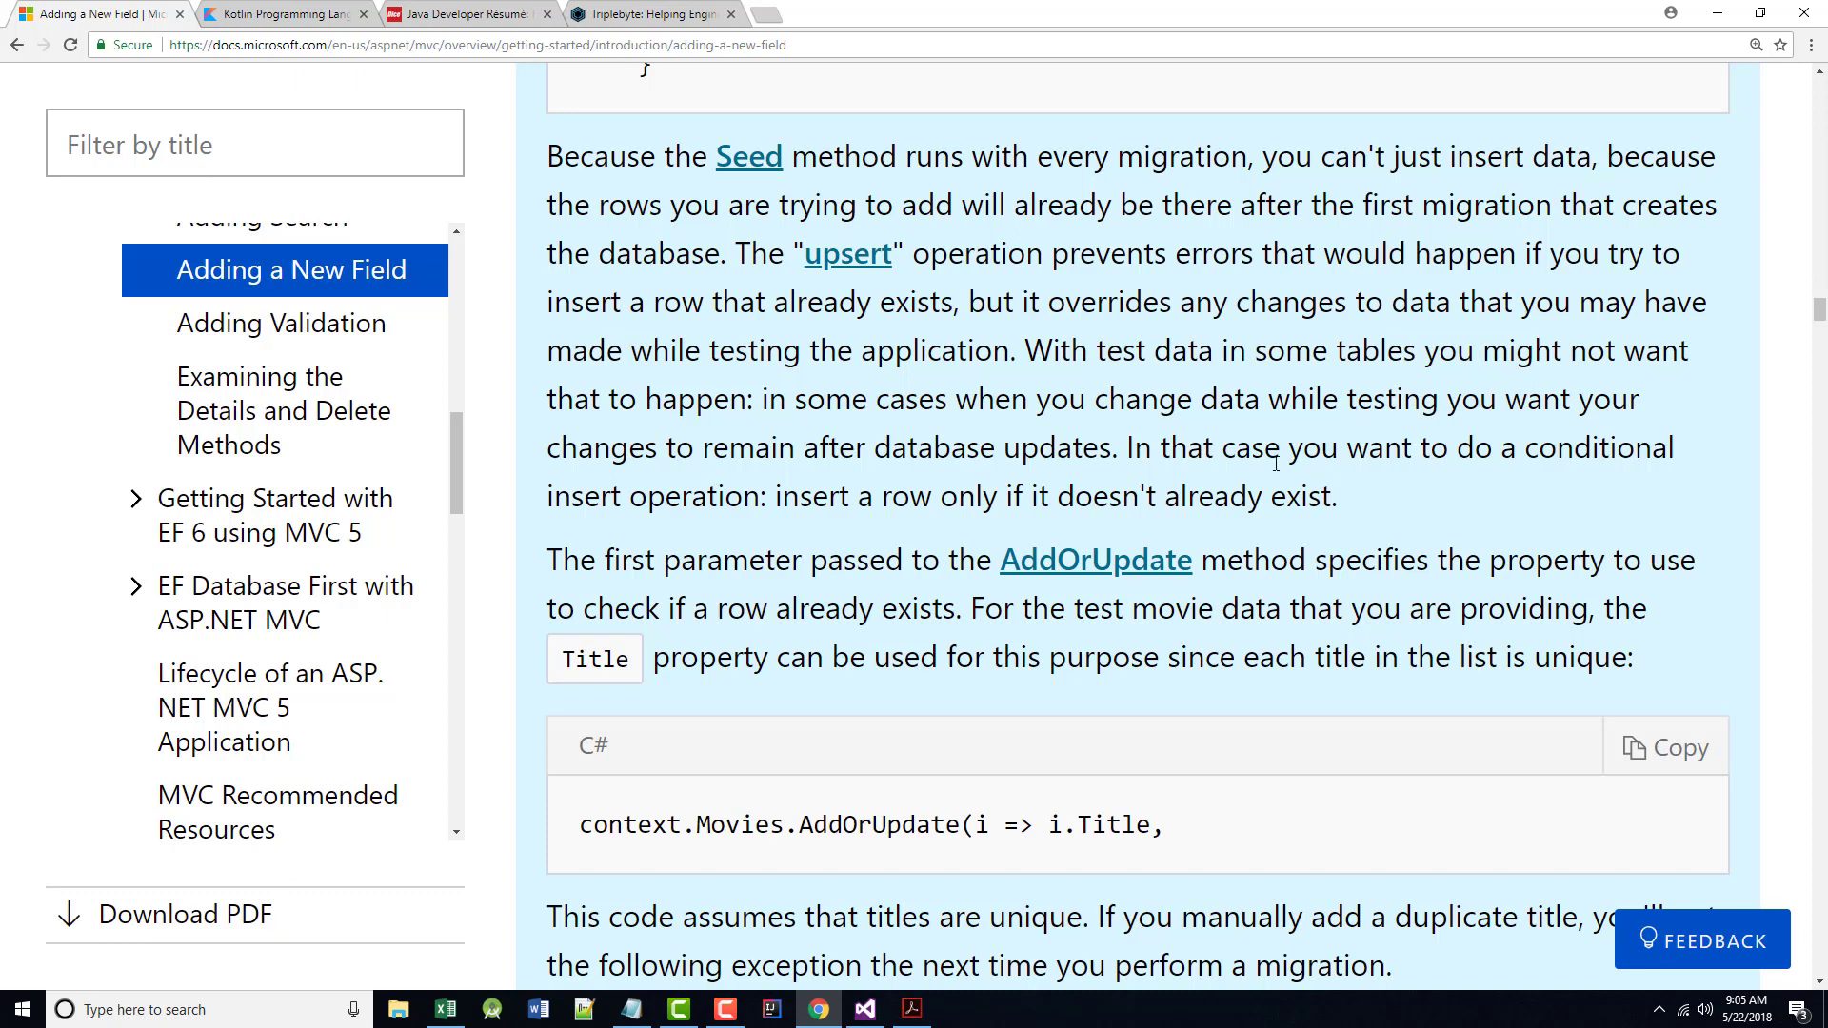
scroll(1032, 545, "down", 3)
scroll(1033, 547, "down", 3)
scroll(1026, 536, "down", 1)
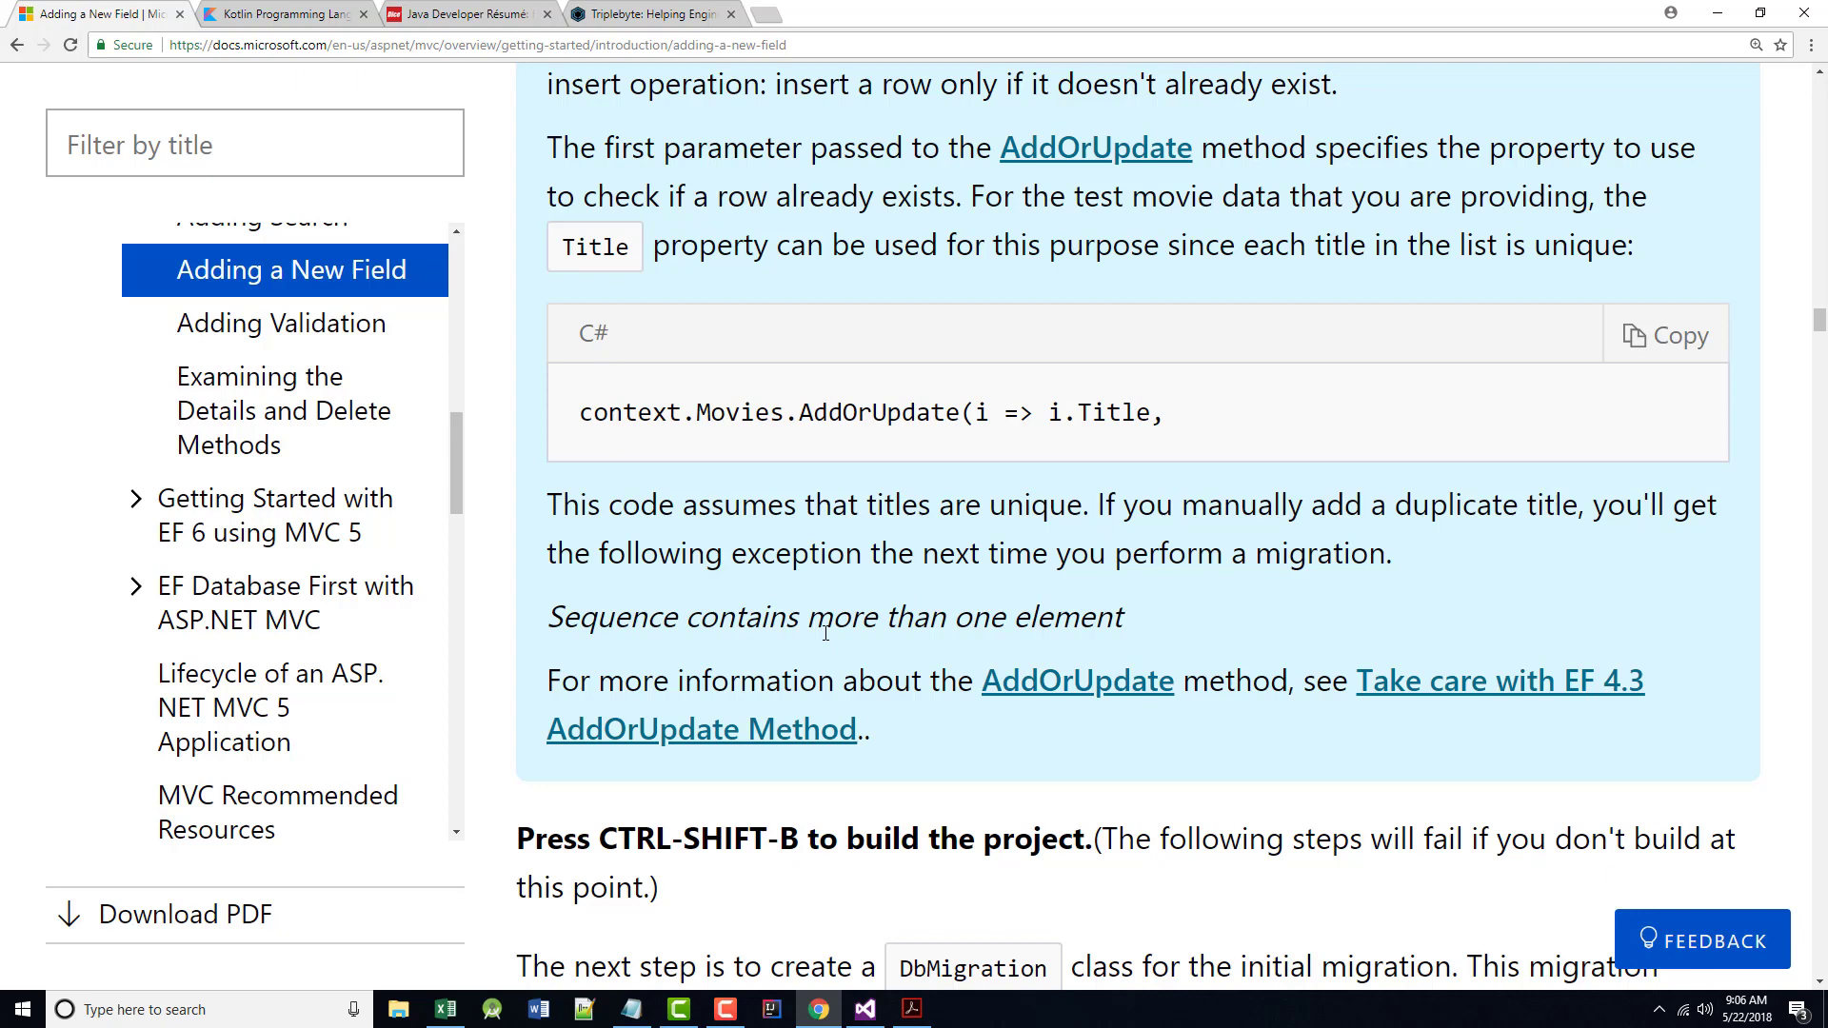
scroll(1000, 796, "down", 1)
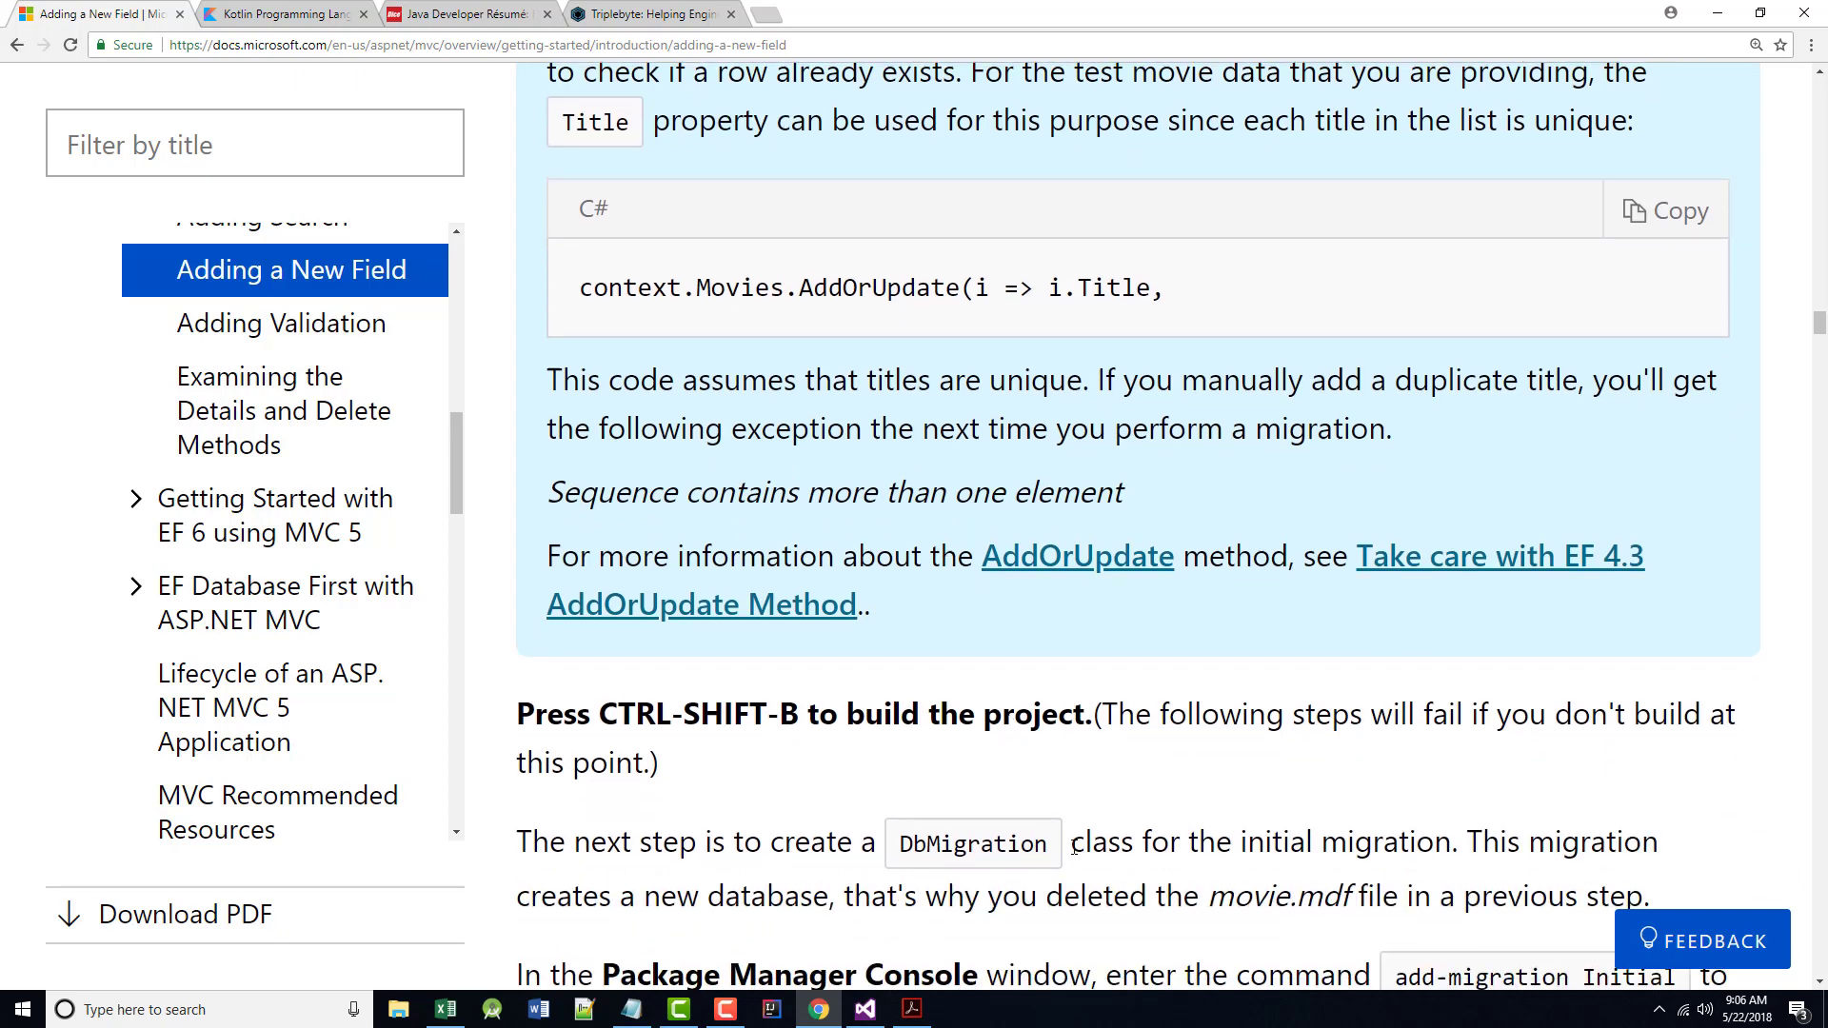
scroll(1075, 846, "down", 3)
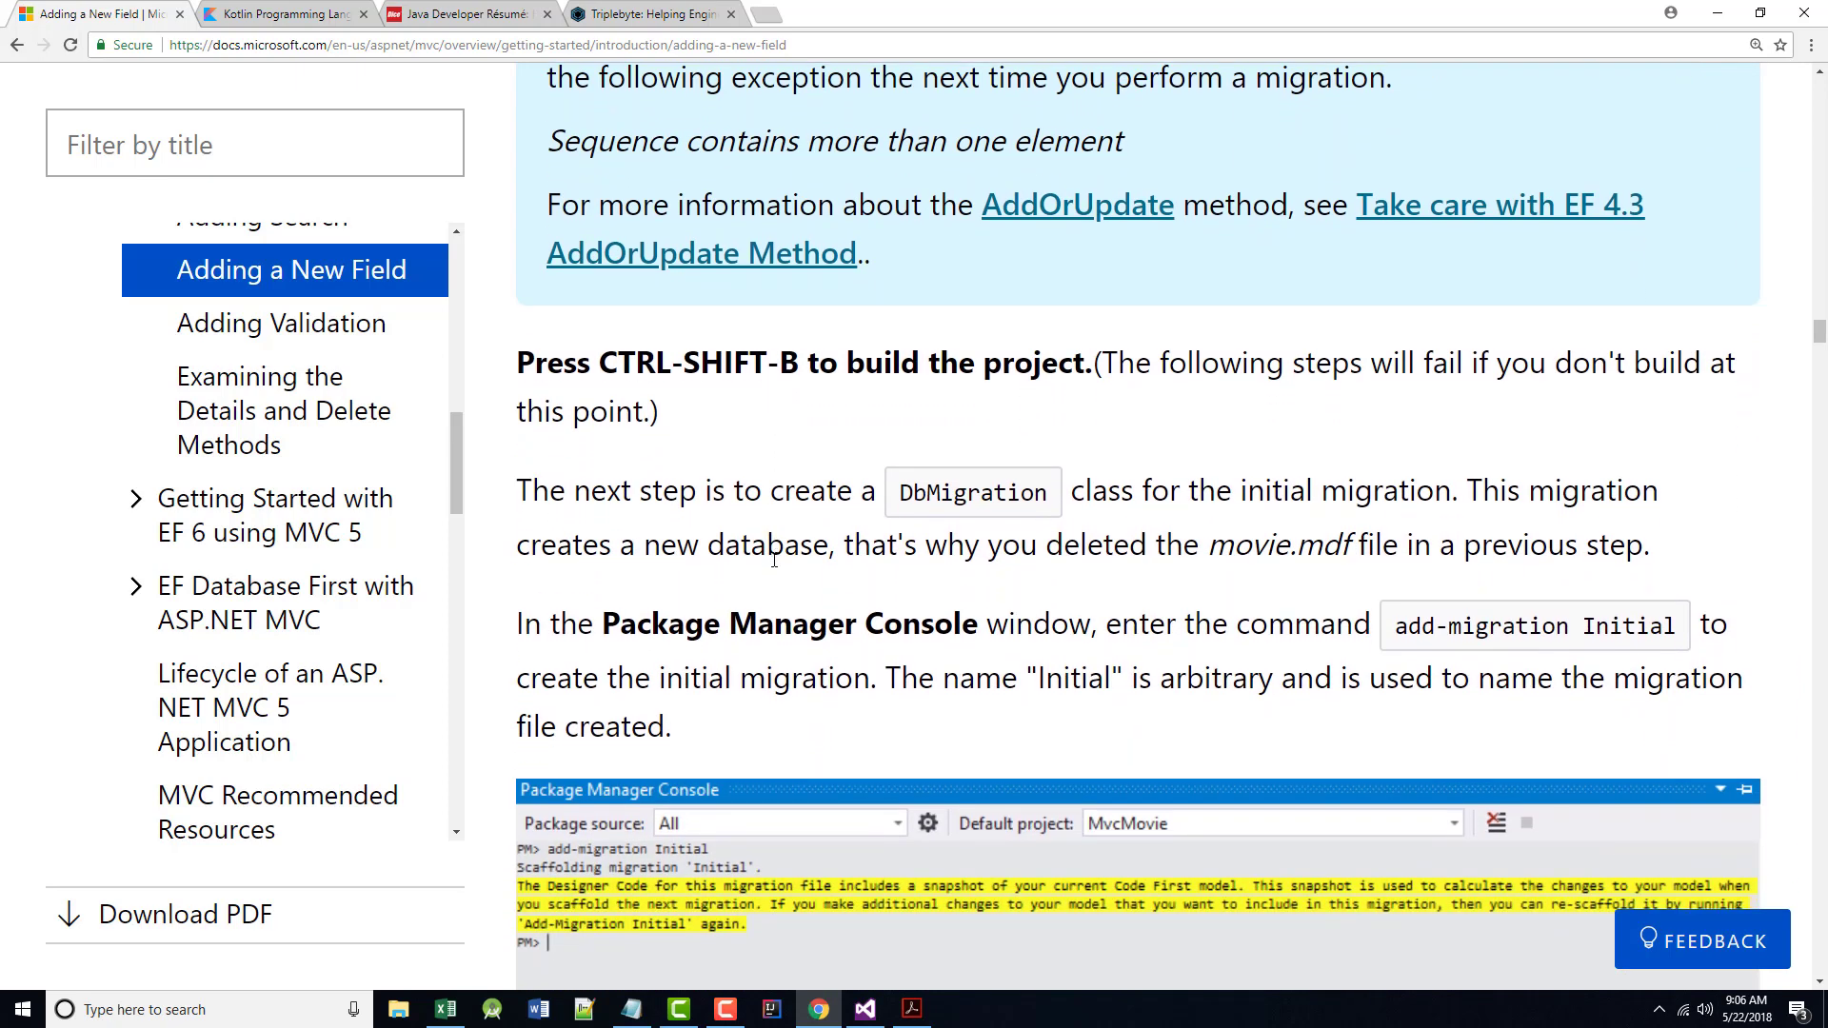
scroll(775, 561, "down", 1)
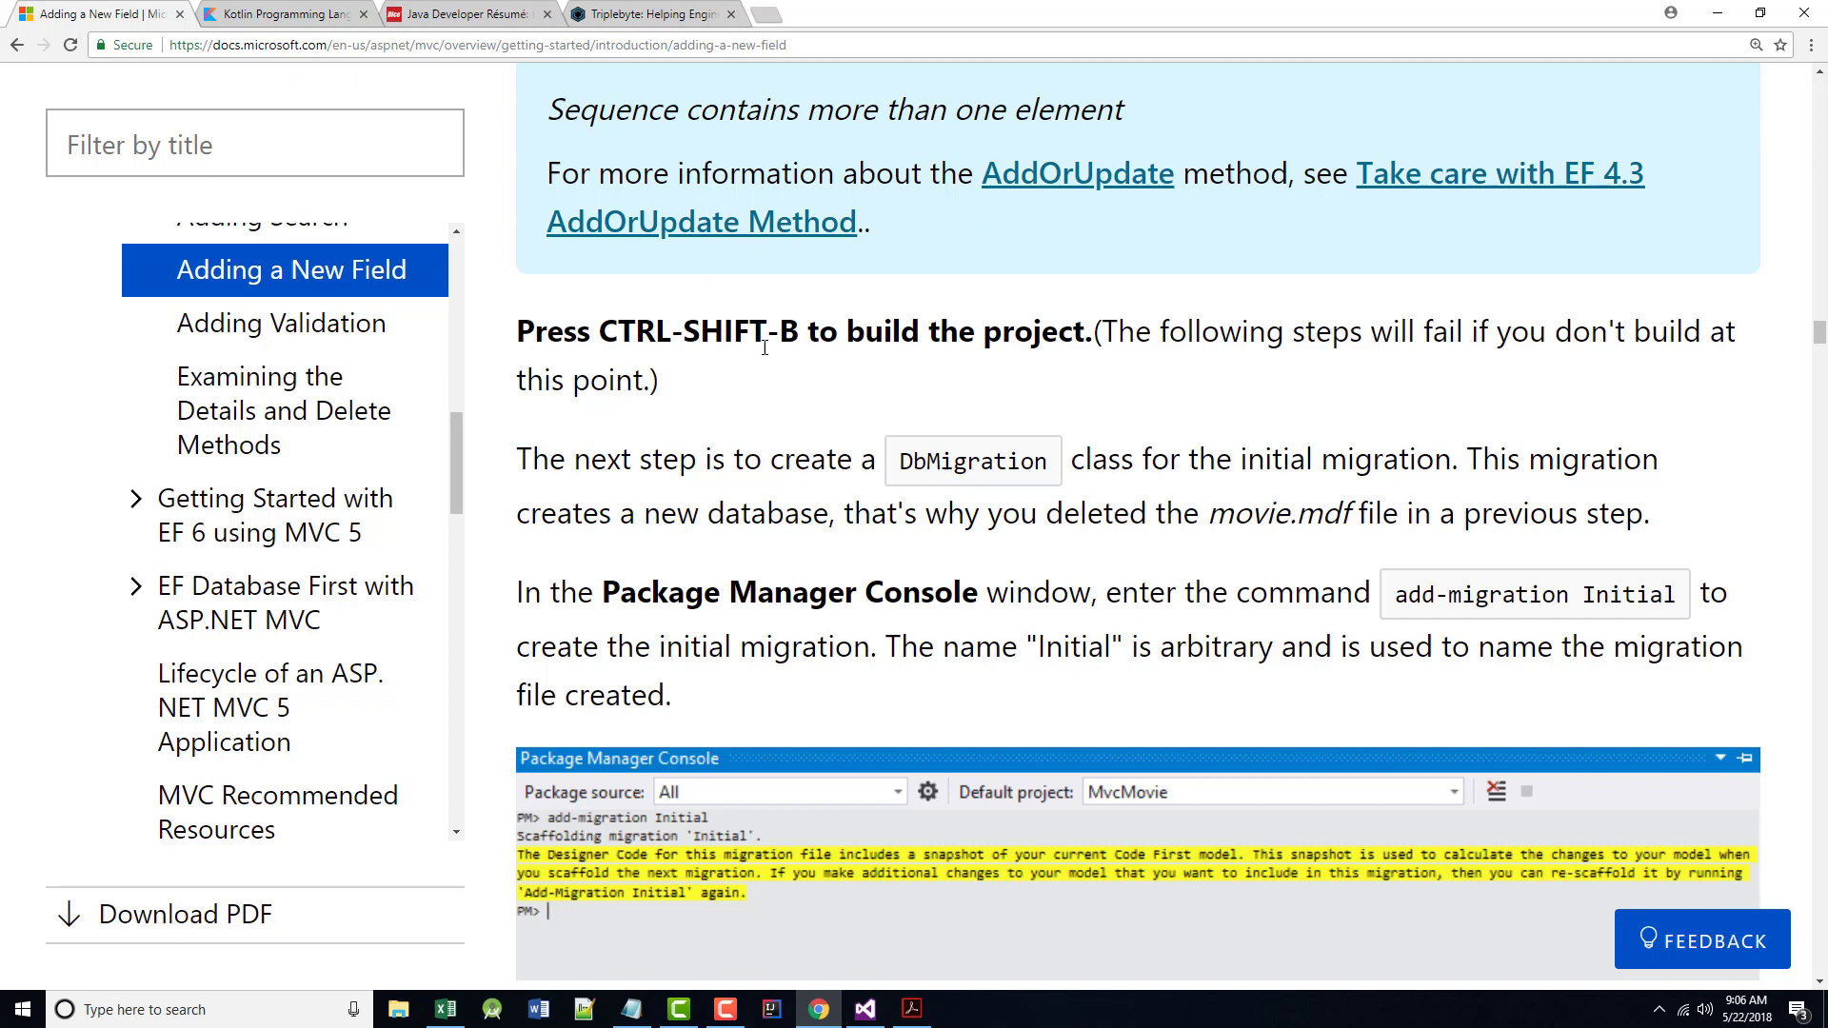
Show the bookmarks bar above the tutorial page with Ctrl+Shift+B
key("ctrl+shift+b")
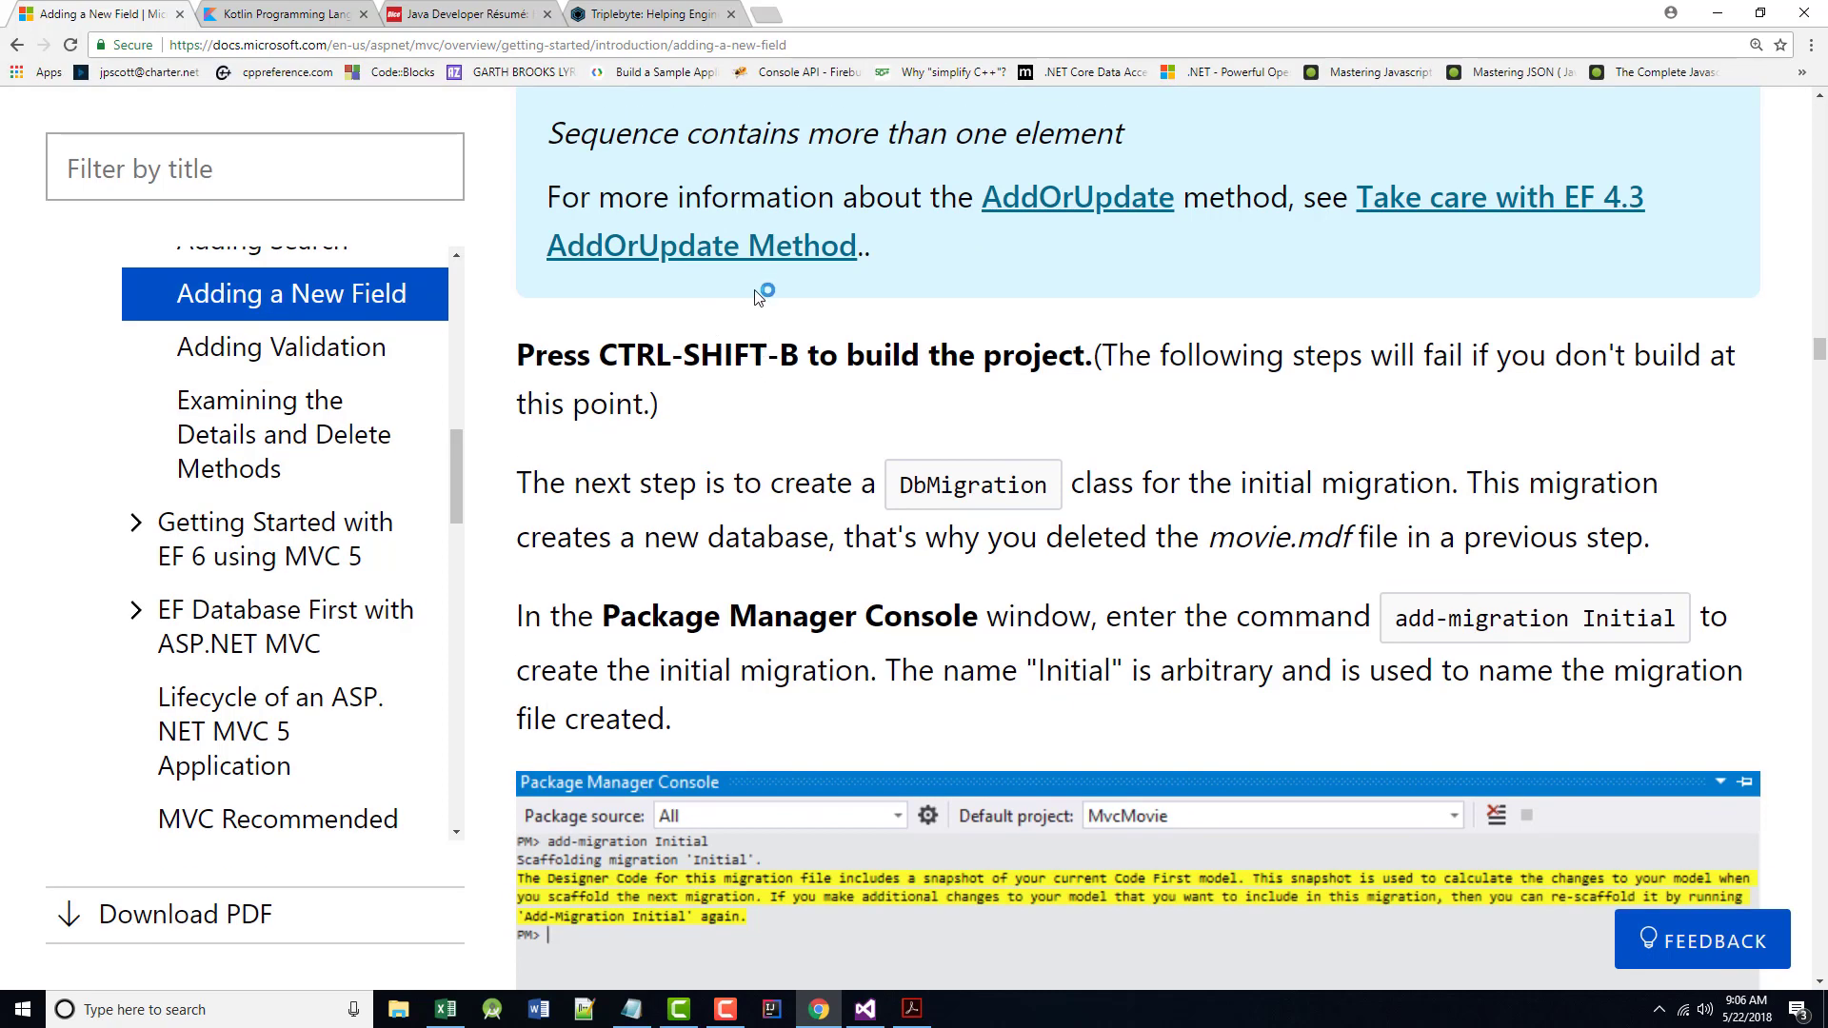
Save Configuration.cs and build the MvcMovie solution via Build > Build Solution, succeeding
left_click(865, 1009)
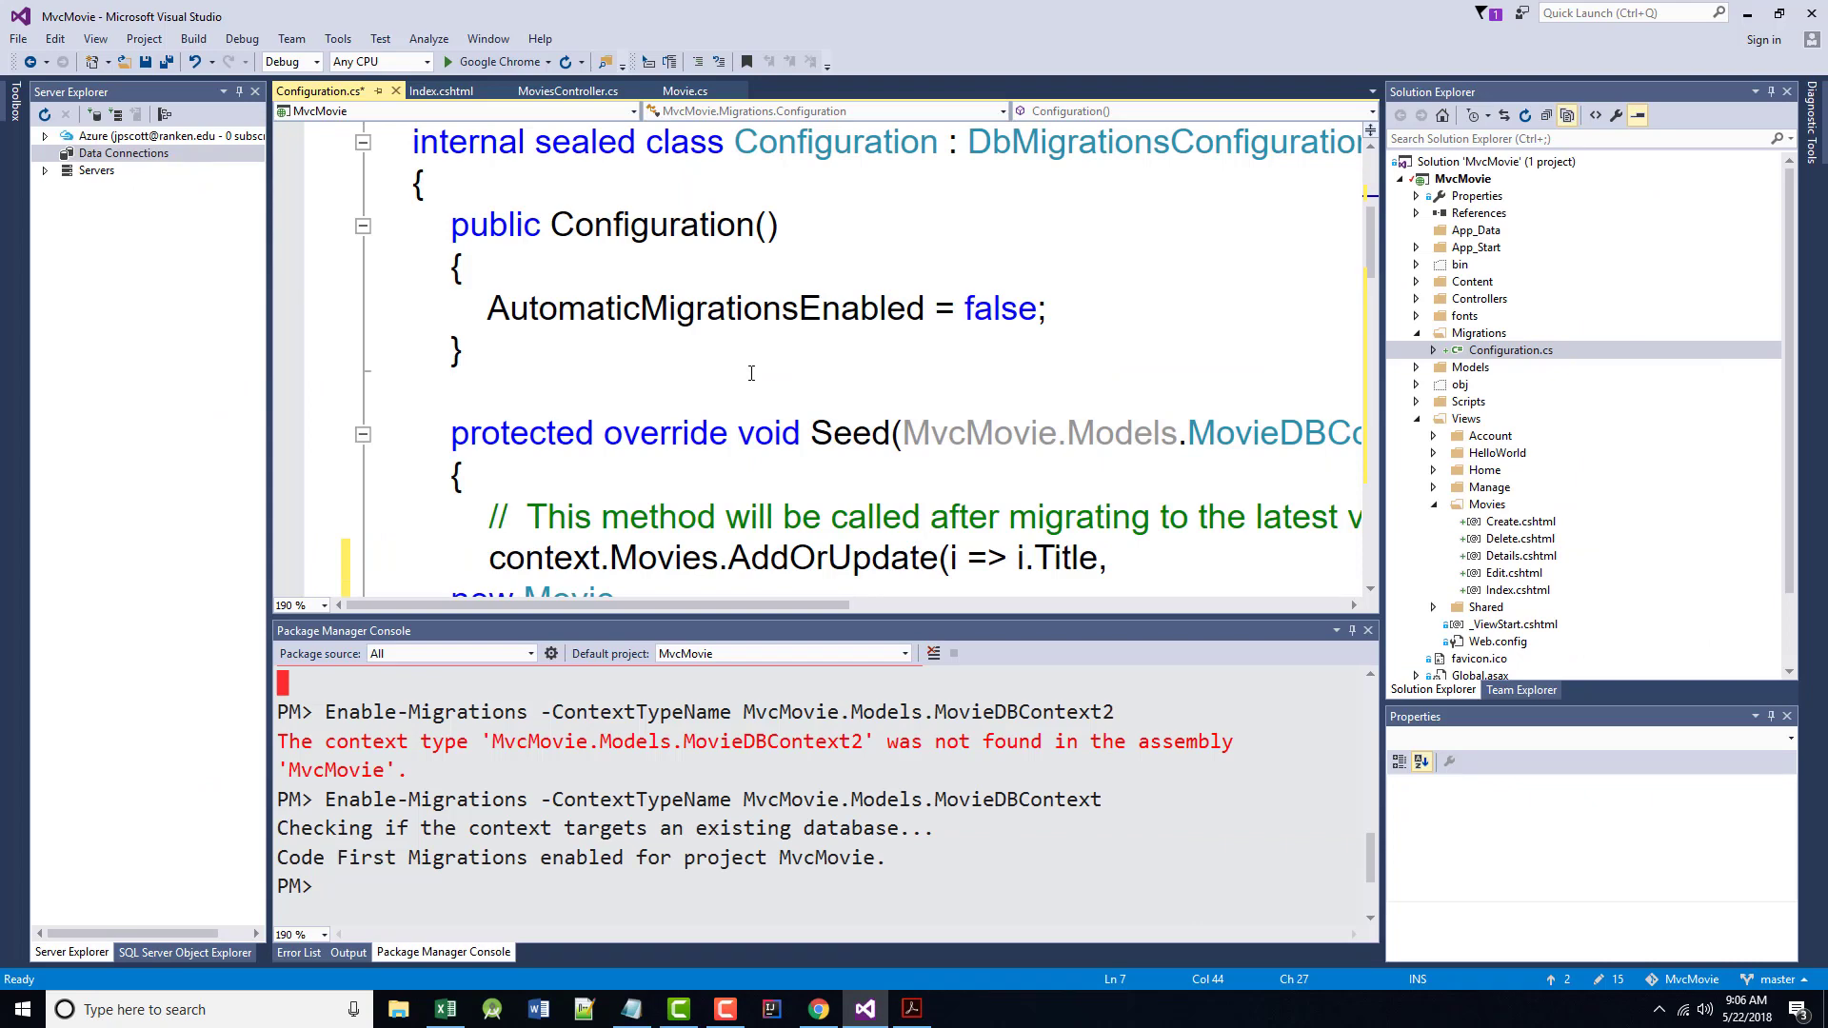
key("ctrl+shift+b")
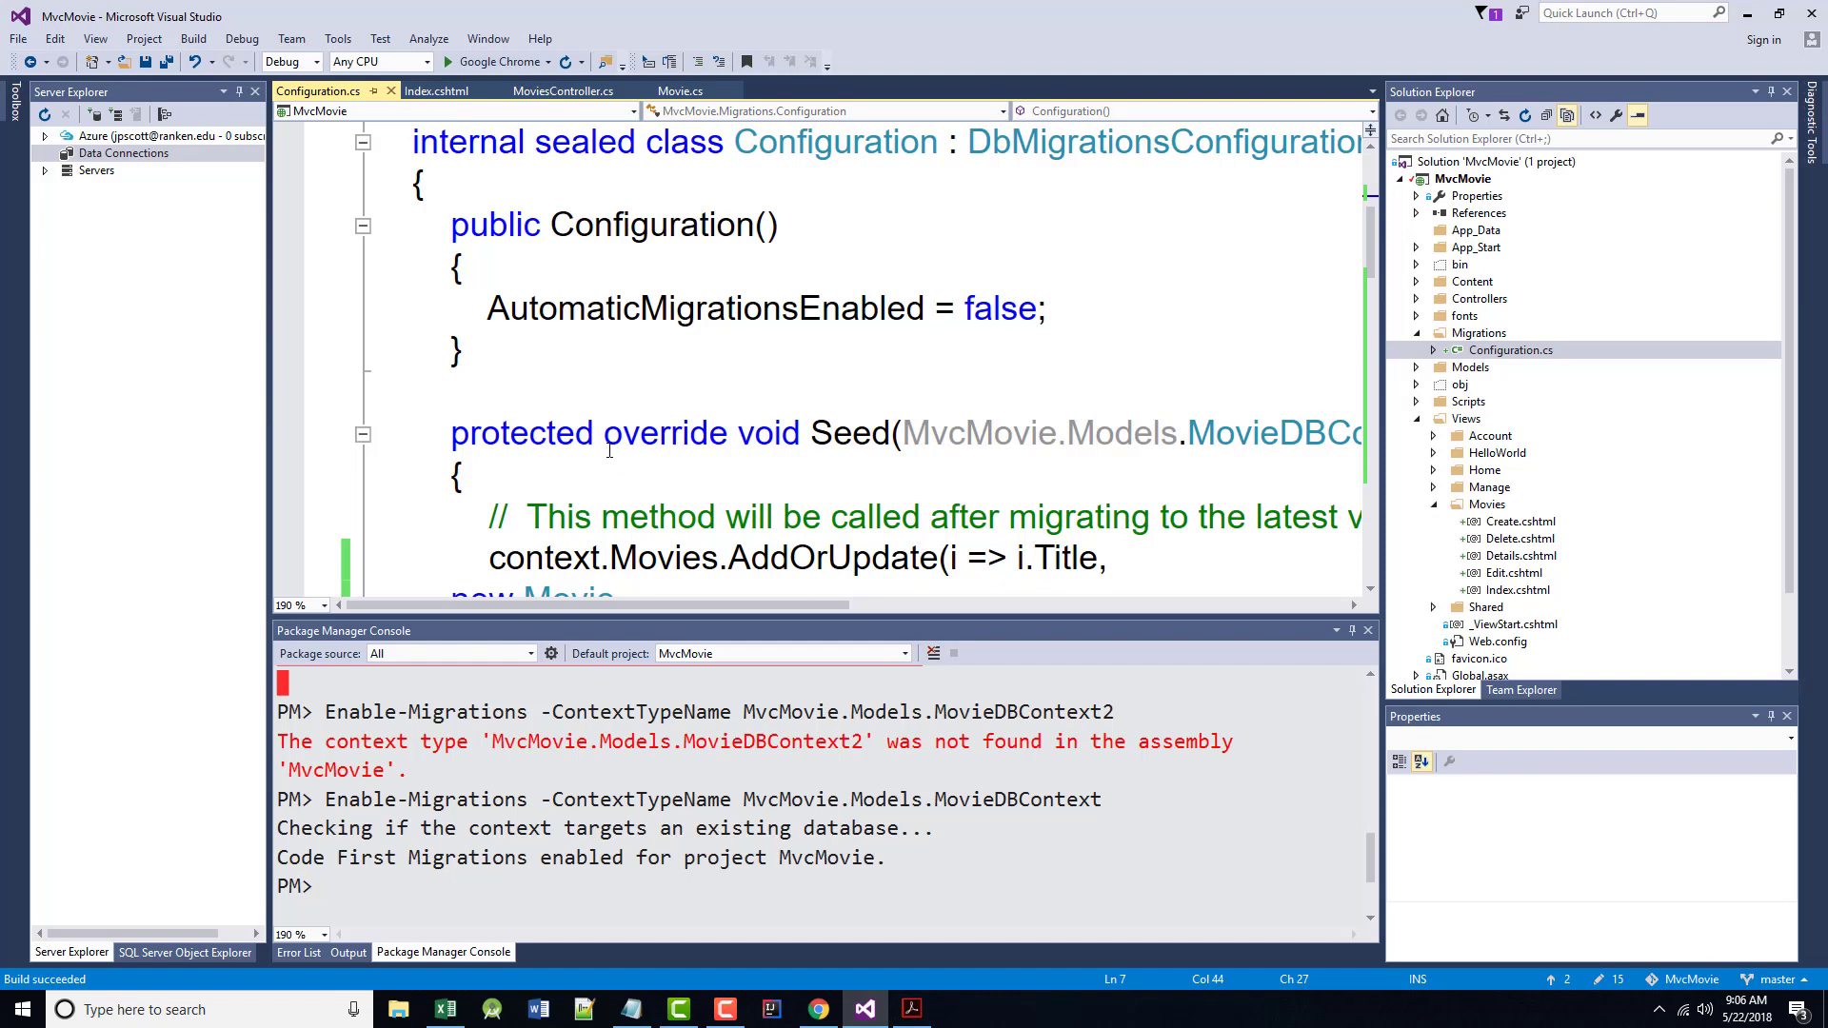
left_click(242, 39)
left_click(192, 39)
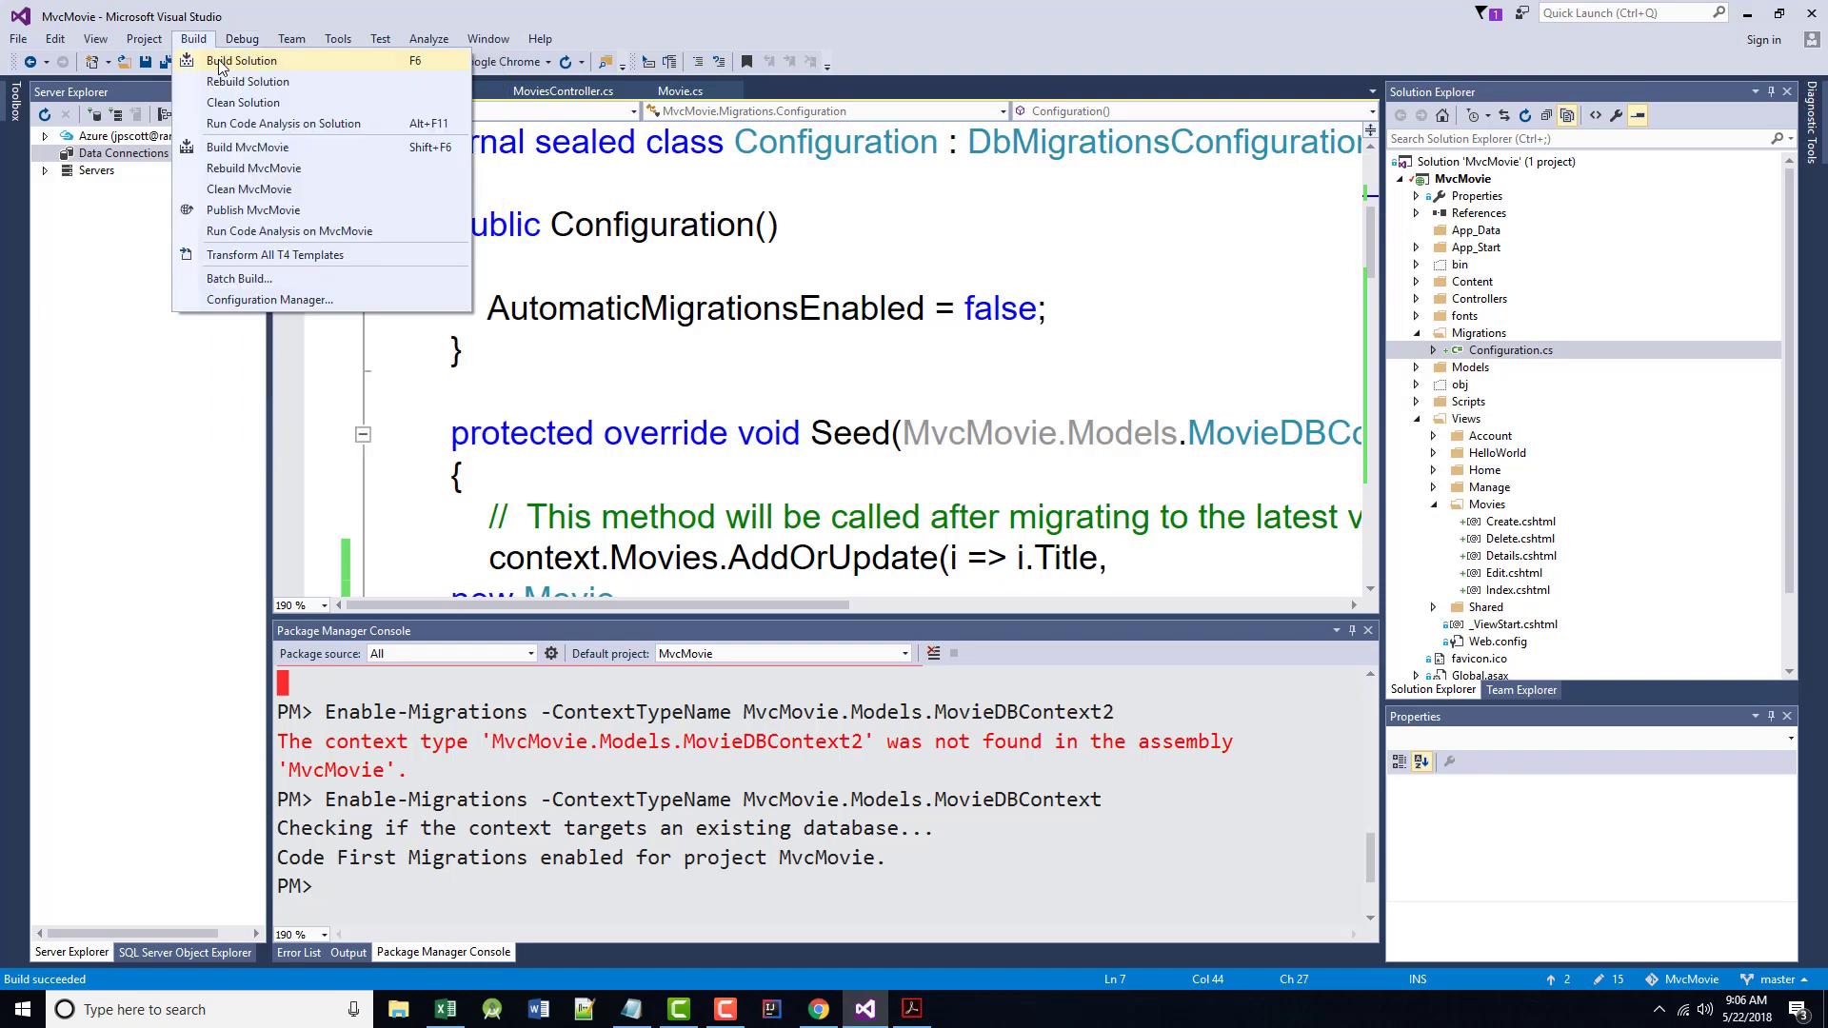
left_click(240, 60)
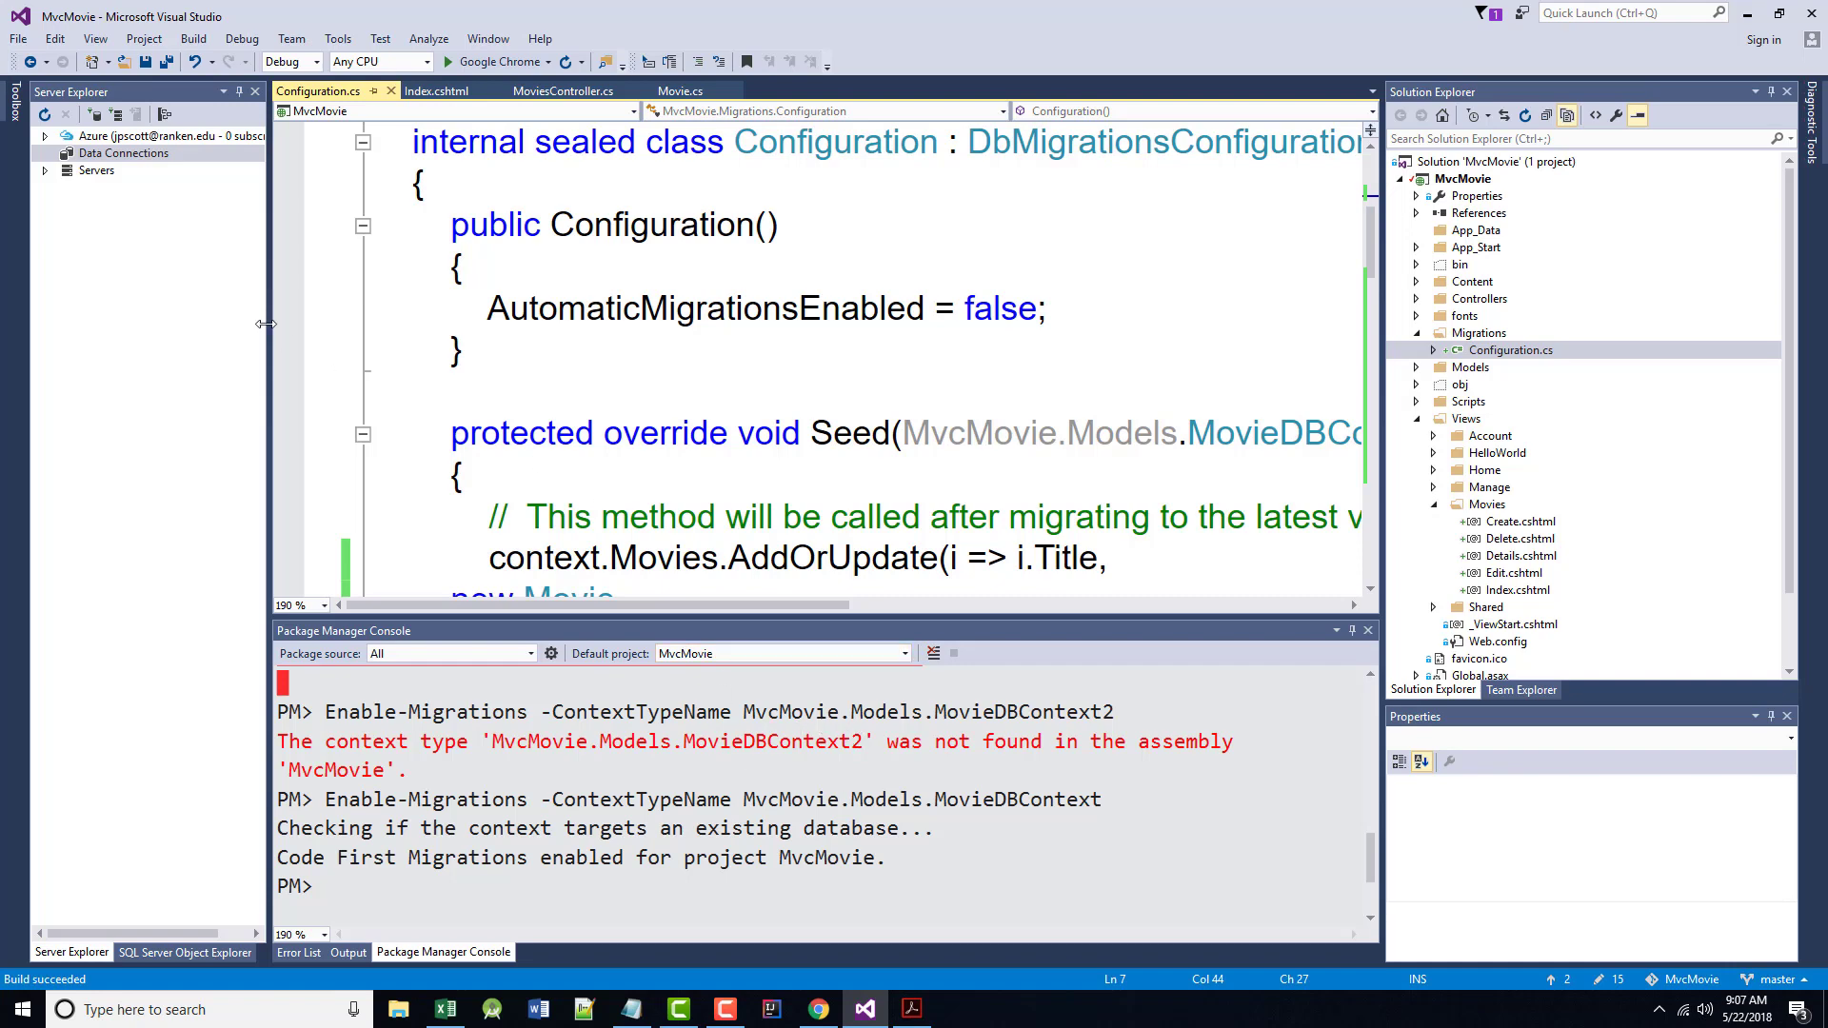
Return to the tutorial page in Chrome showing the add-migration Initial step
left_click(817, 1010)
scroll(710, 714, "down", 3)
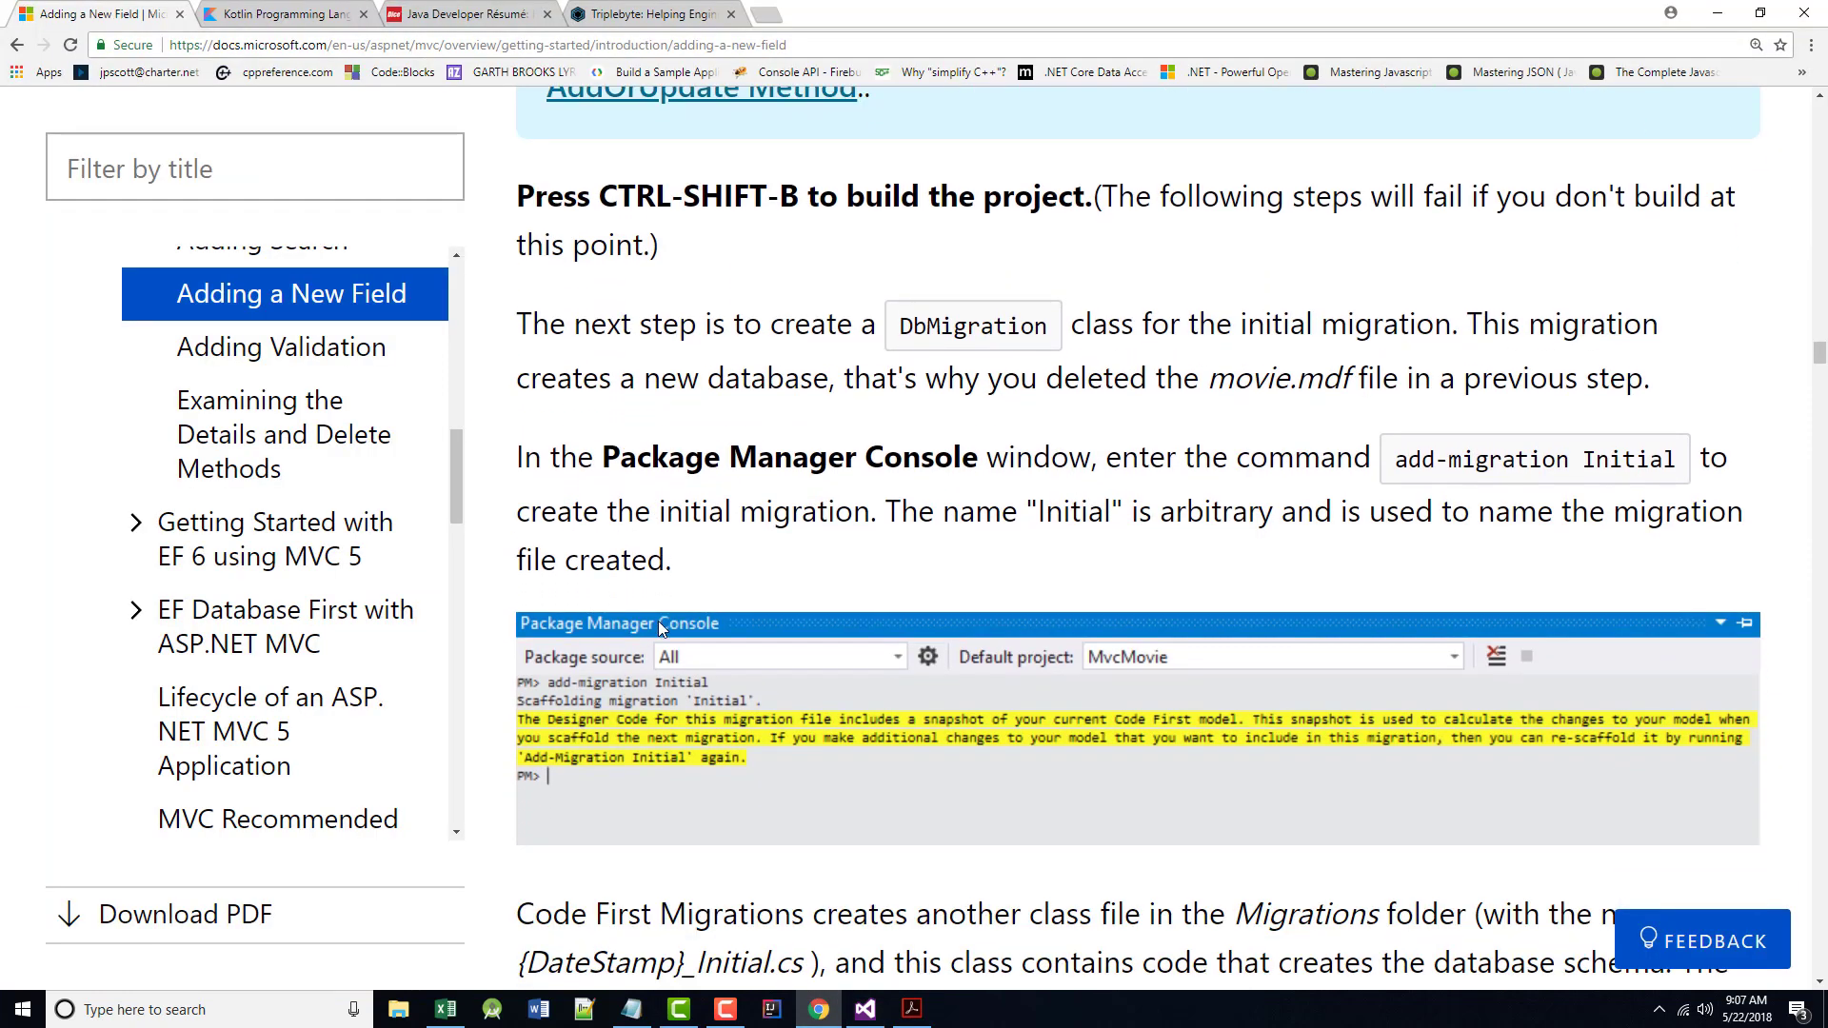
scroll(668, 614, "down", 3)
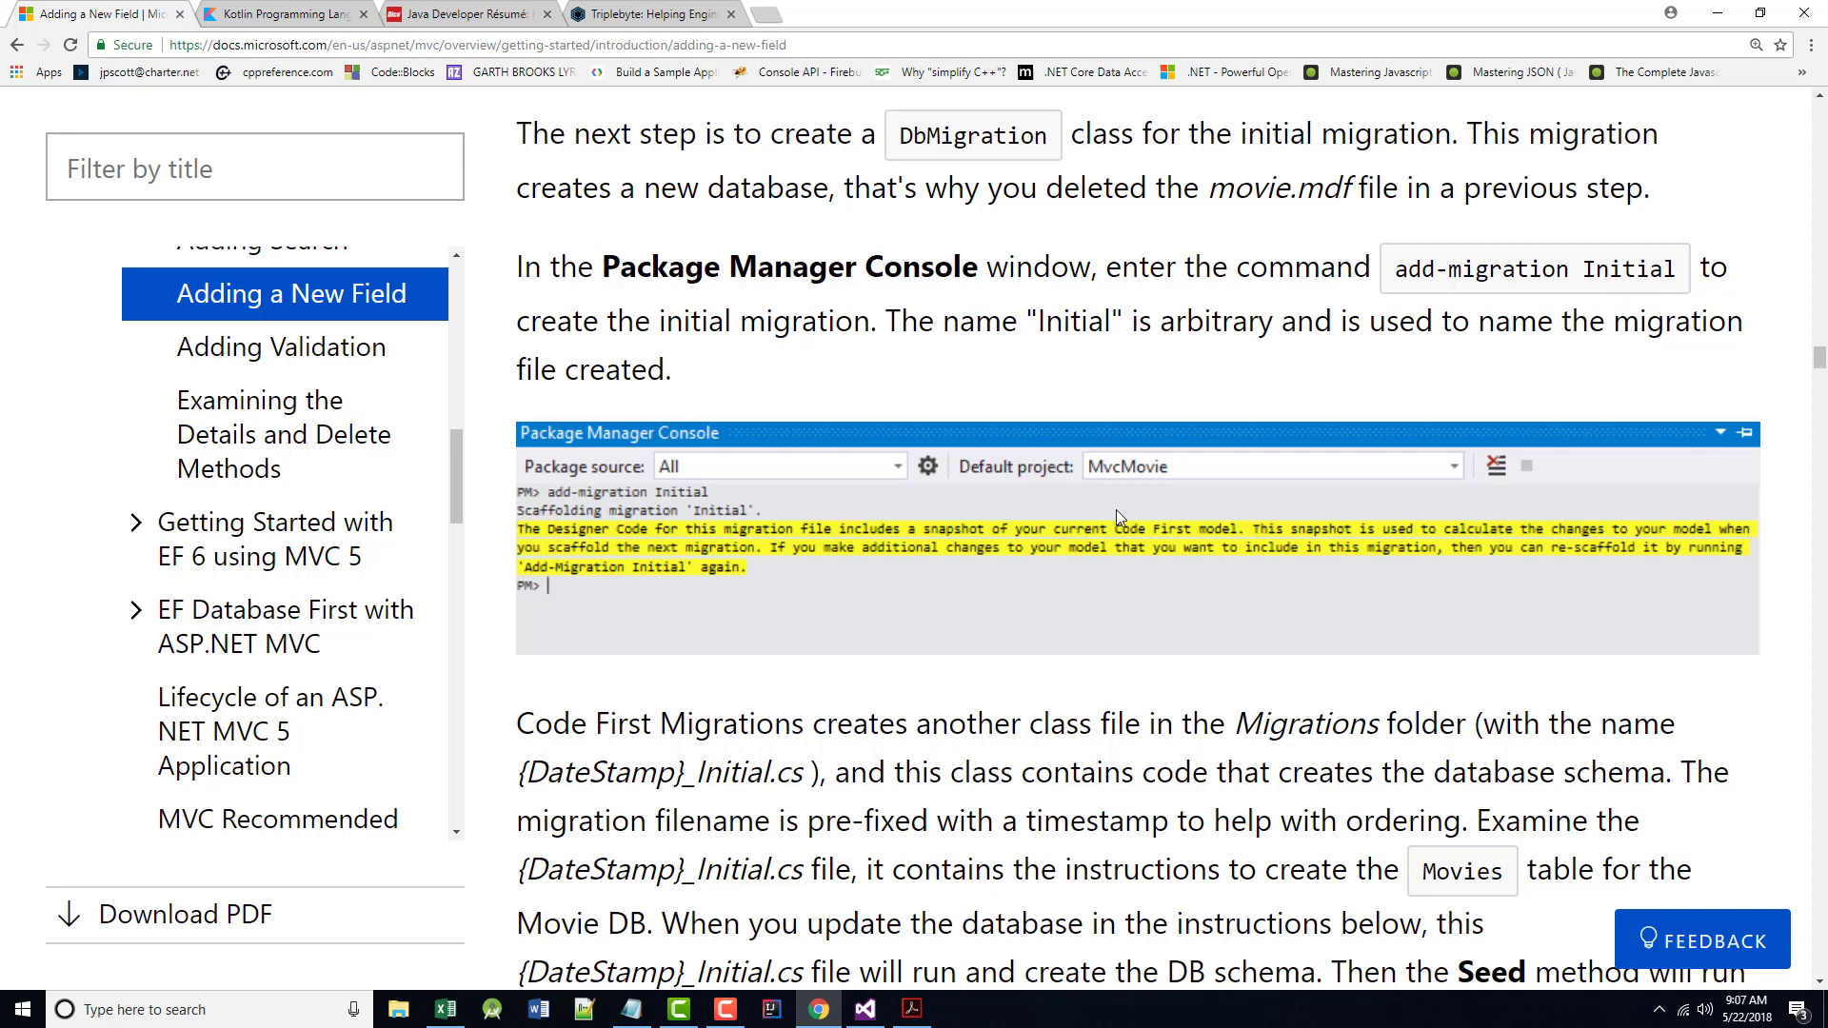
Run add-migration Initial in the Package Manager Console, scaffolding the Movies CreateTable migration
left_click(865, 1010)
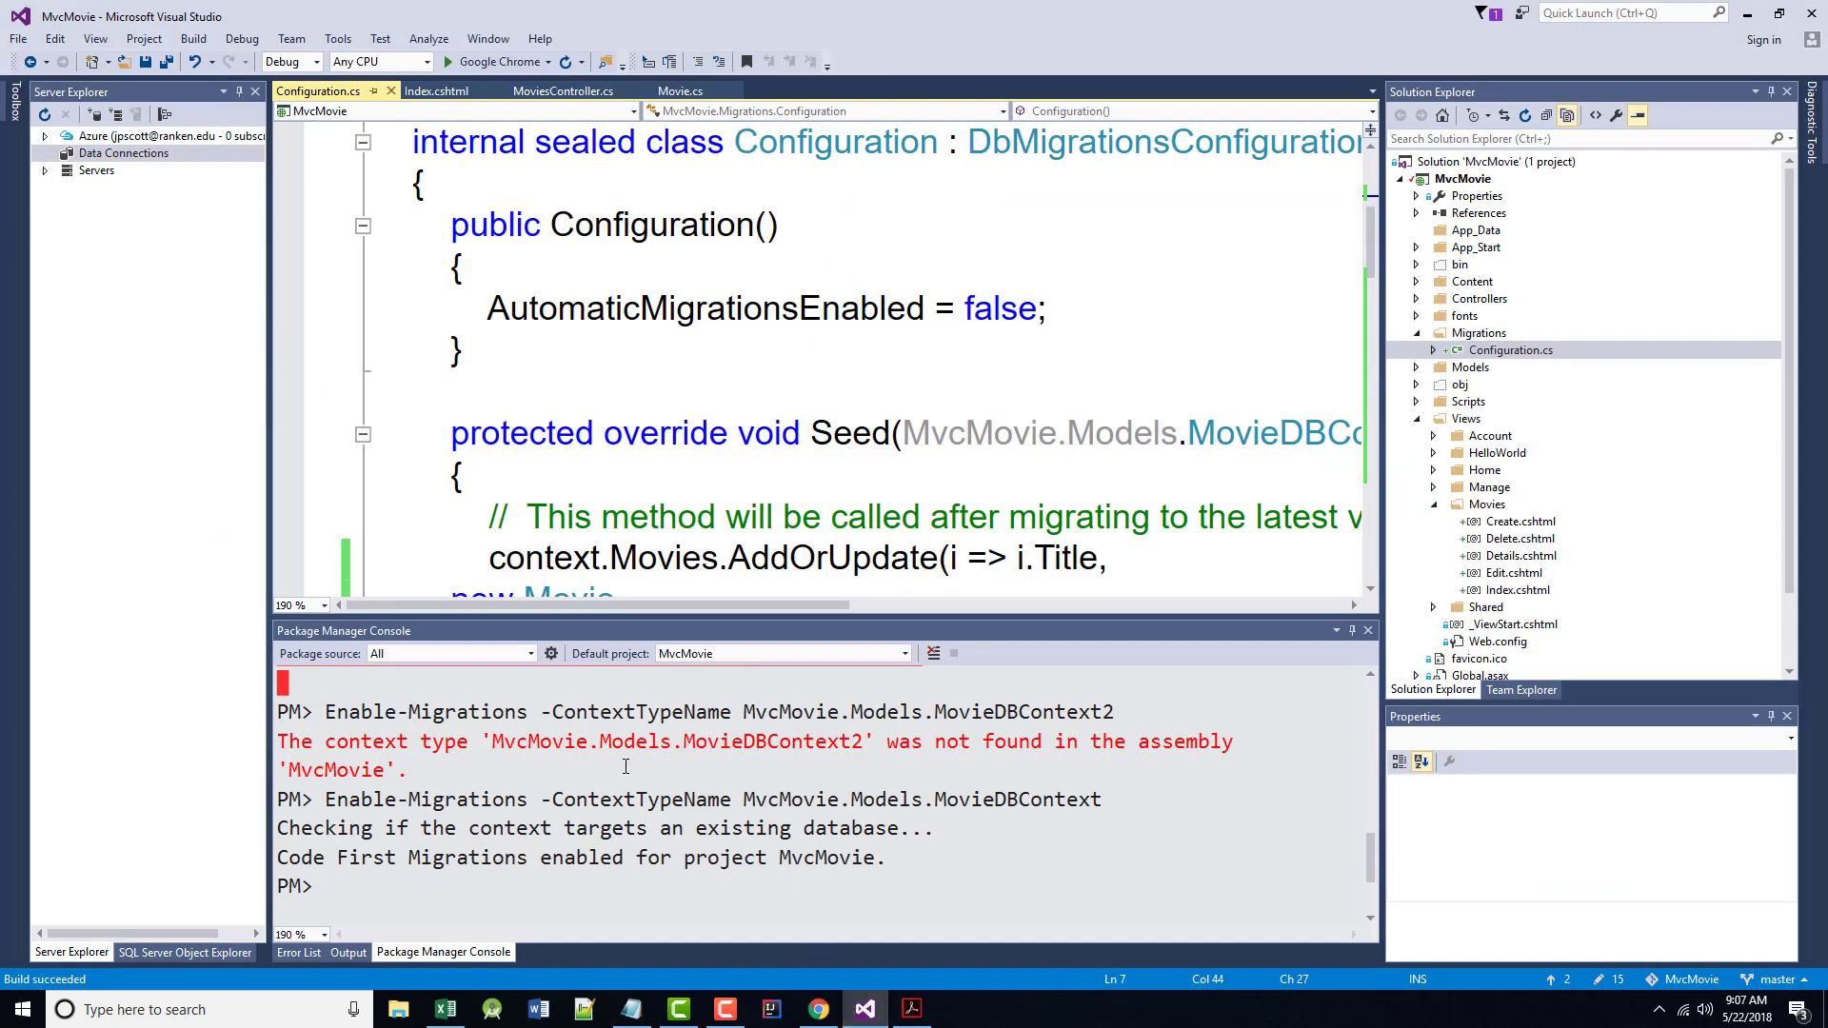
scroll(625, 767, "down", 1)
left_click(403, 809)
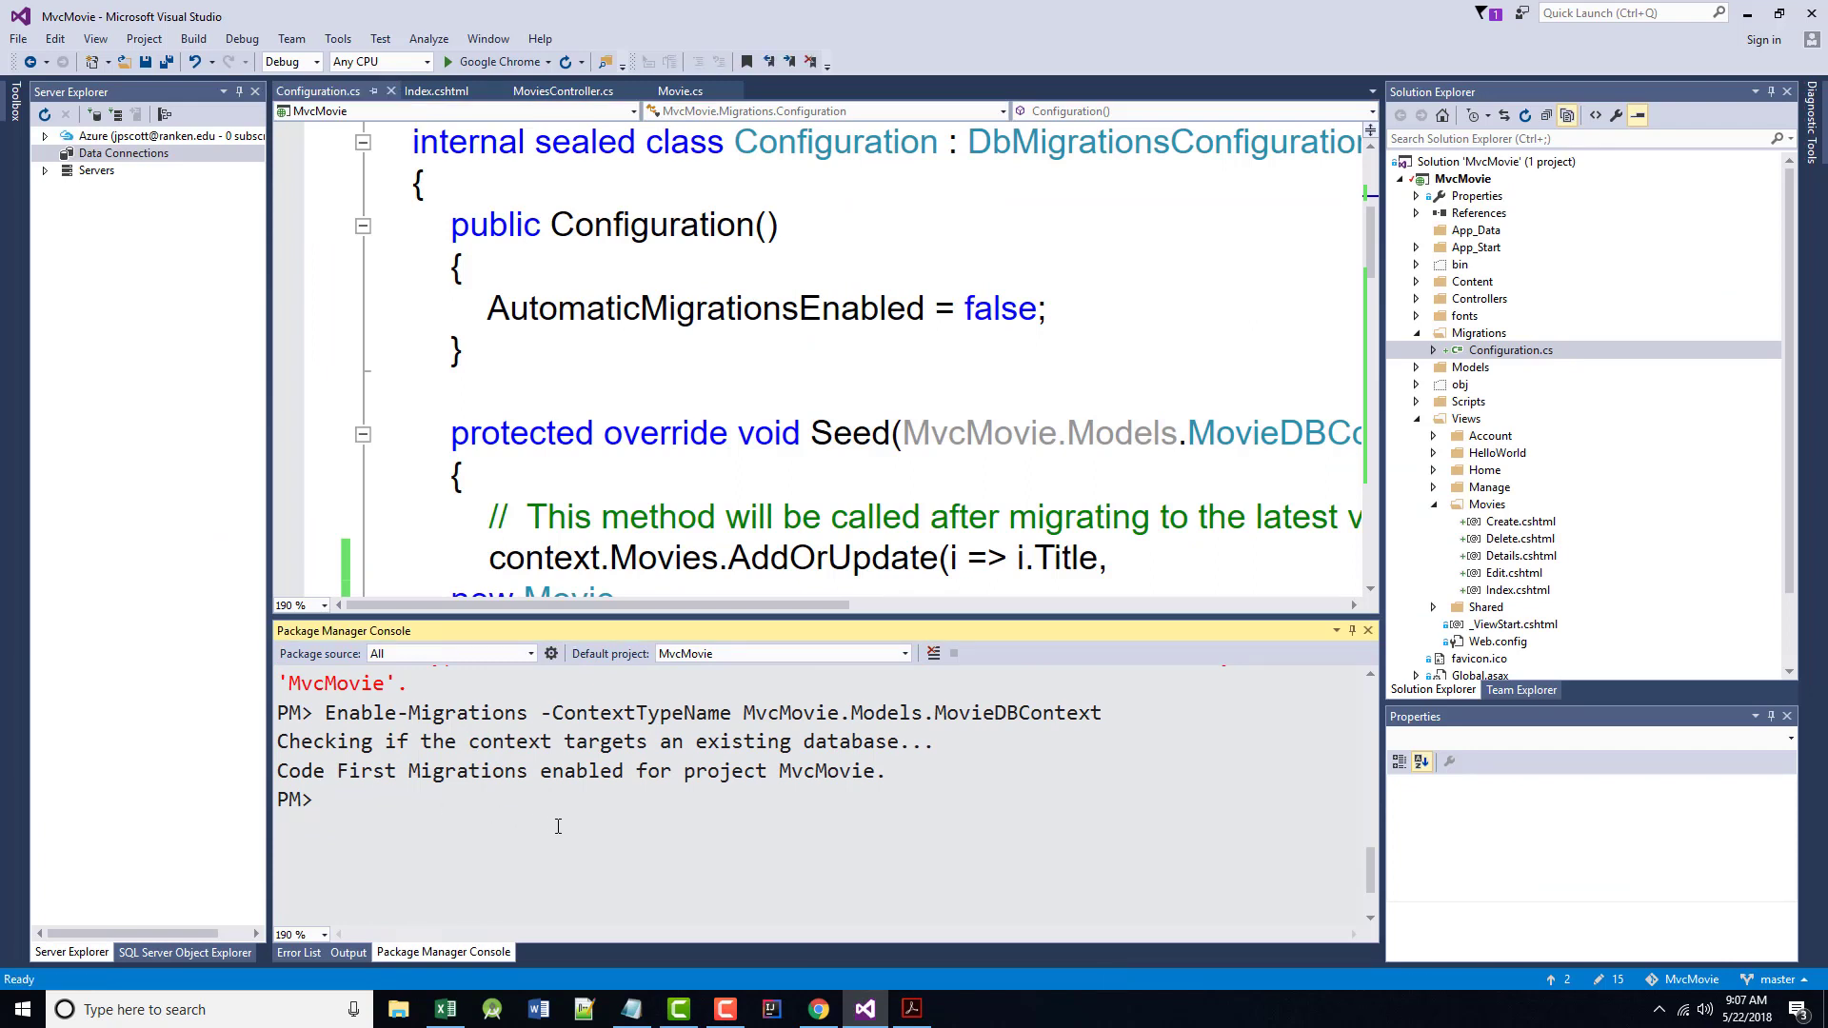
type("add-mi")
type("gration")
type(" Initial")
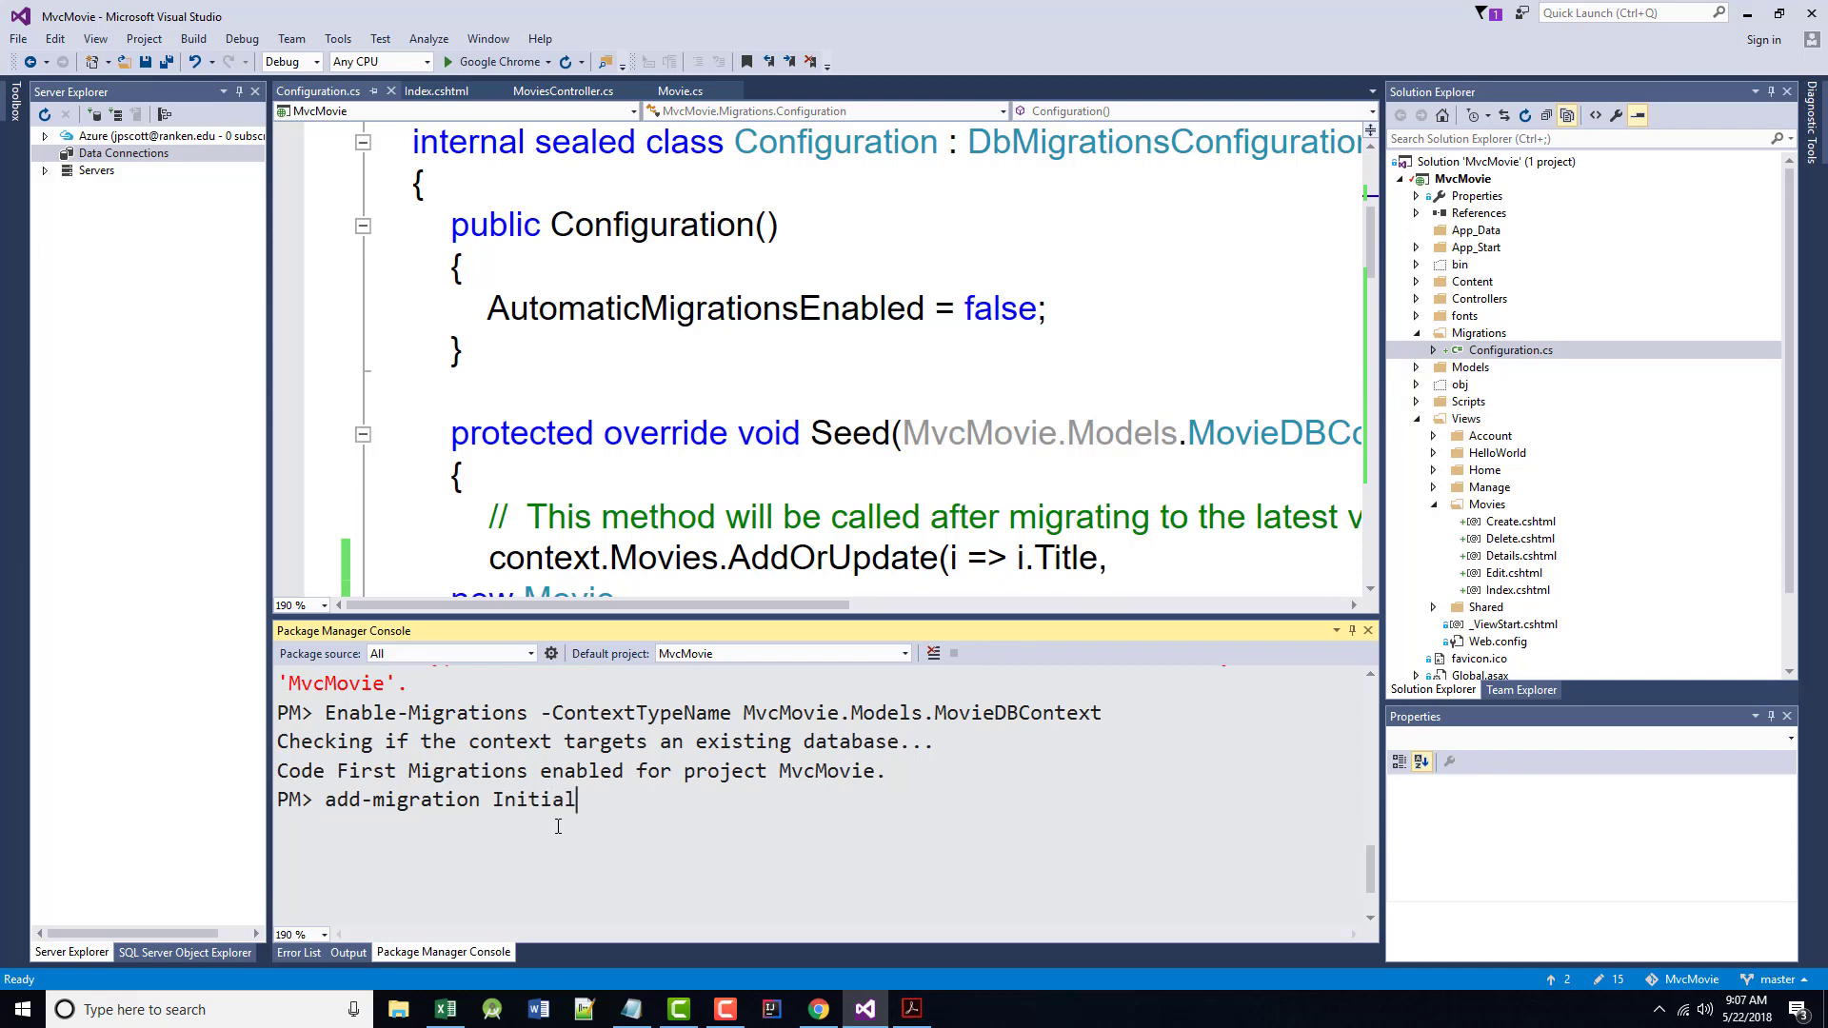
key("Return")
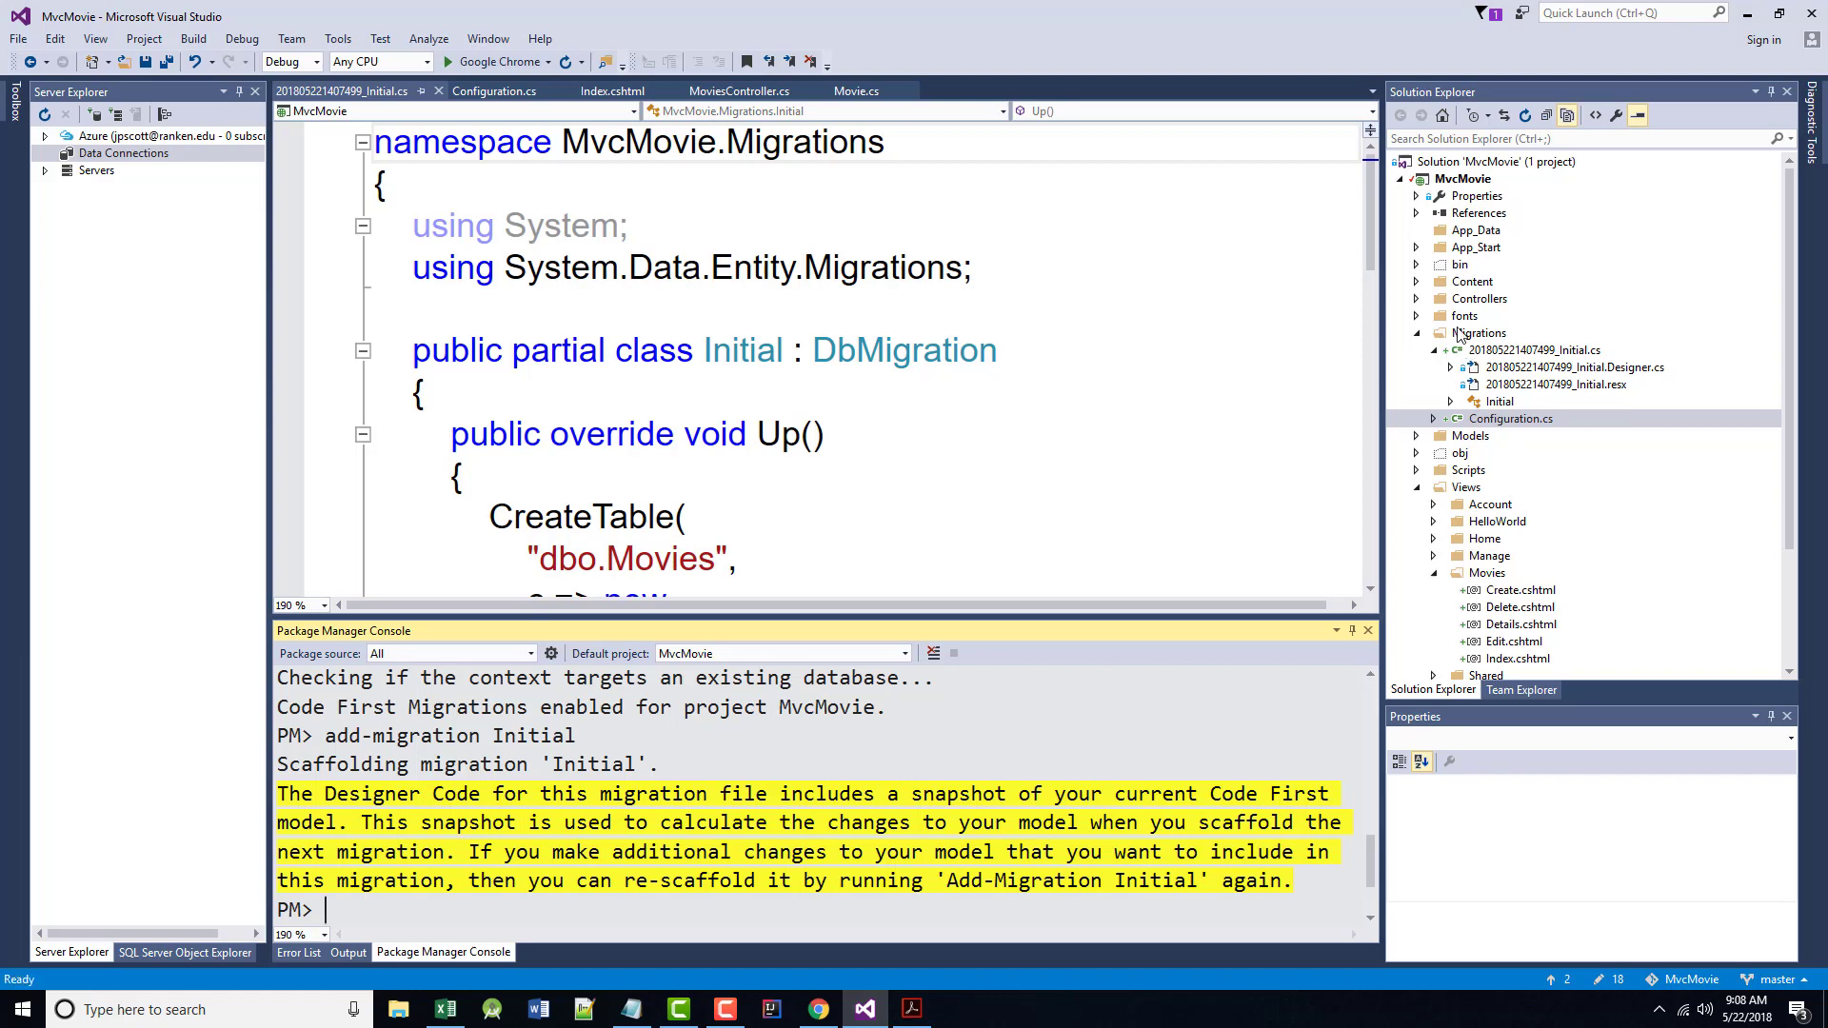
scroll(1299, 447, "down", 1)
scroll(1232, 484, "up", 1)
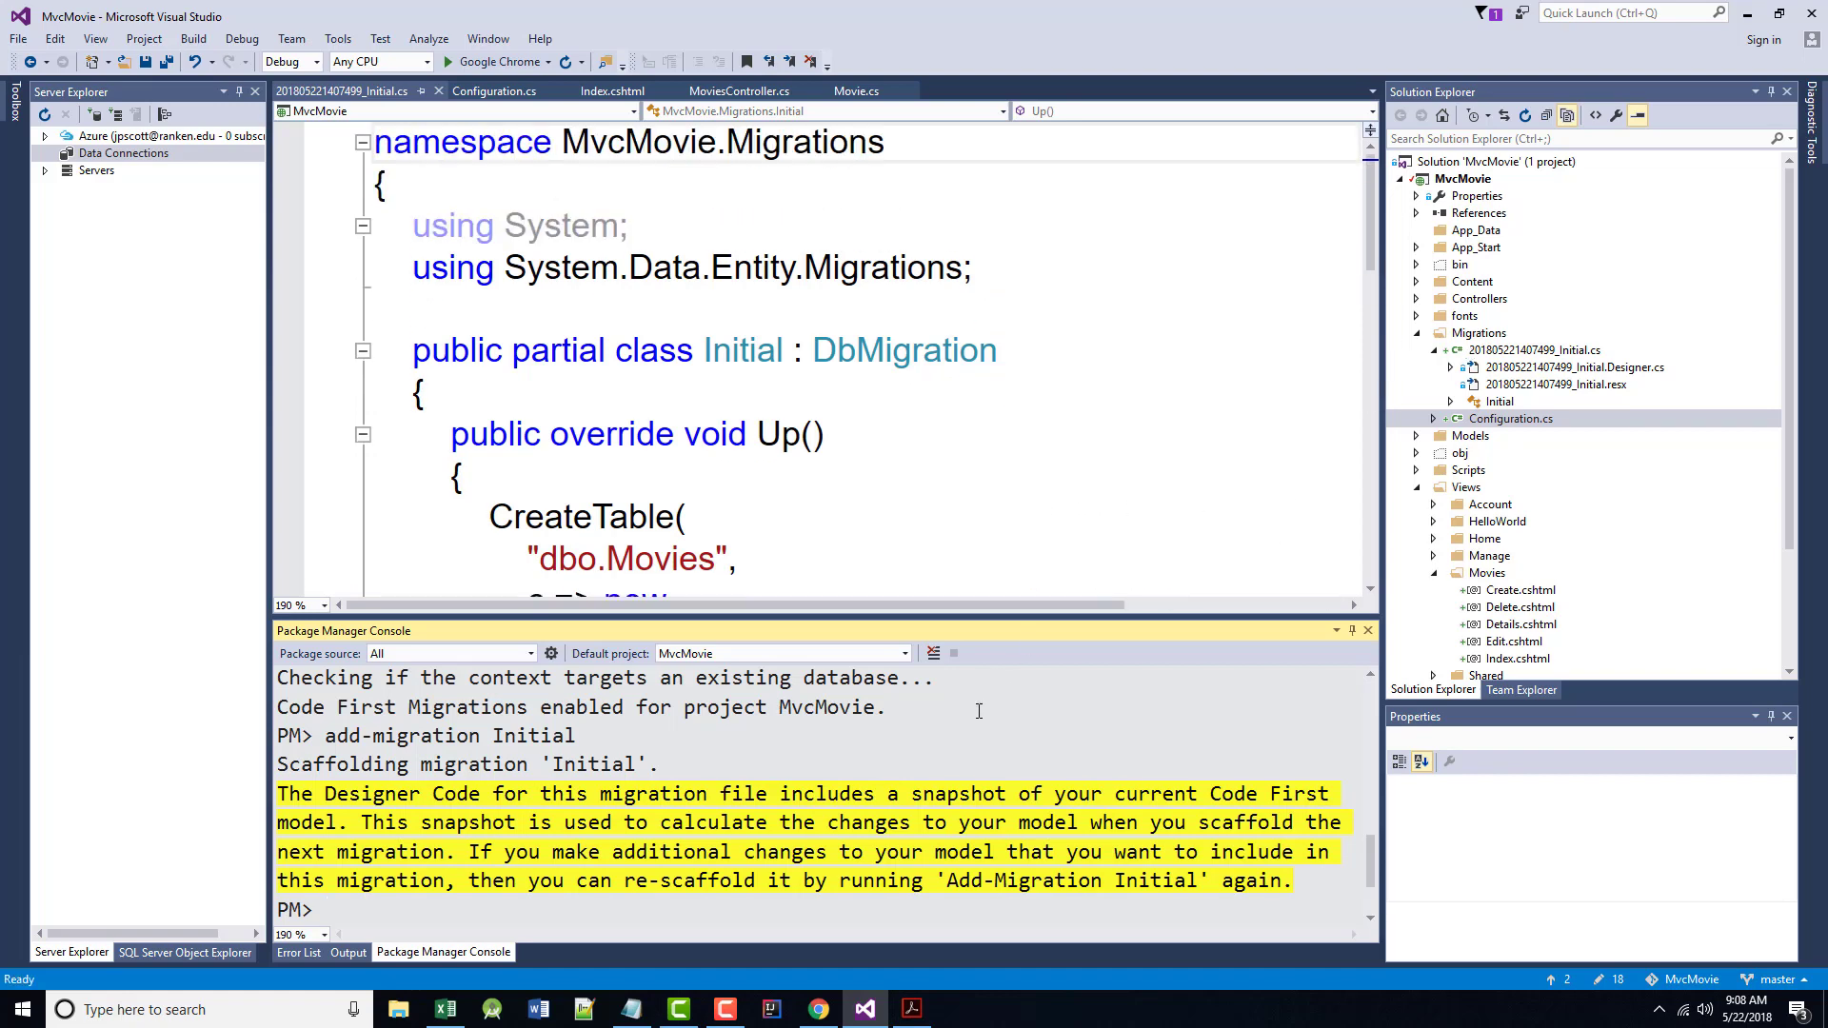
scroll(979, 710, "down", 3)
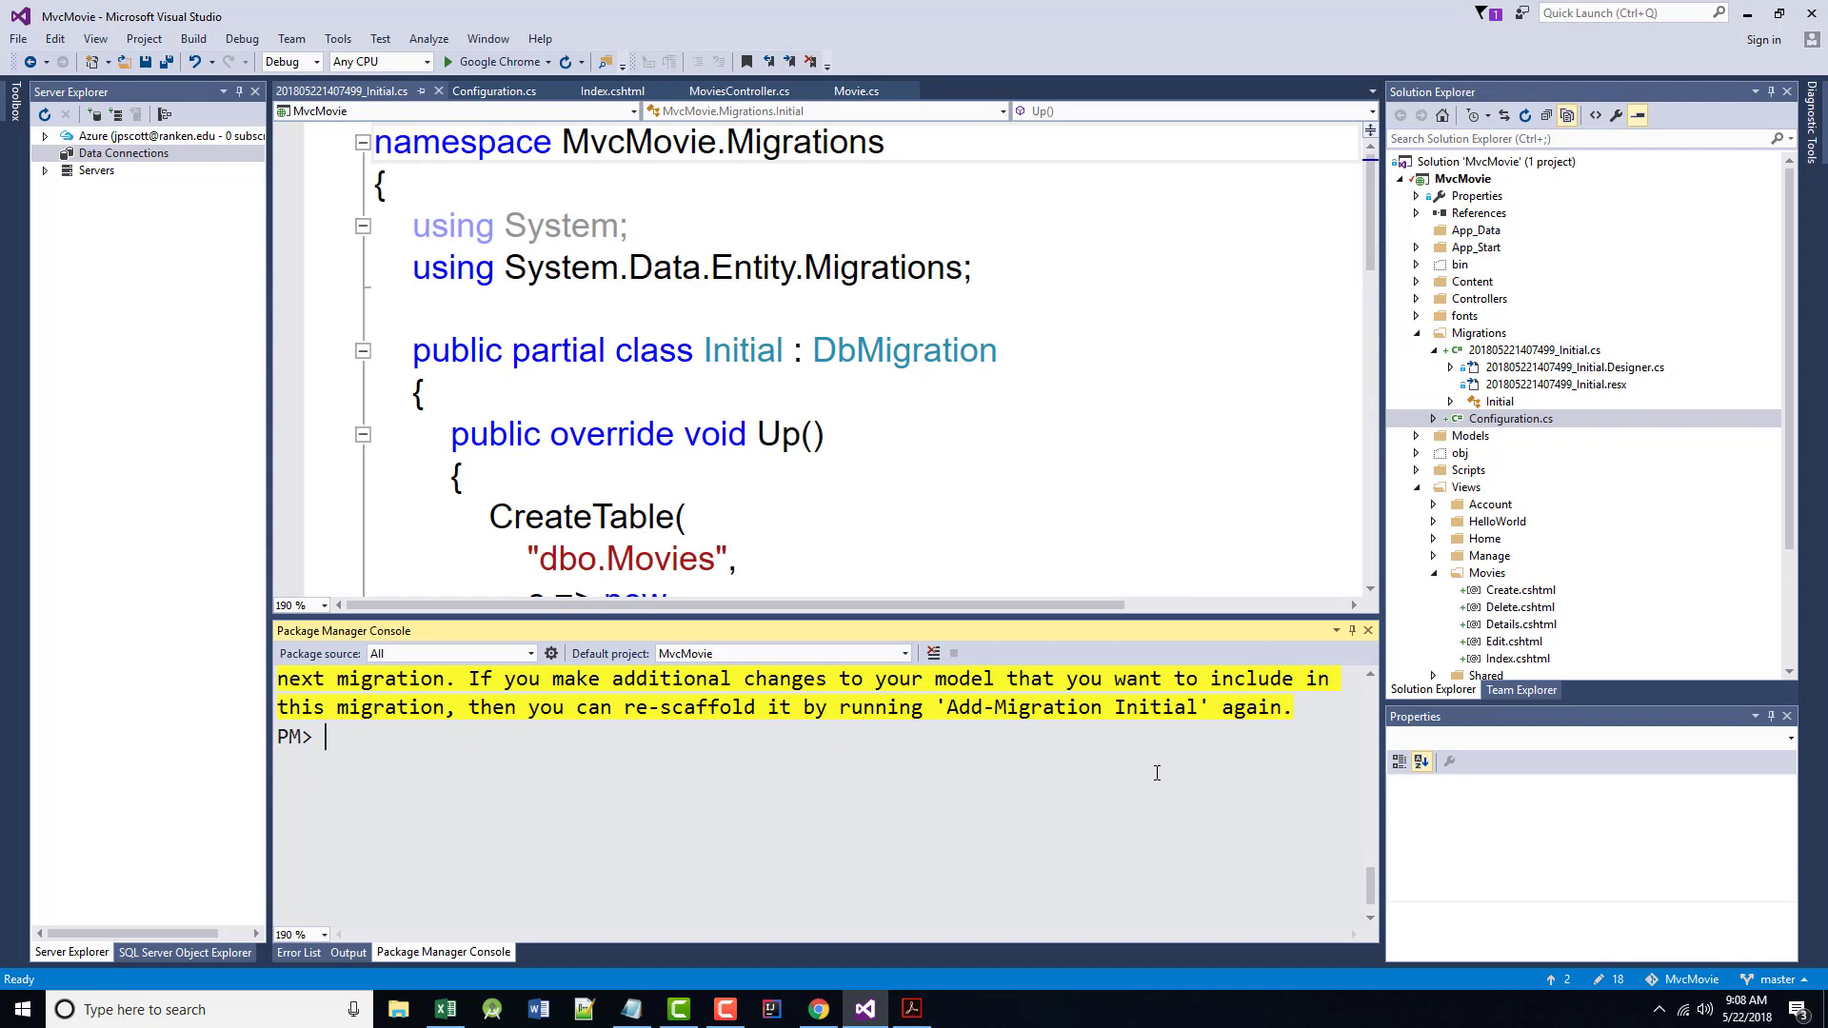
type("update")
type("-database")
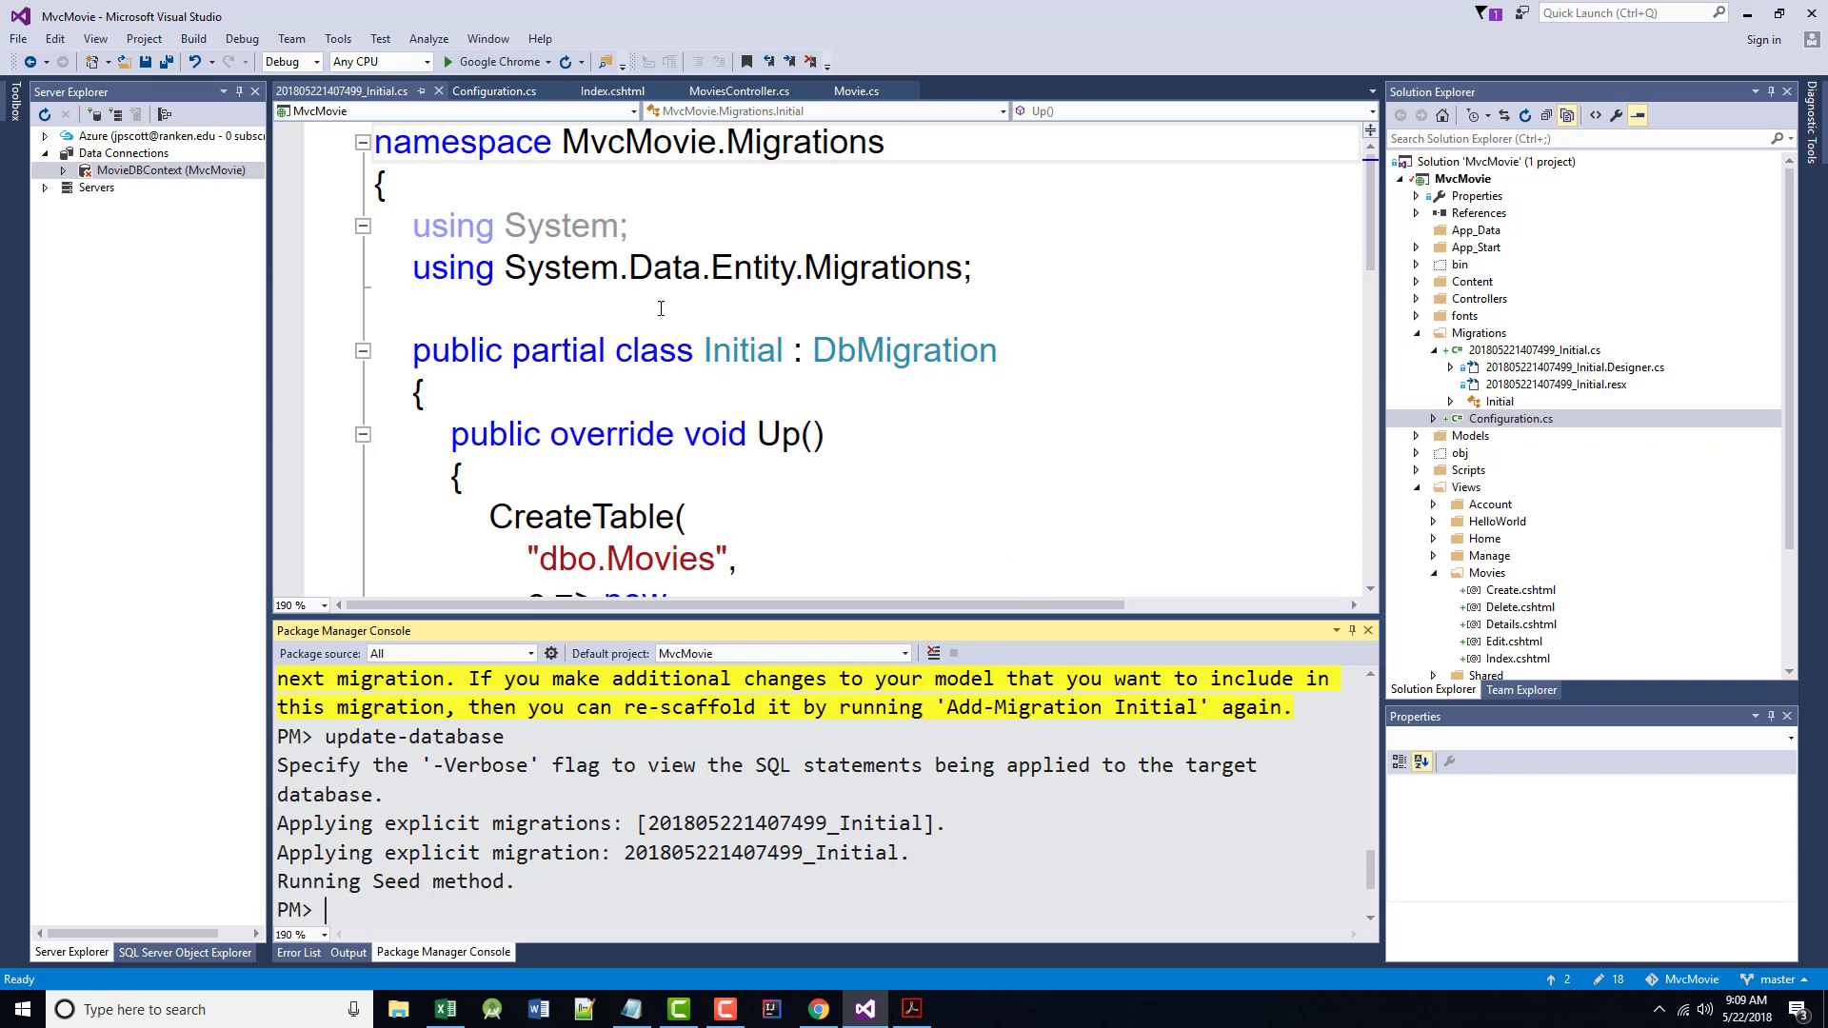
Save all, launch MvcMovie in Chrome and browse to /Movies listing the four seeded movies
left_click(167, 63)
left_click(500, 62)
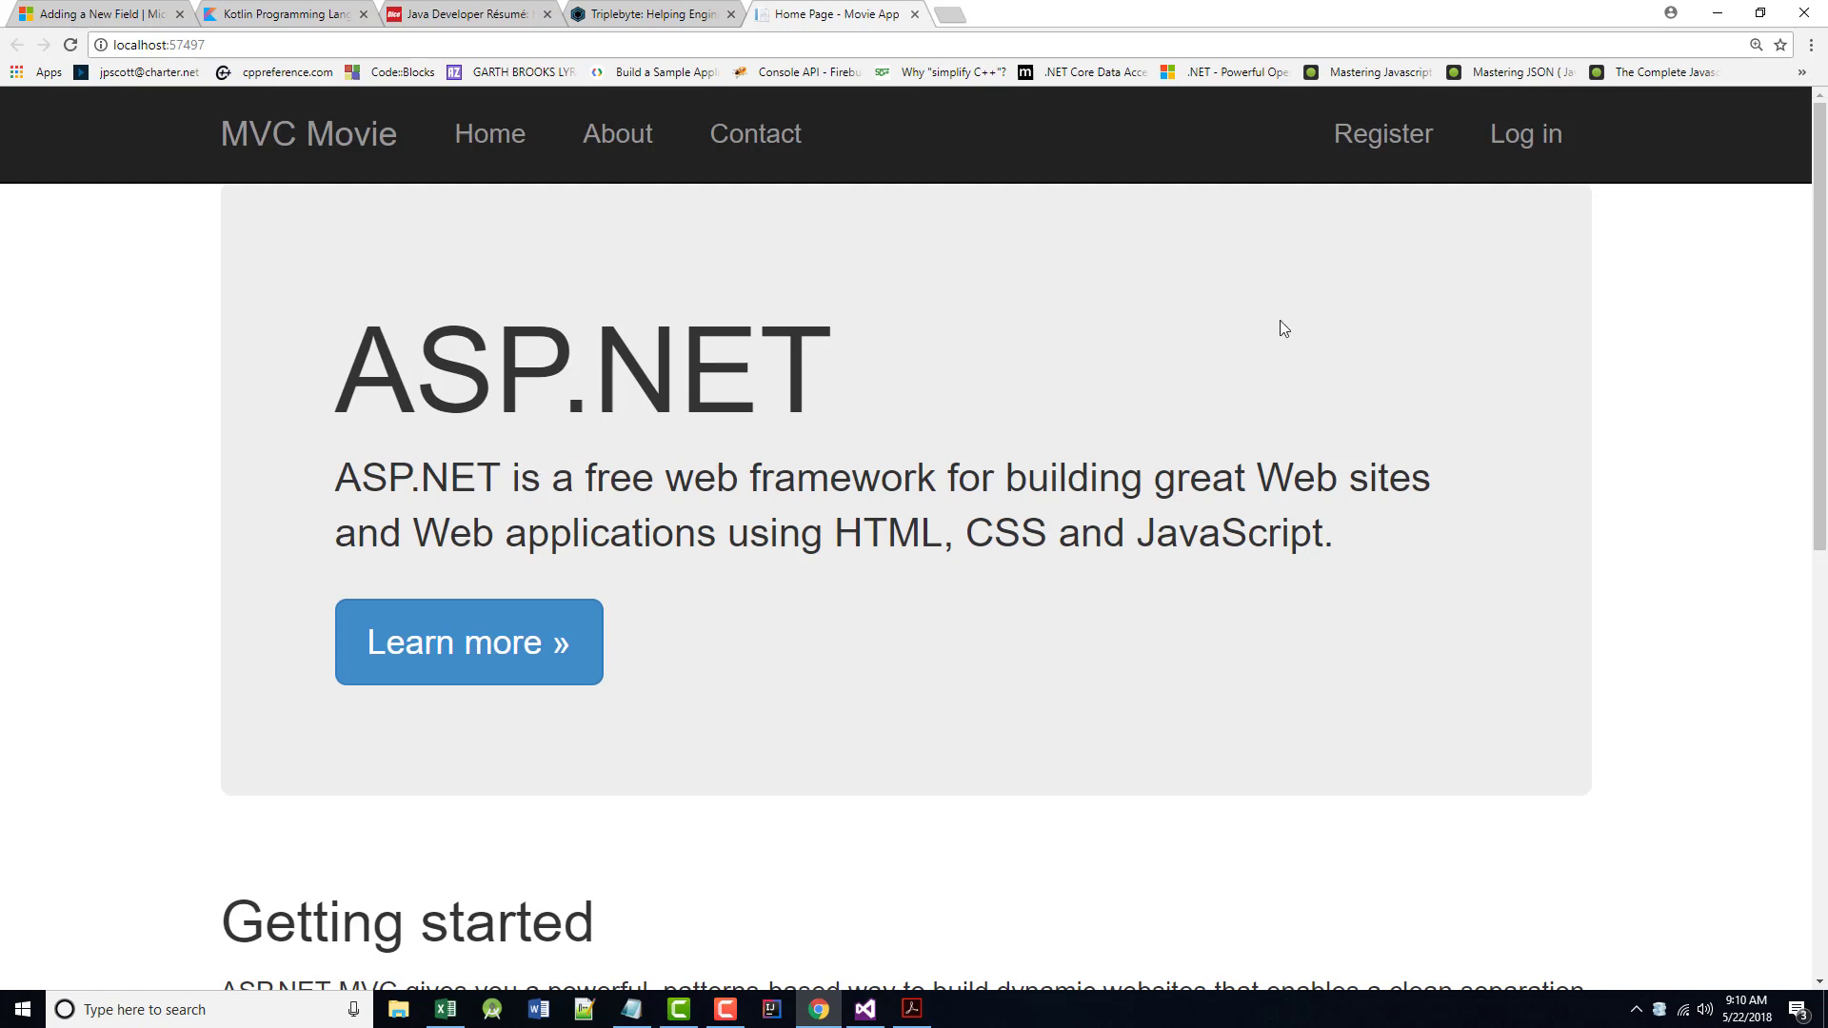
left_click(278, 51)
type("/Movies")
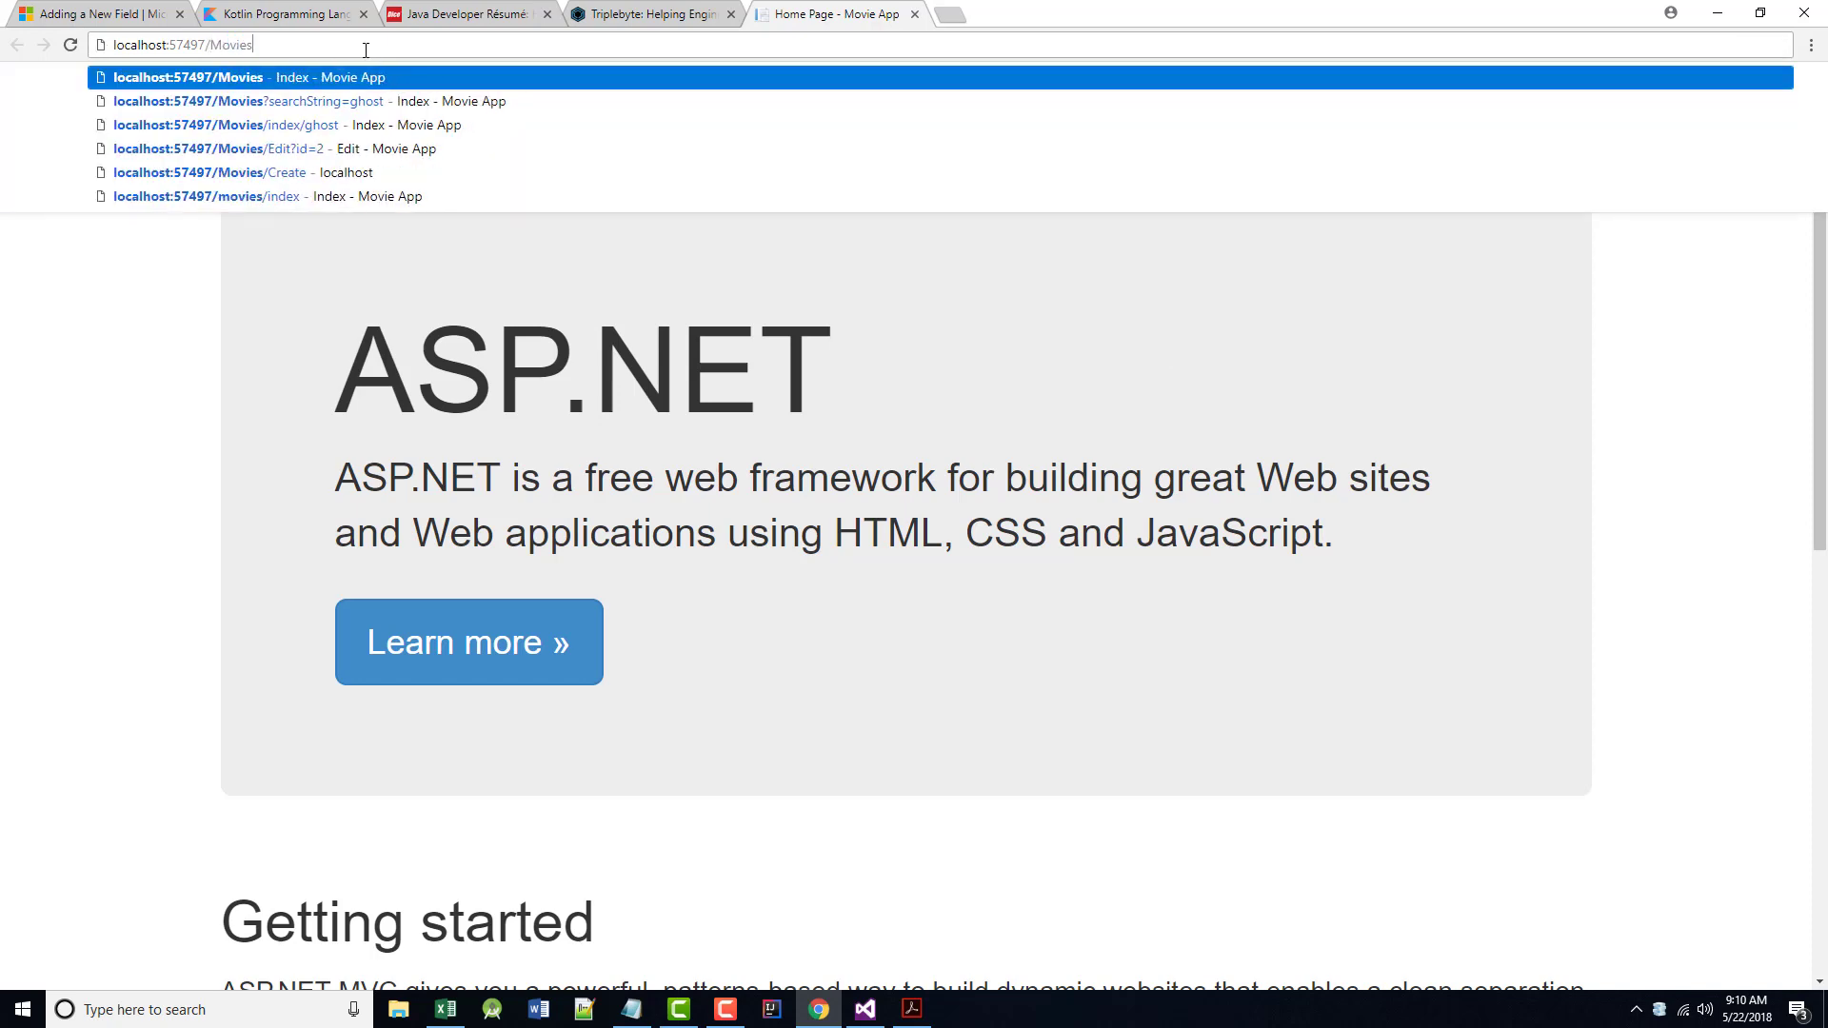
key("Return")
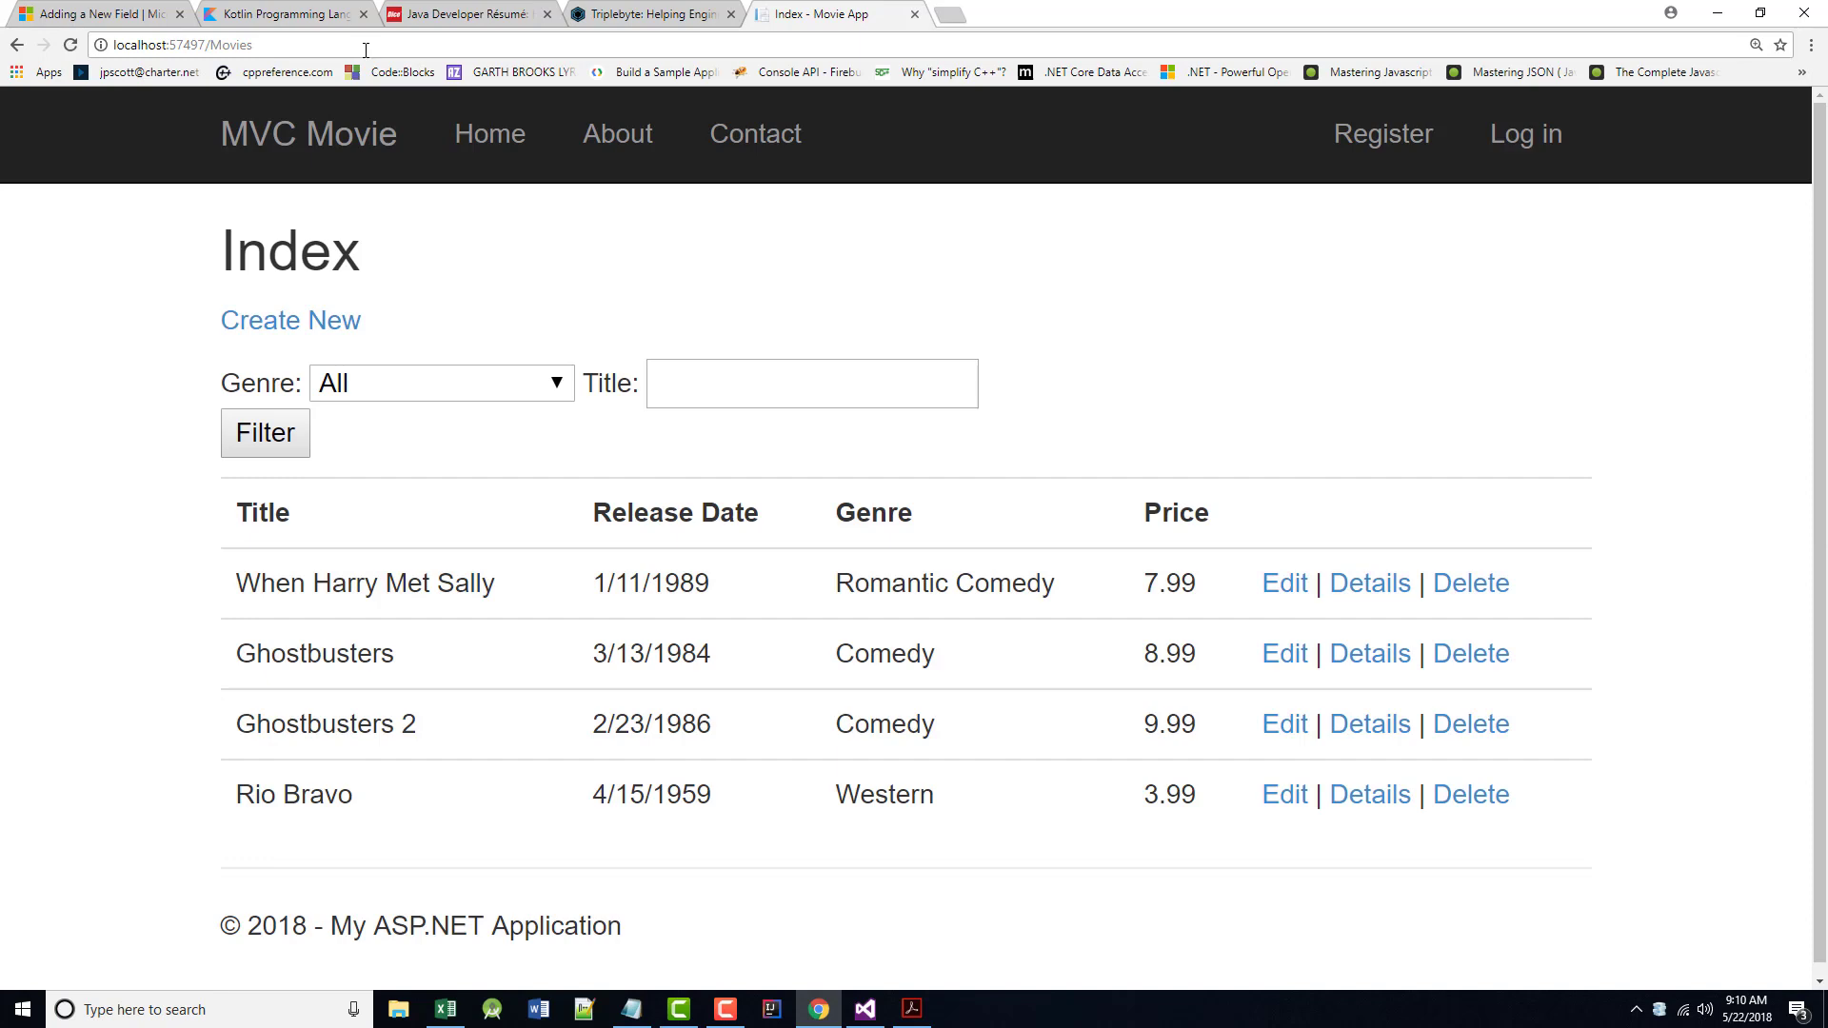
left_click(678, 1010)
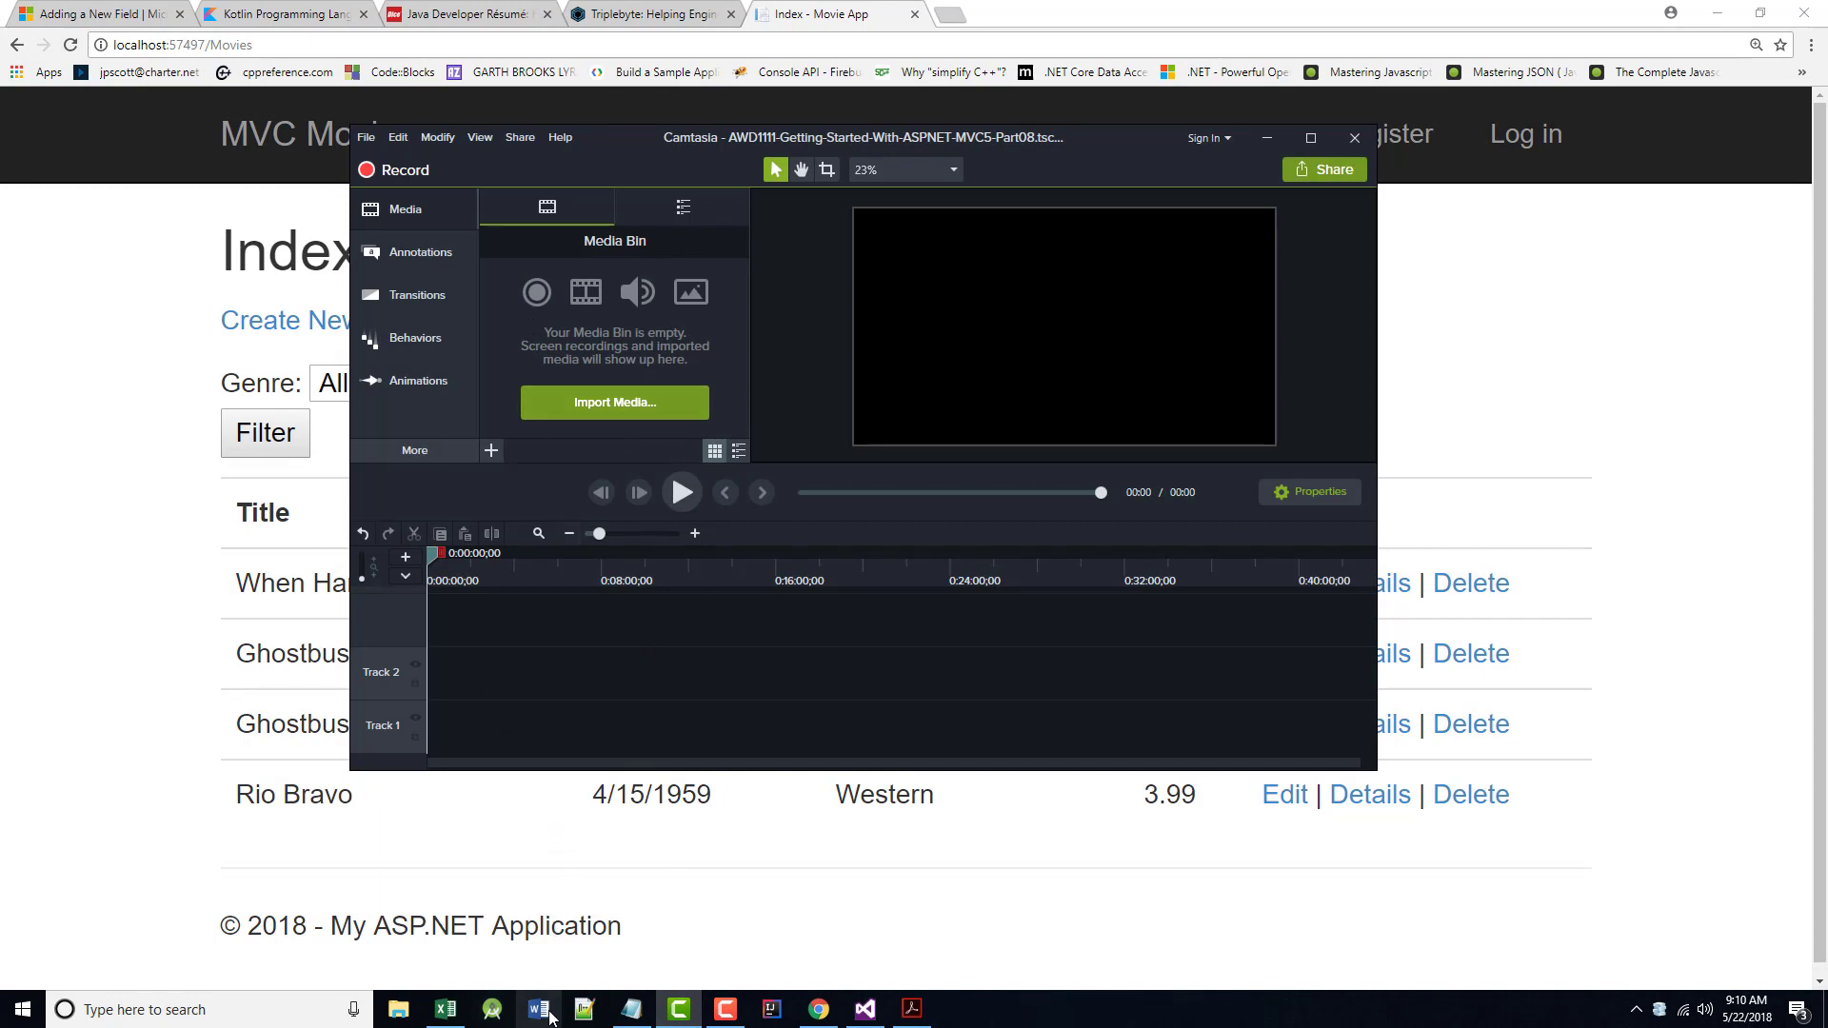
left_click(399, 1010)
left_click(1136, 258)
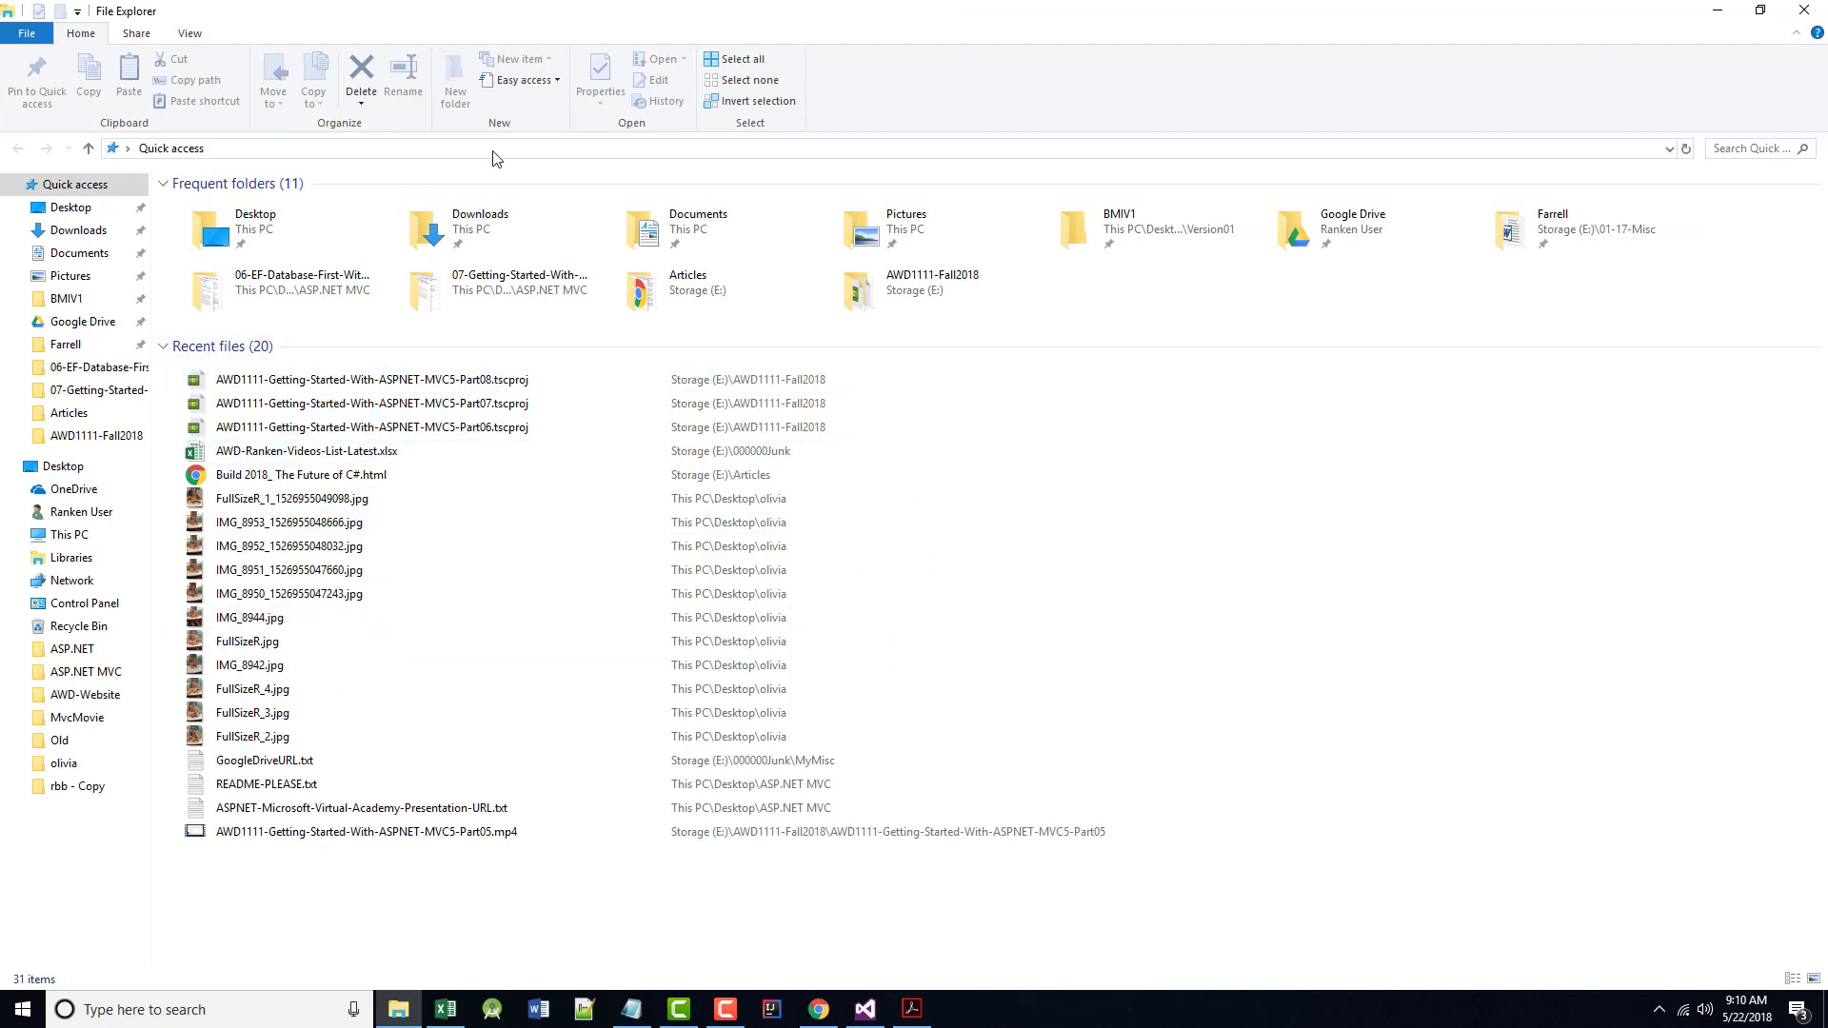
left_click(914, 296)
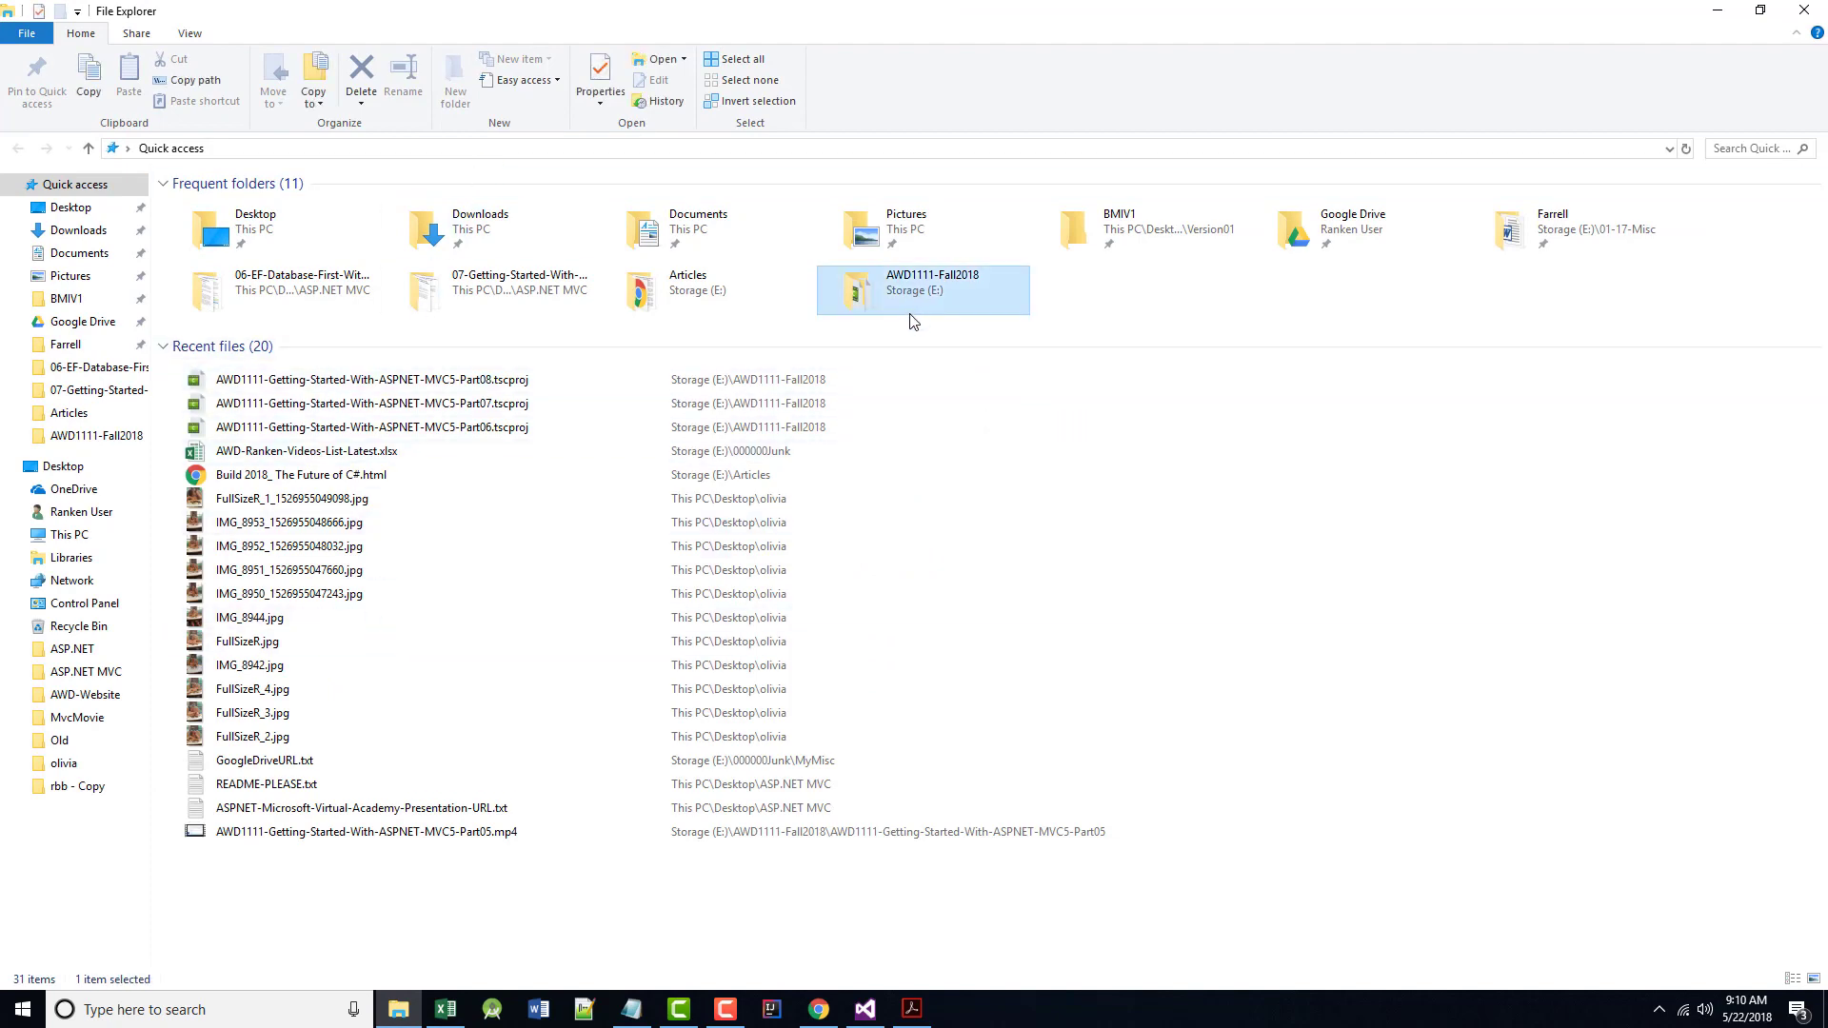
double_click(905, 304)
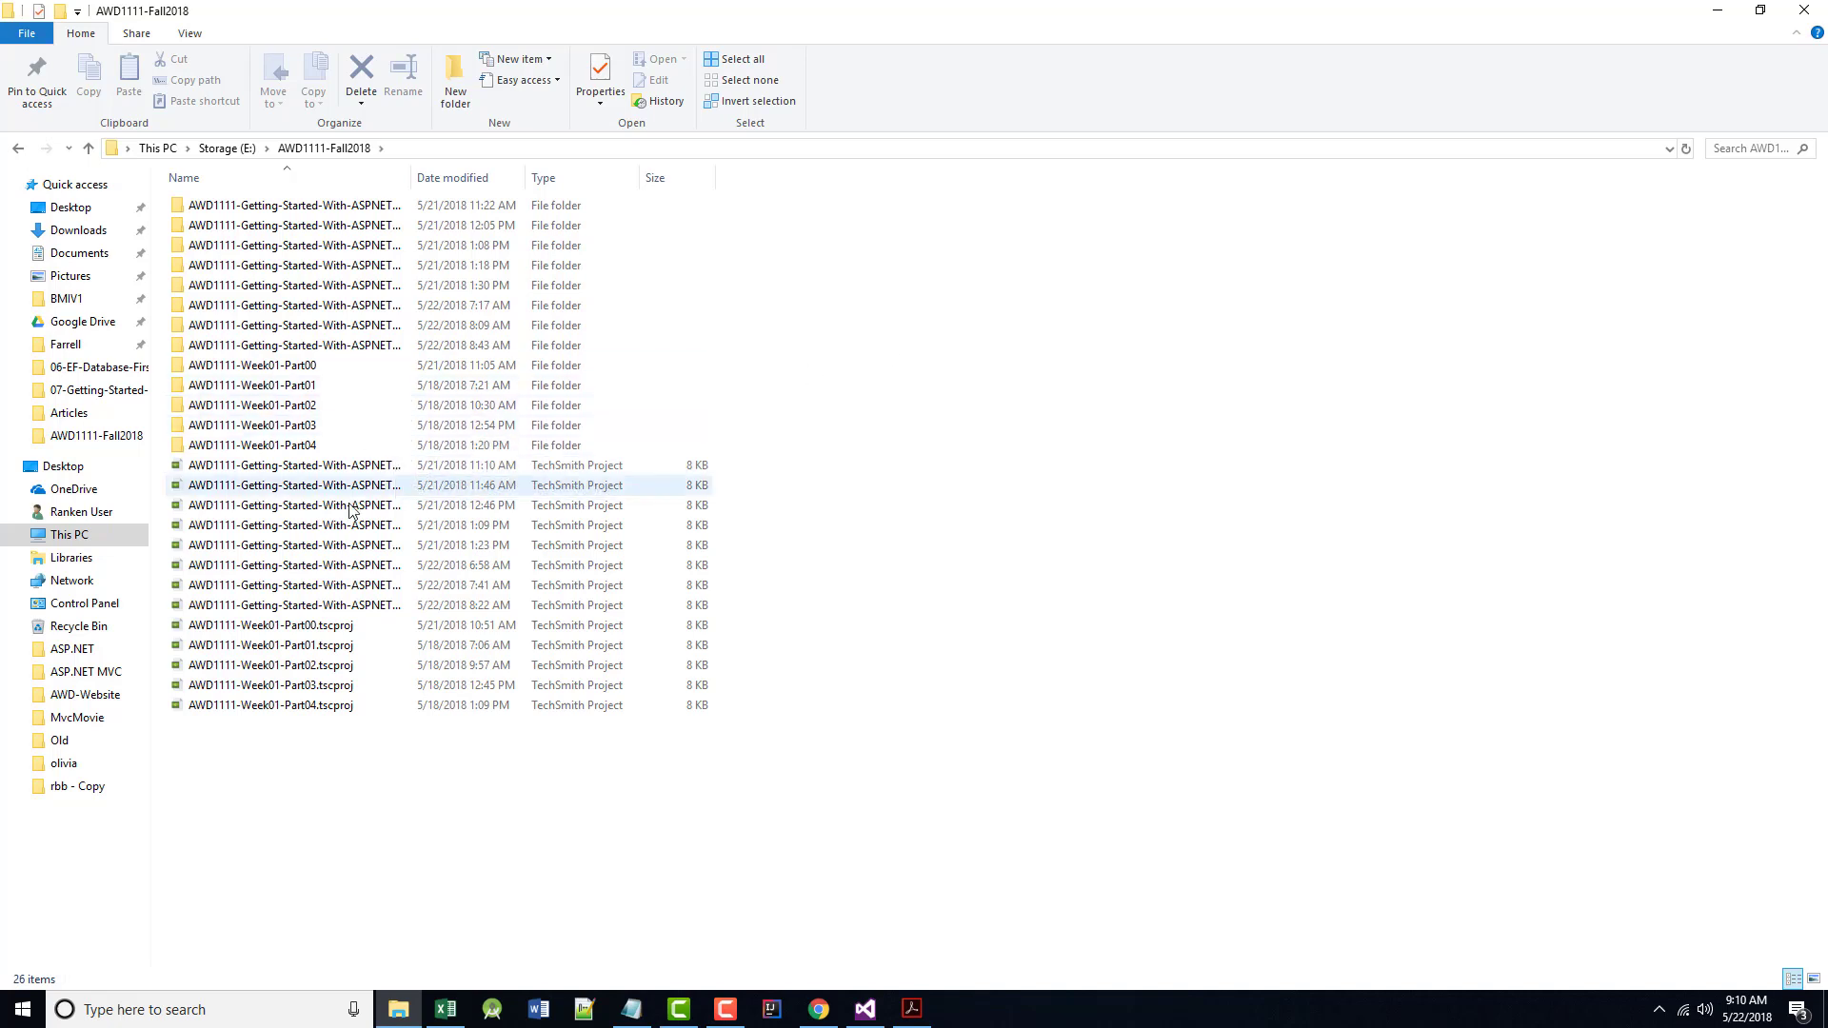
double_click(414, 178)
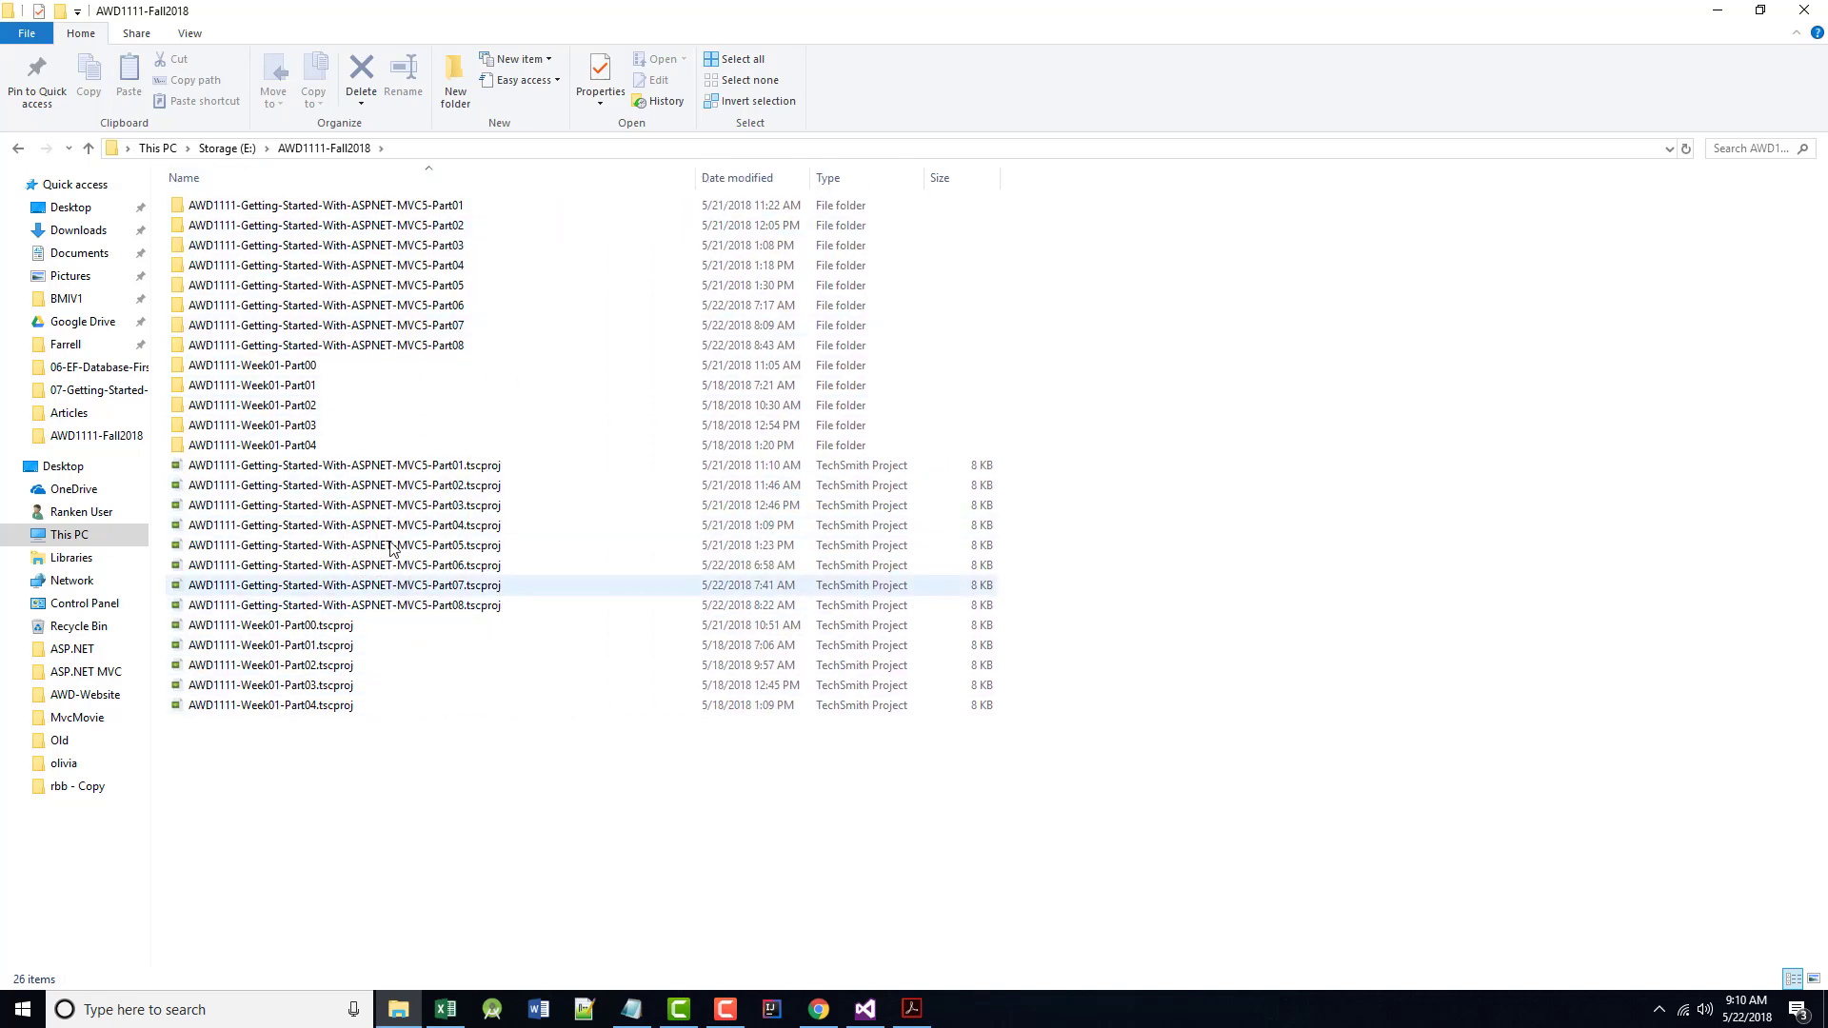
double_click(383, 346)
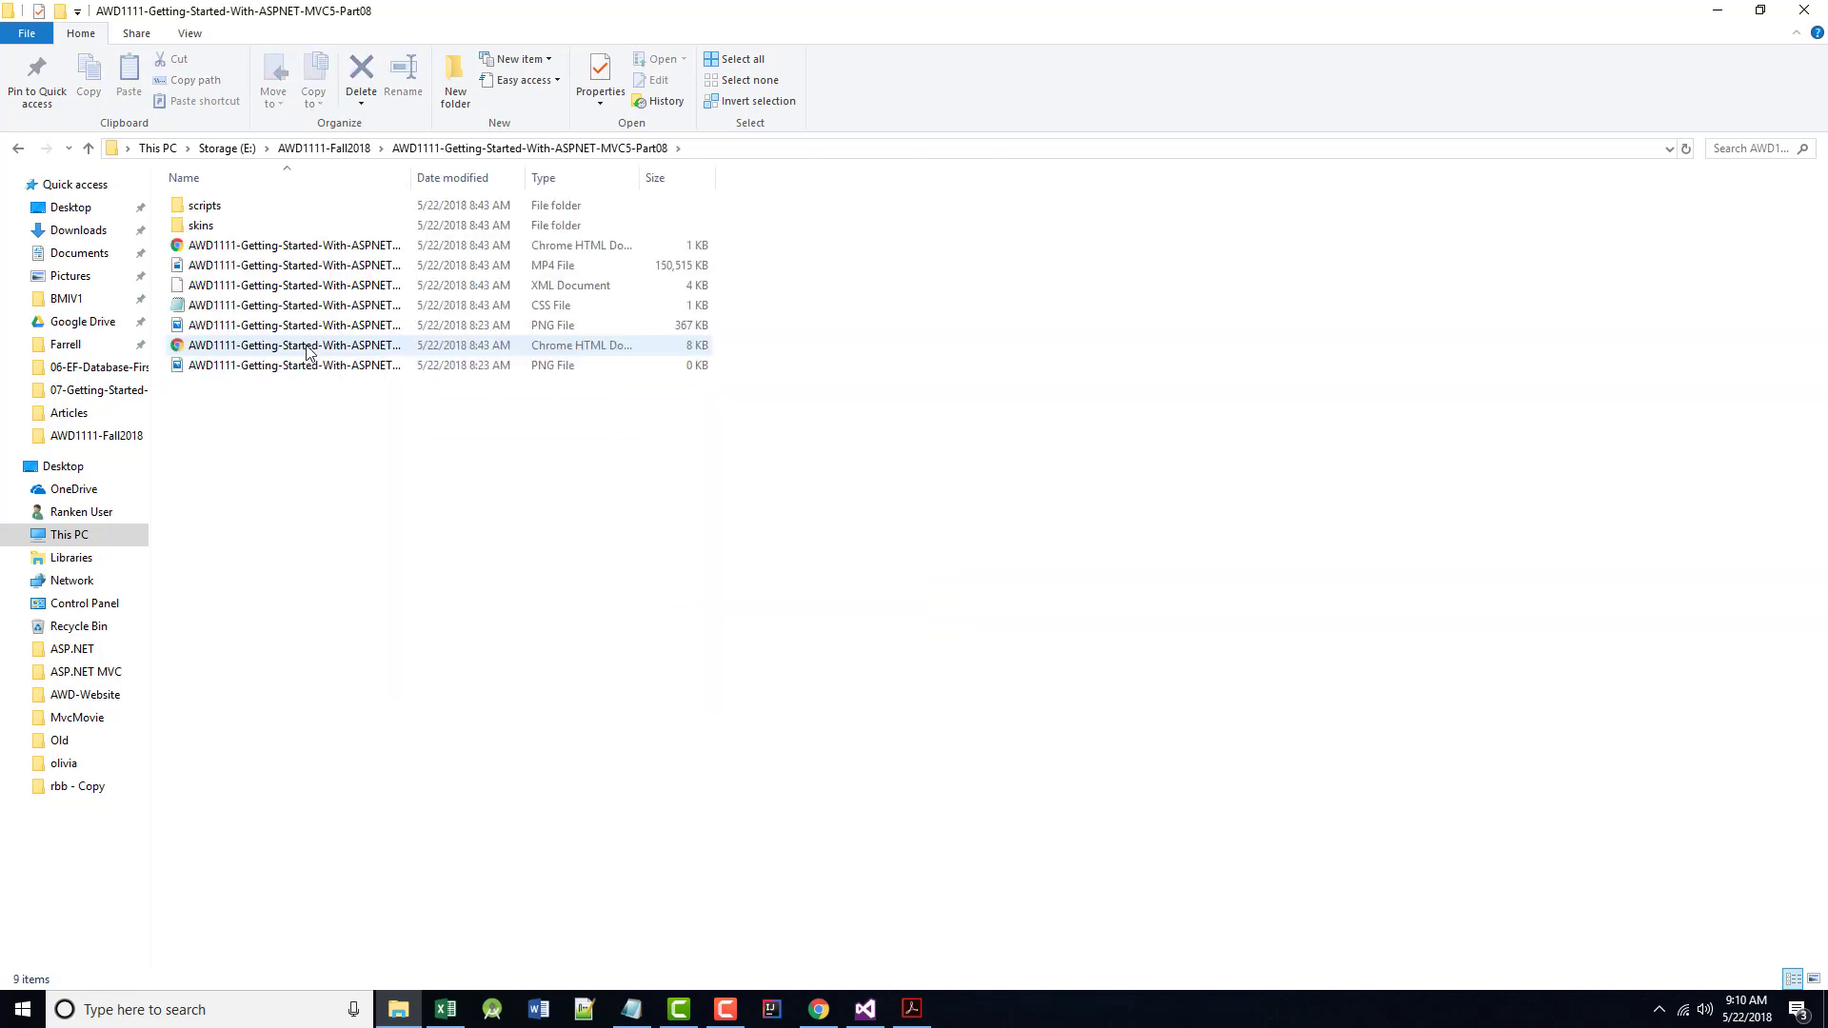
left_click_drag(412, 178, 629, 177)
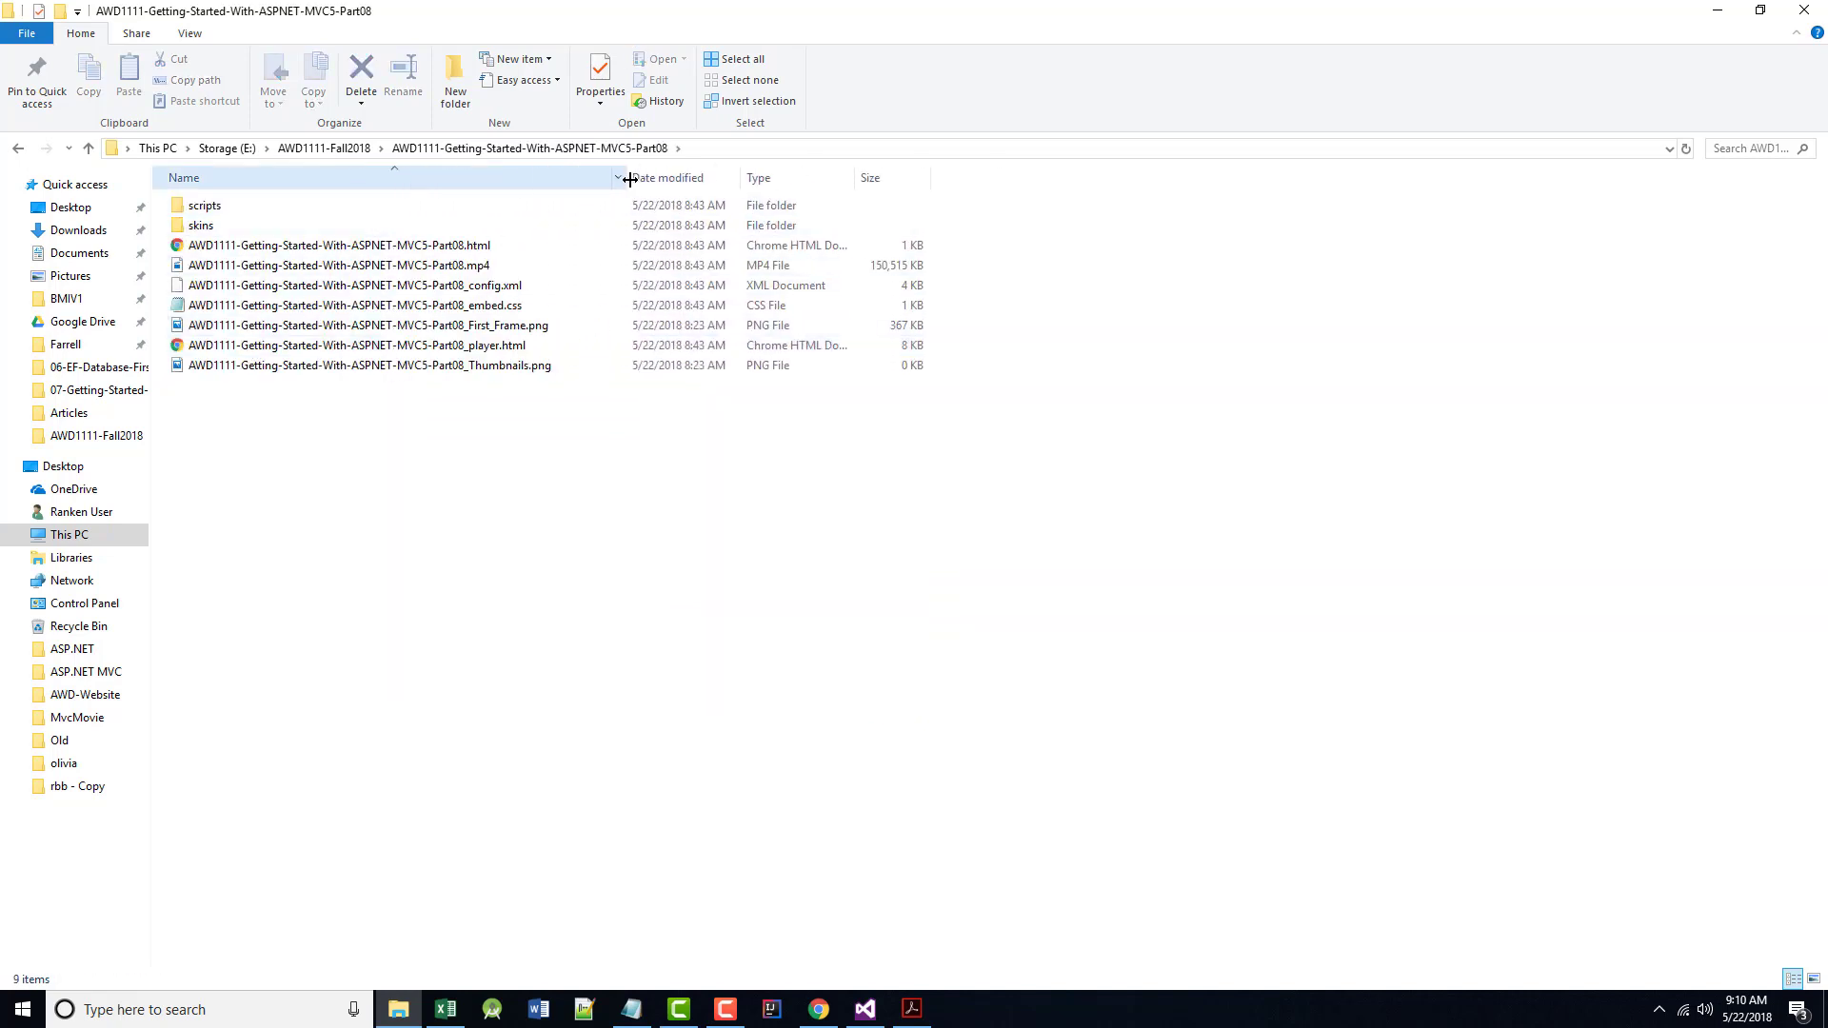
left_click(1718, 9)
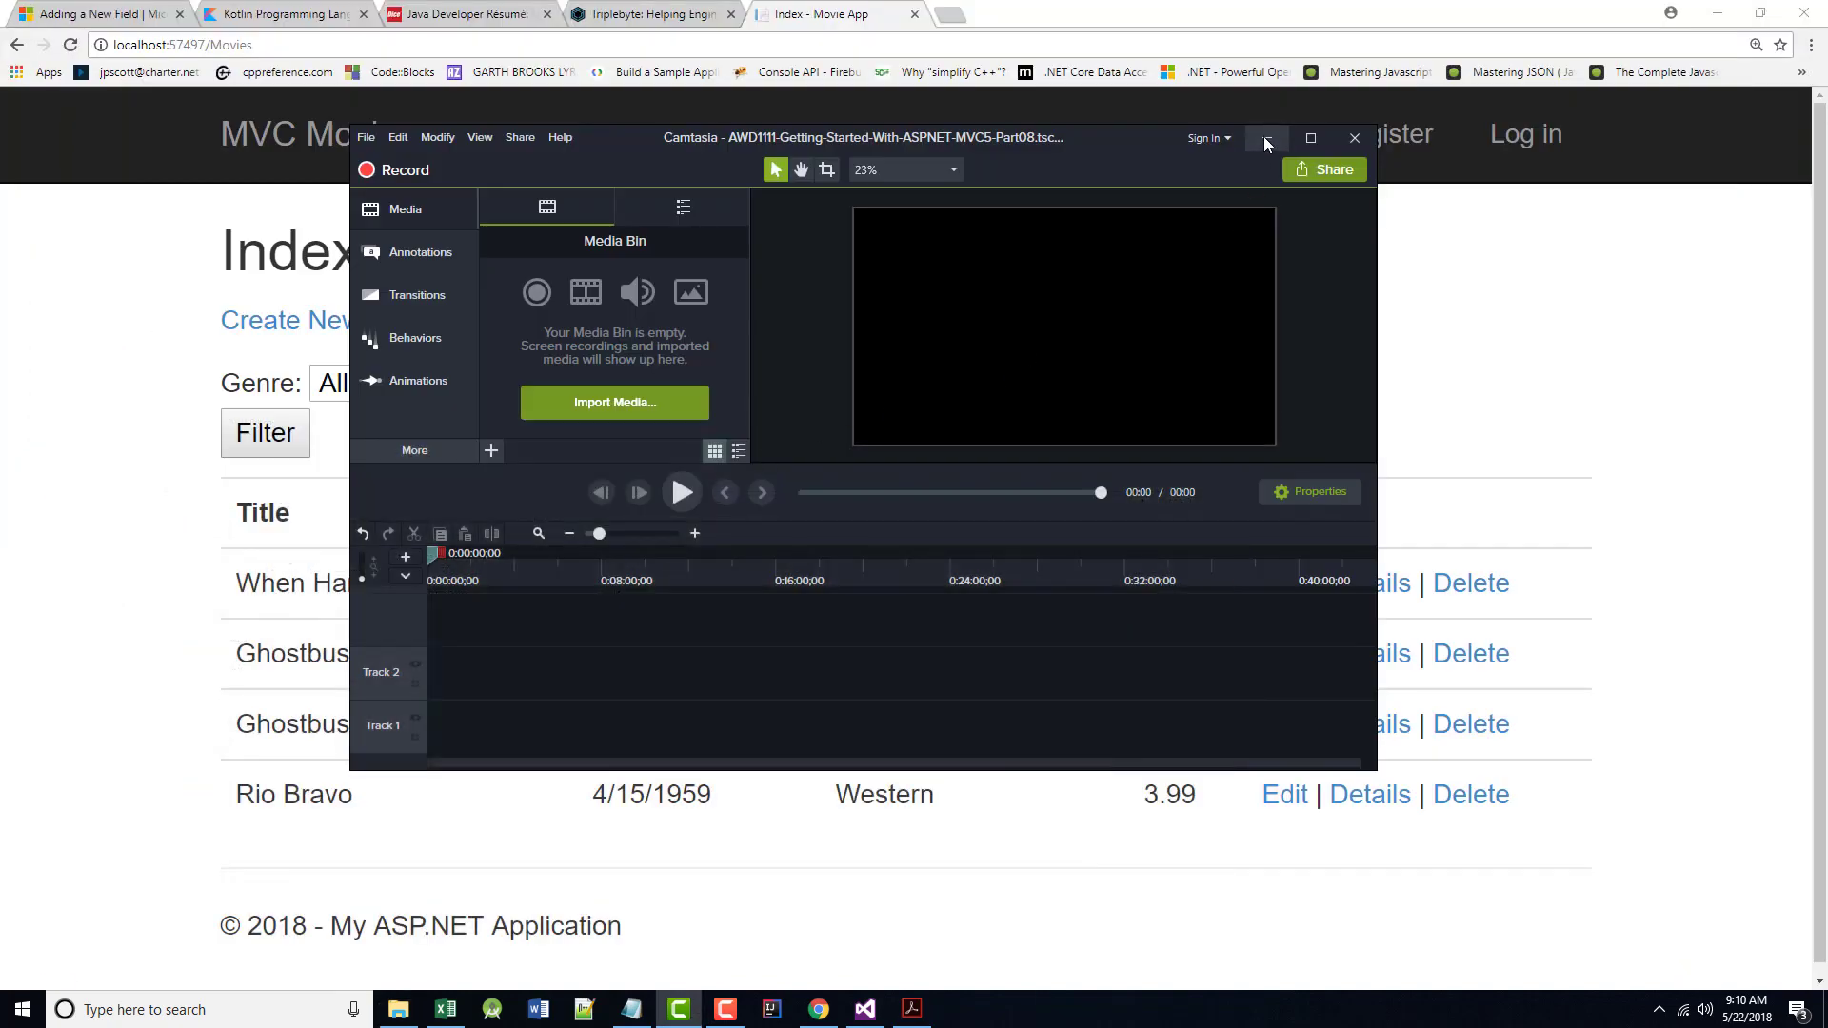
left_click(1269, 137)
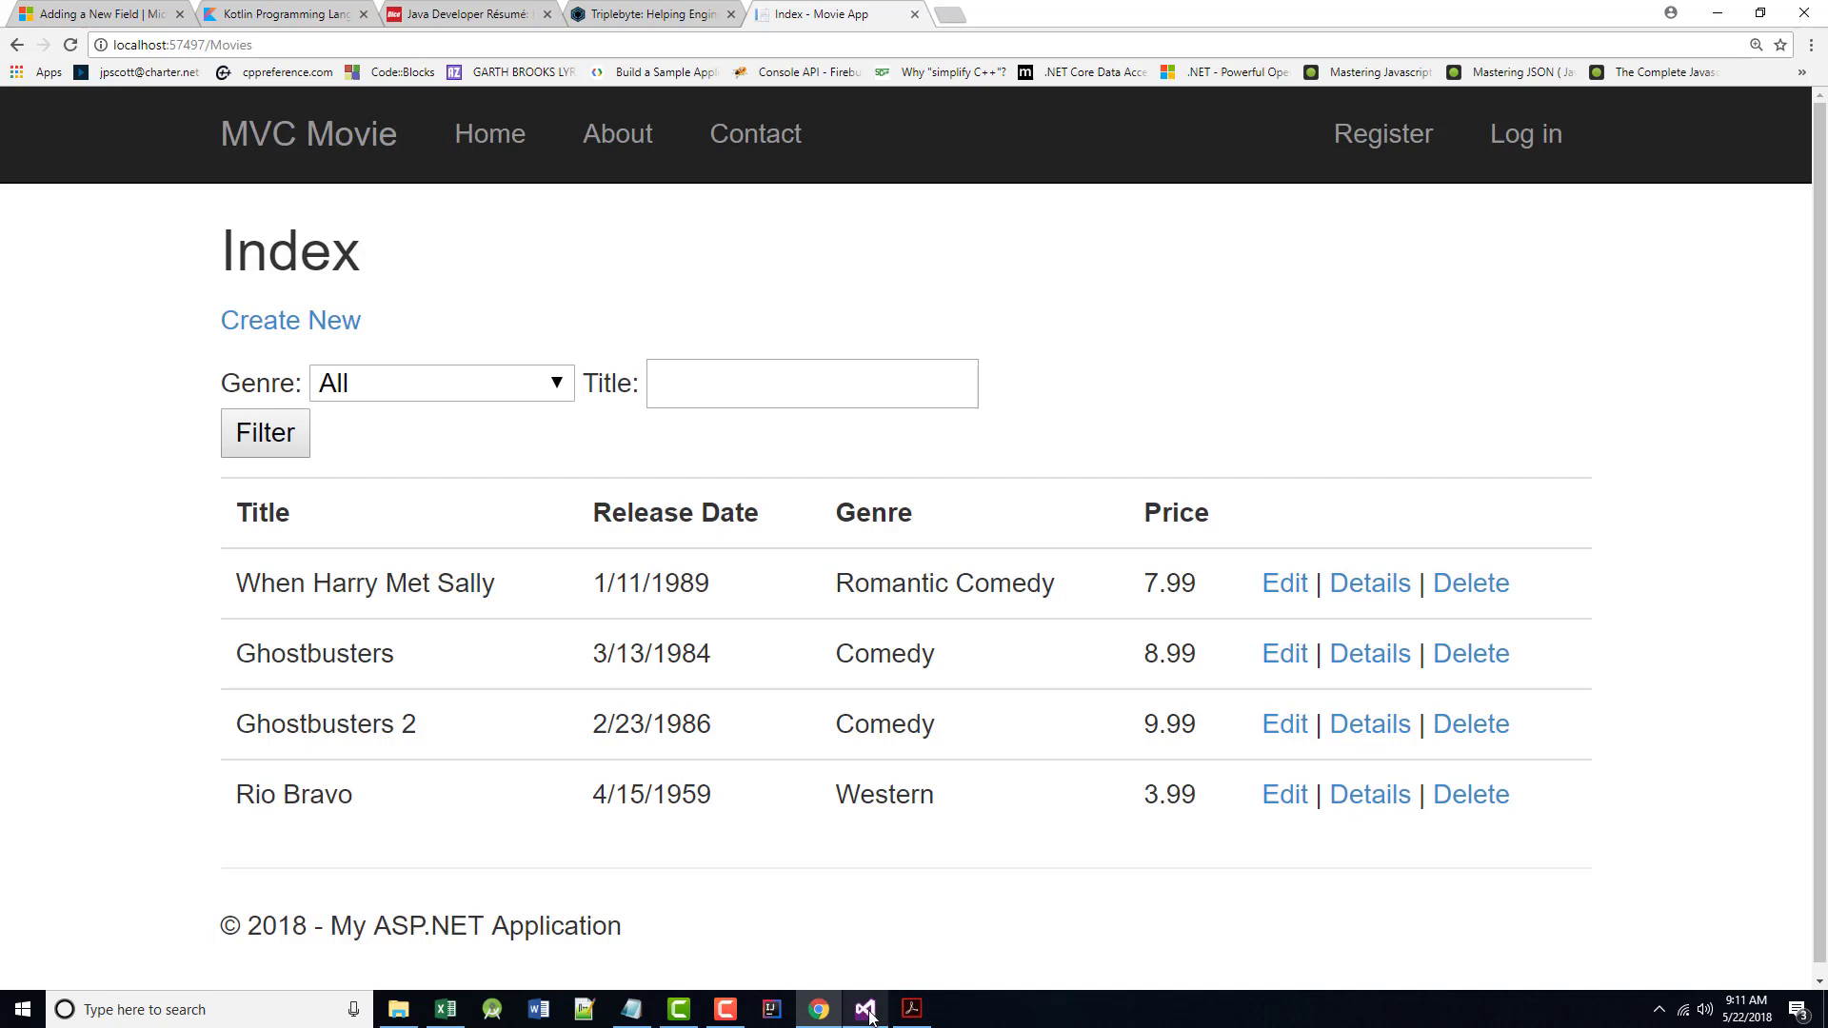
left_click(772, 1011)
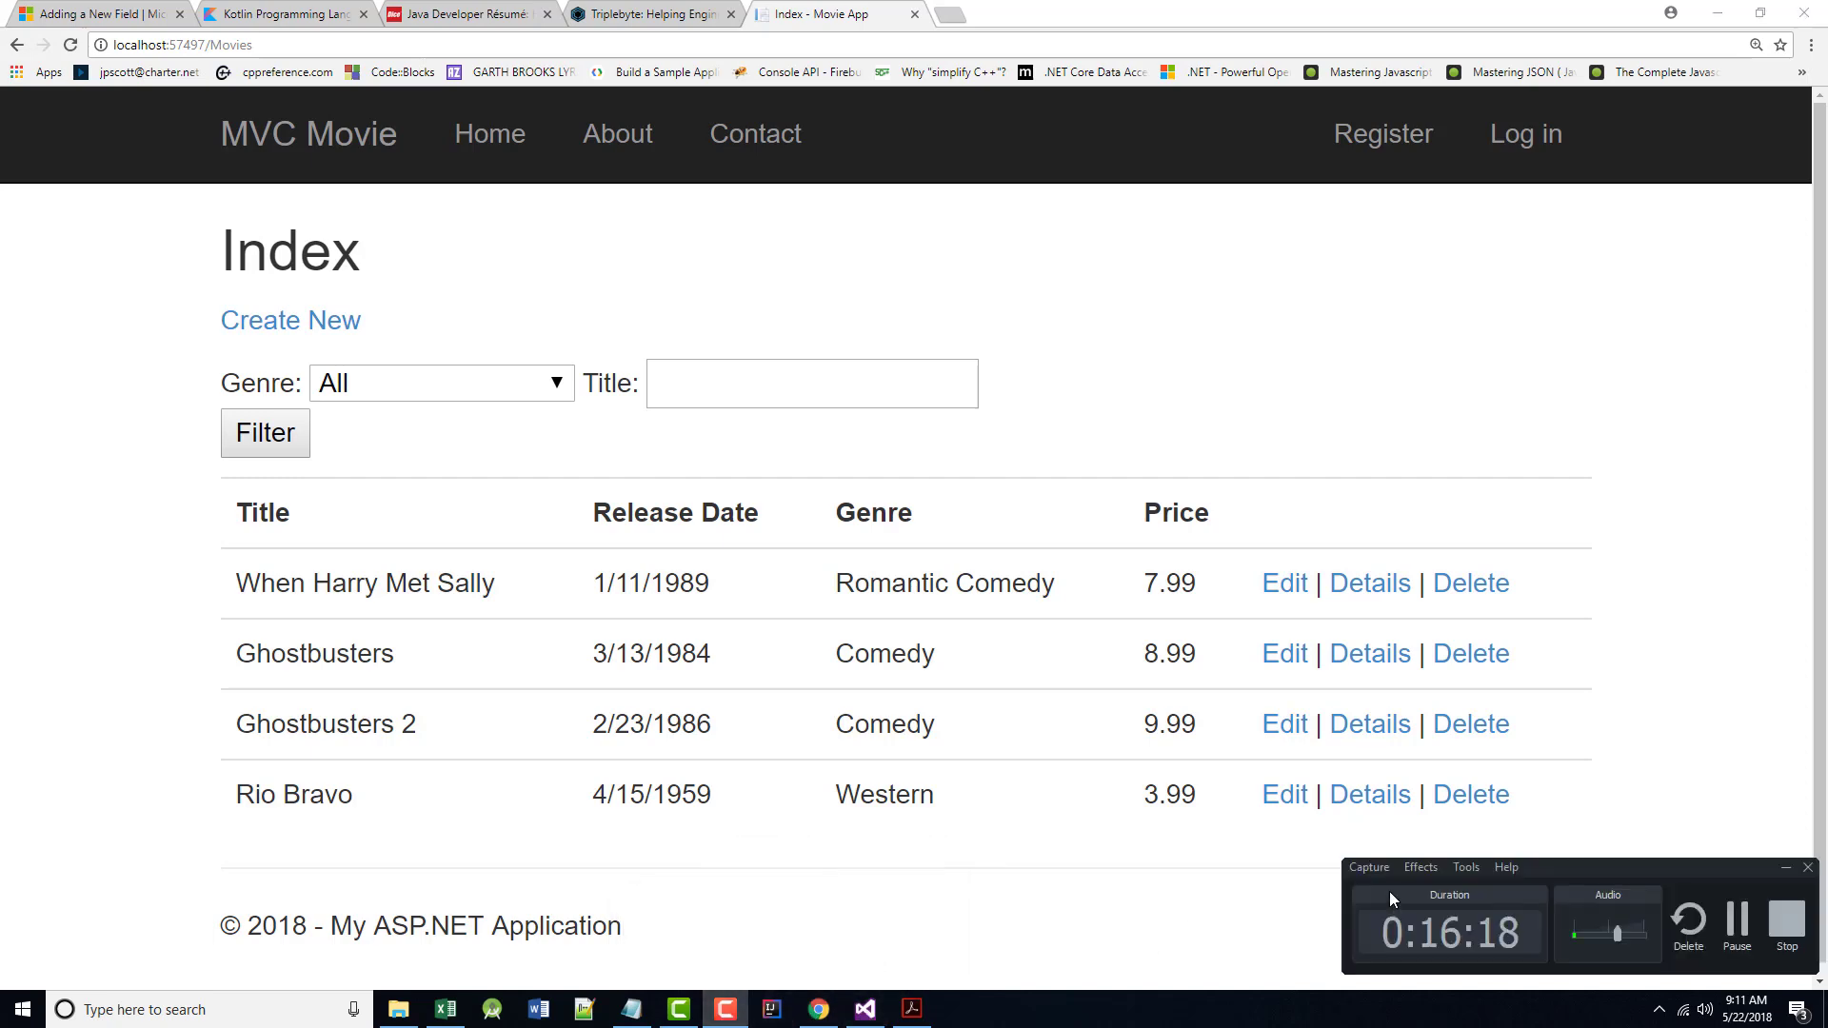
left_click(1783, 871)
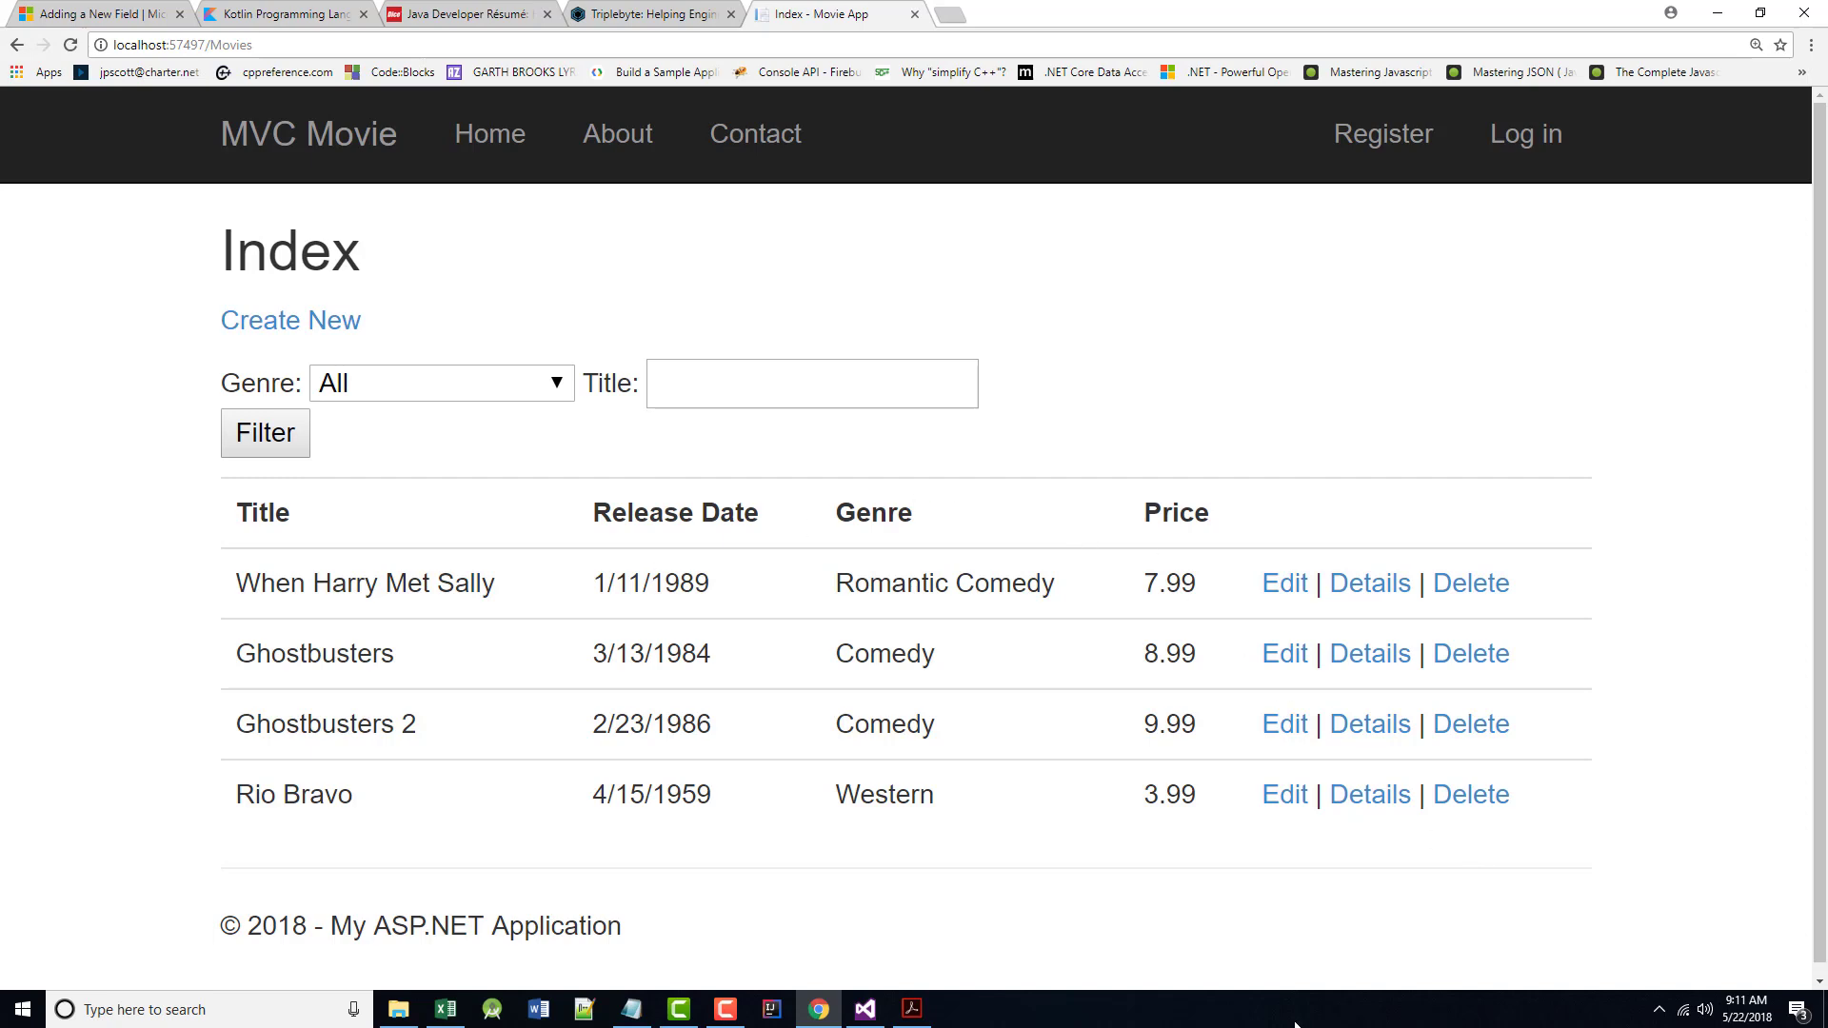
left_click(771, 1010)
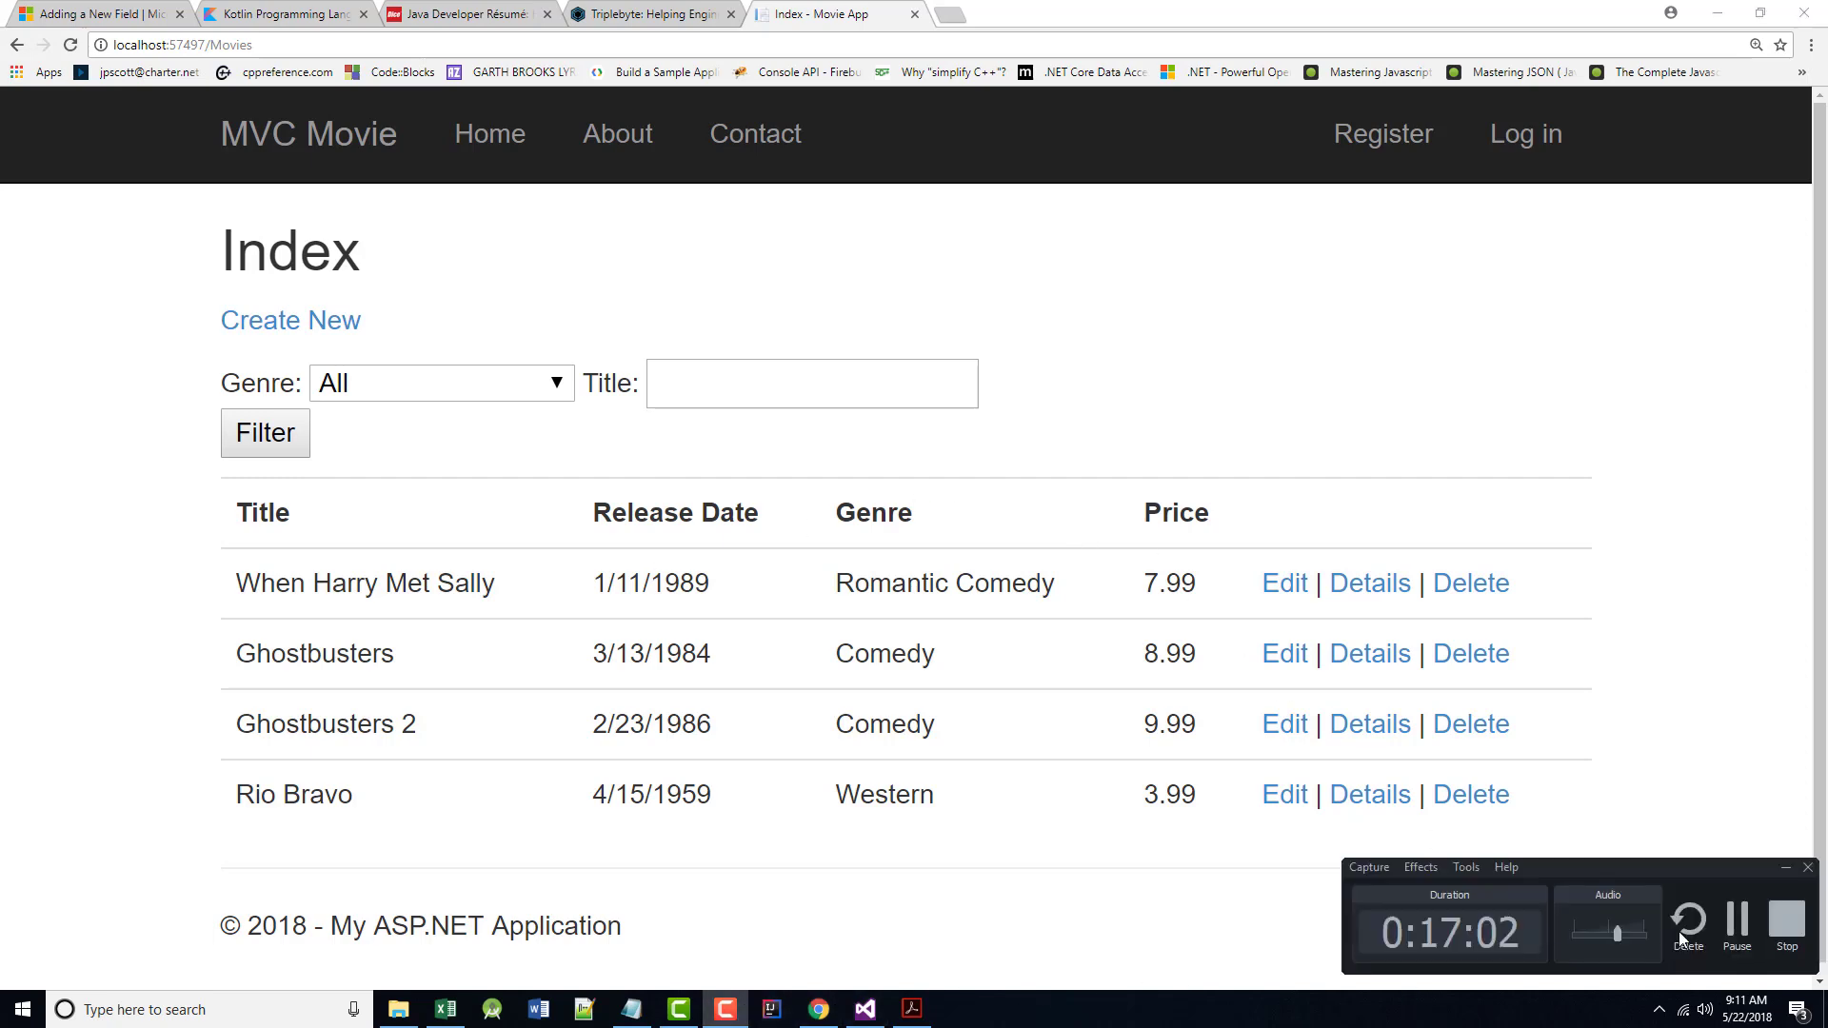